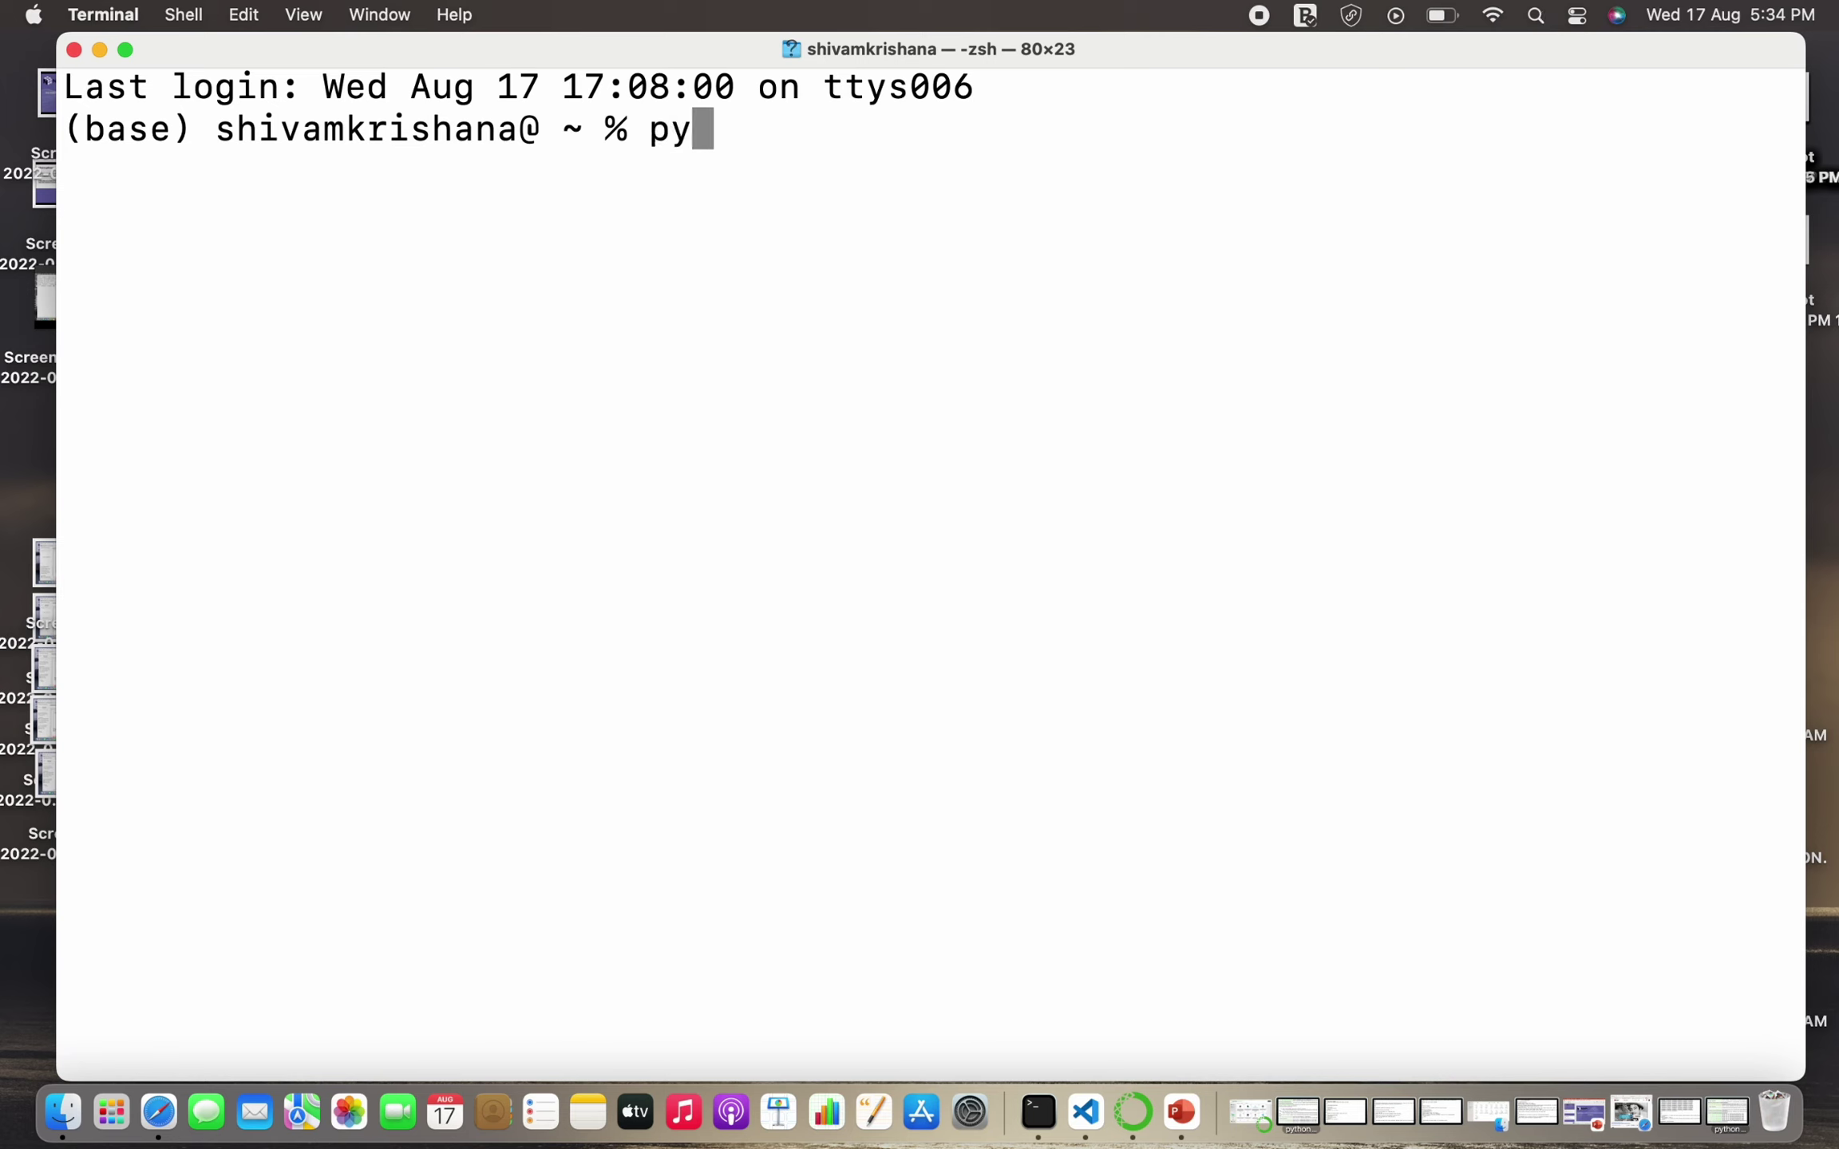
text(thon3)
- Launch python3 in Terminal and run 'import numpy as np'
key(Return)
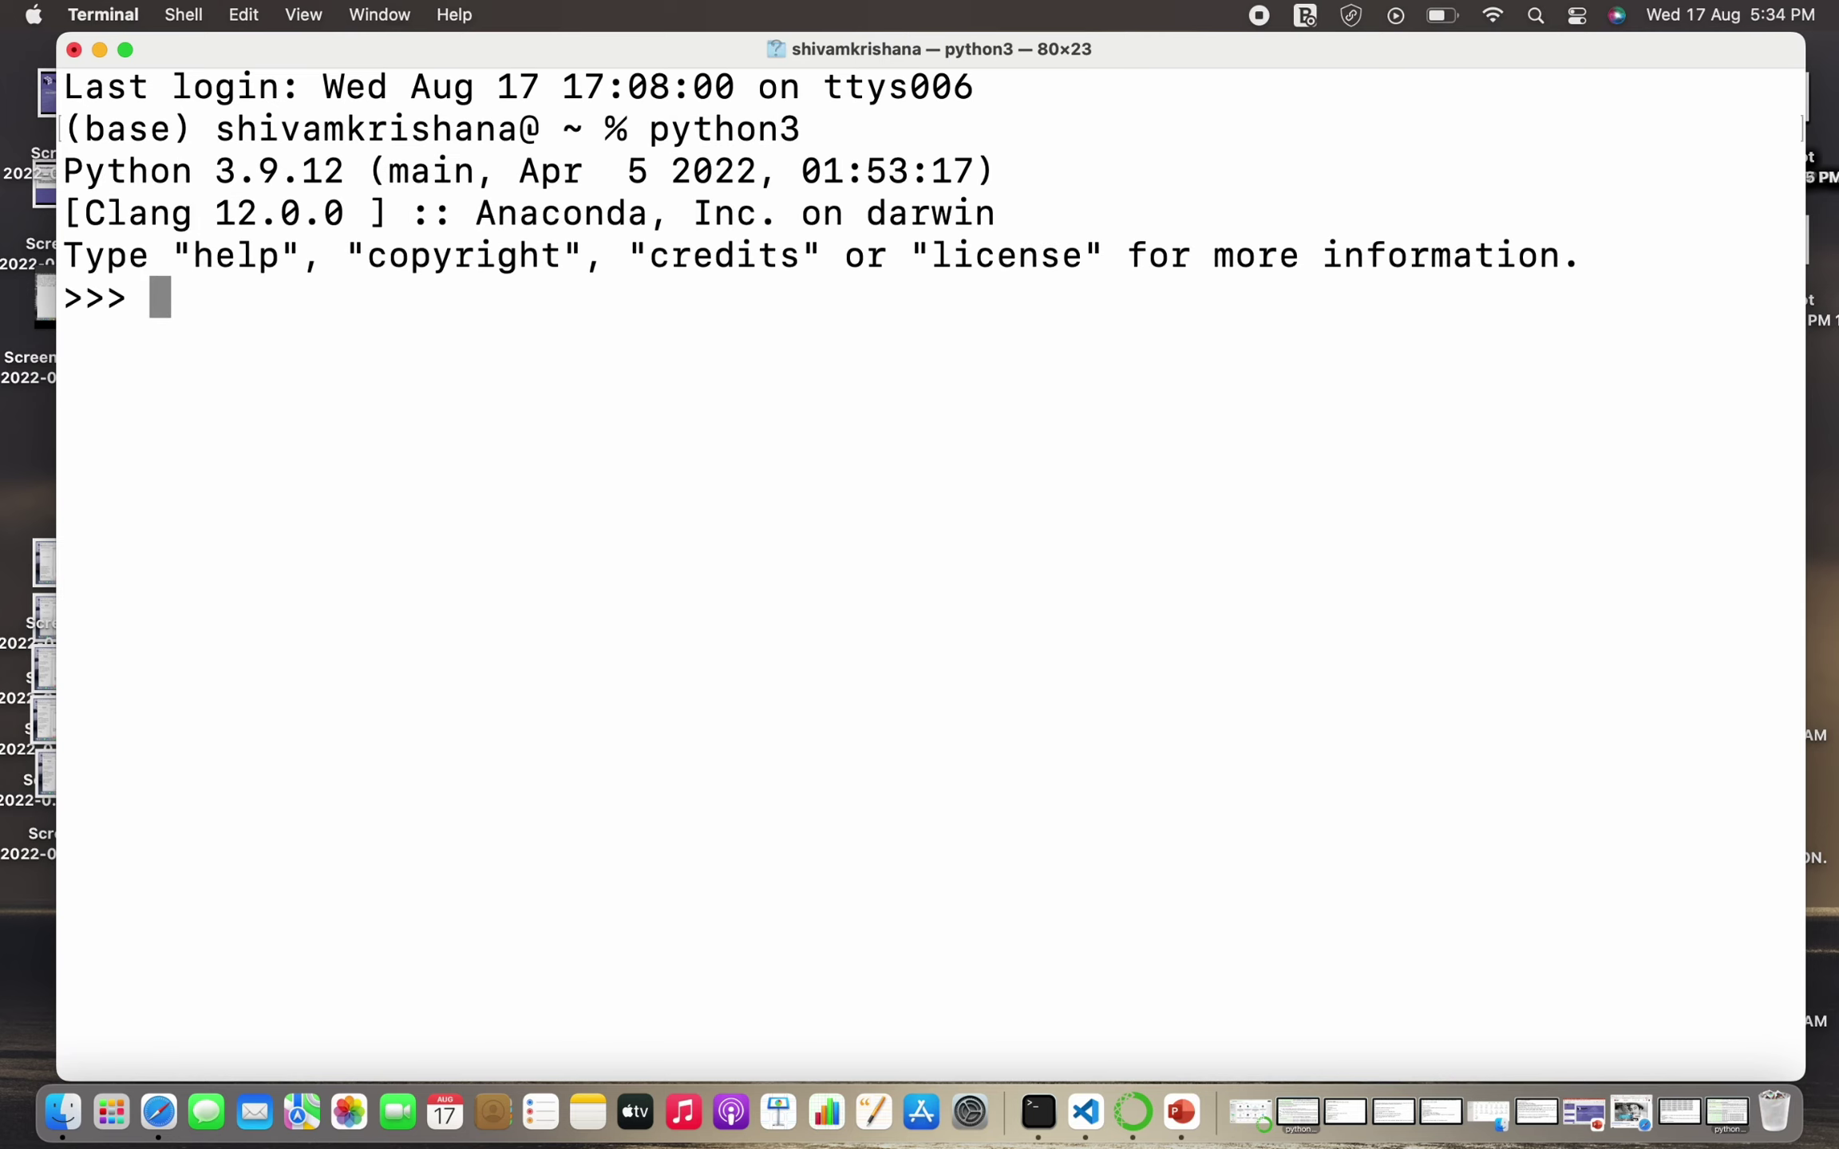
text(import num)
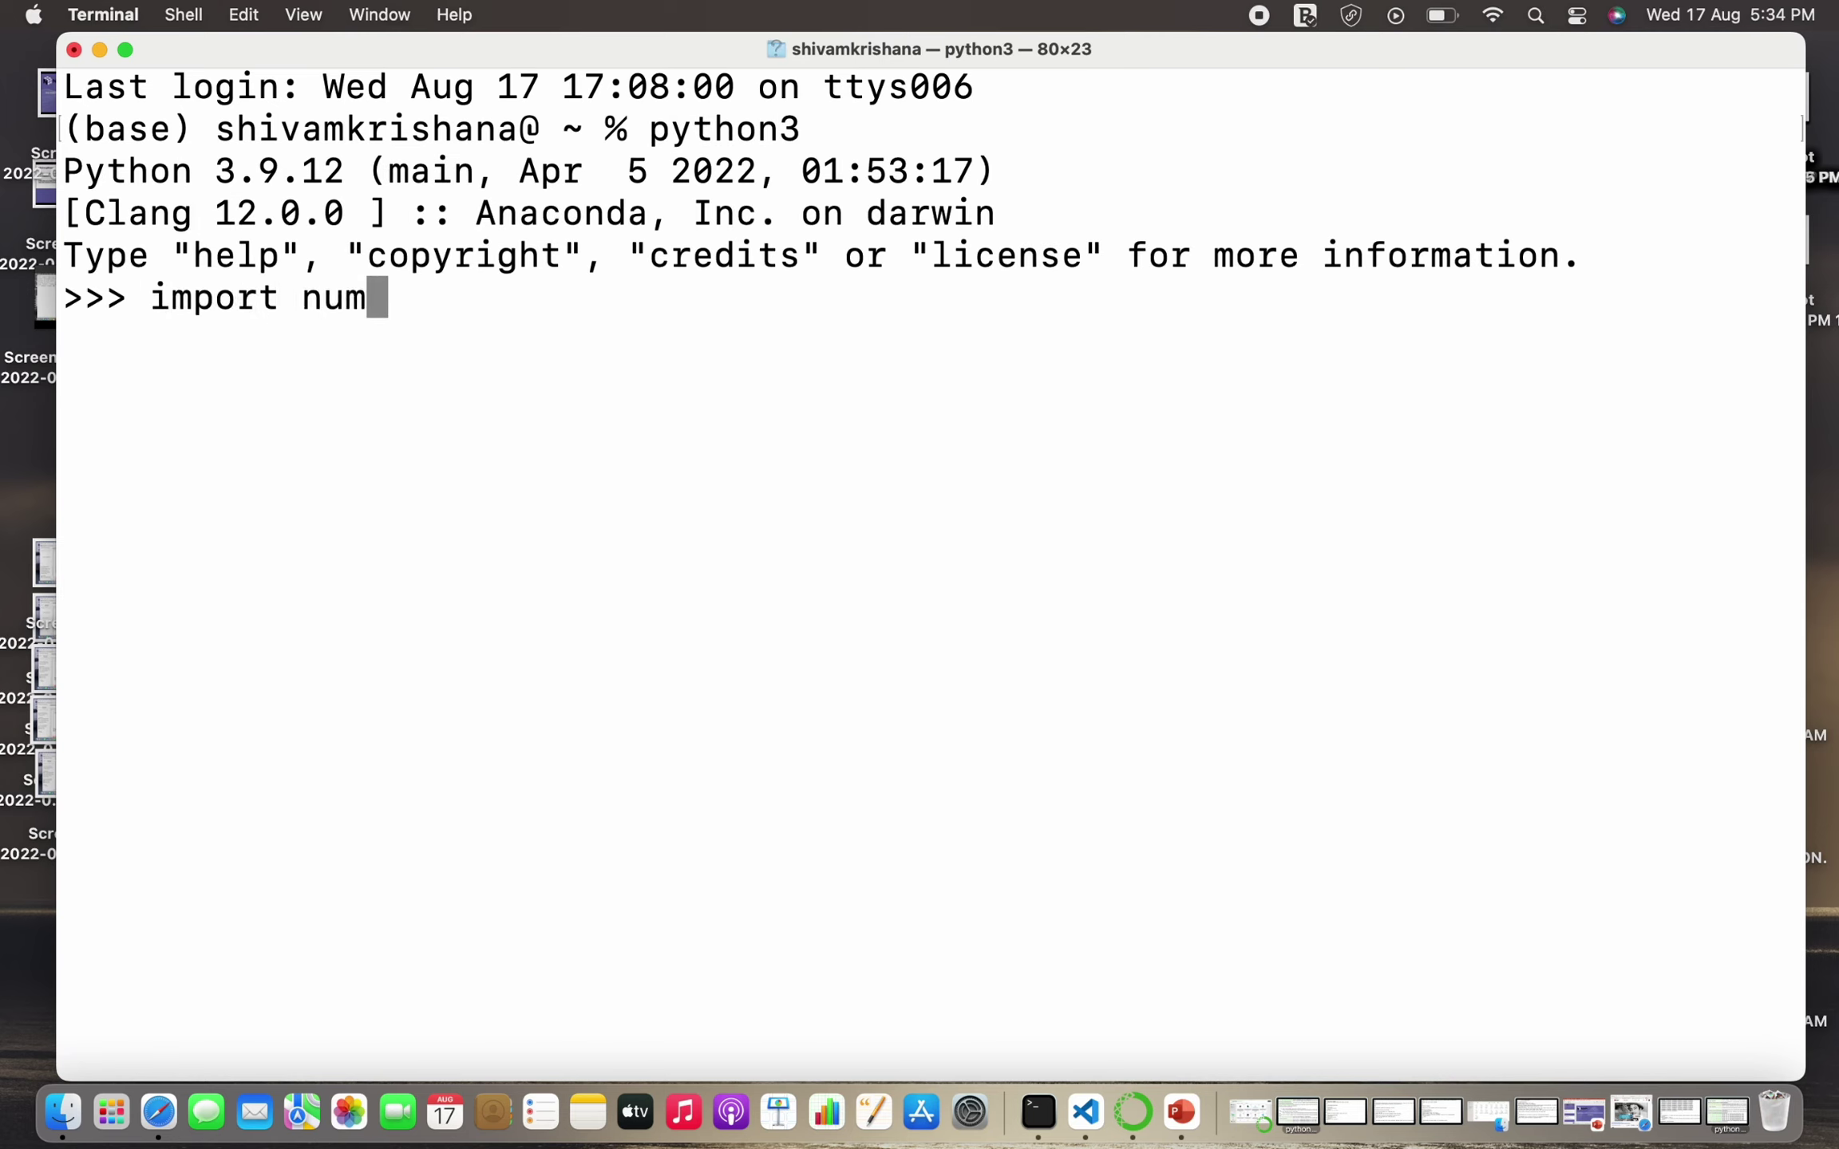
text(py as np)
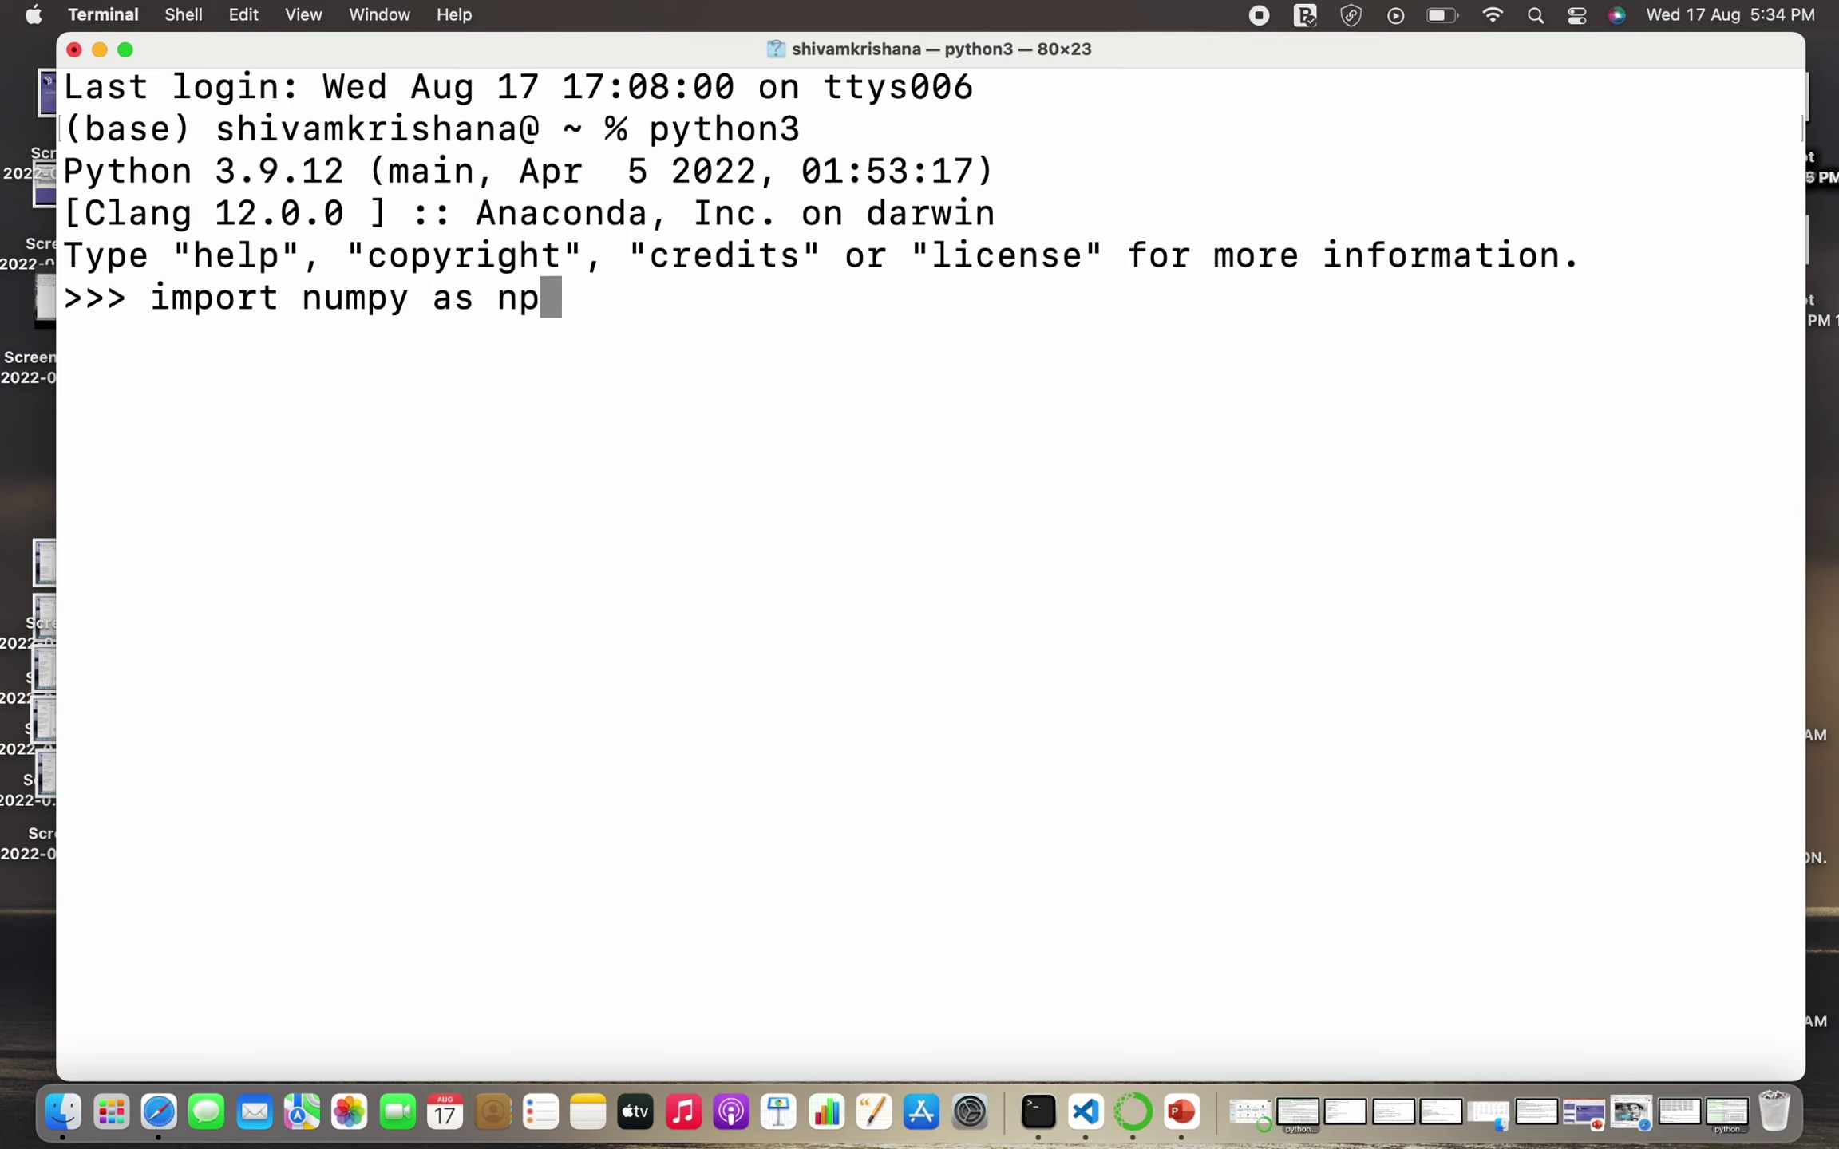
key(Return)
key(Return)
text(cr)
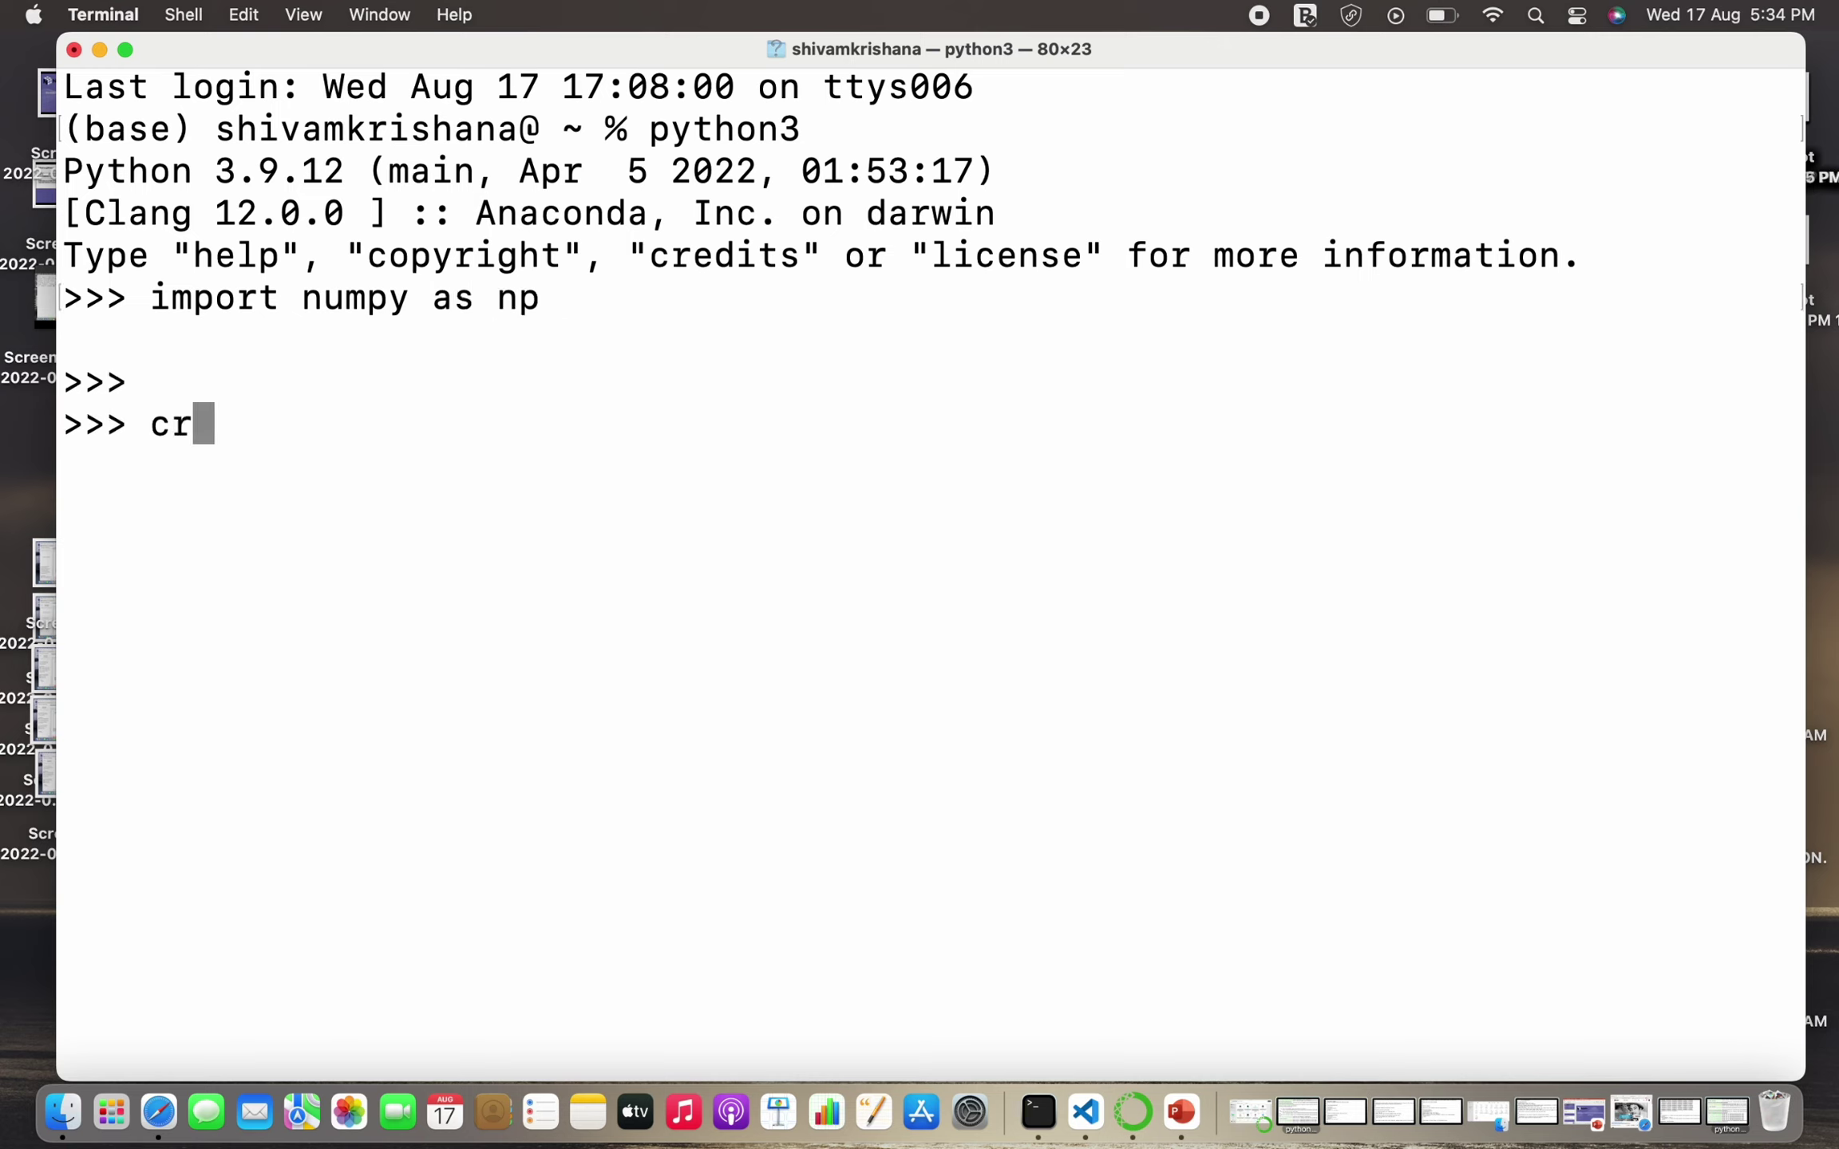
text(eating a)
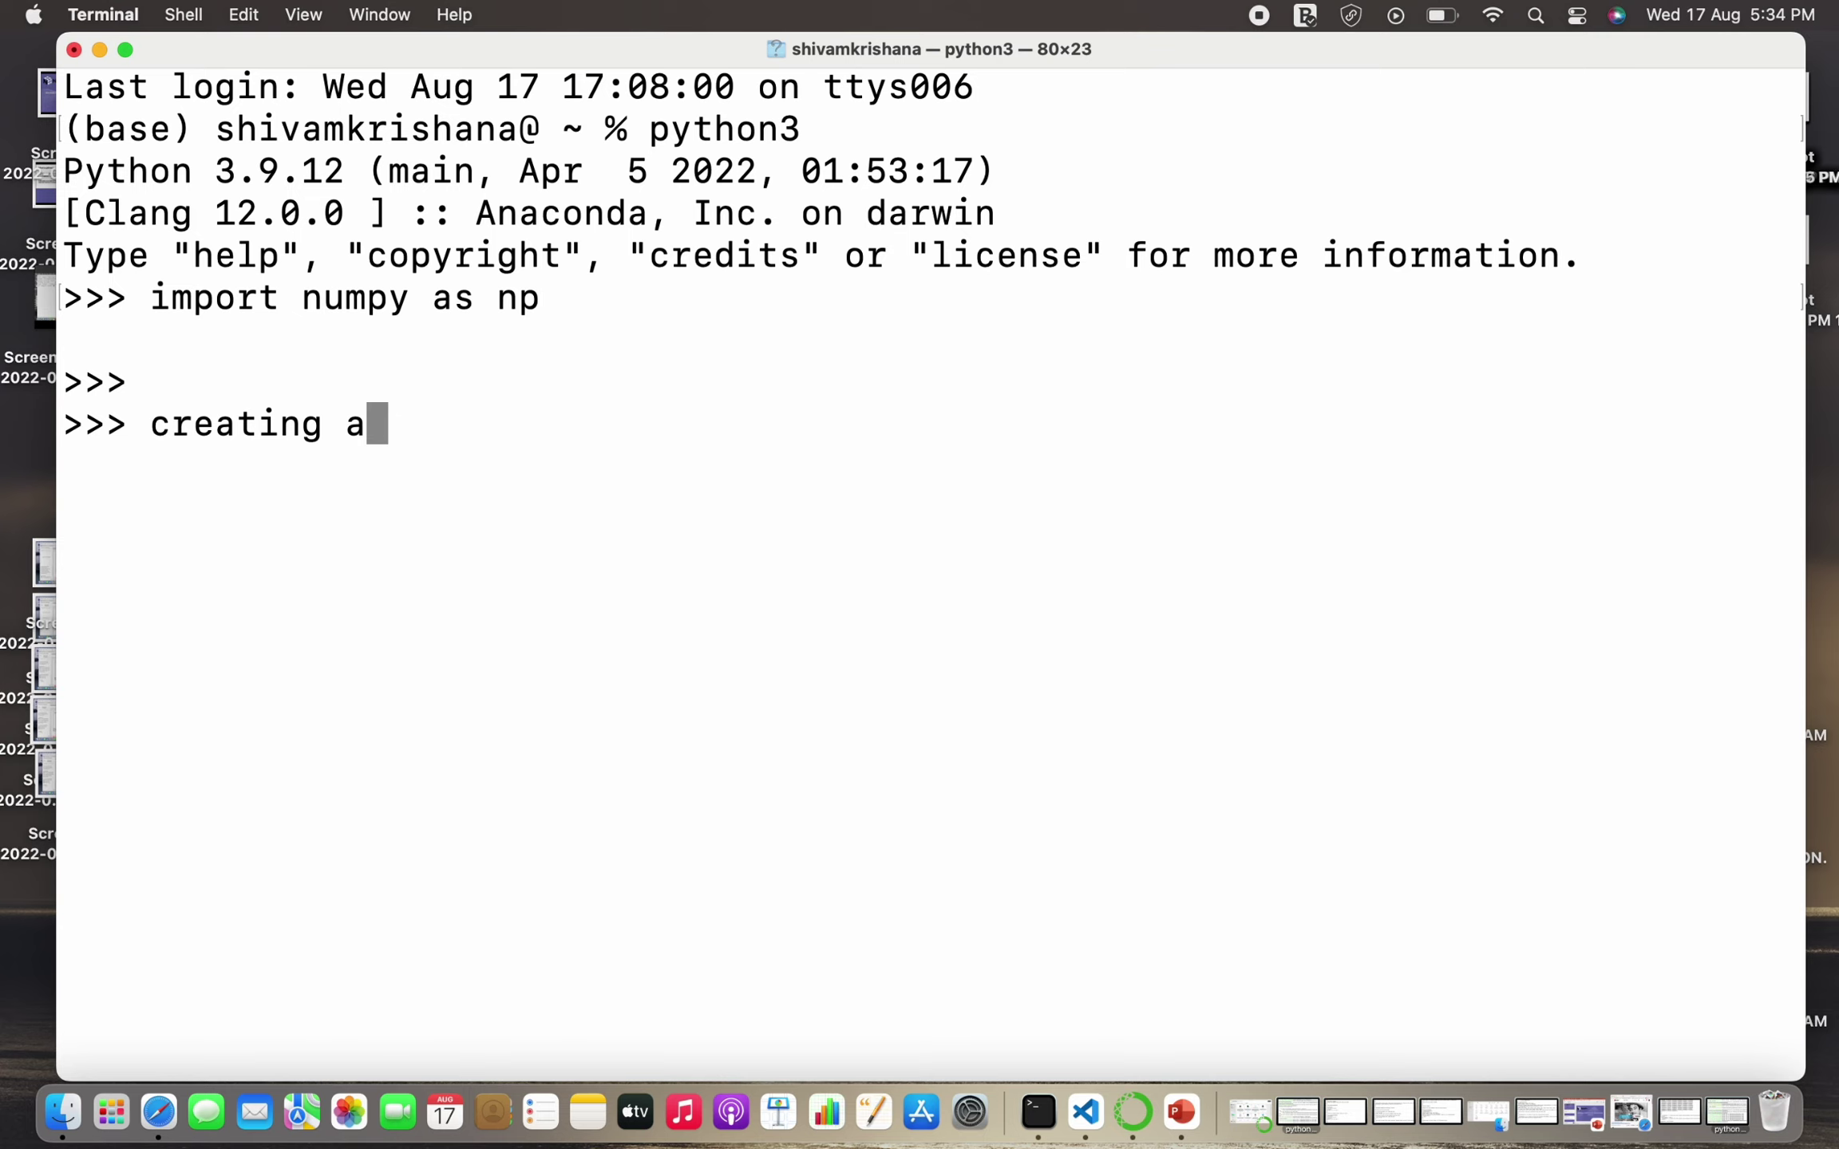
text( 1 )
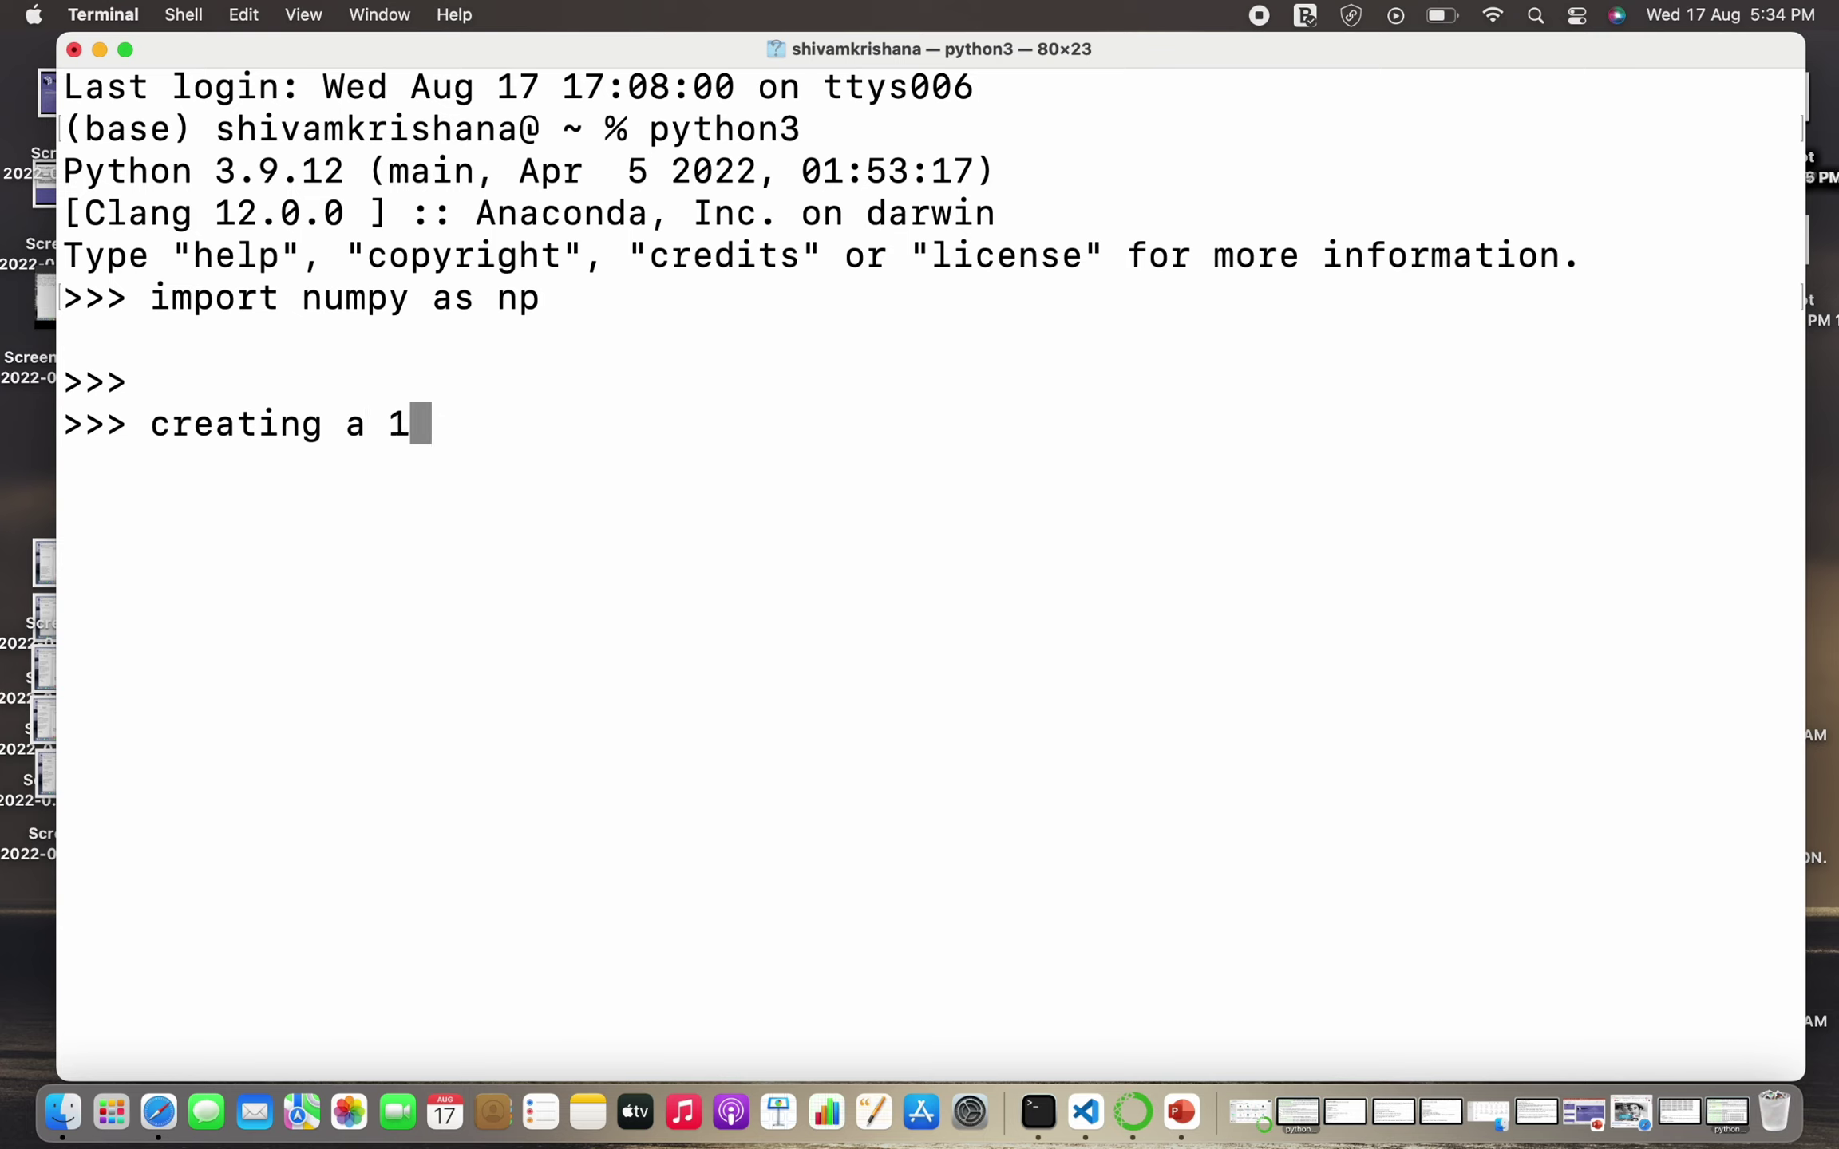
text(d a)
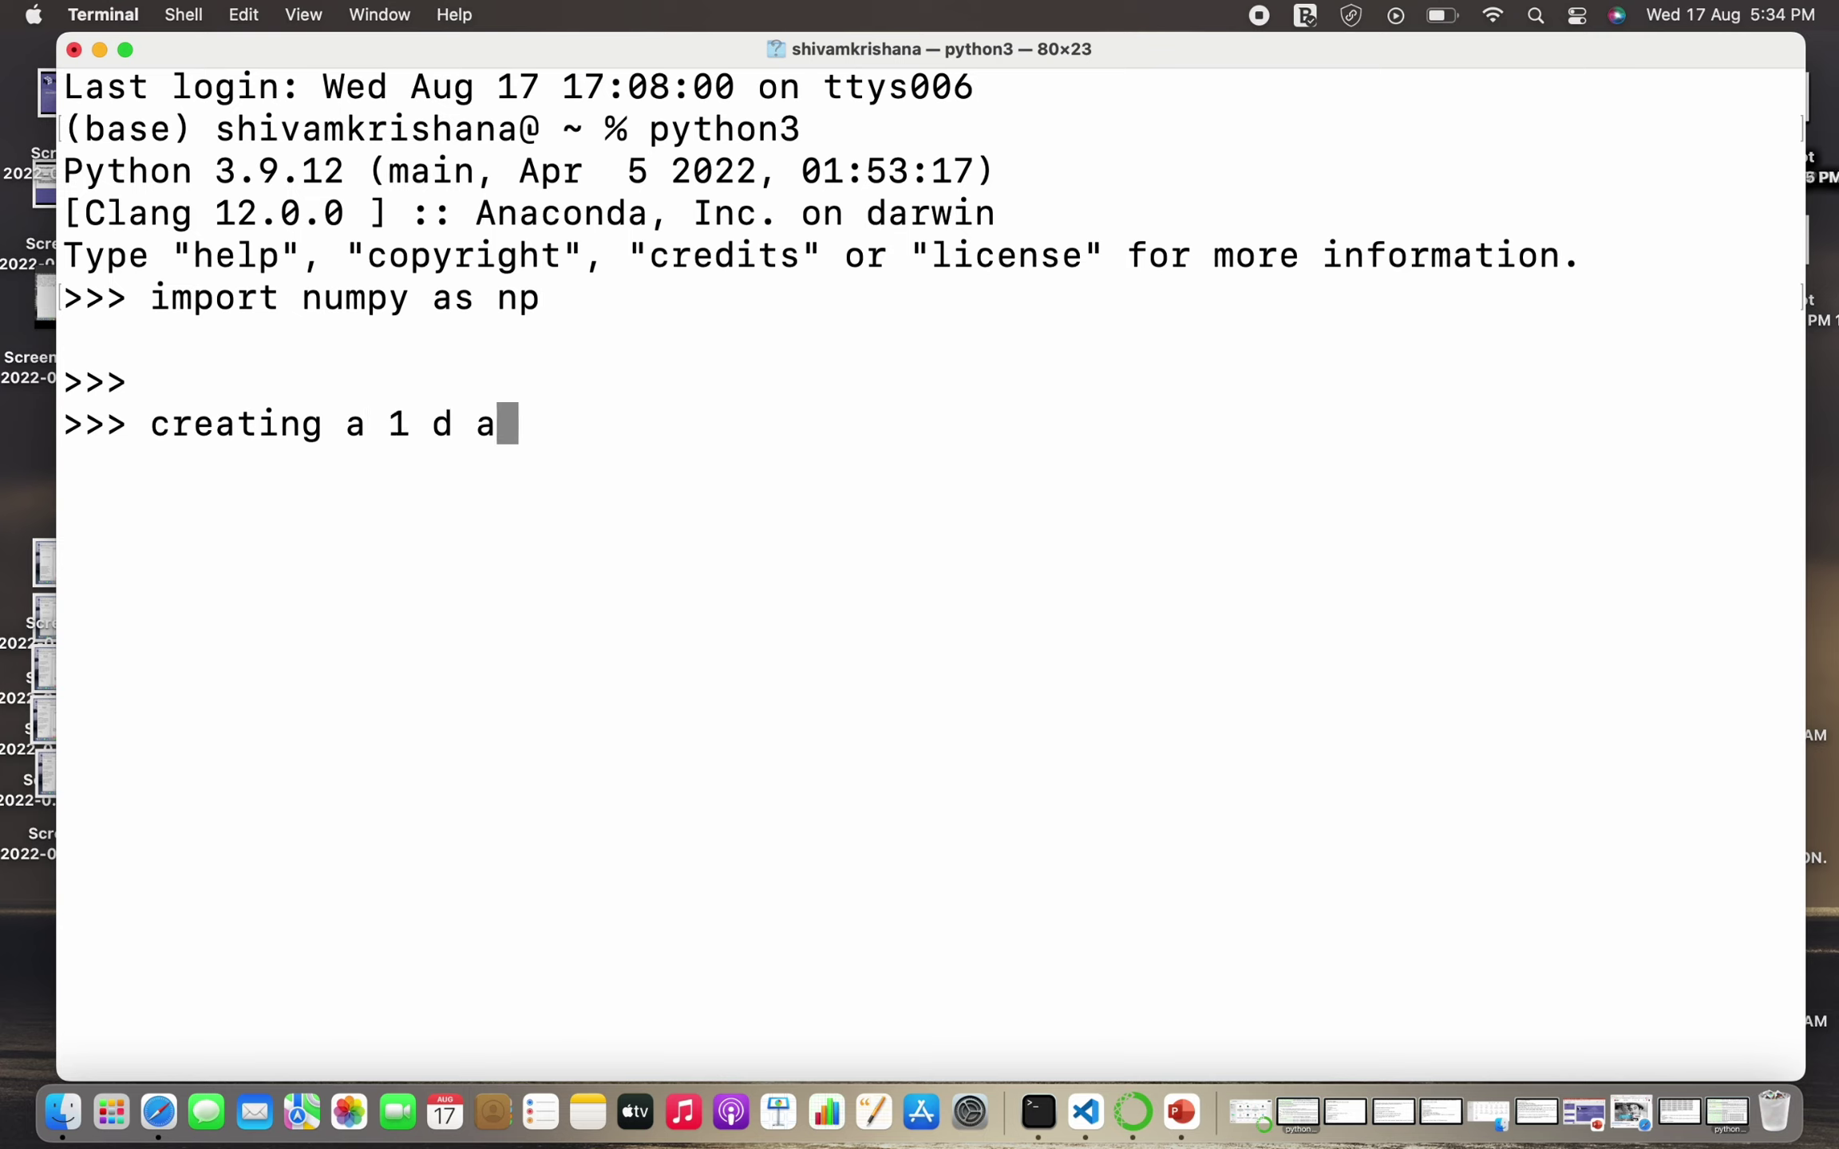
text(rray)
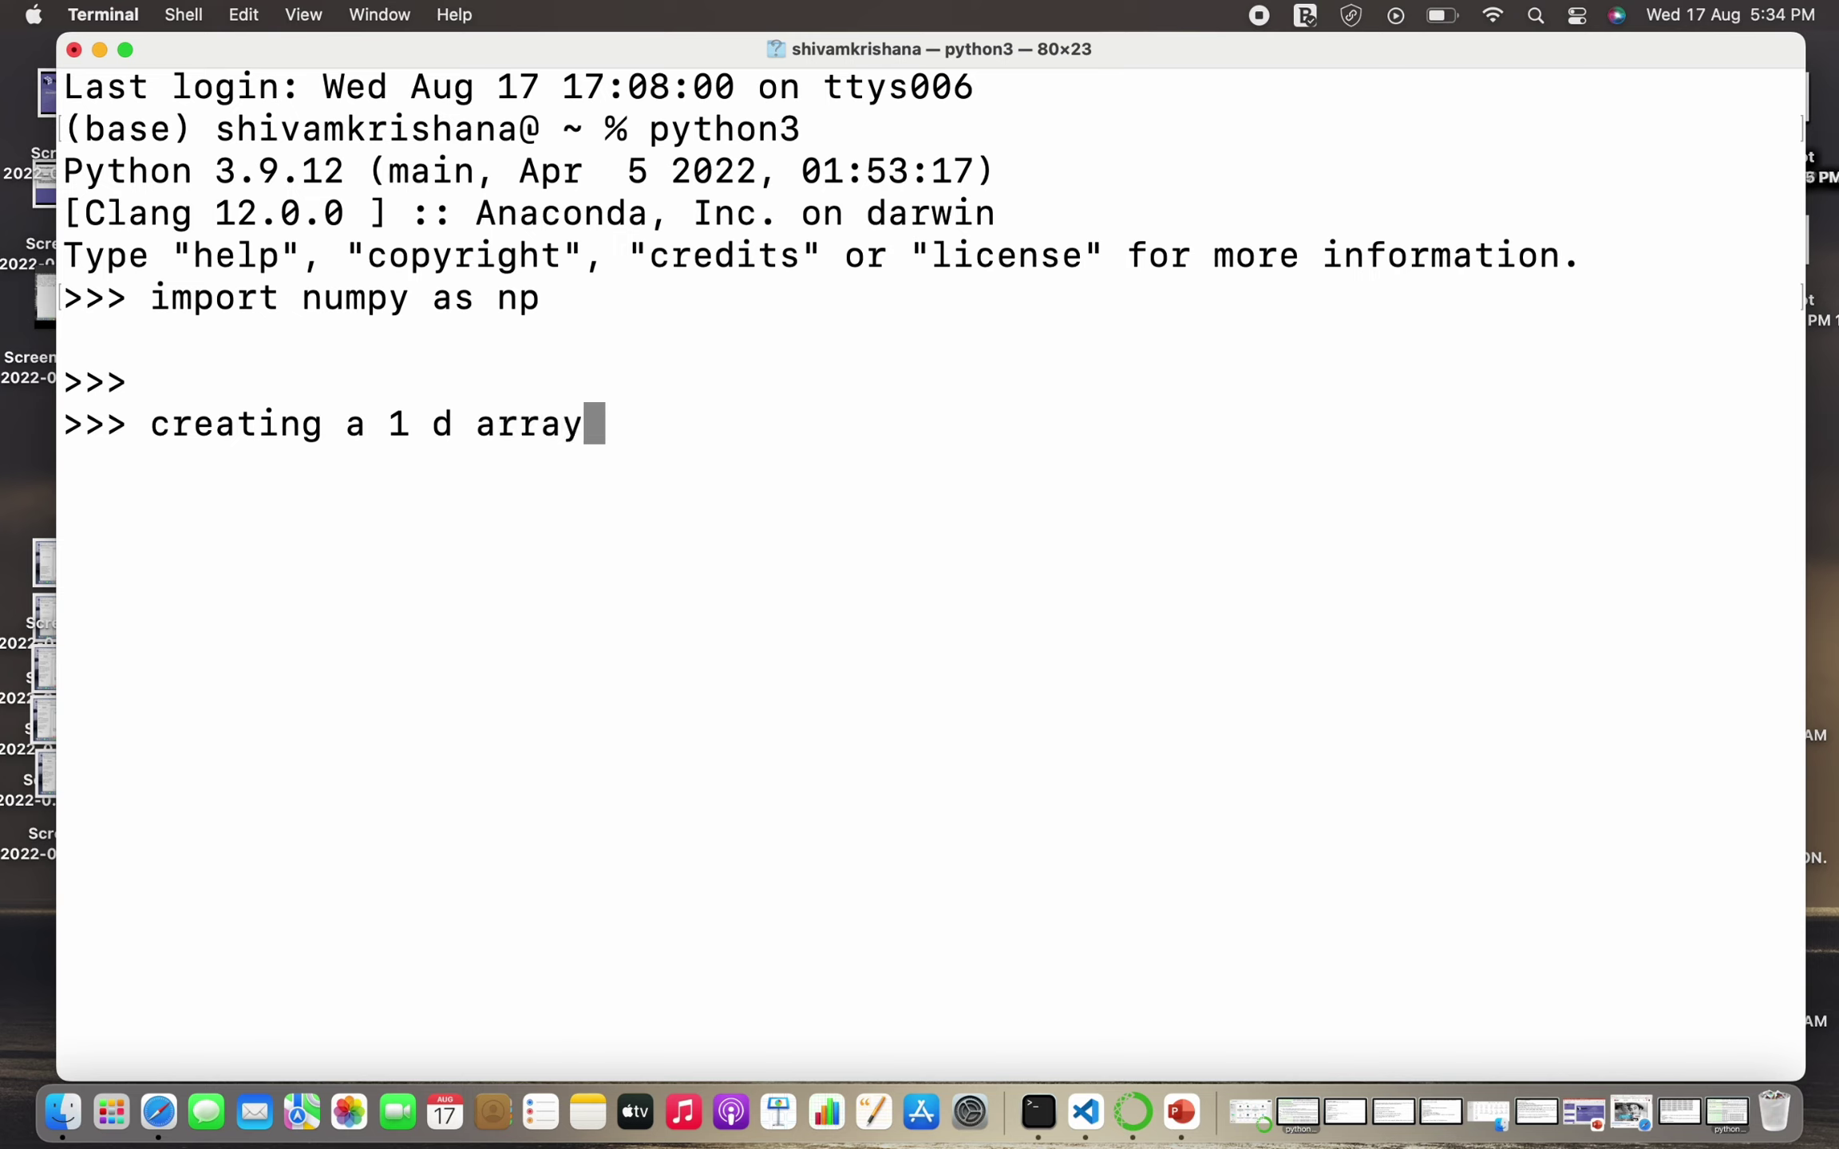
- Add comments on a 1-D all-zeros array and its syntax arrayname=np.zeros(no. of elements)
key(Left)
key(Left)
key(Left)
key(Left)
key(Left)
key(Left)
key(Left)
key(Left)
key(Left)
key(Left)
key(Left)
text(#)
key(Right)
key(alt+Right)
key(alt+Right)
key(alt+Right)
key(alt+Right)
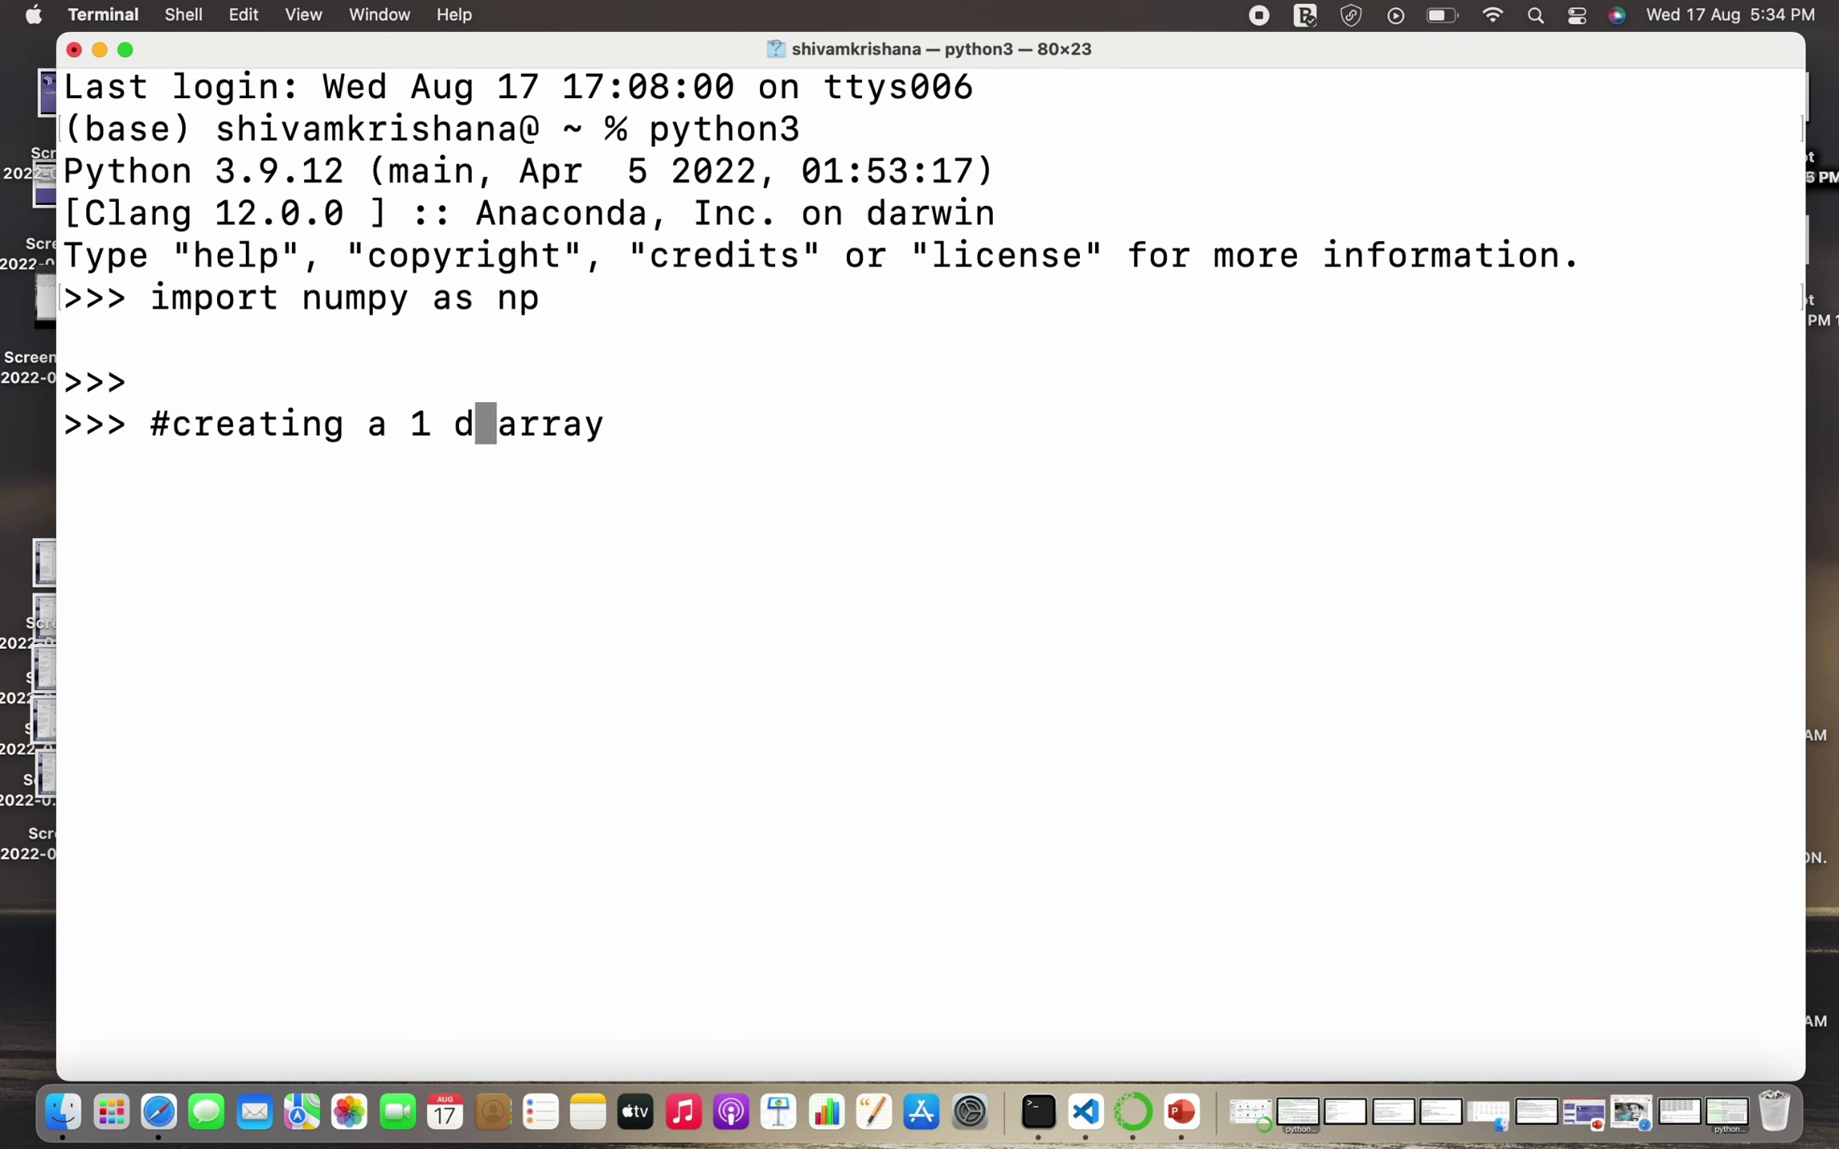
key(alt+Right)
text(of )
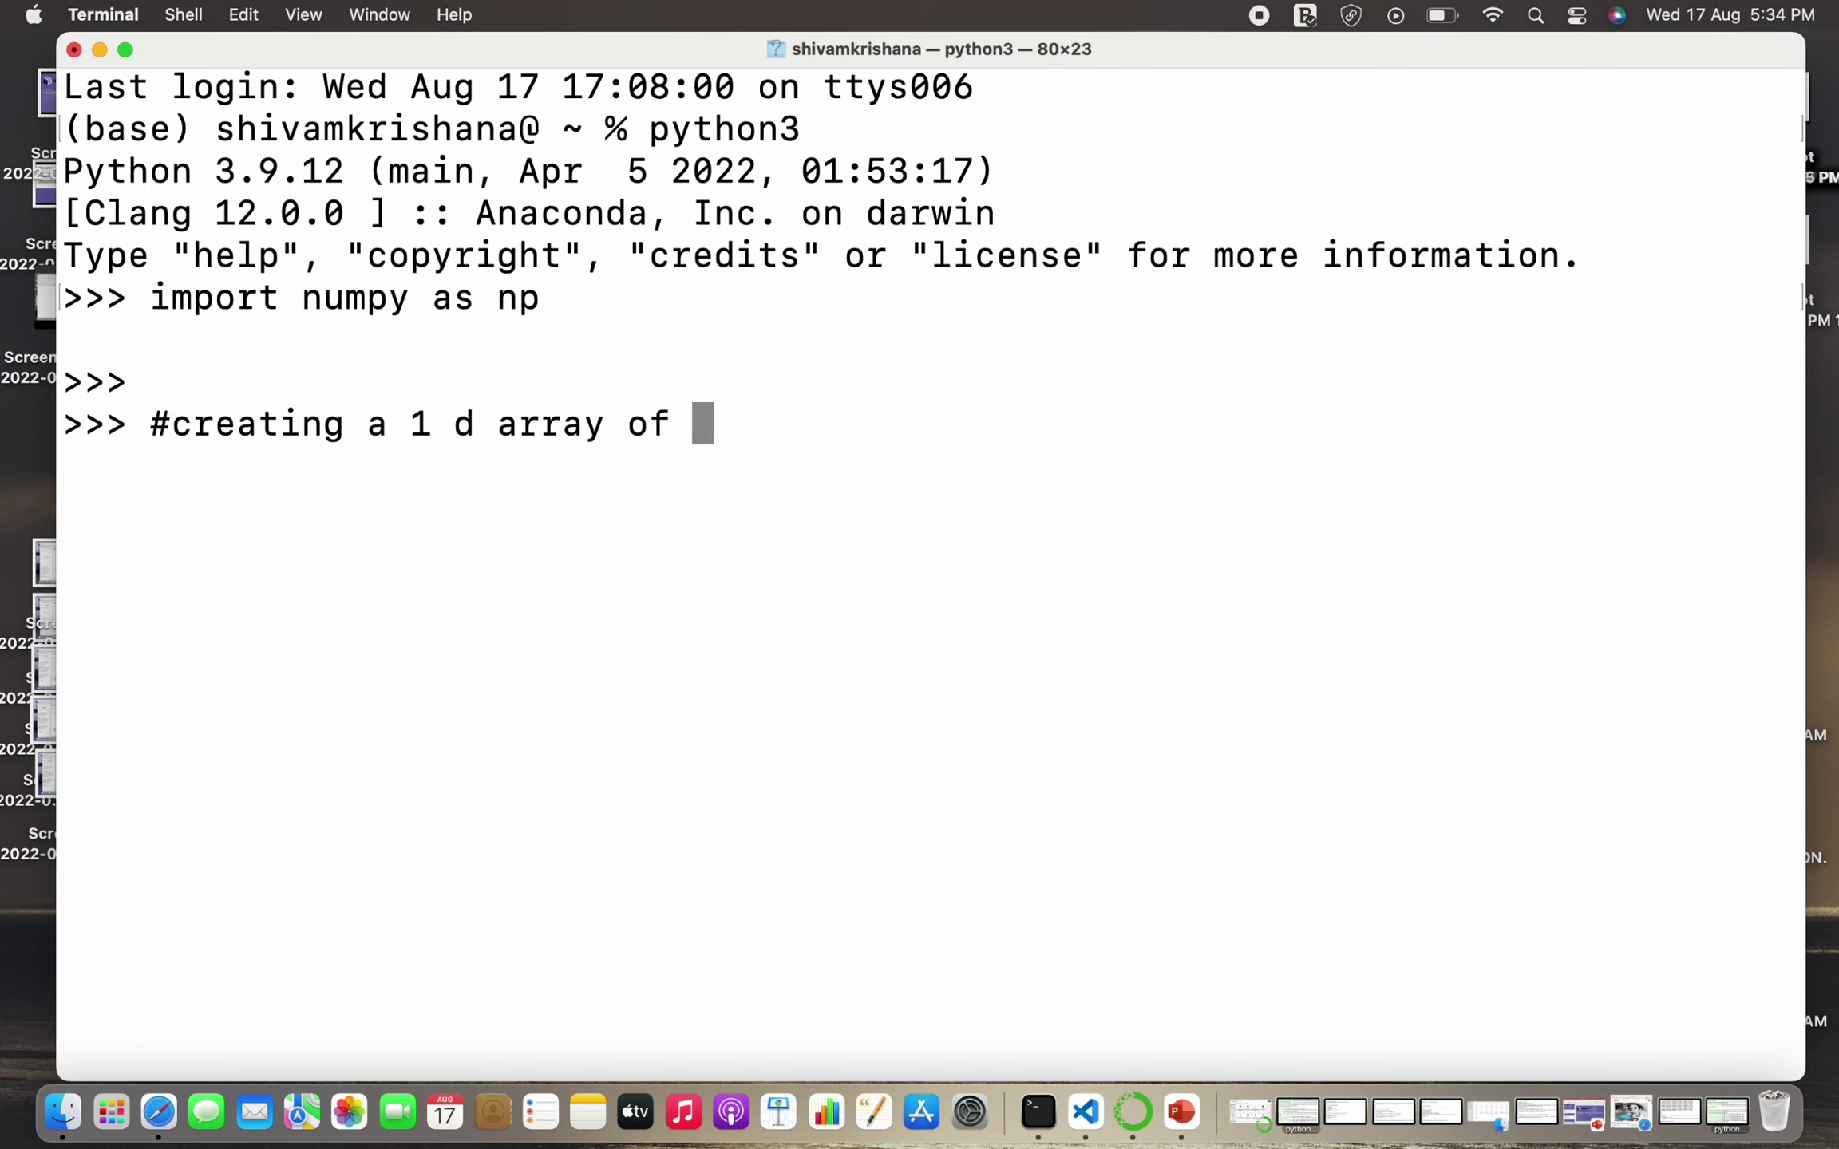
text(all z)
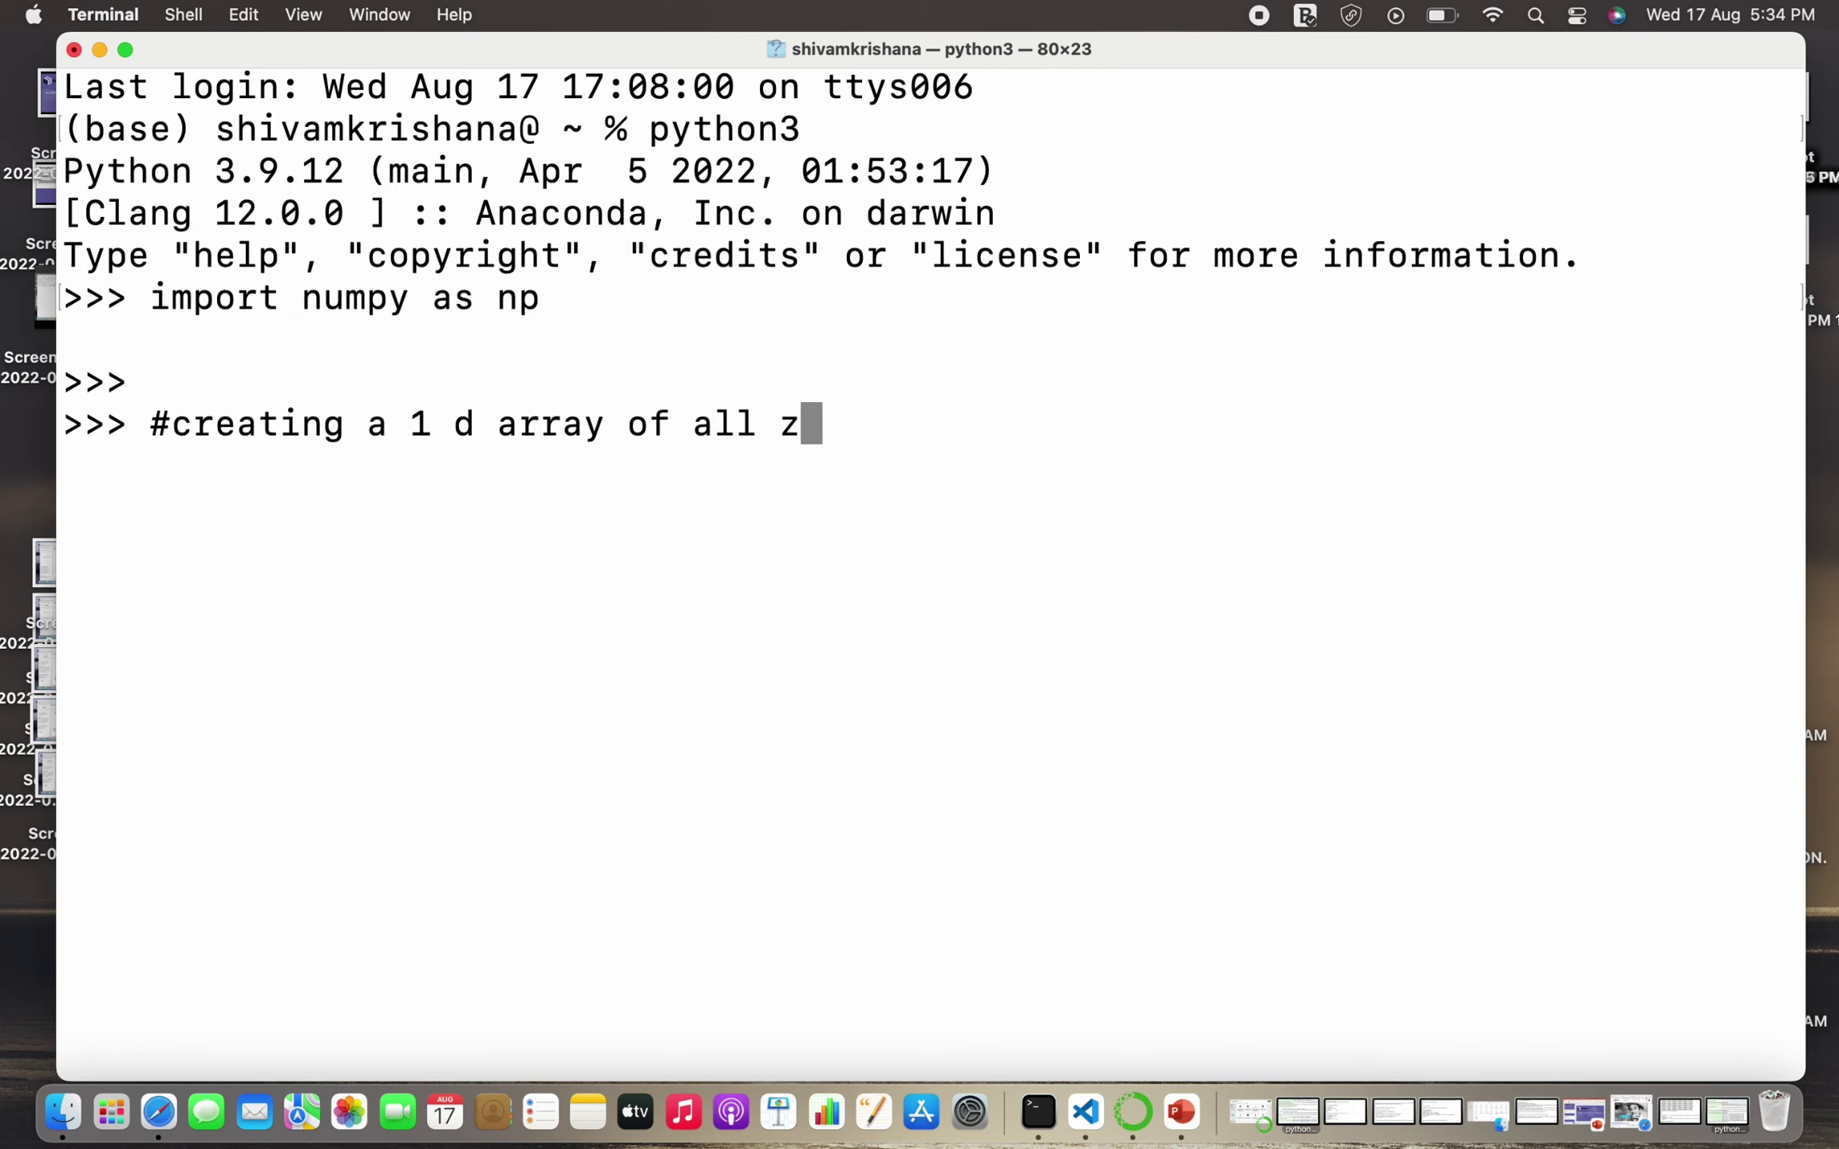
text(eros)
key(Return)
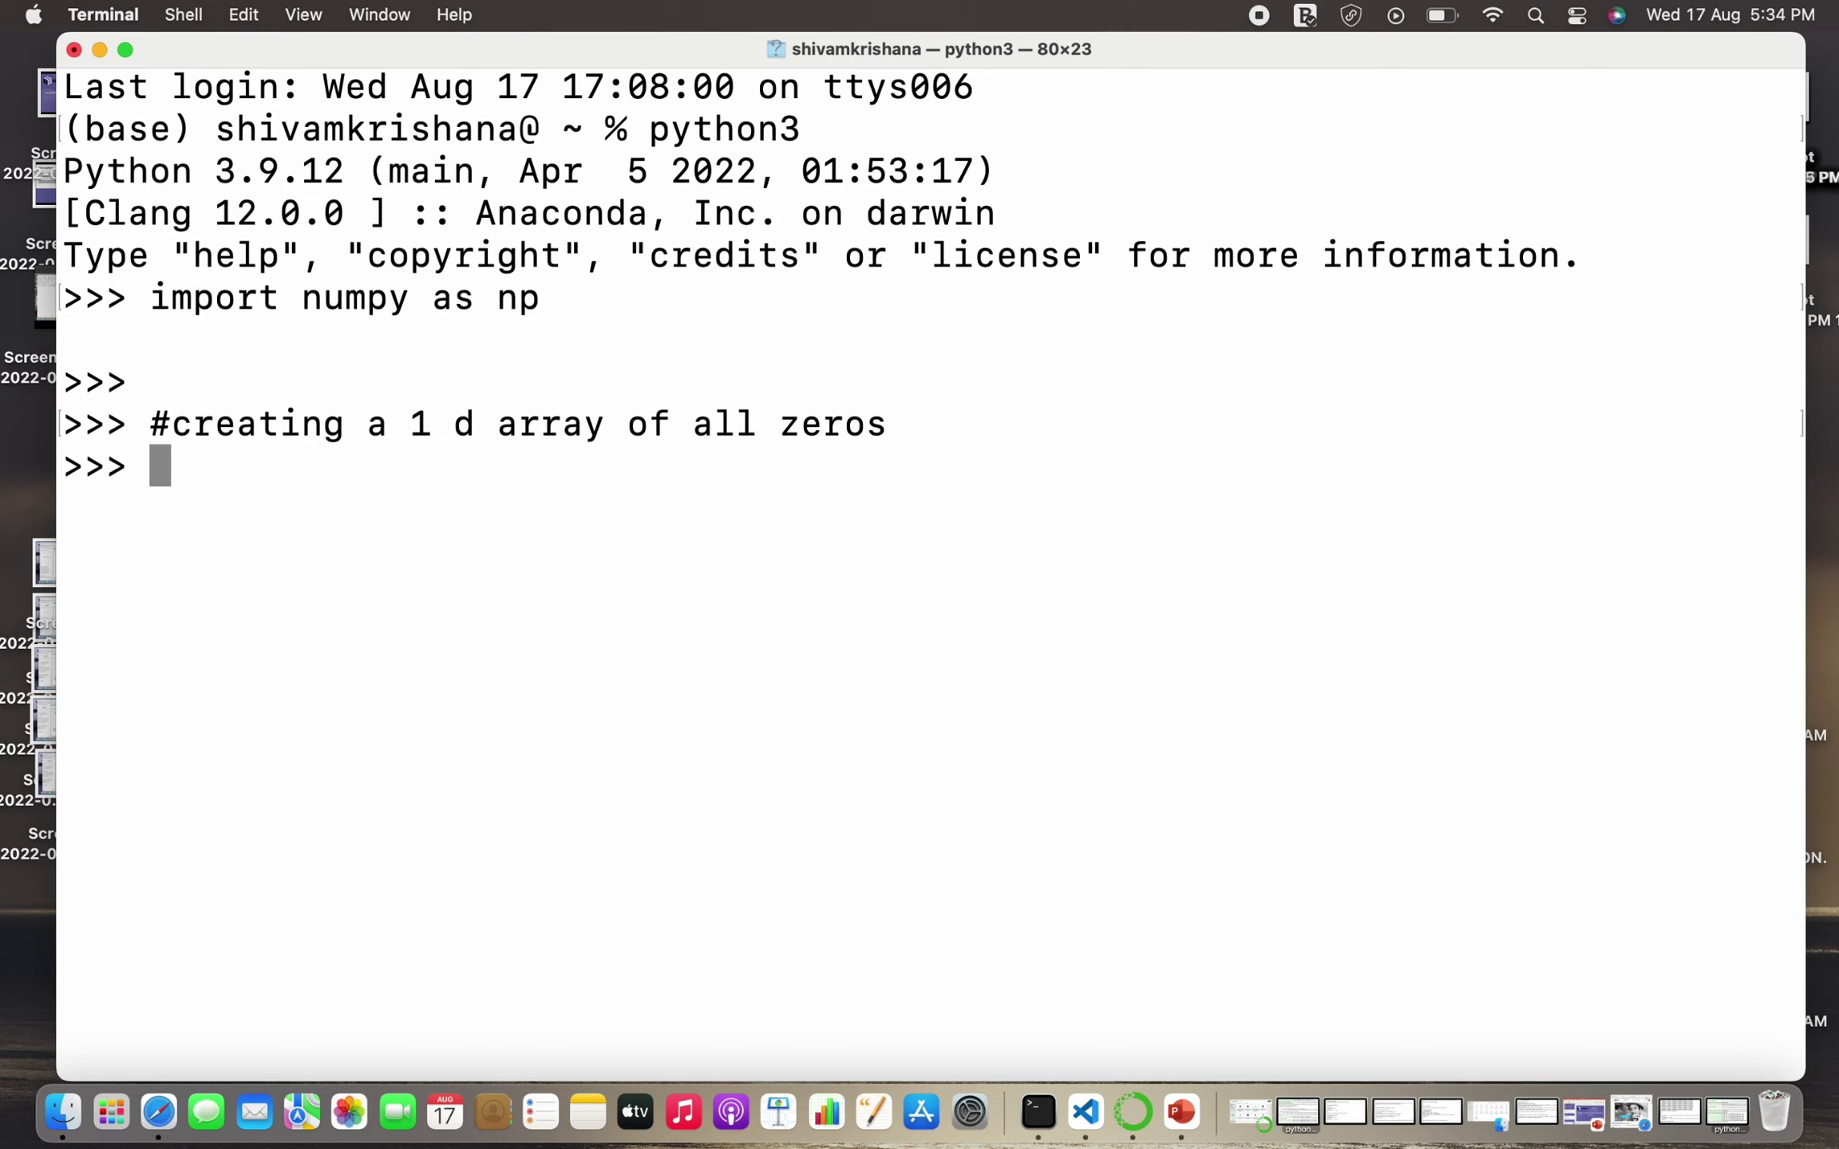
text(#)
text(syn)
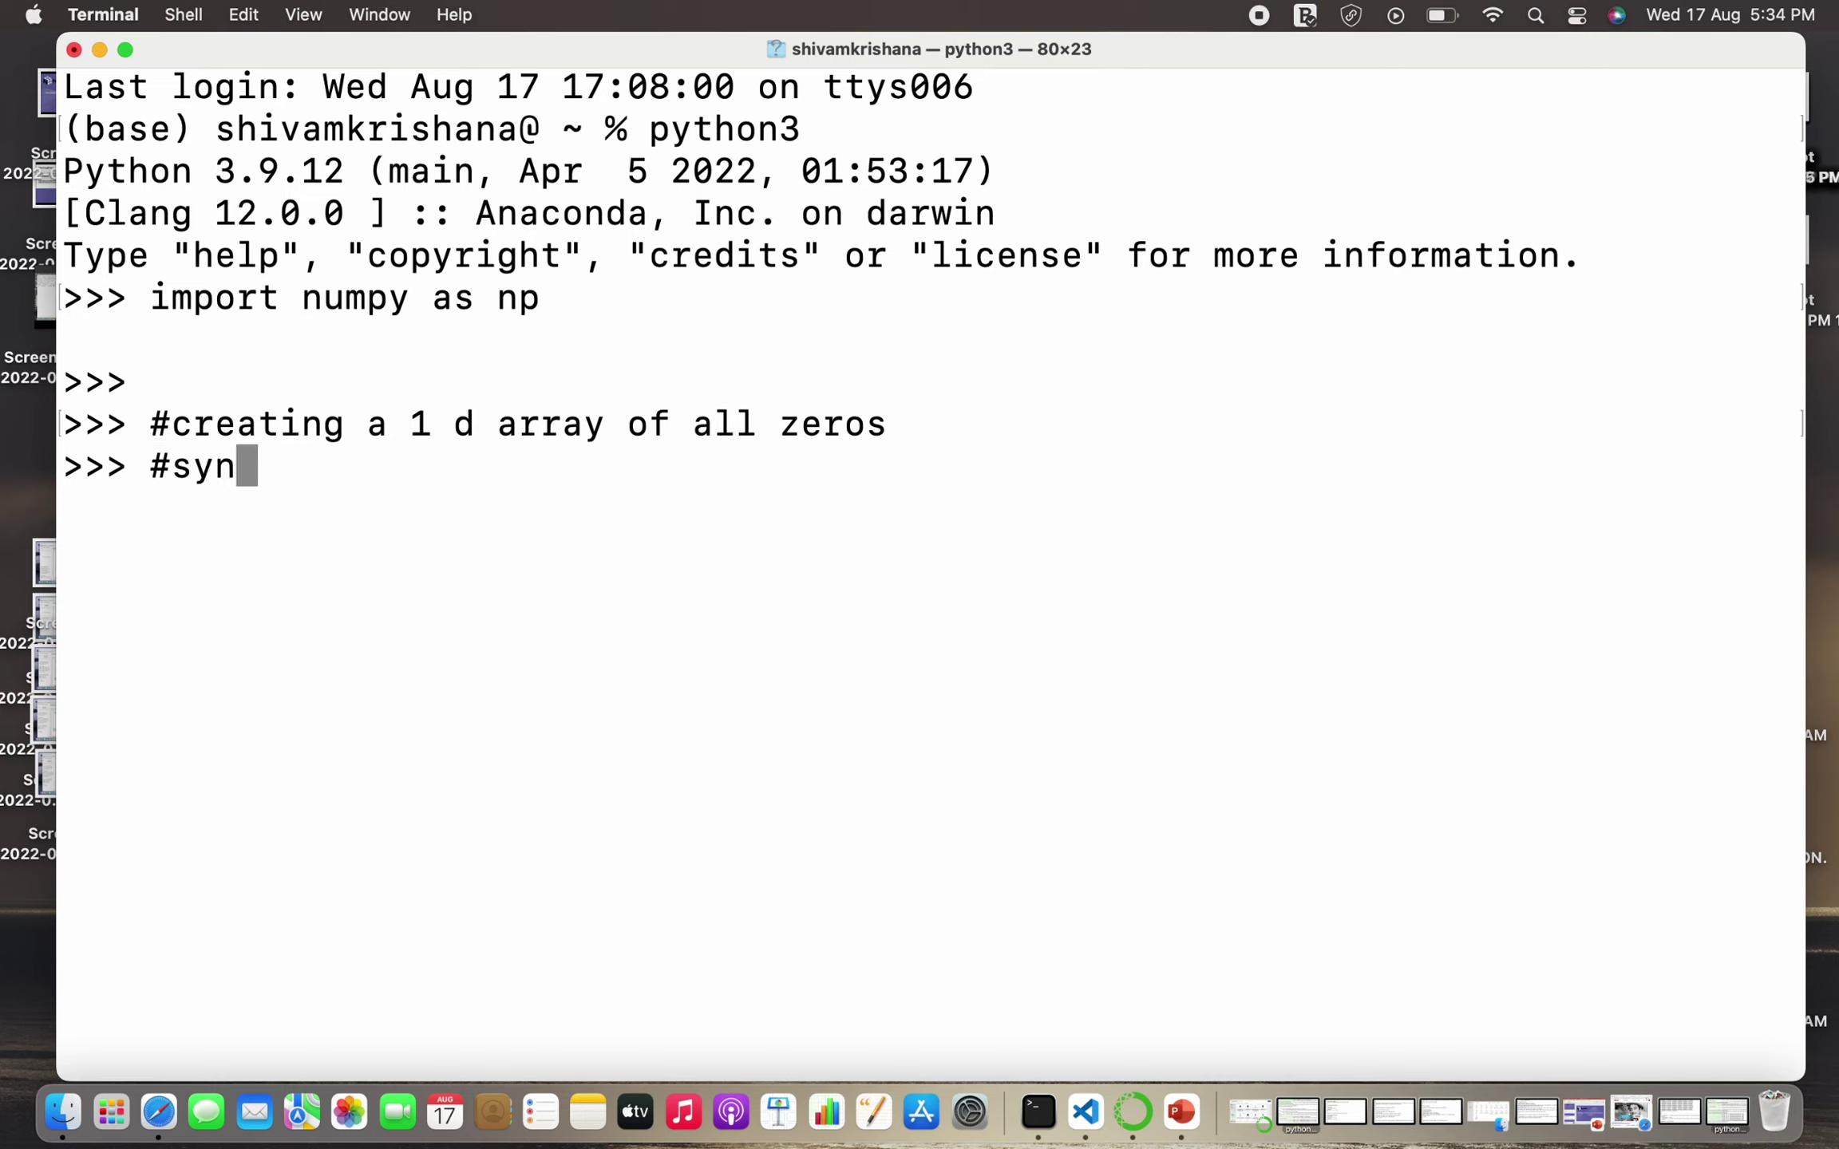
text(tax)
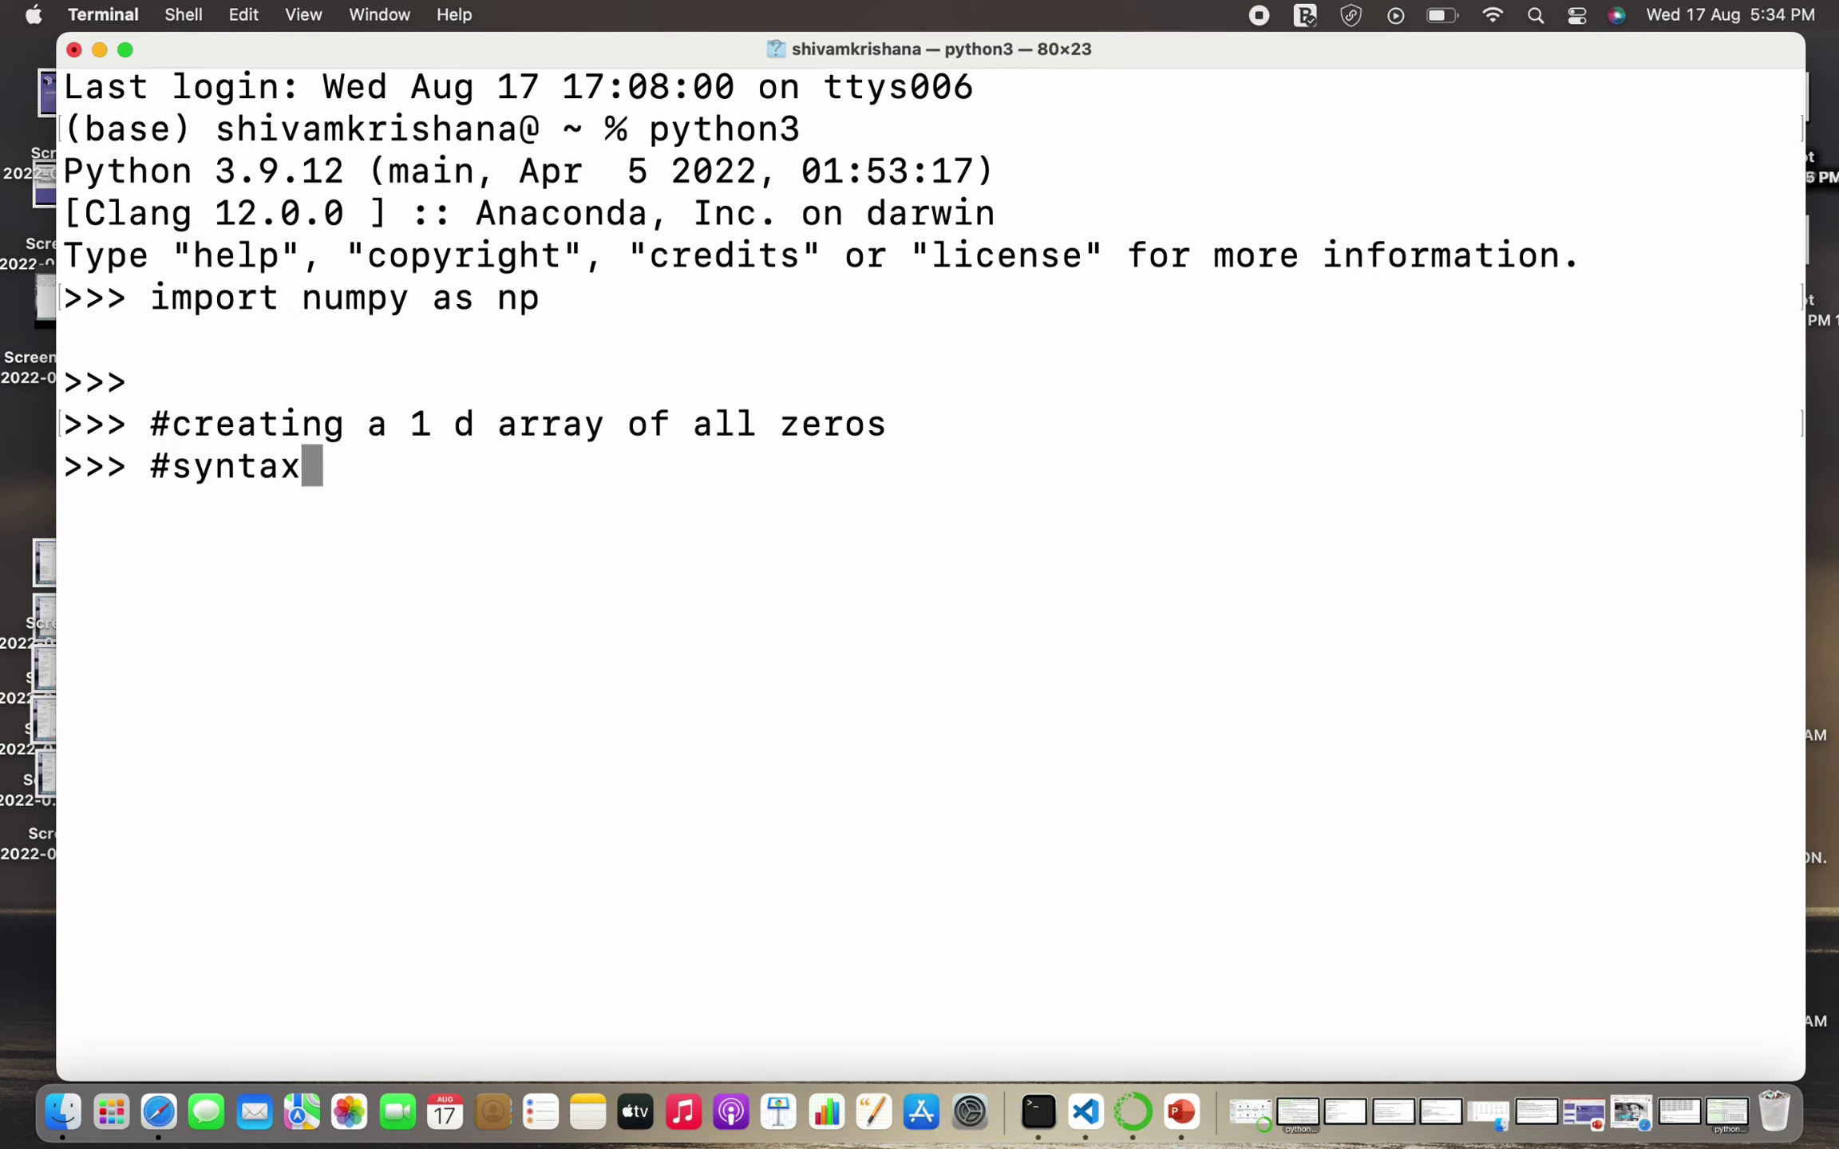
text(---> )
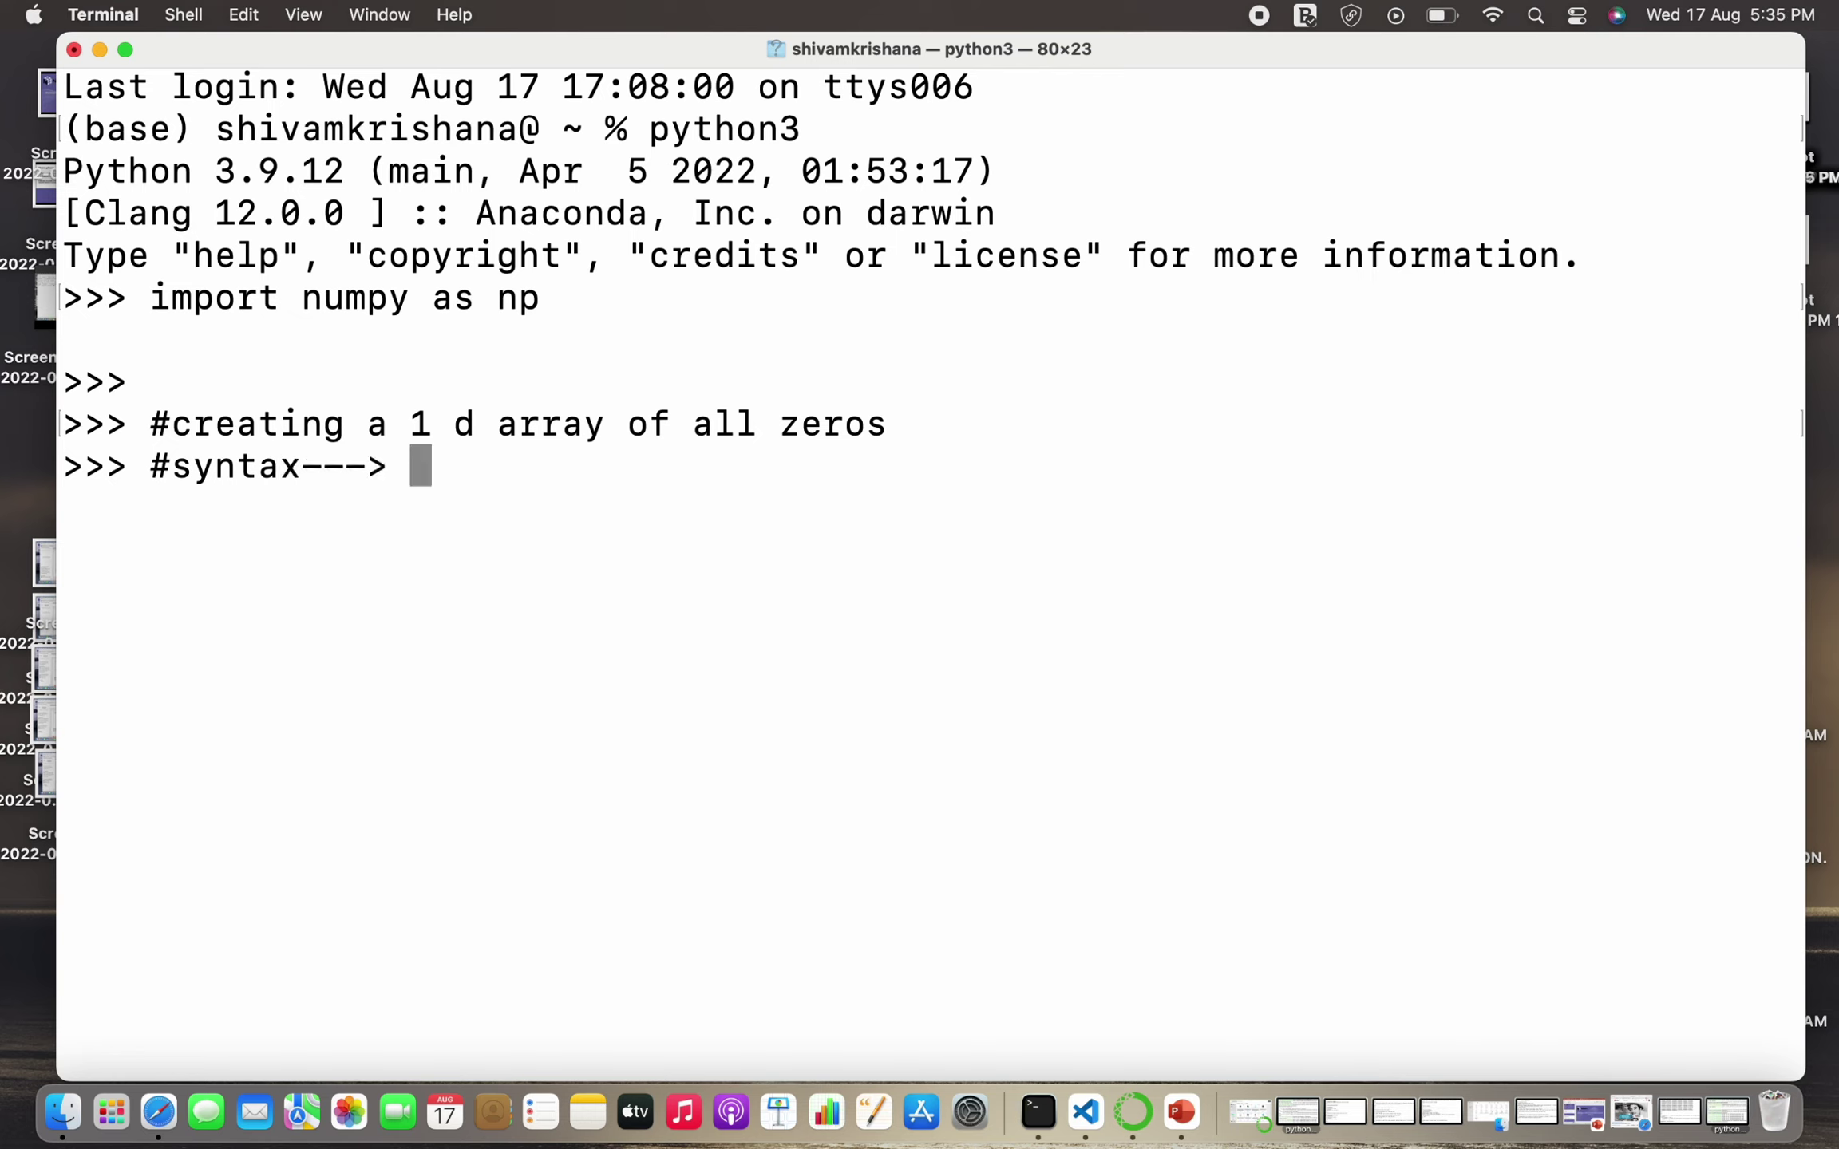
text(arraynam)
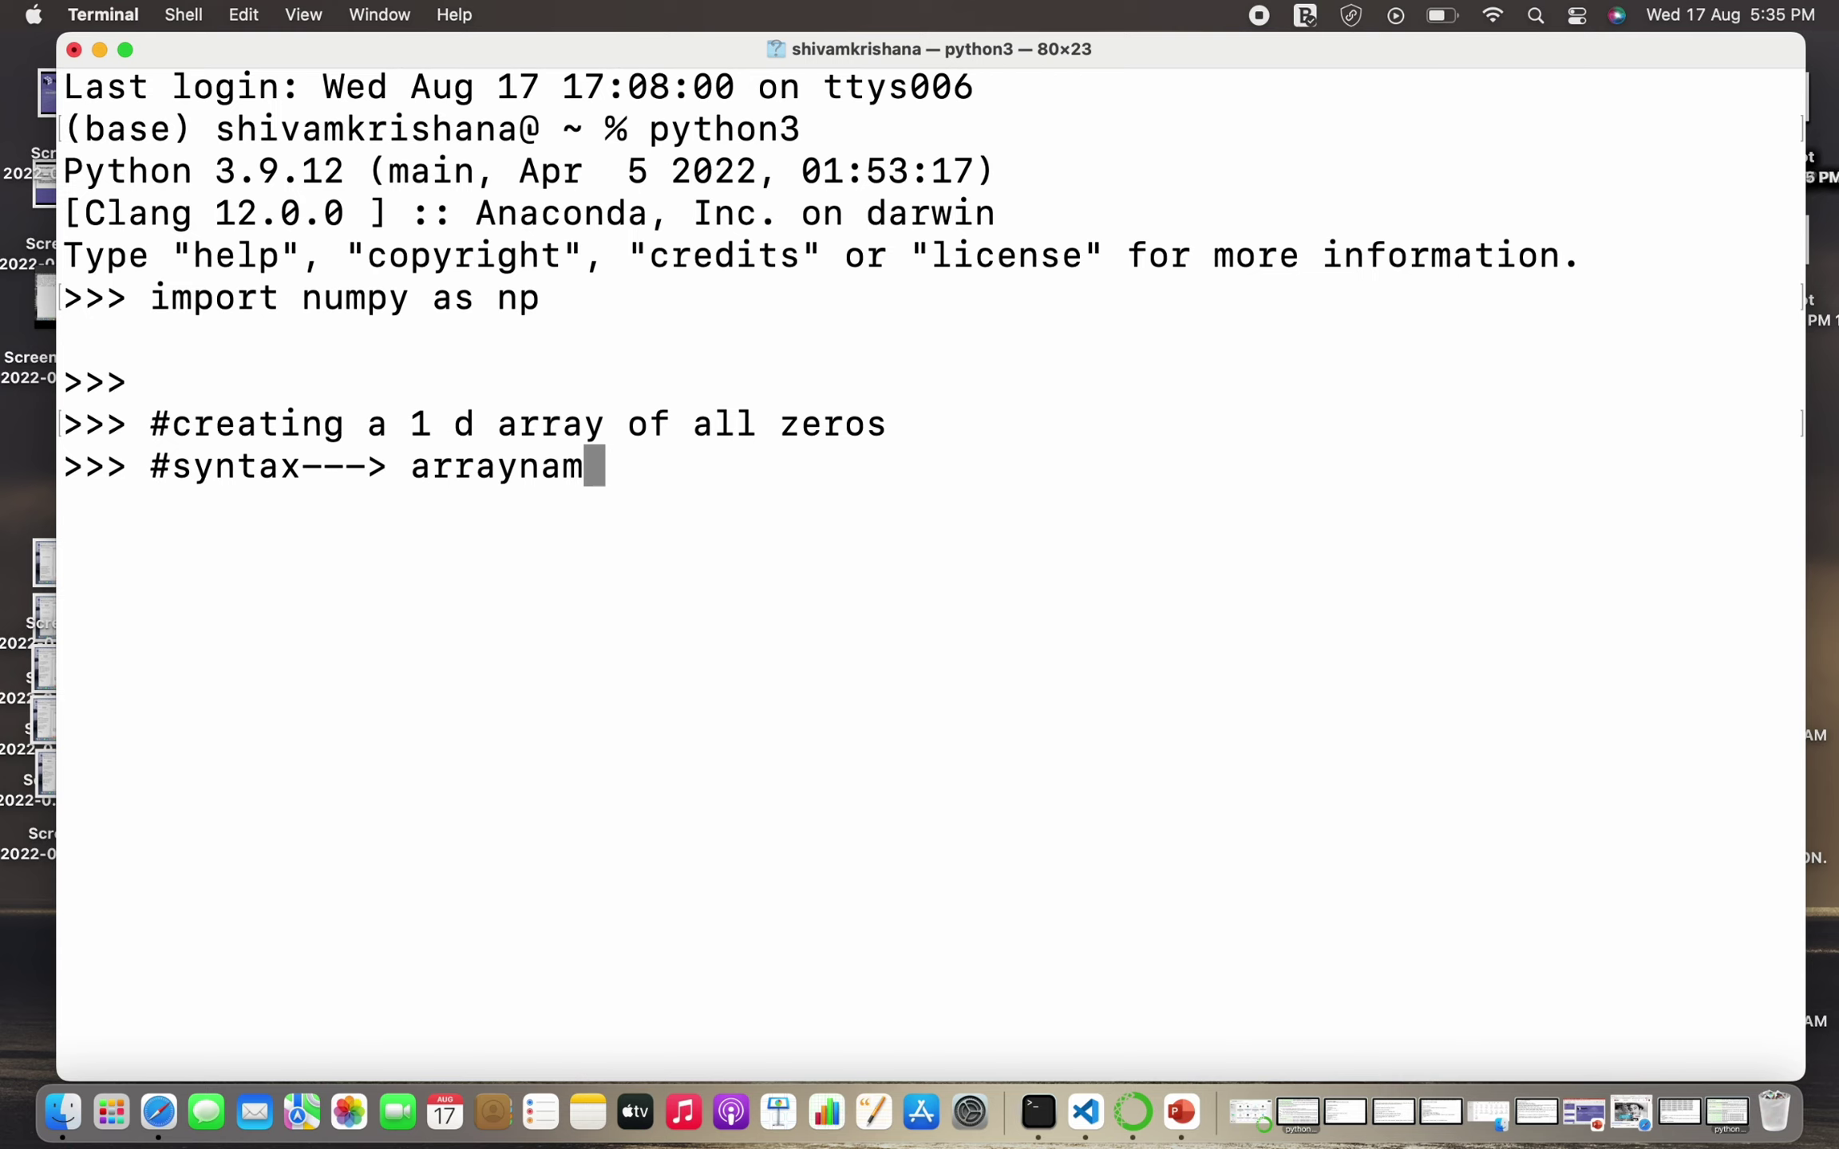
text(e=n)
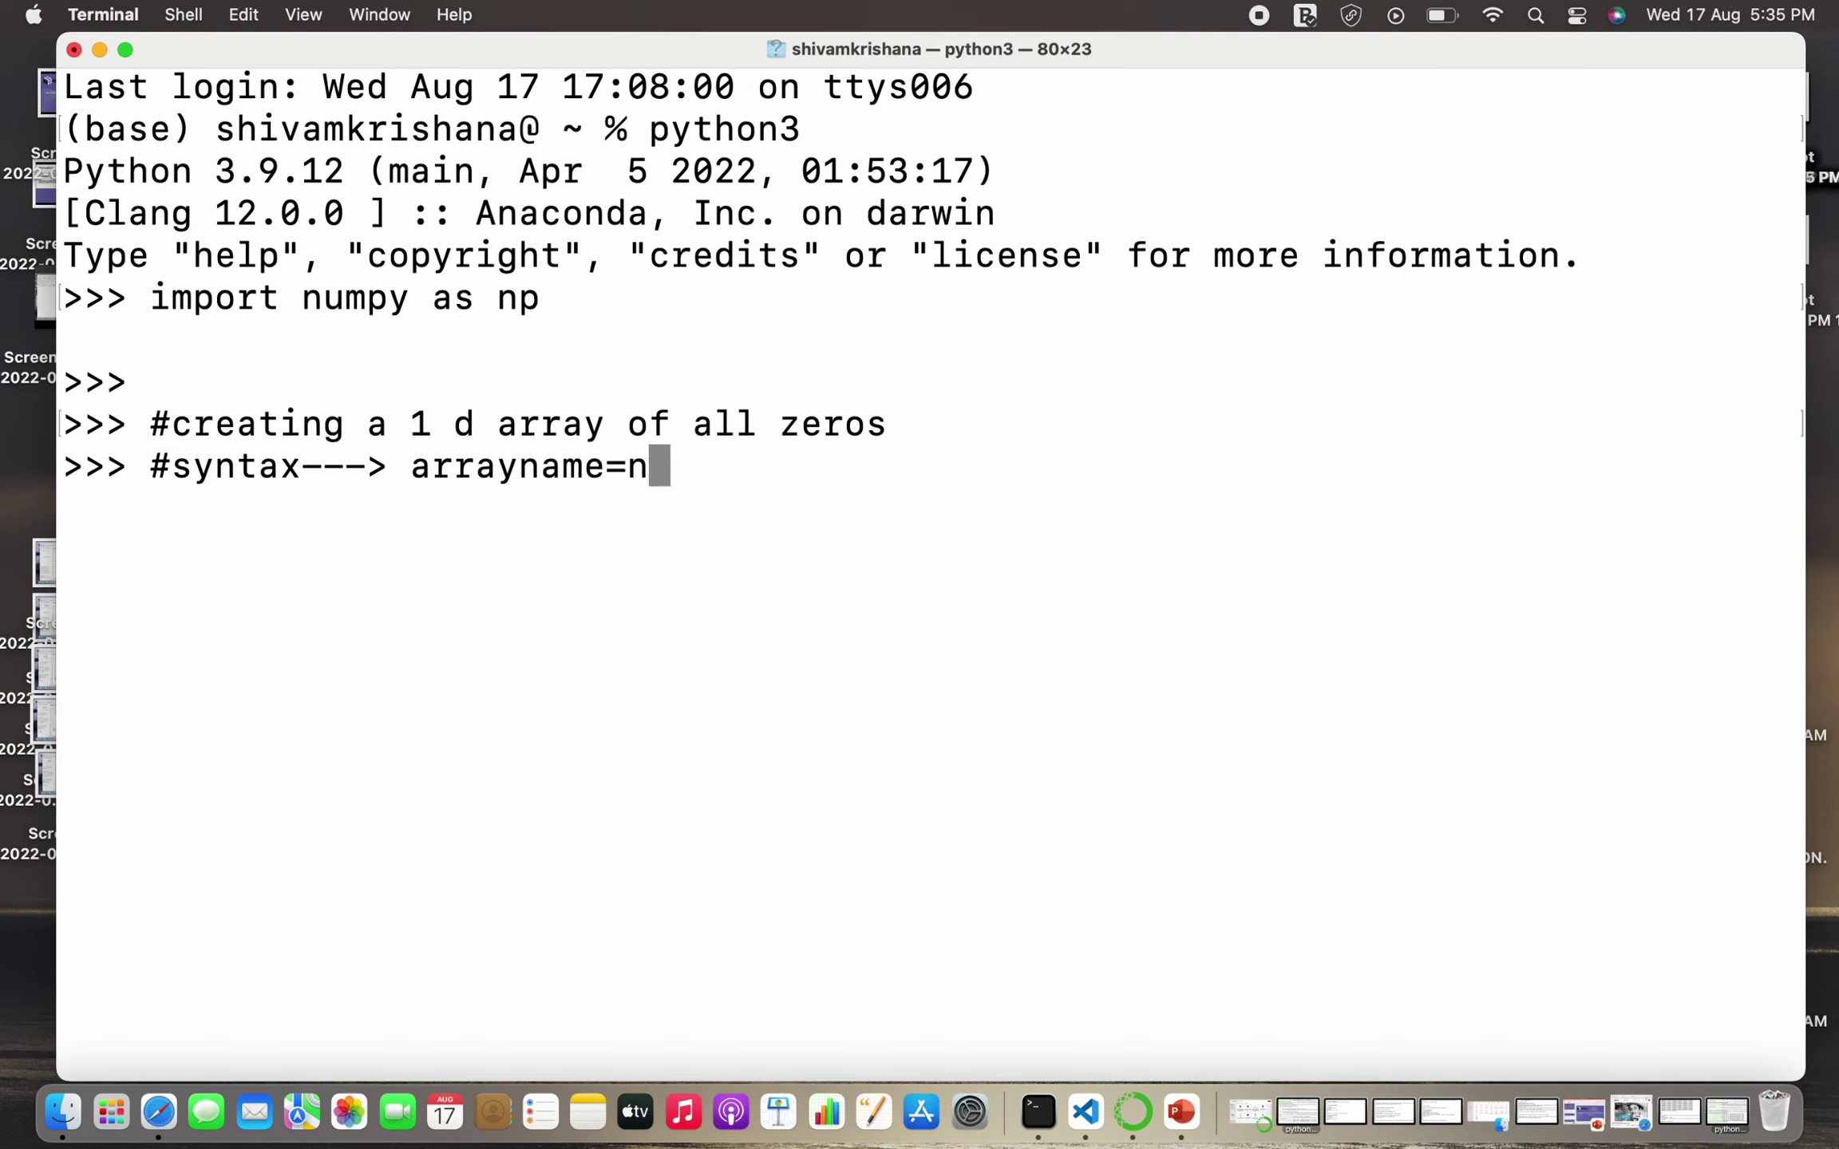
text(p.a)
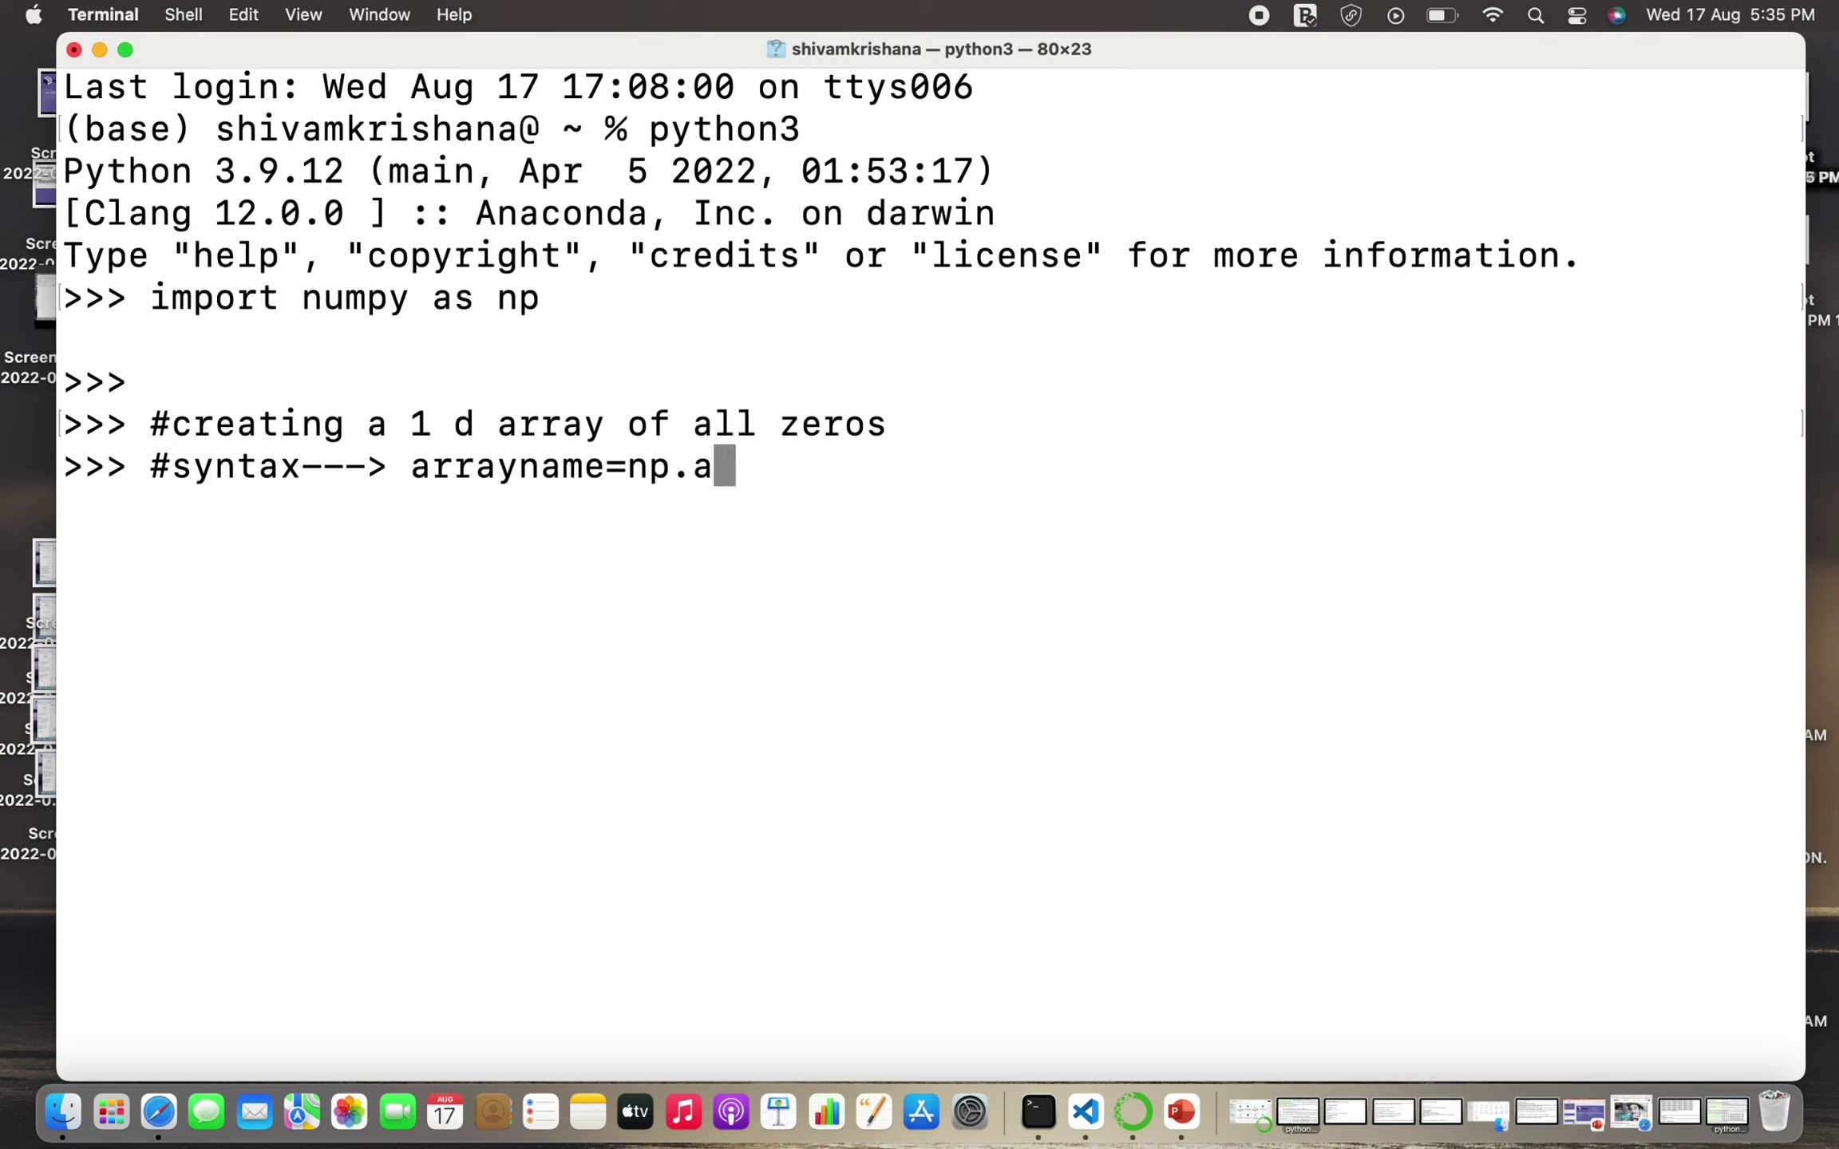
text(rr)
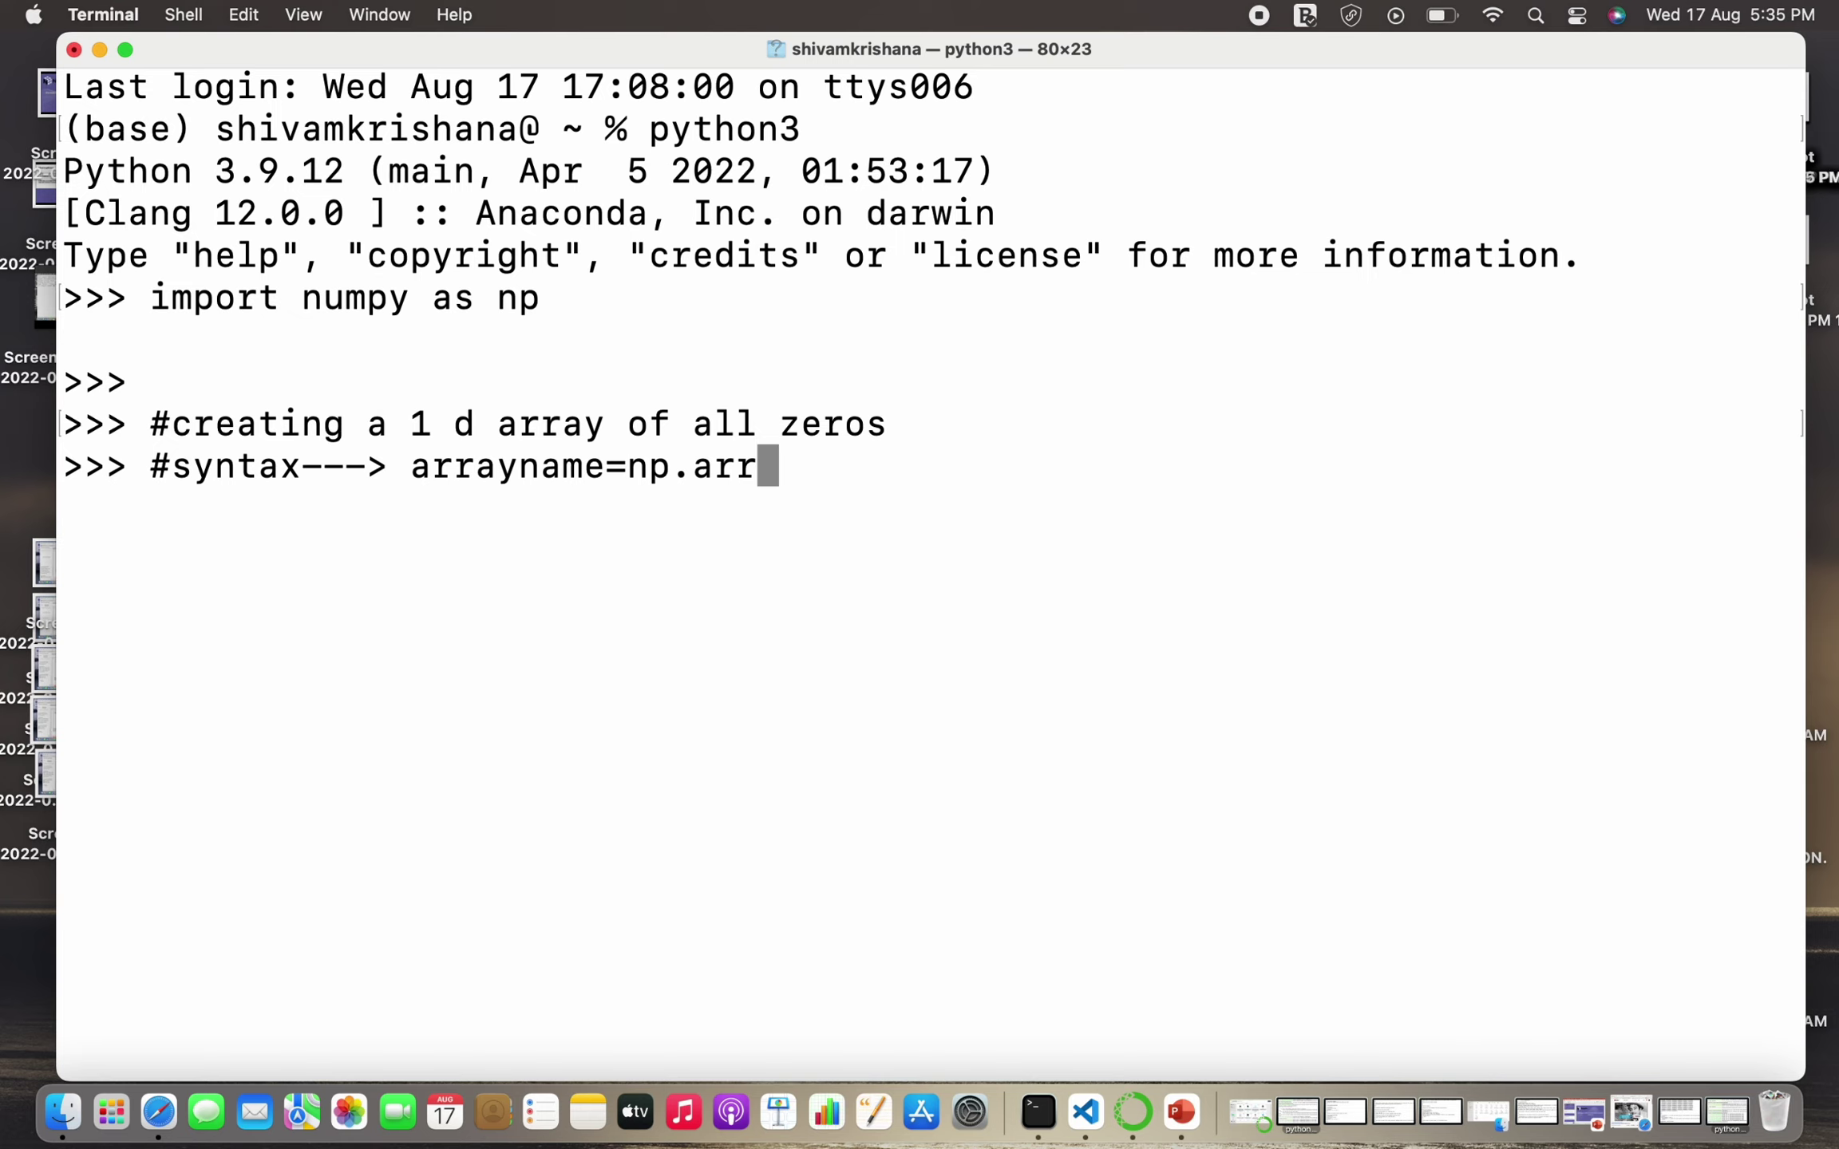
key(BackSpace)
key(BackSpace)
key(BackSpace)
text(z)
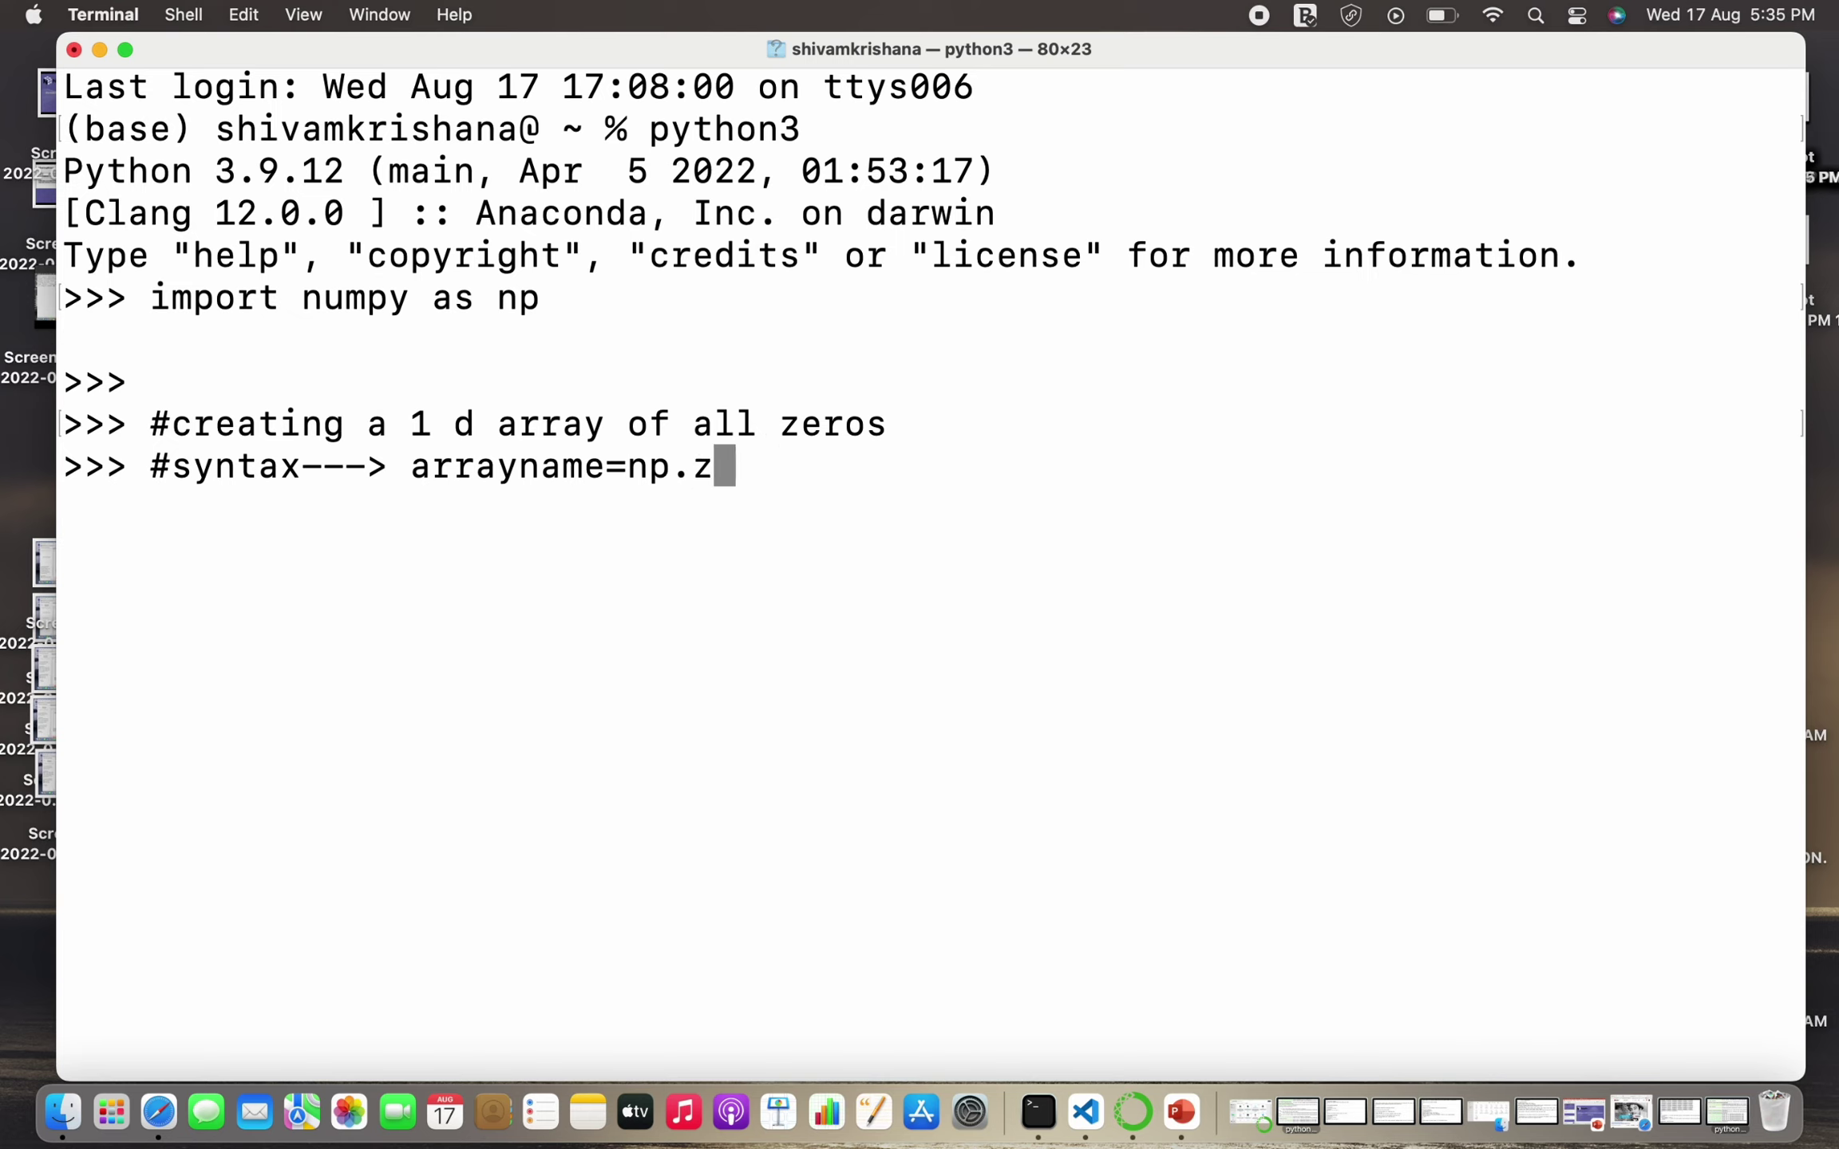
text(eros()
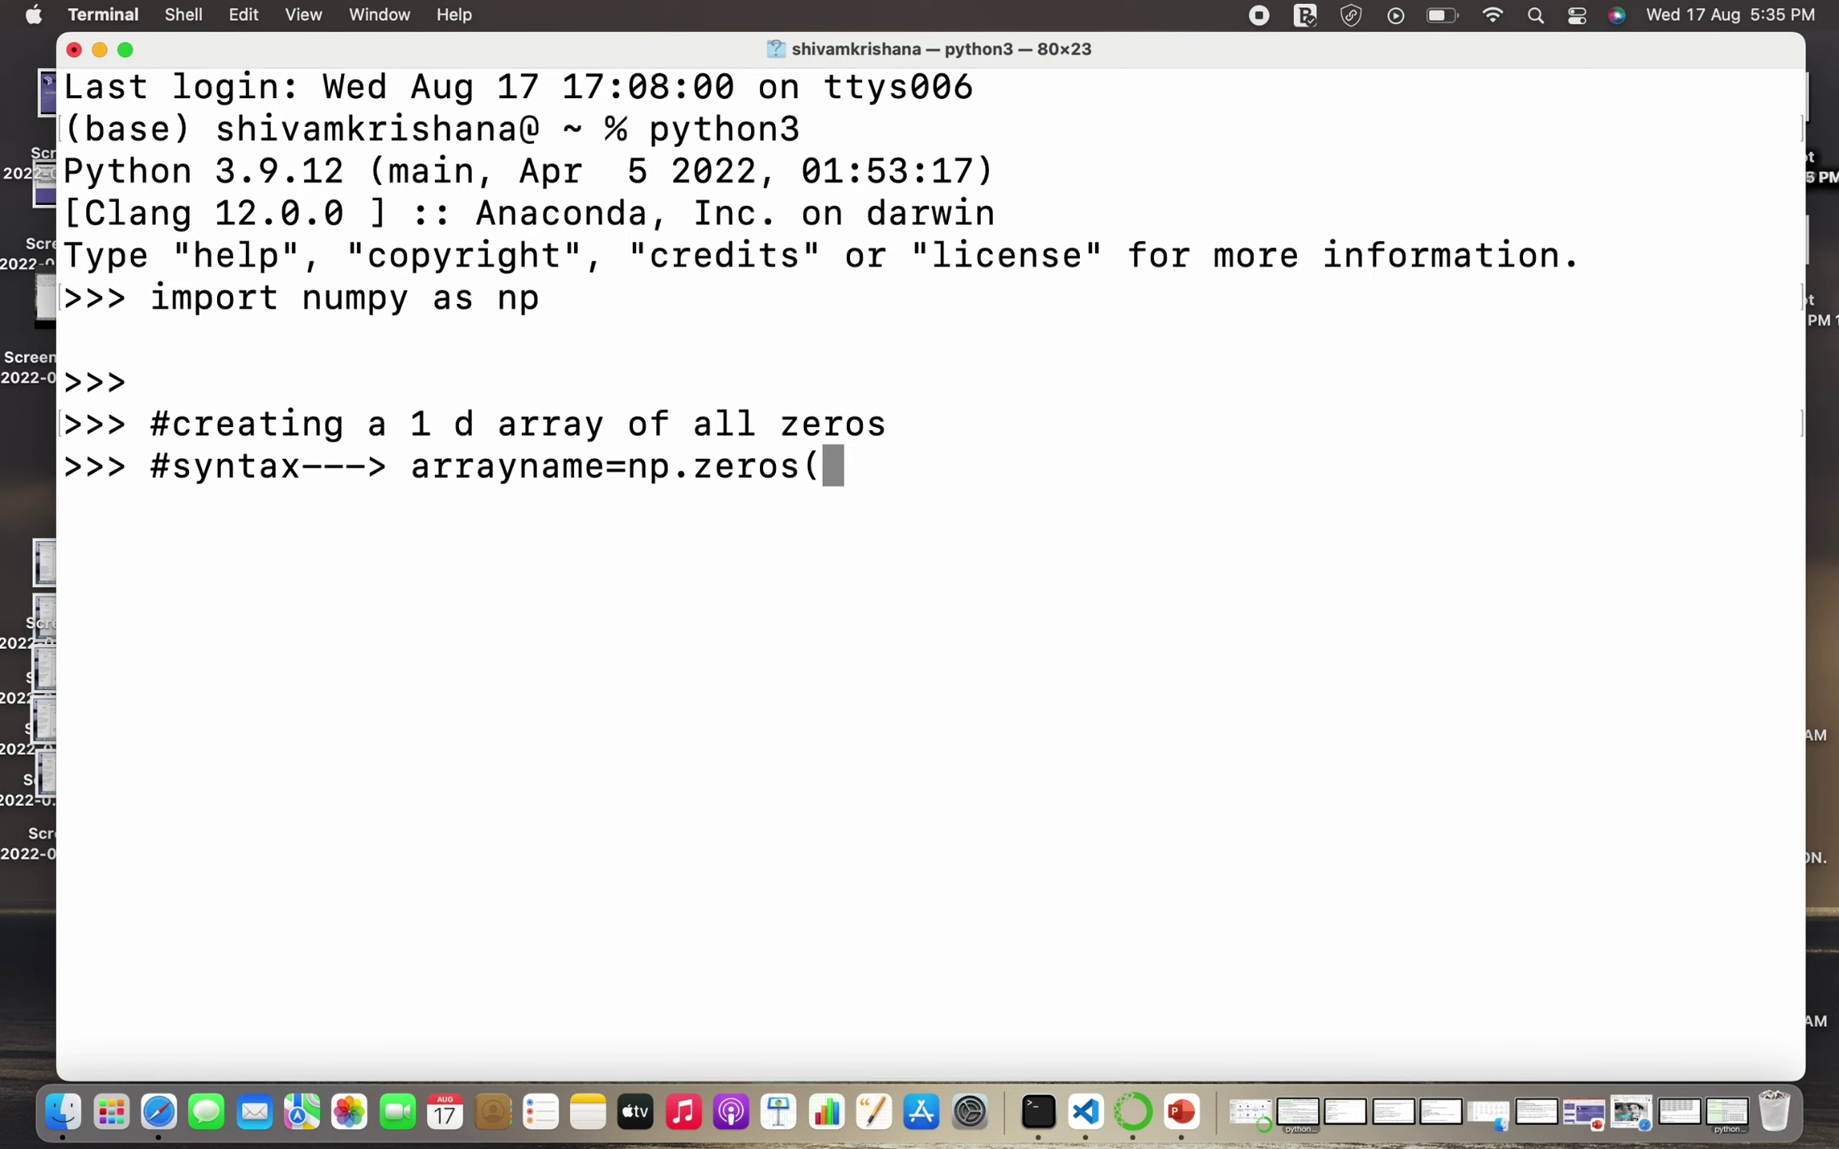
text(no)
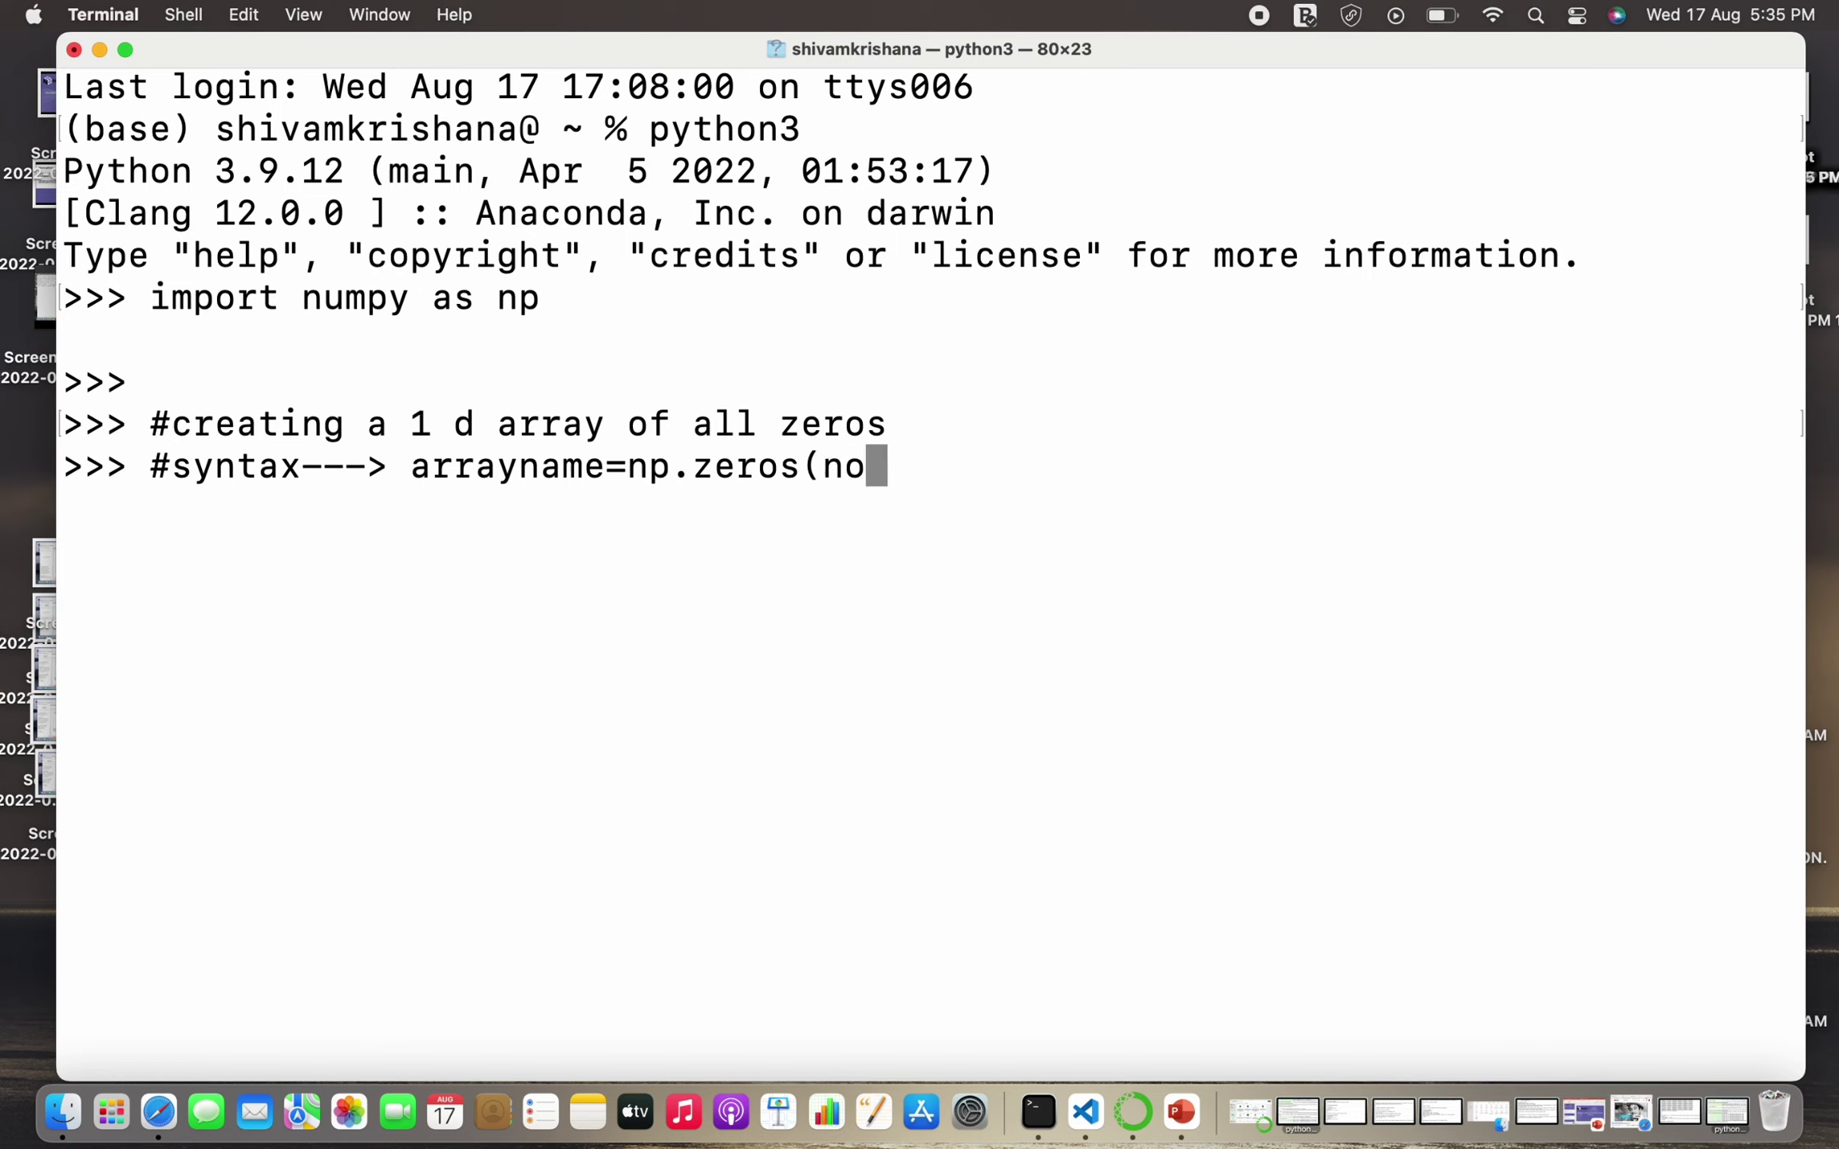
text(. of el)
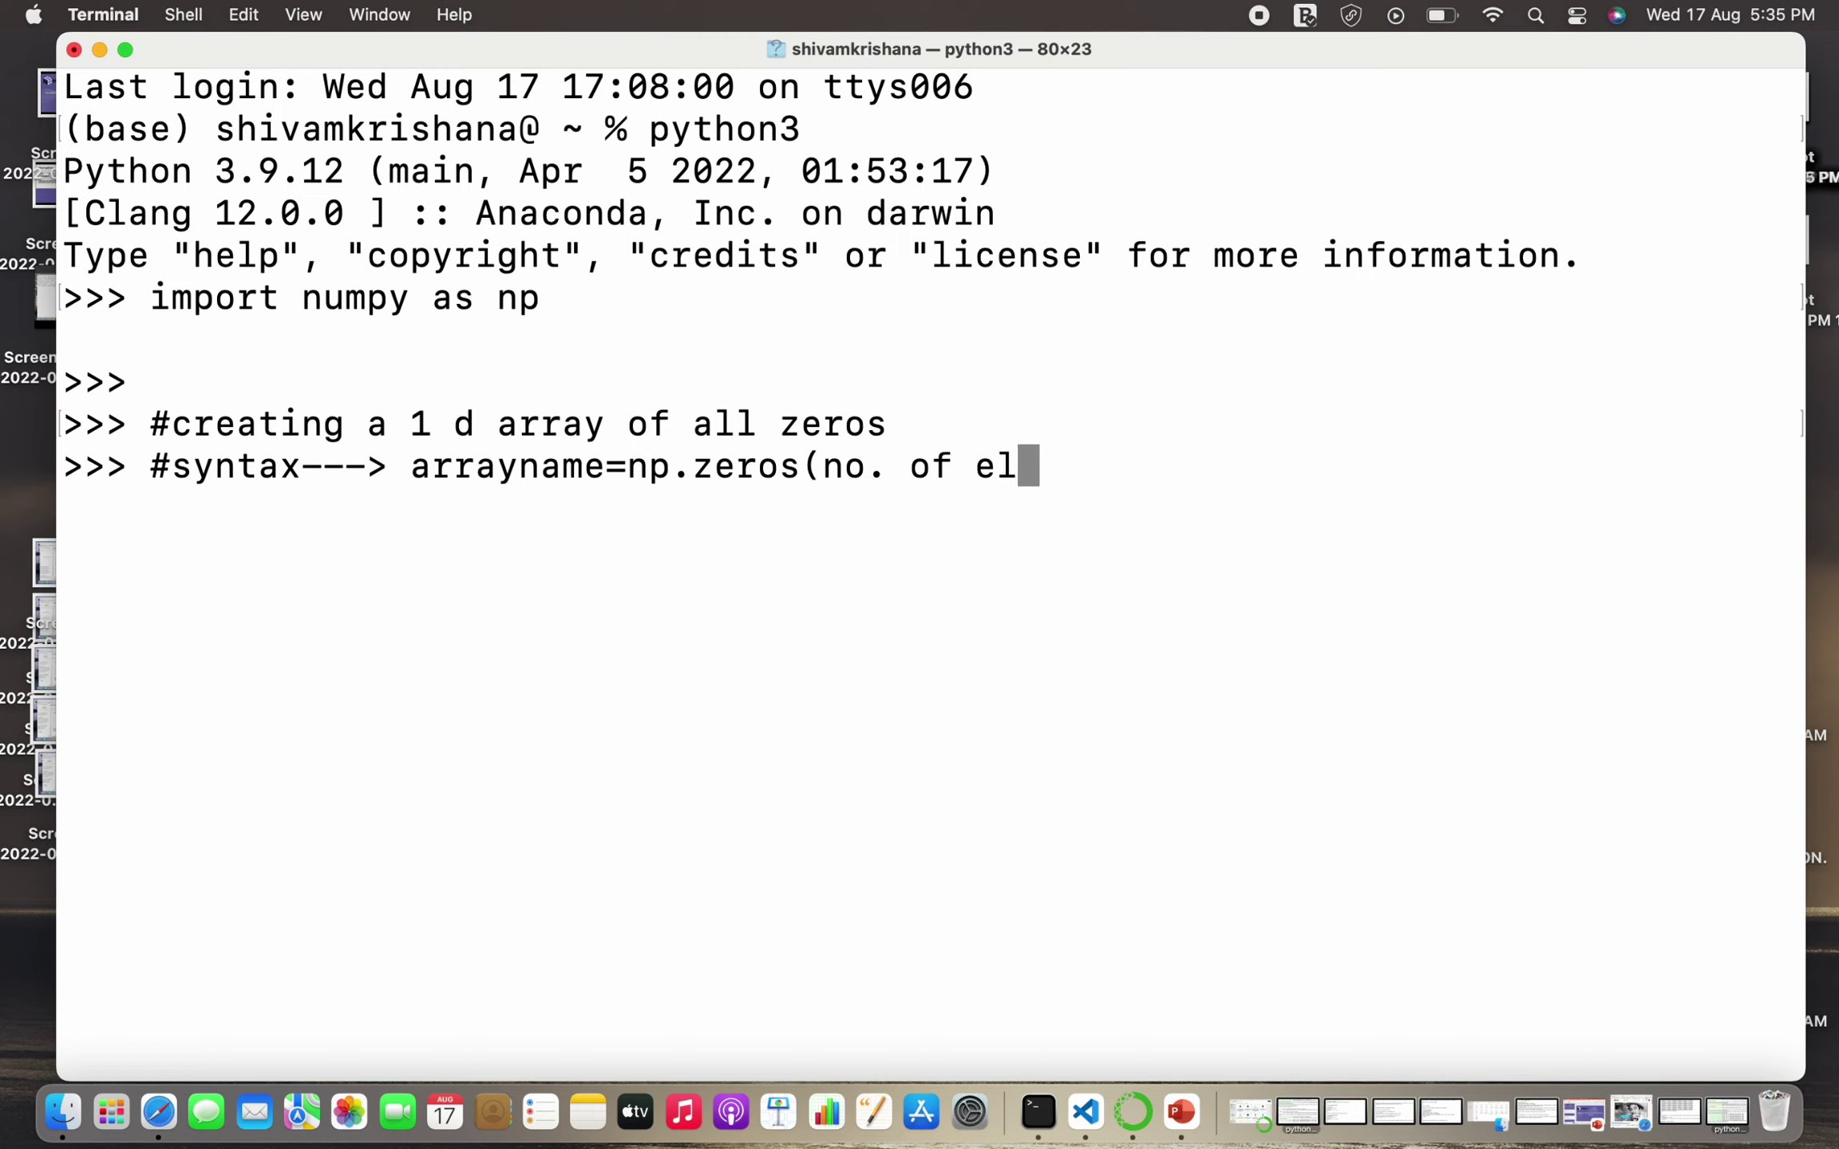
text(ements)
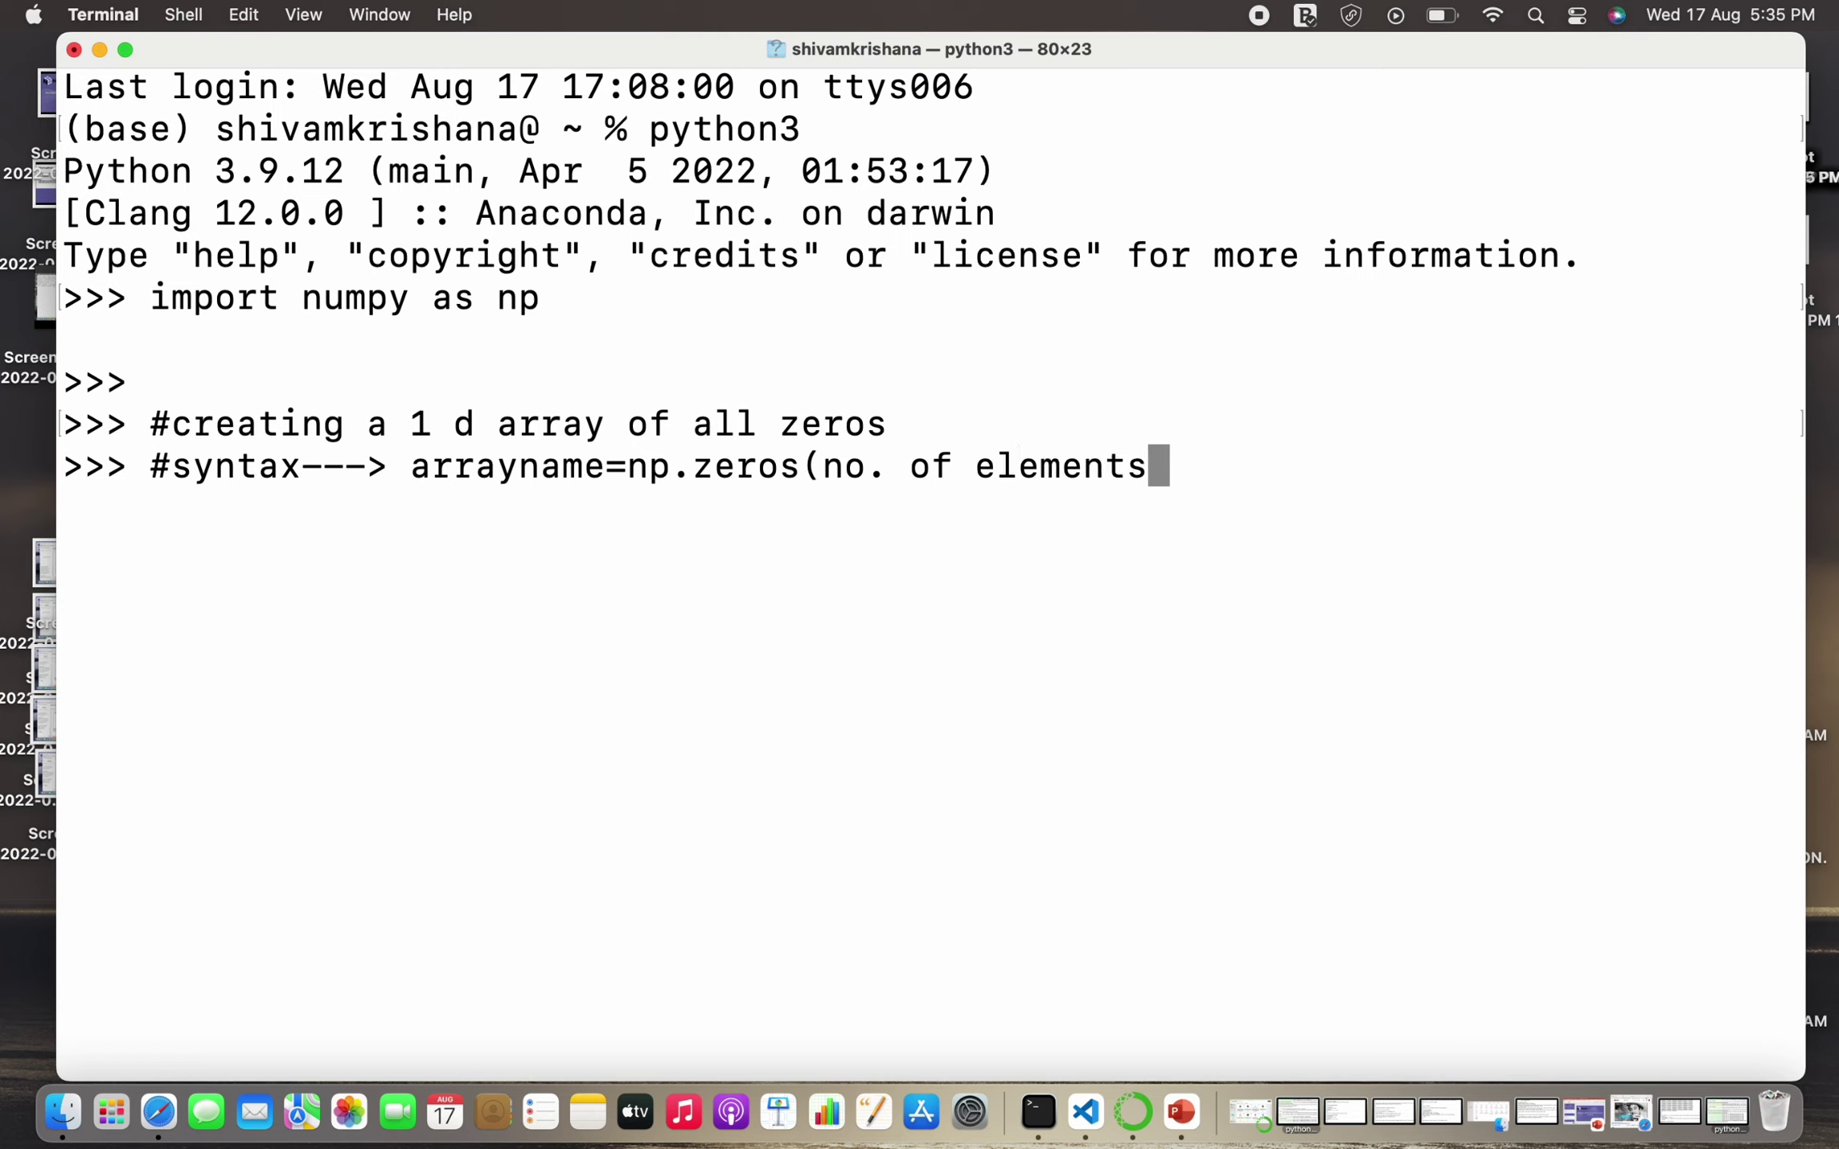
text())
key(Return)
key(Return)
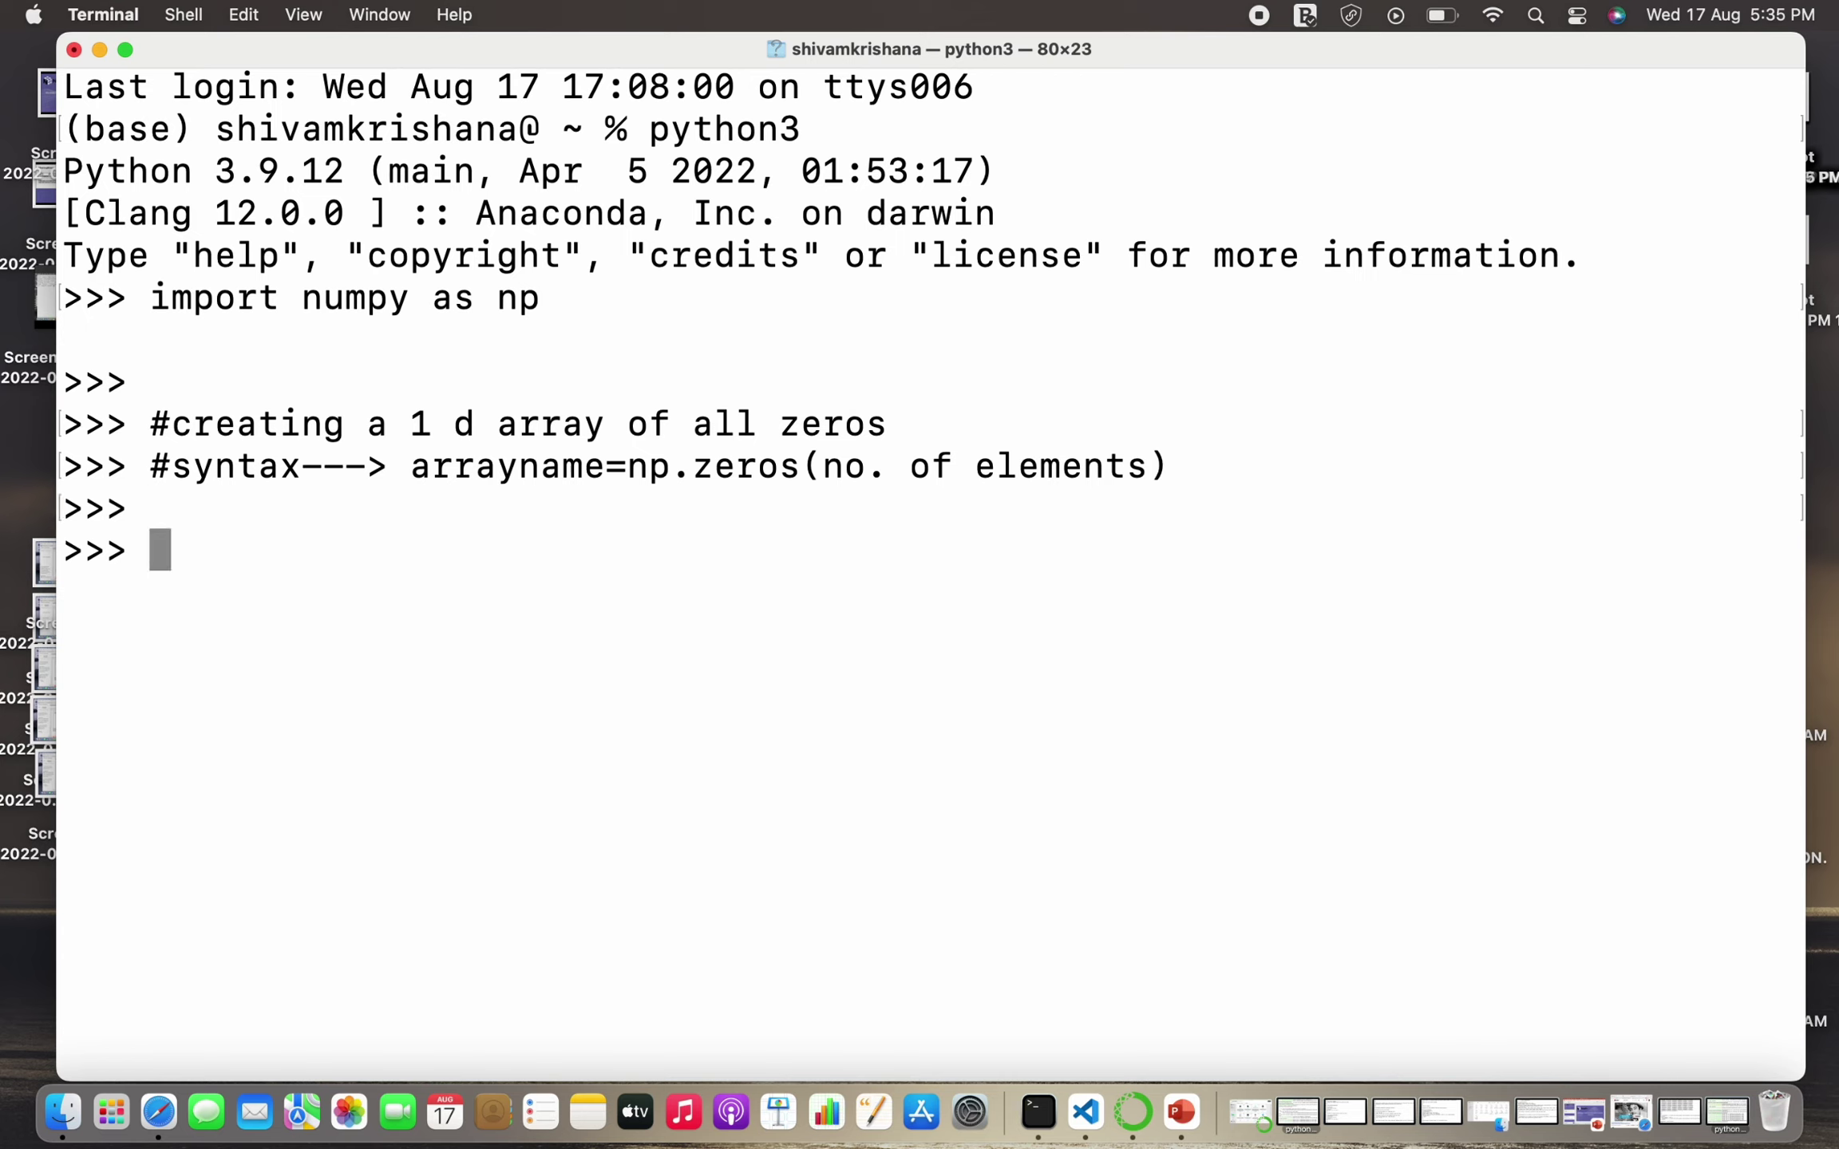
text(arra)
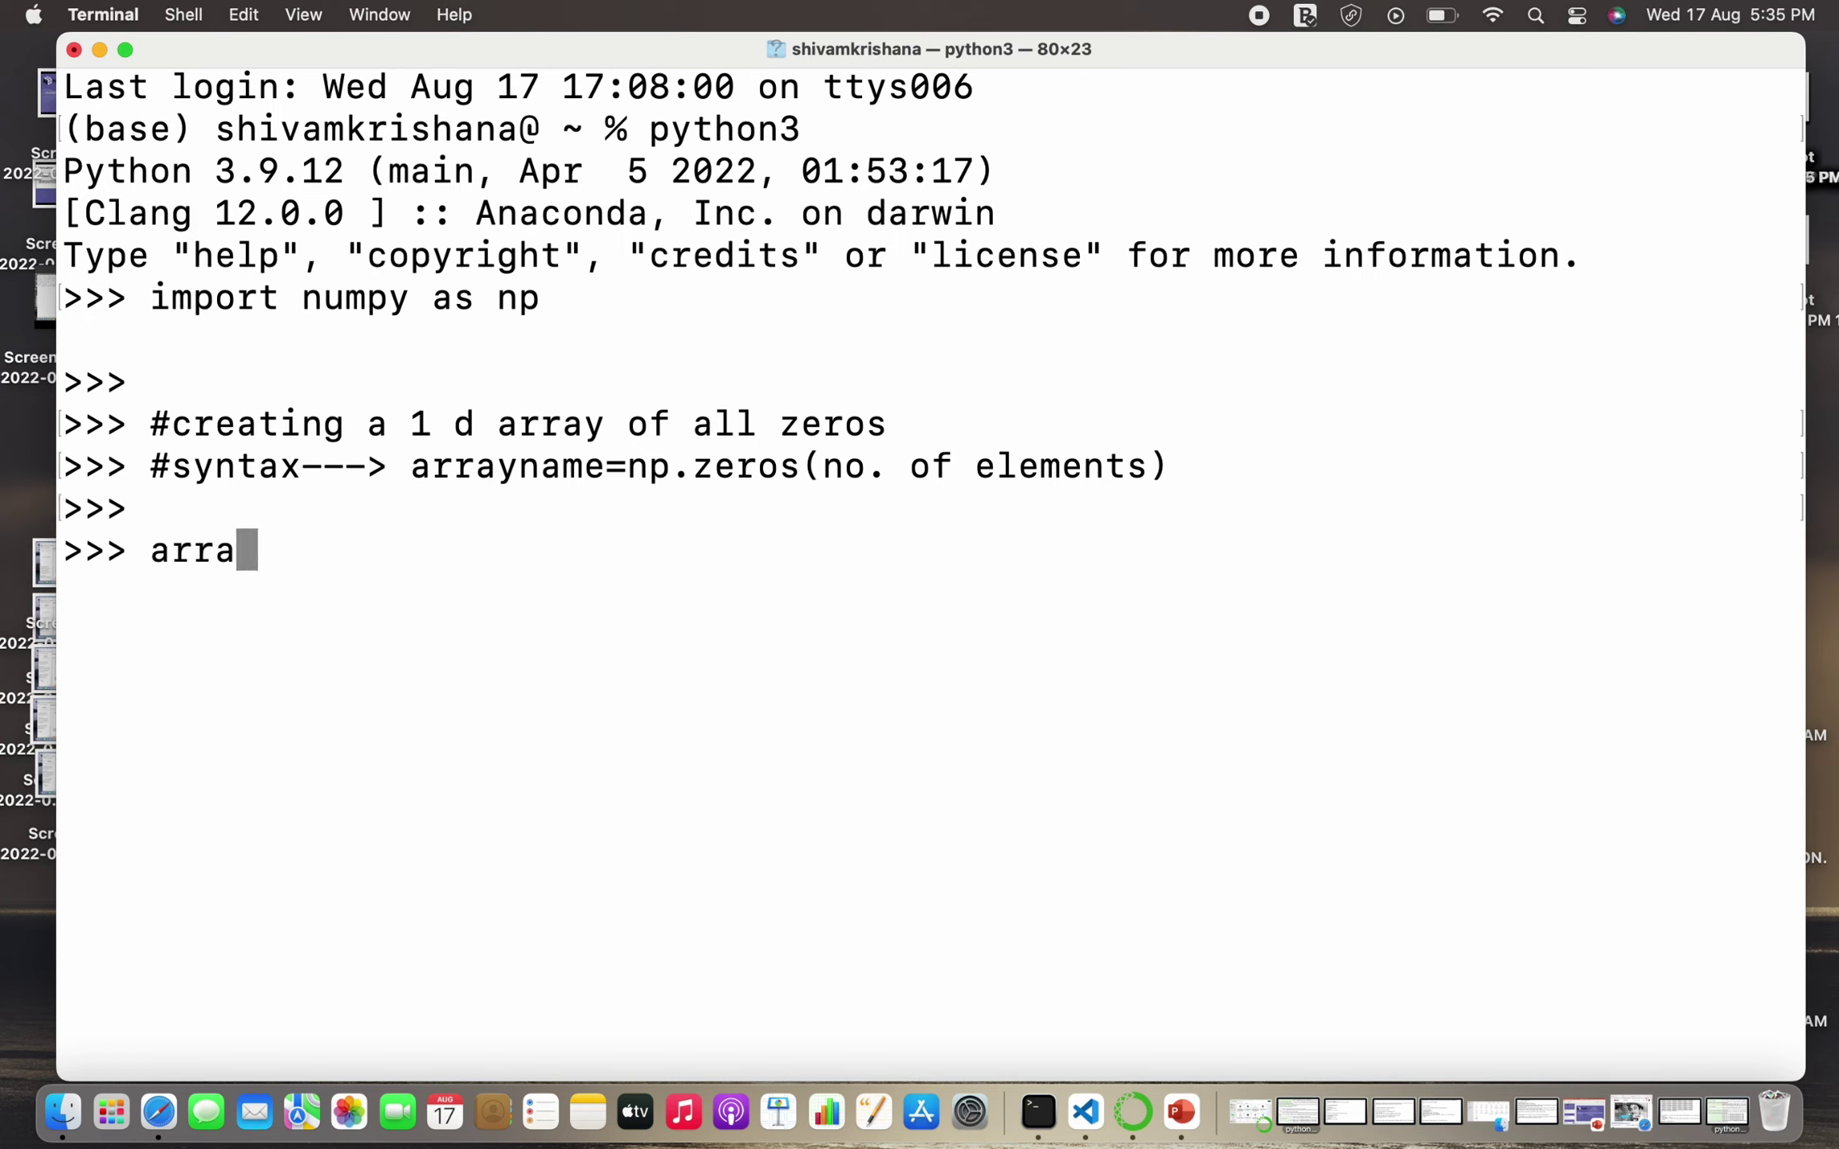
text(y=np)
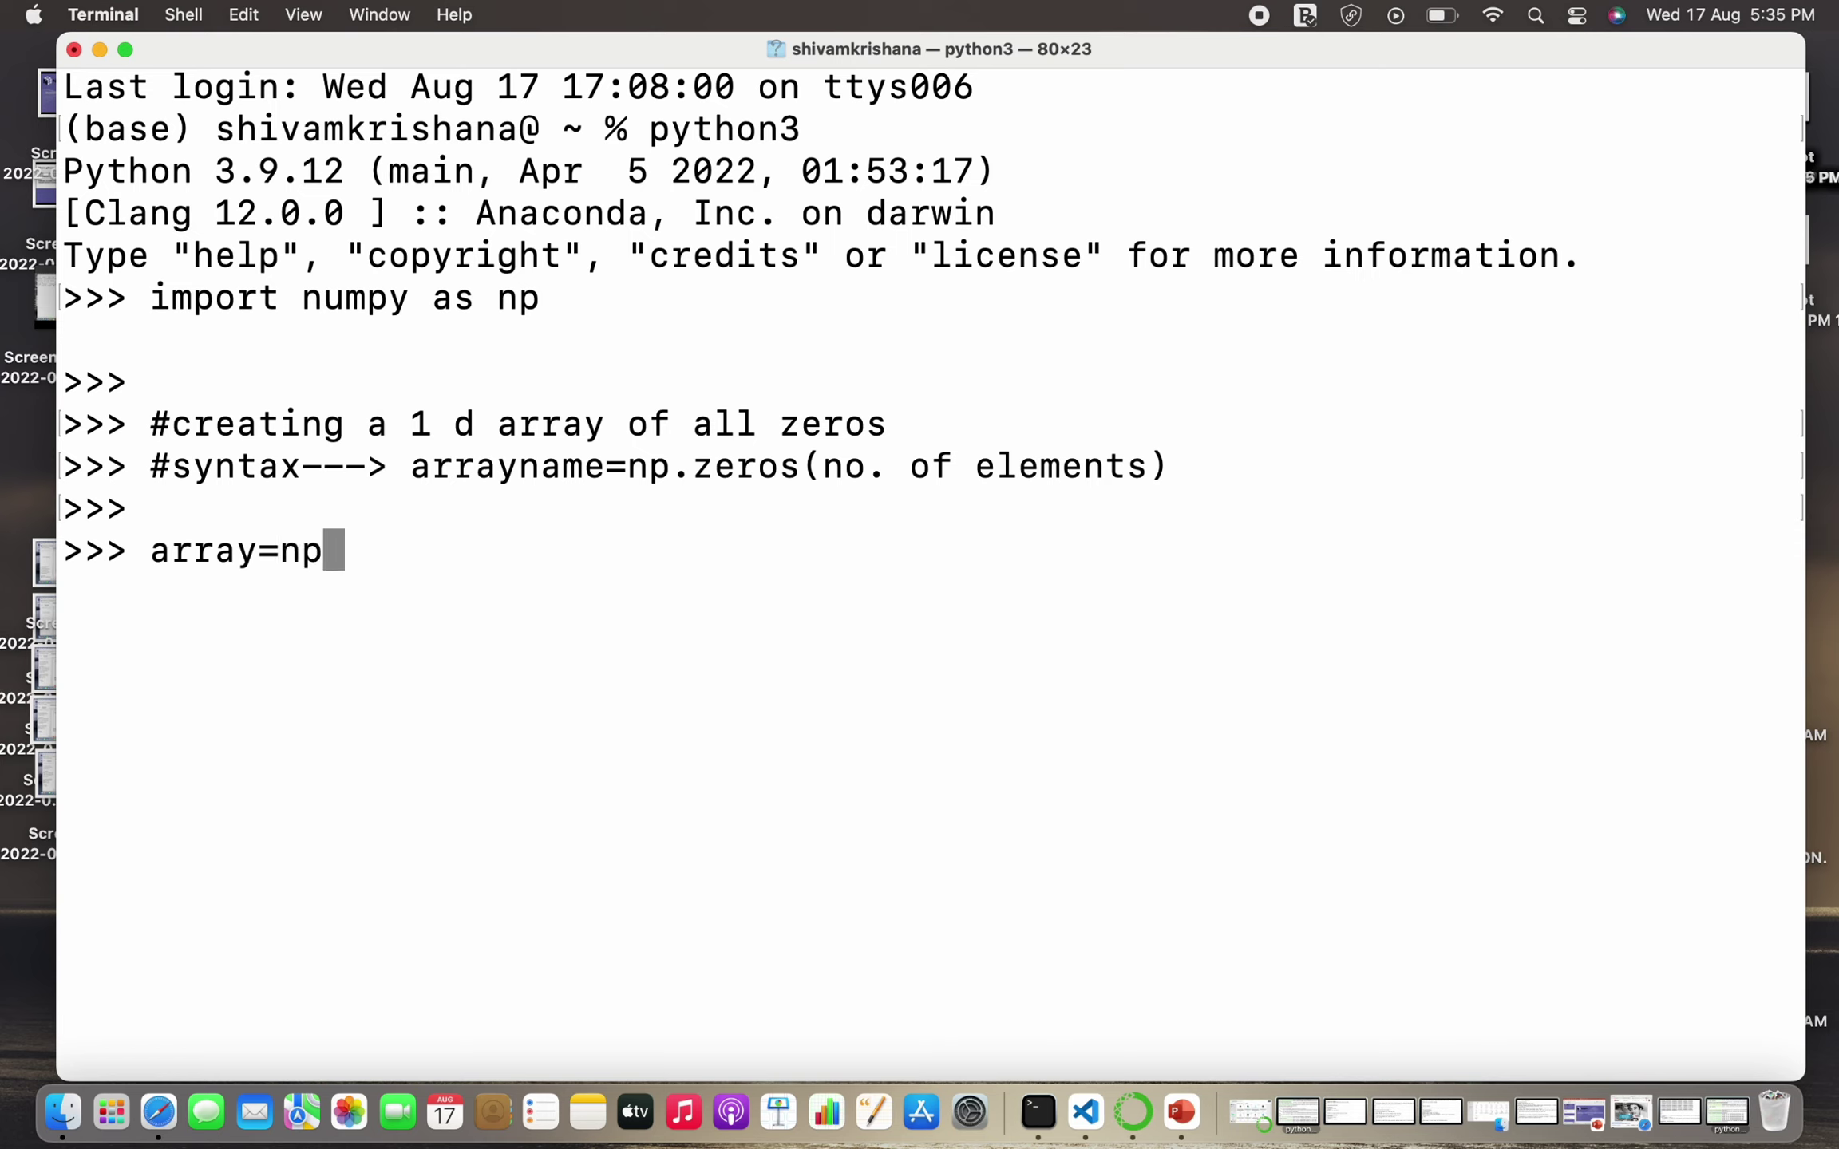
text(.ze)
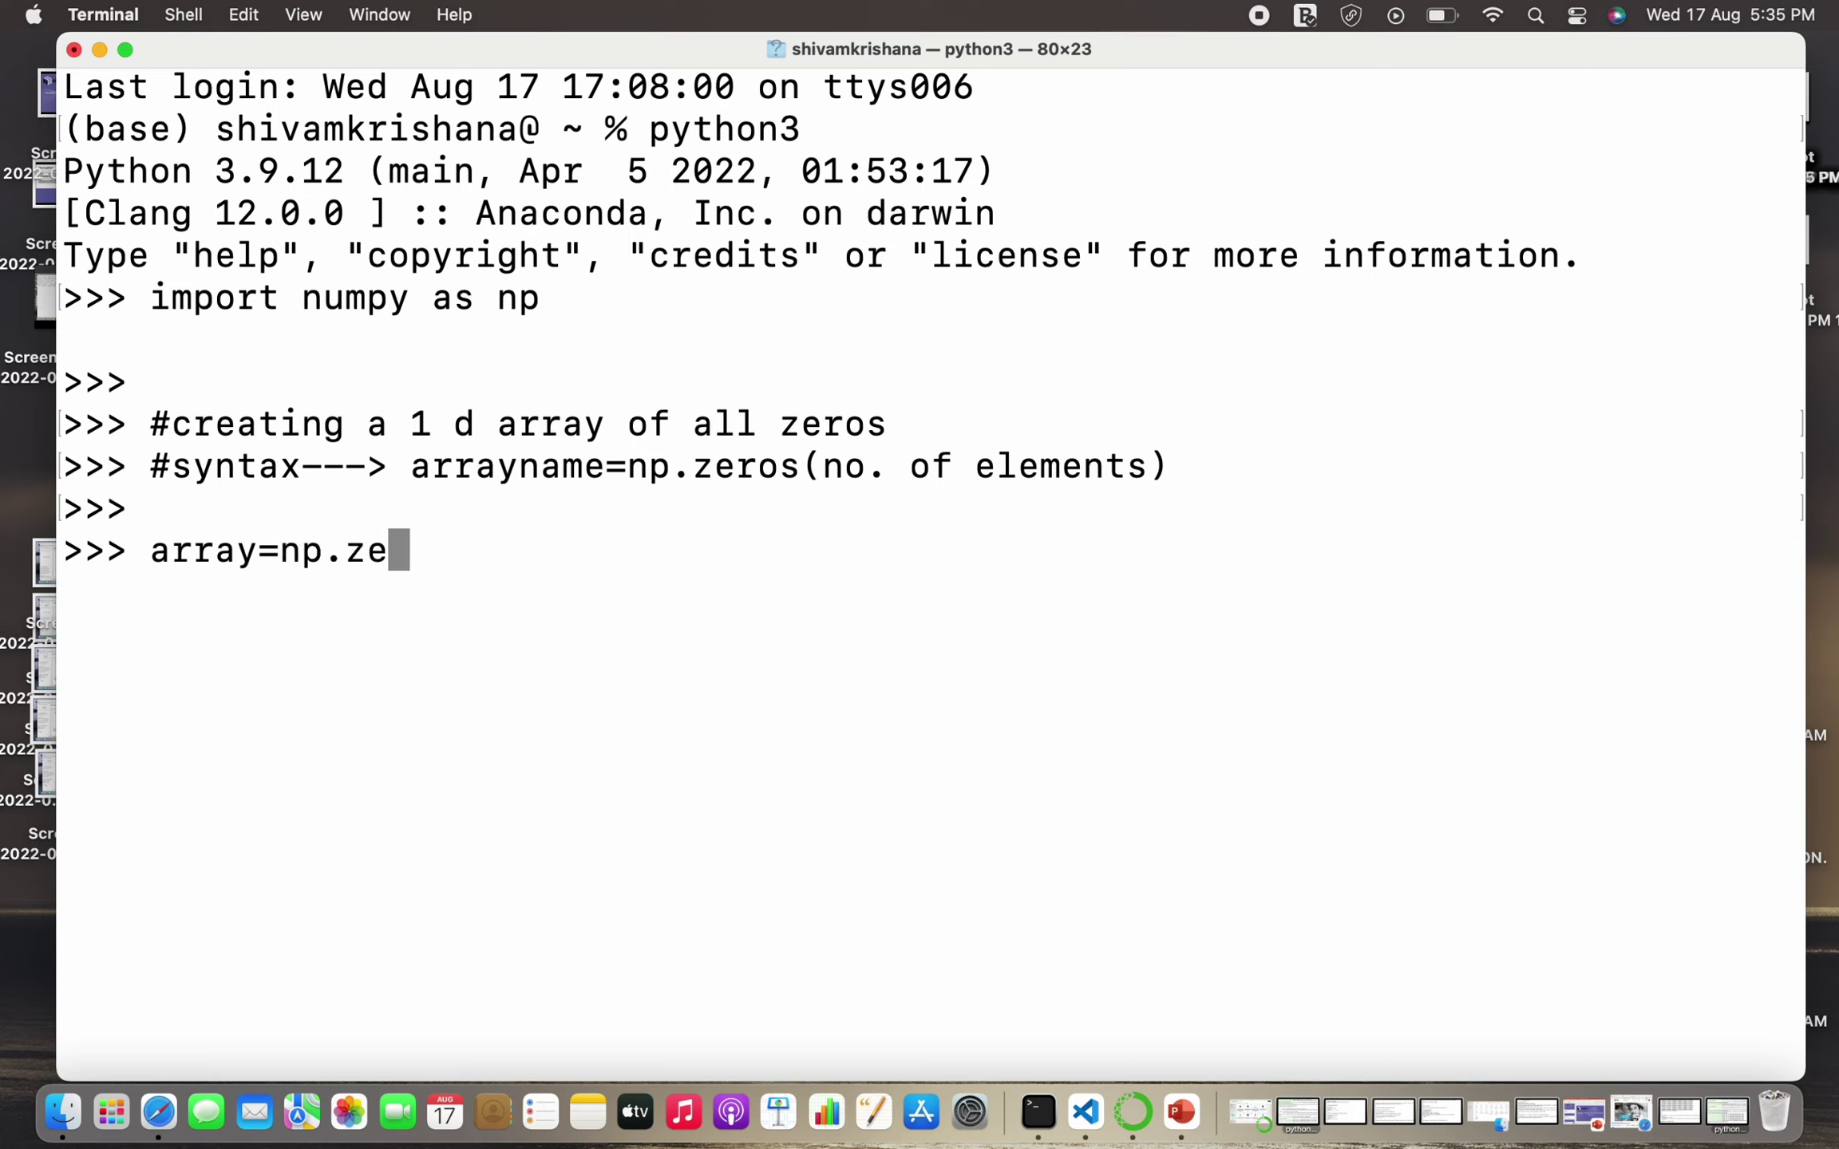
text(ros()
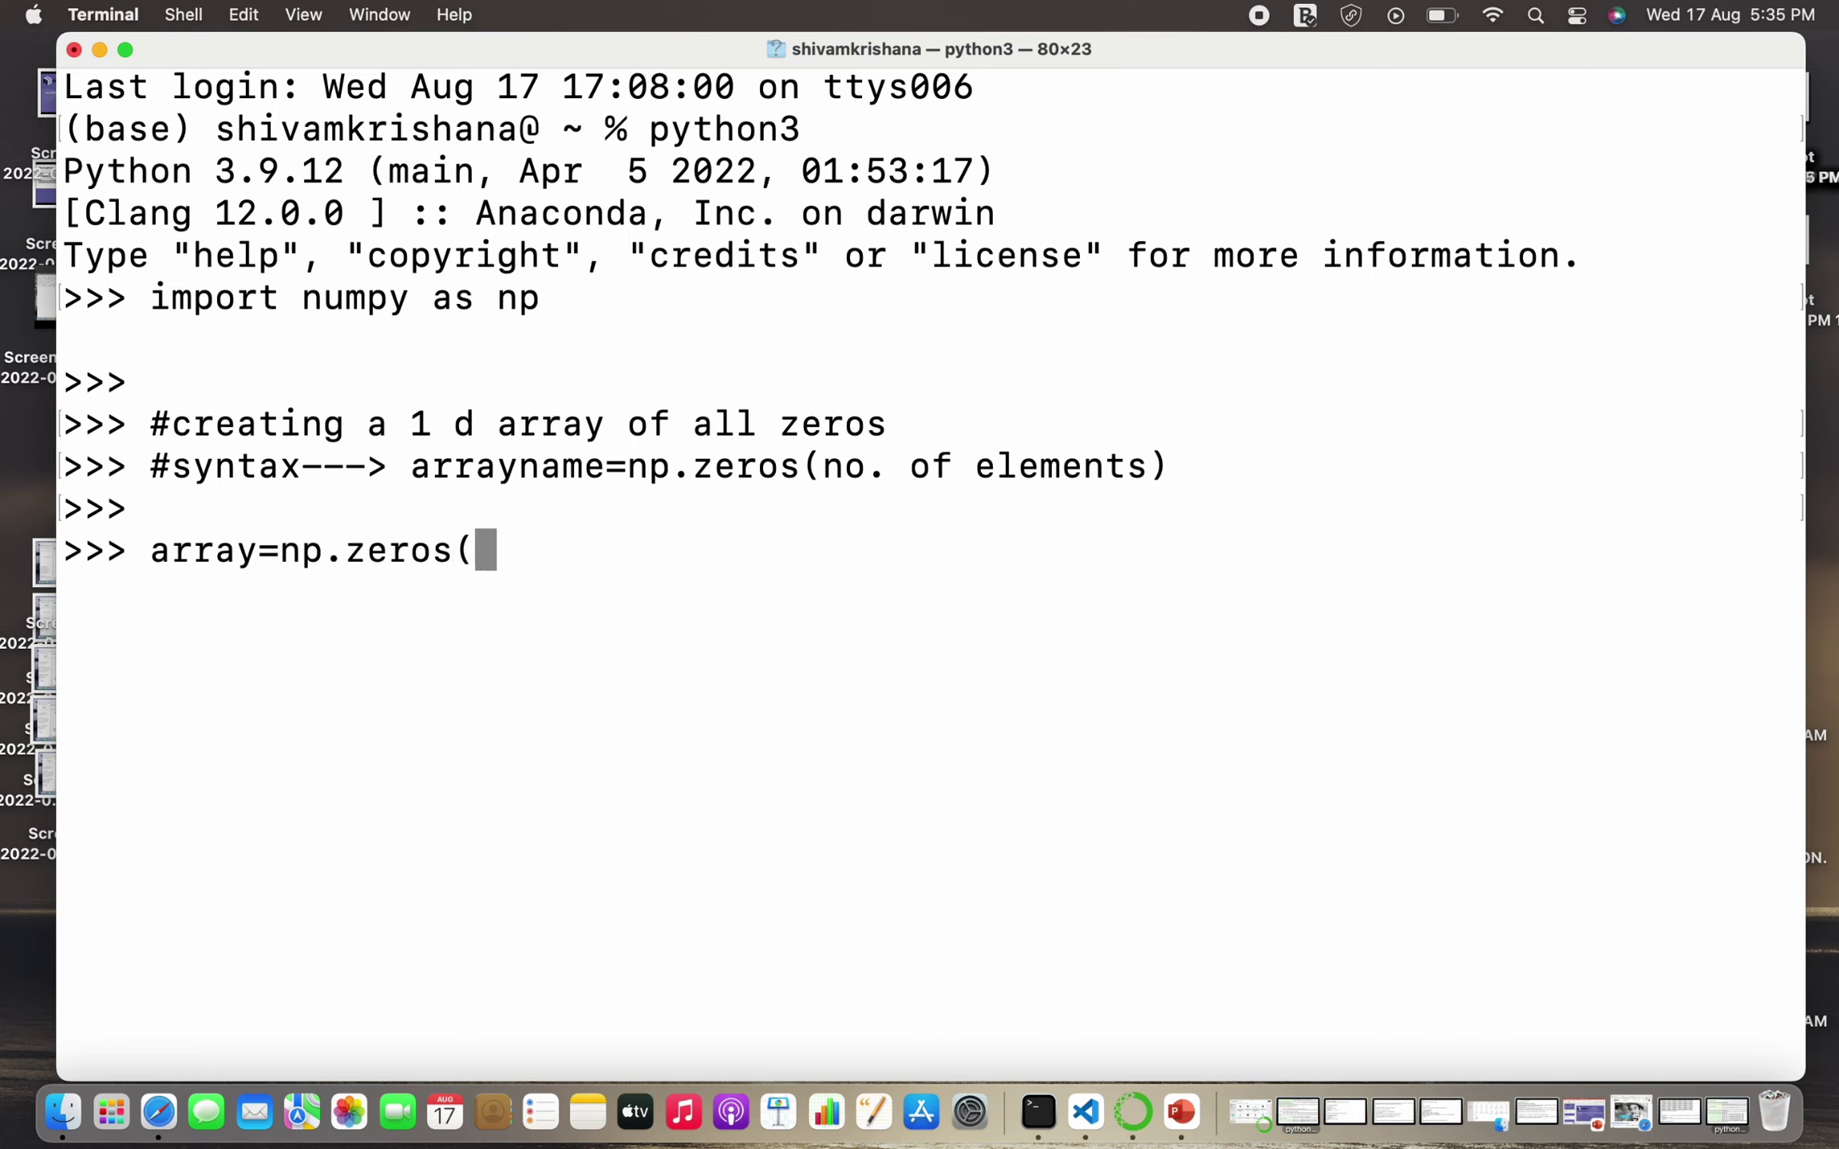
text(5))
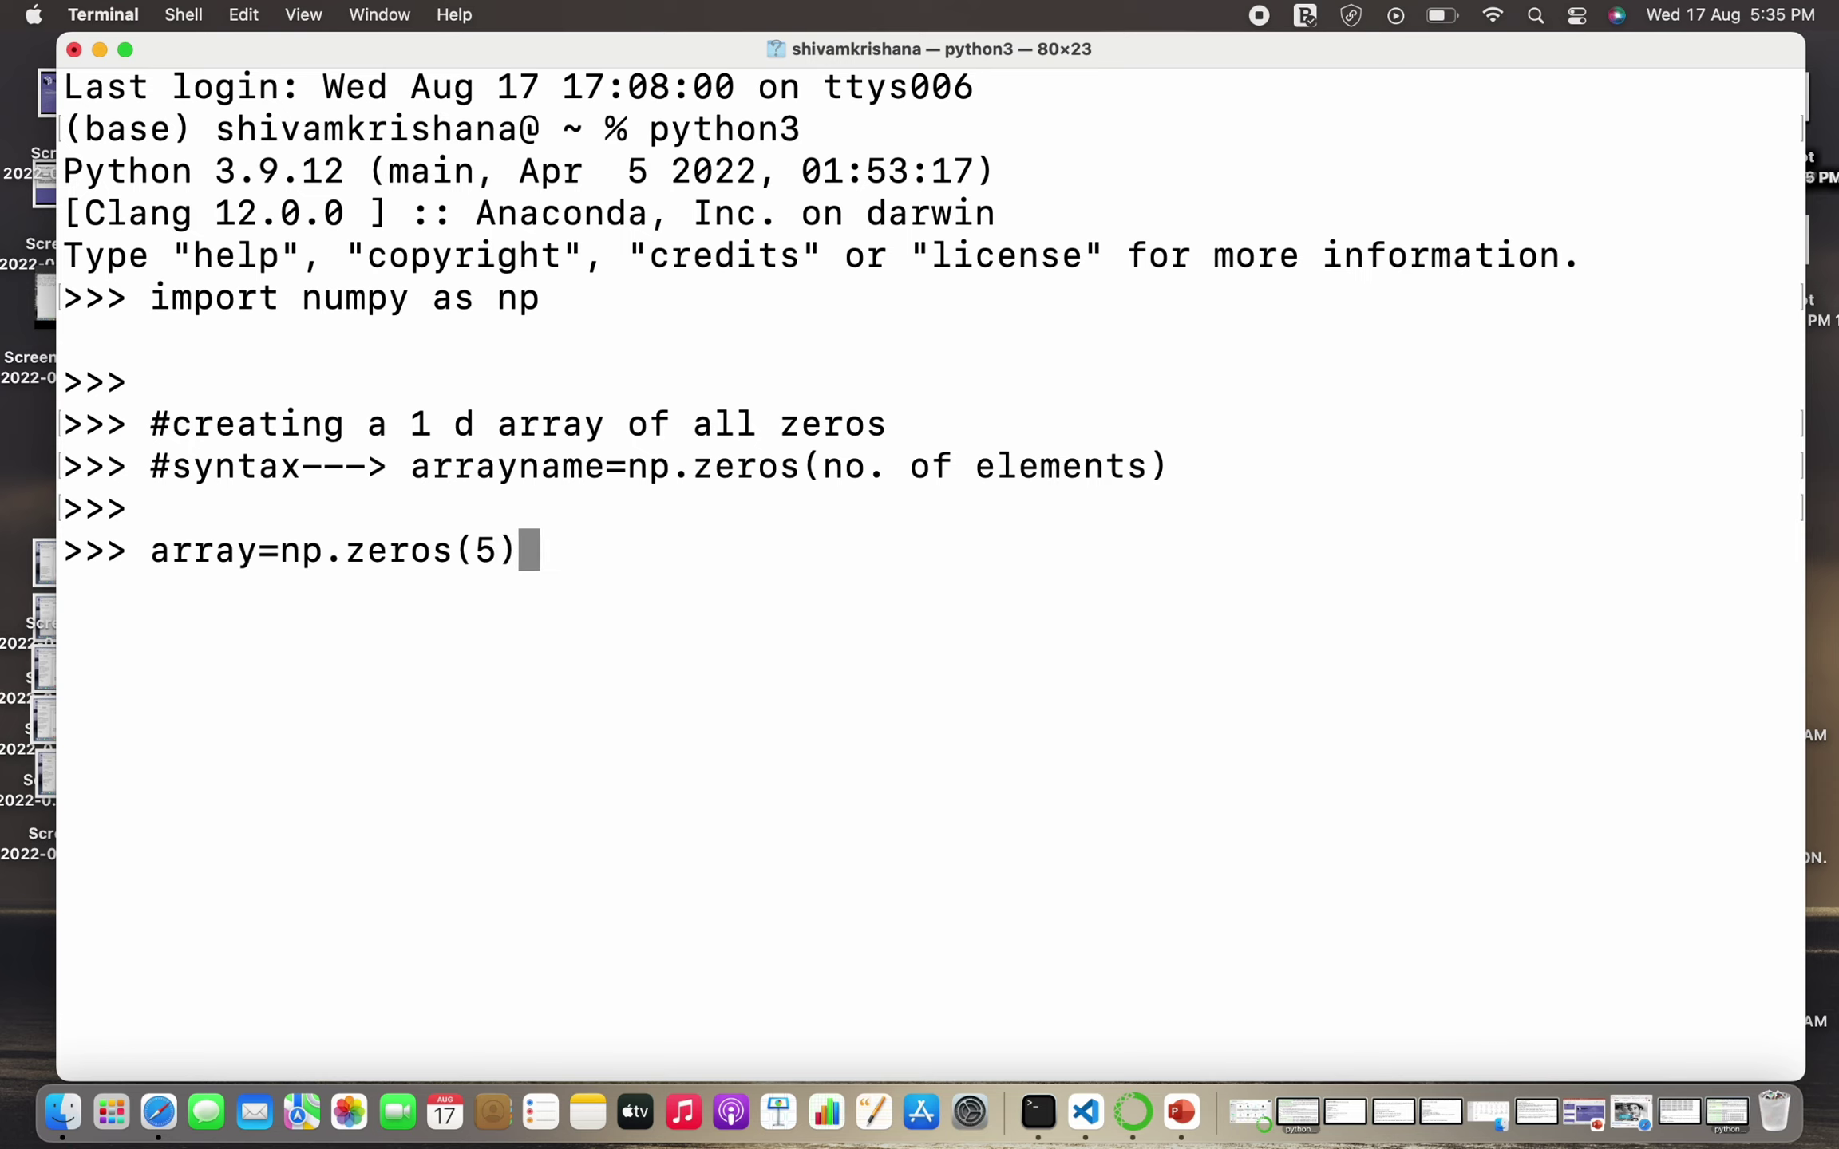
- Run array=np.zeros(5) and print(array), displaying [0. 0. 0. 0. 0.]
key(Return)
text(prin)
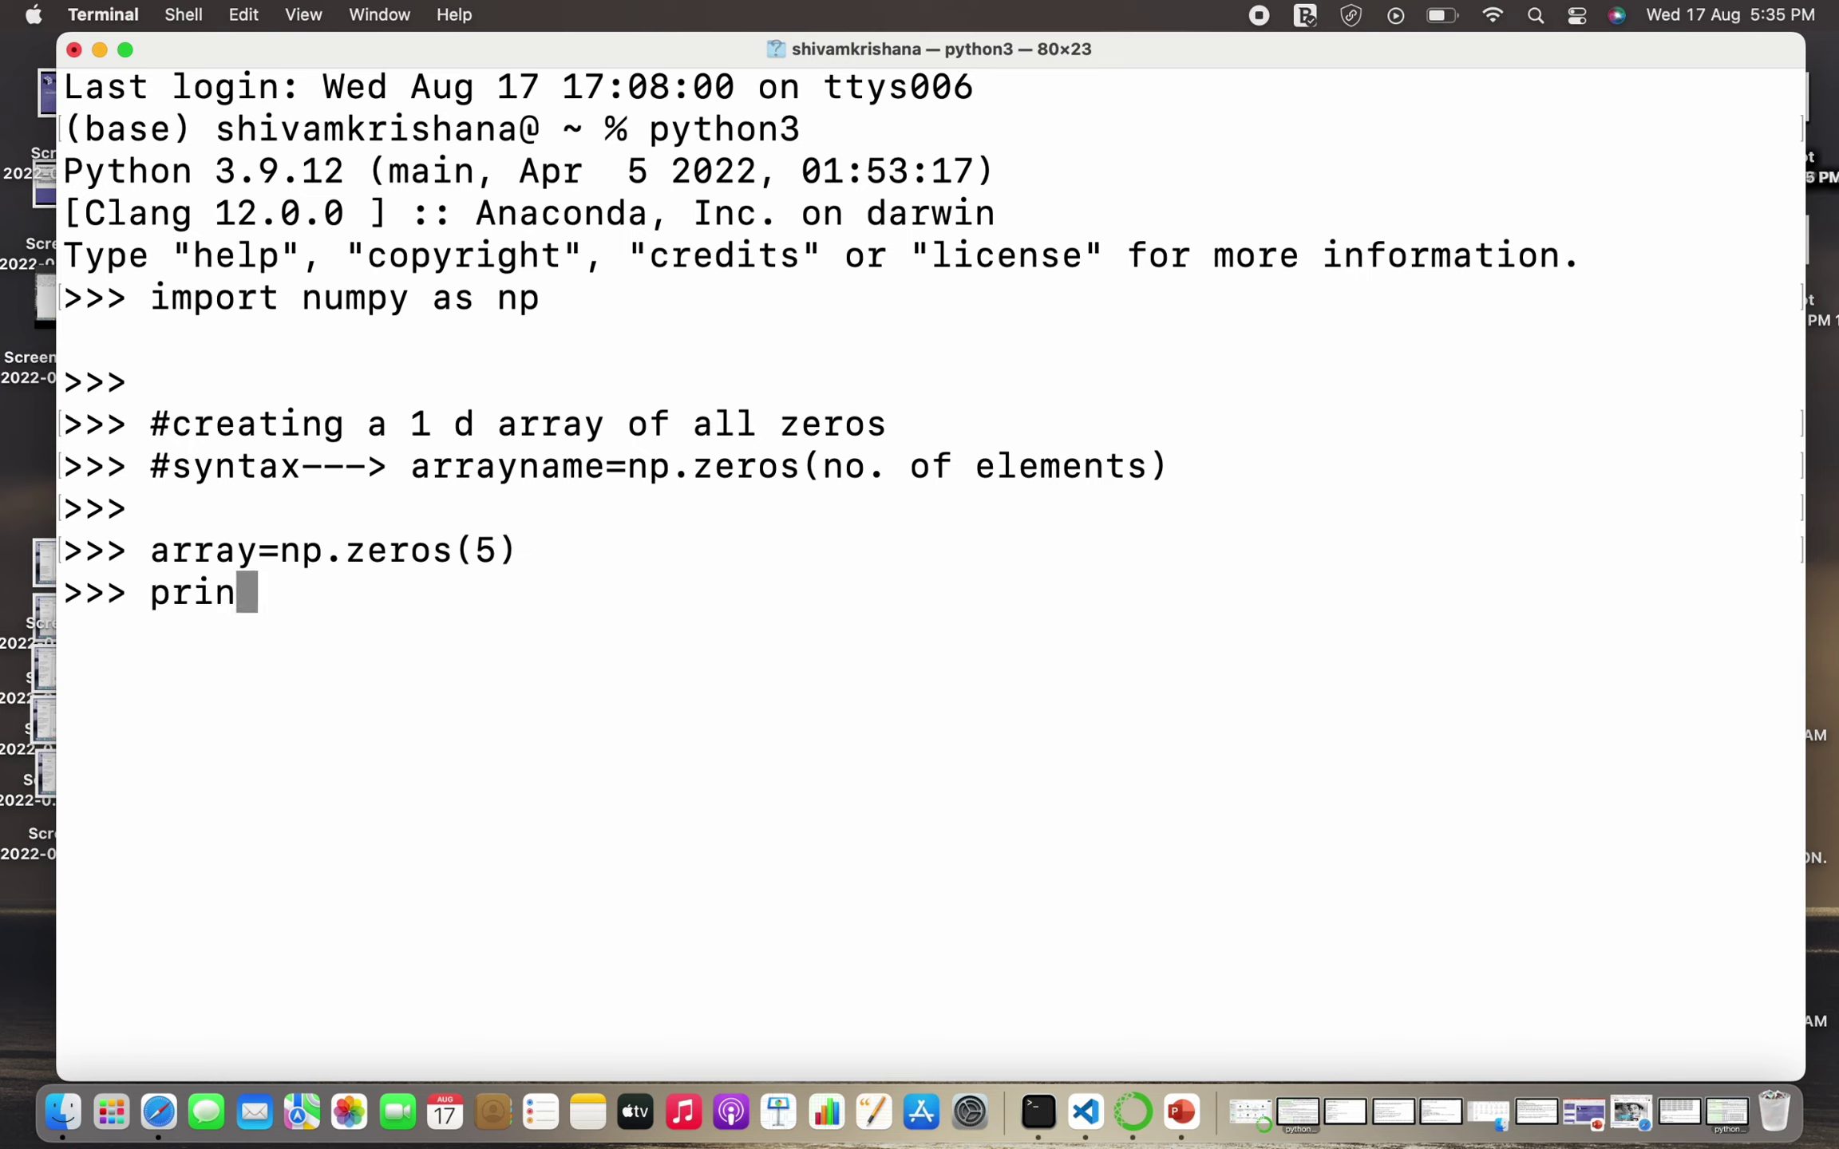
text(t(ar)
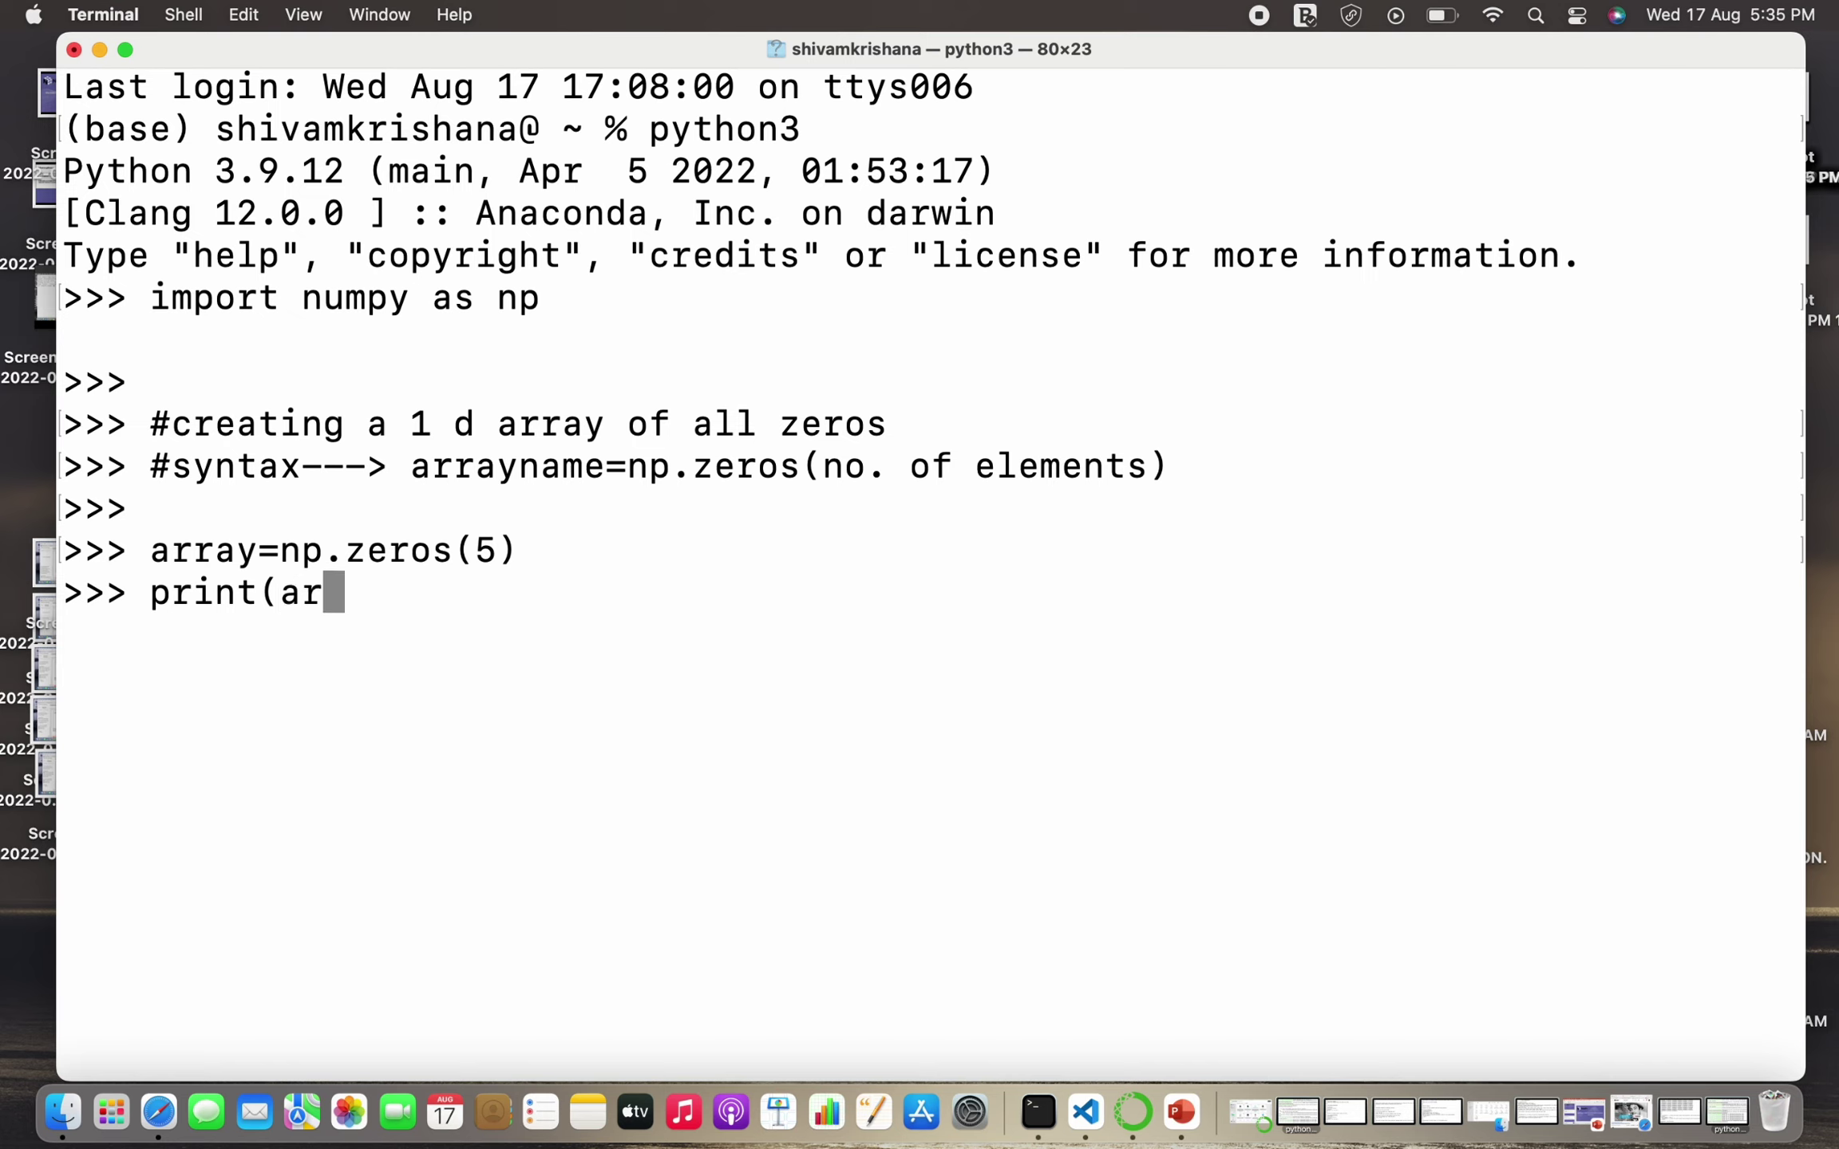
text(ray))
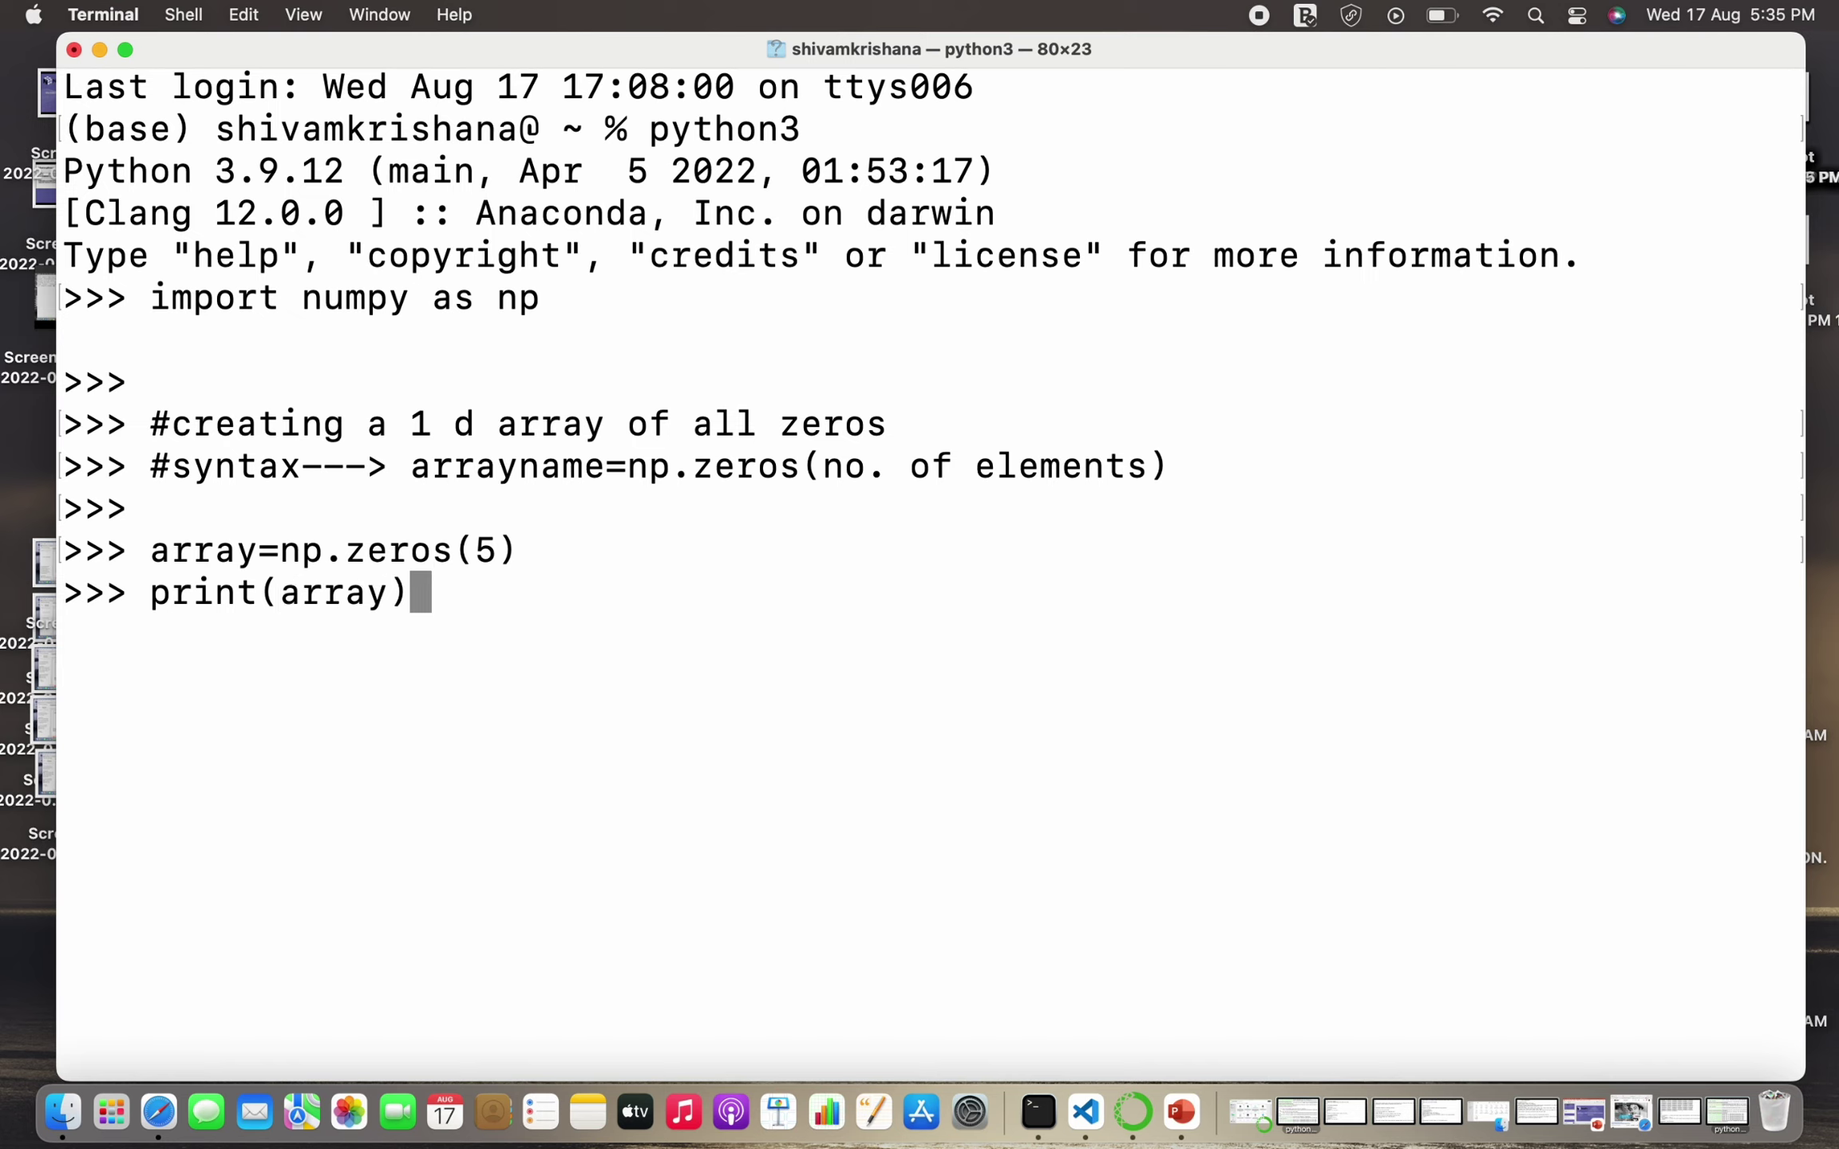
key(Return)
key(Return)
key(Return)
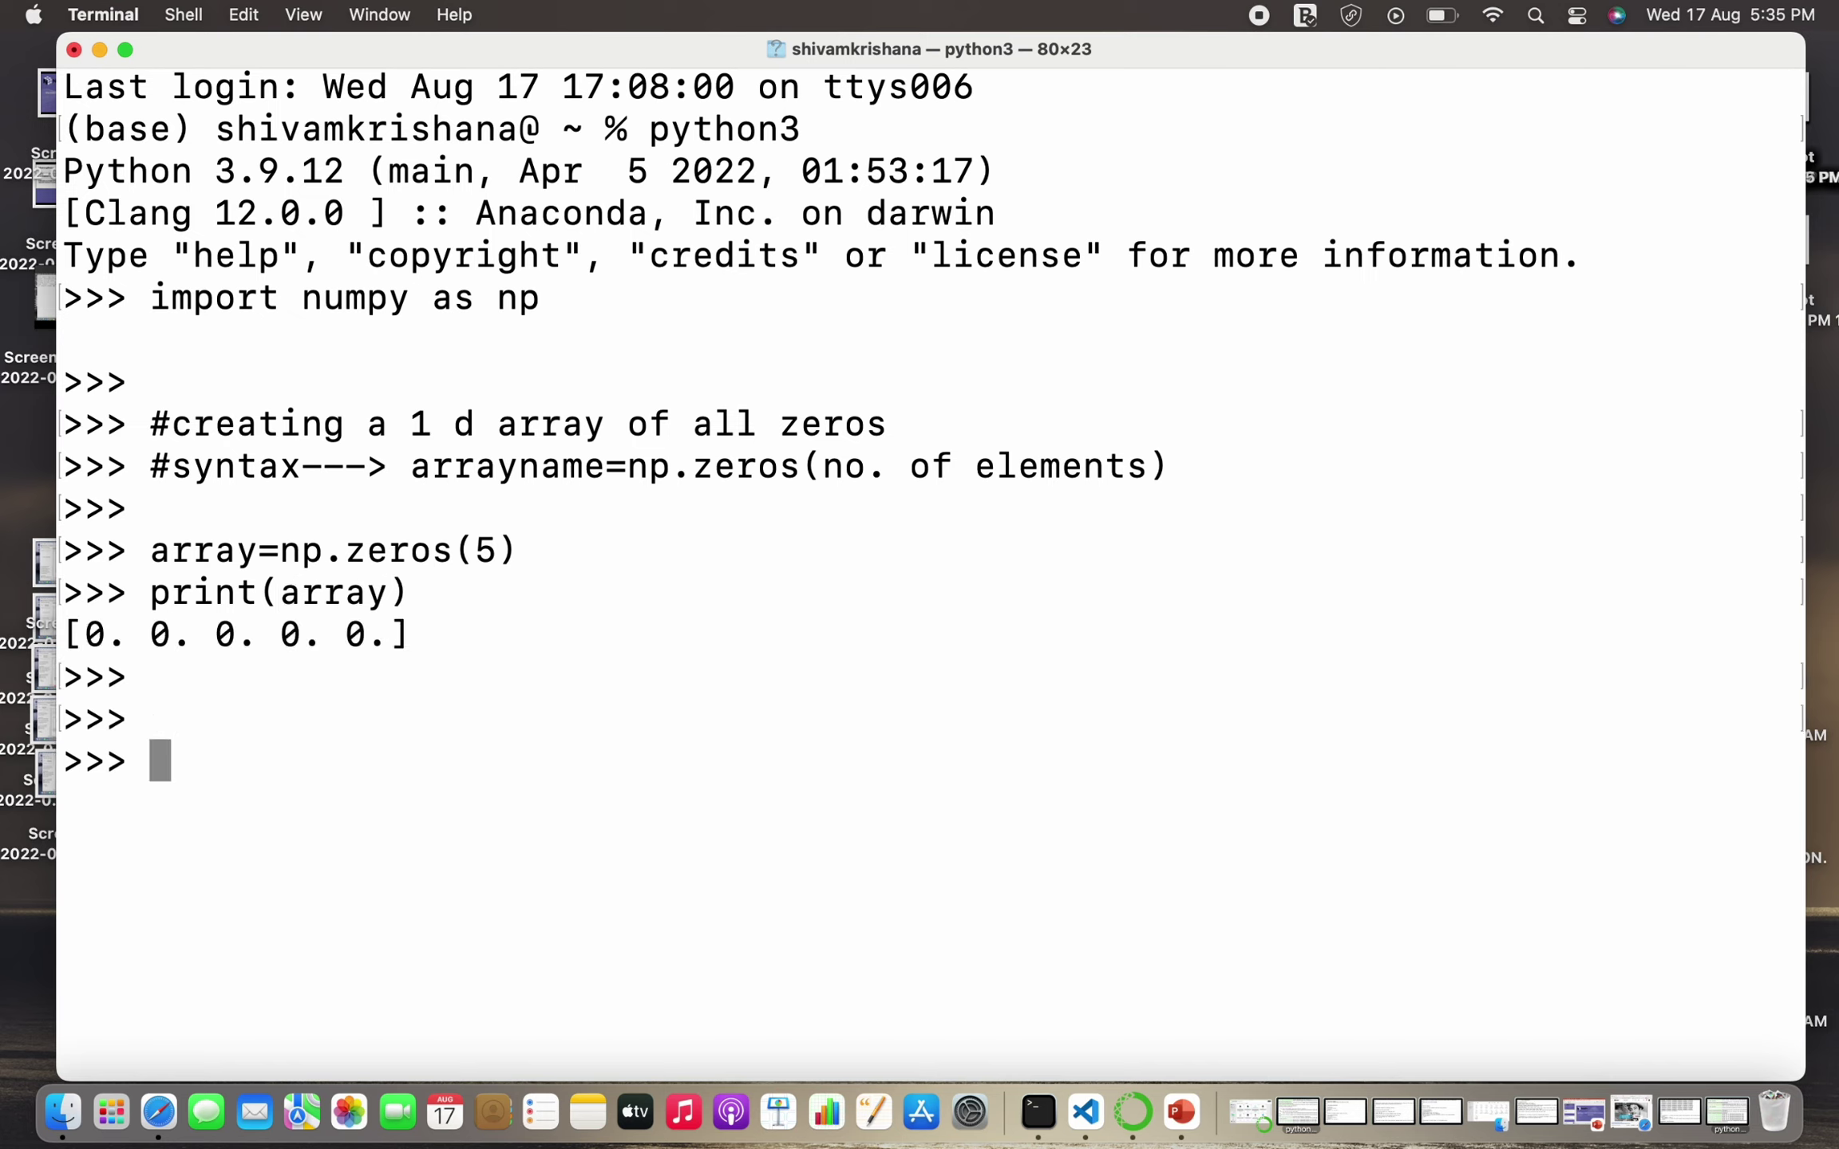
- Recall the earlier array comment and change it to describe a 2 d all-zeros array
key(Up)
key(Up)
key(Up)
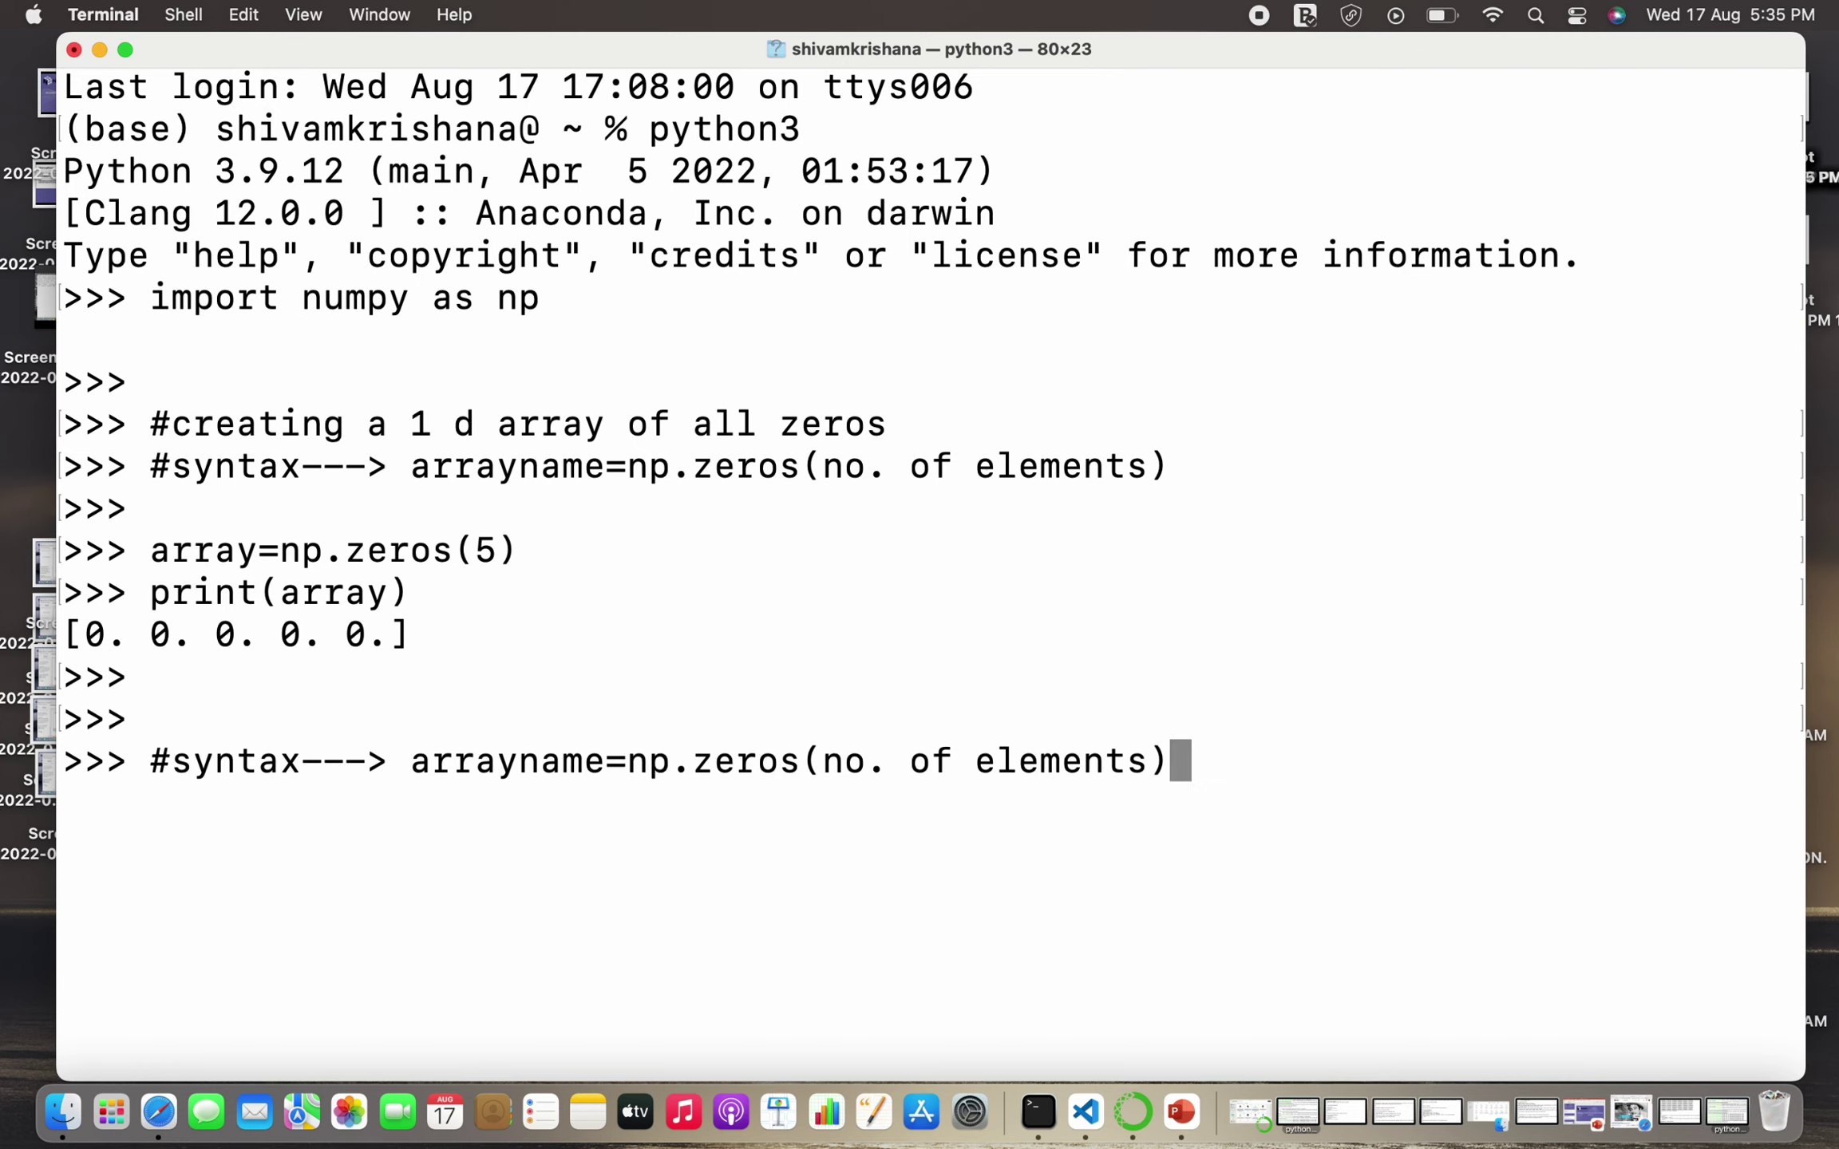
key(Up)
key(Left)
key(Left)
key(Left)
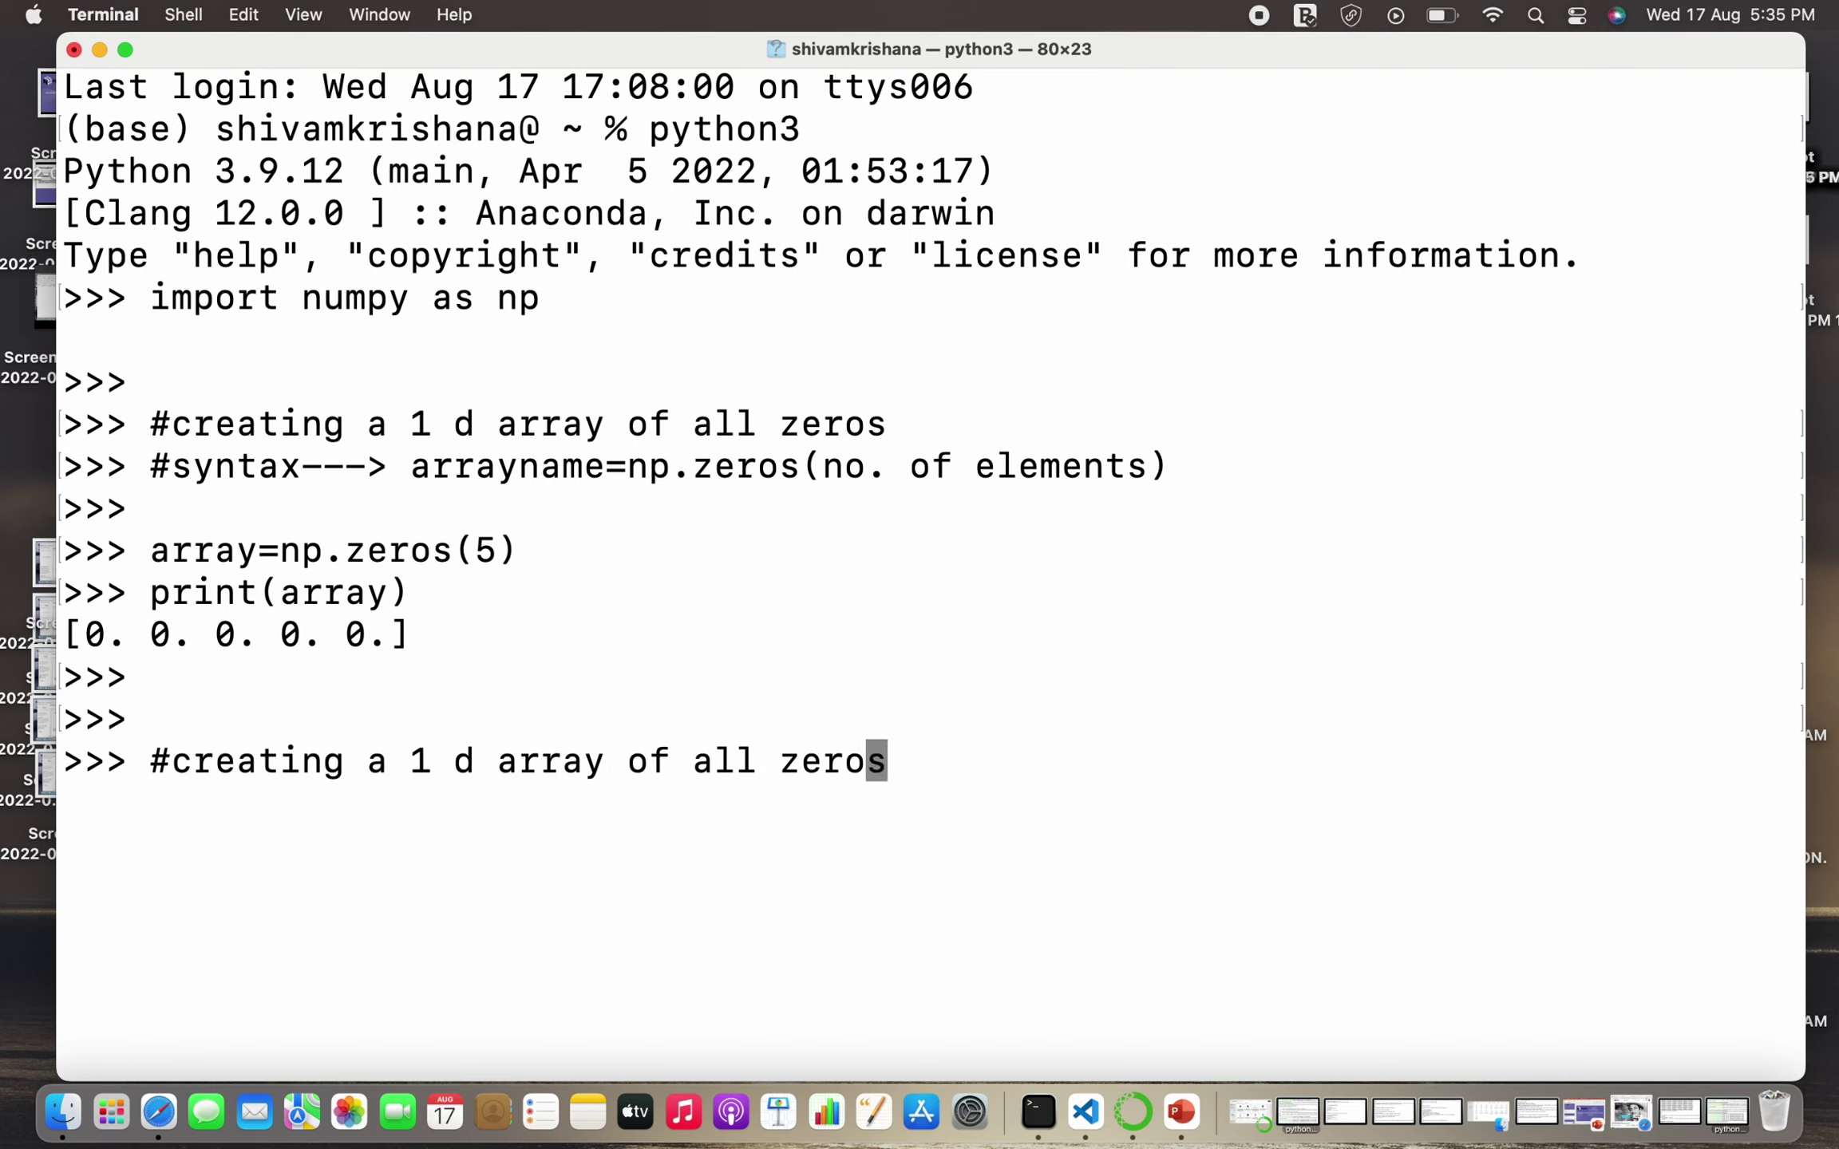
key(Left)
key(Left)
key(Left)
key(Left)
key(Left)
key(Left)
key(Left)
key(Left)
key(Left)
key(Left)
key(Left)
key(BackSpace)
text(2)
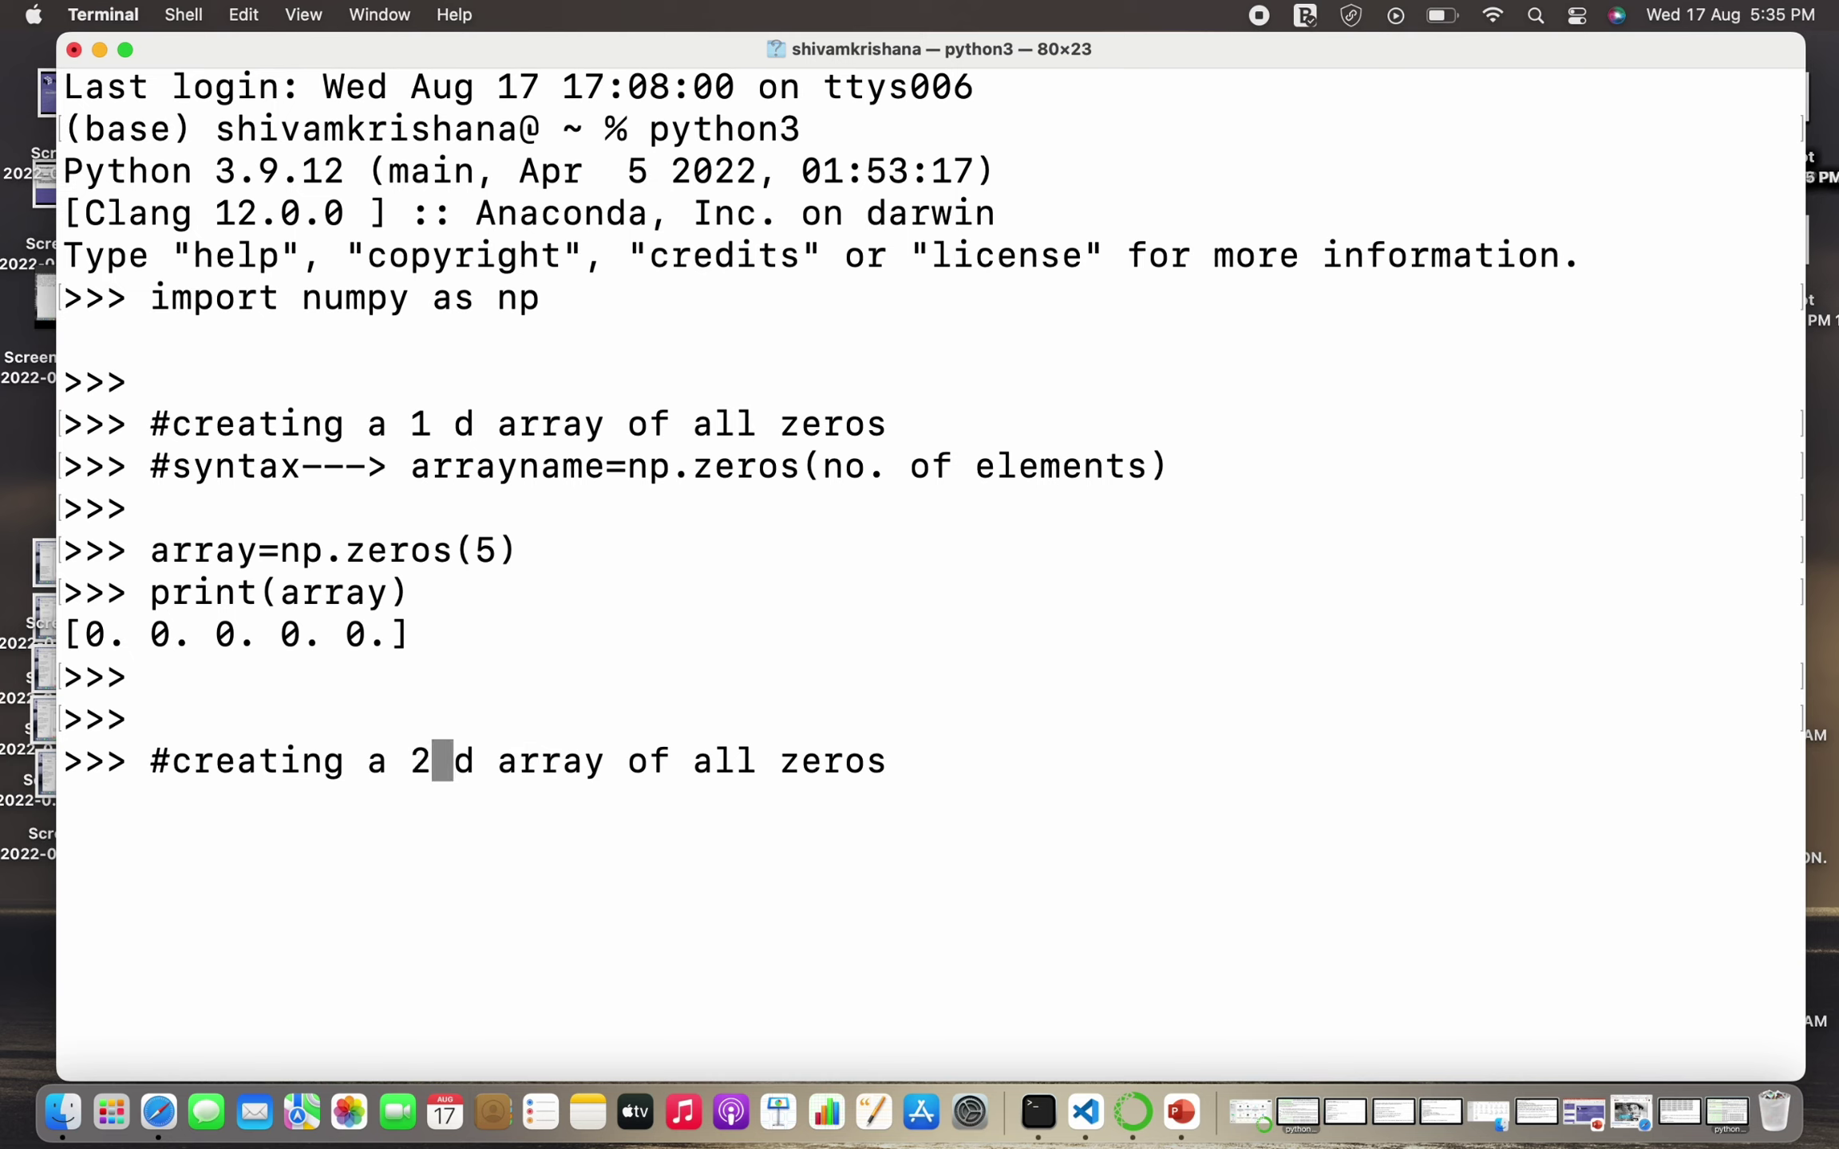
key(Return)
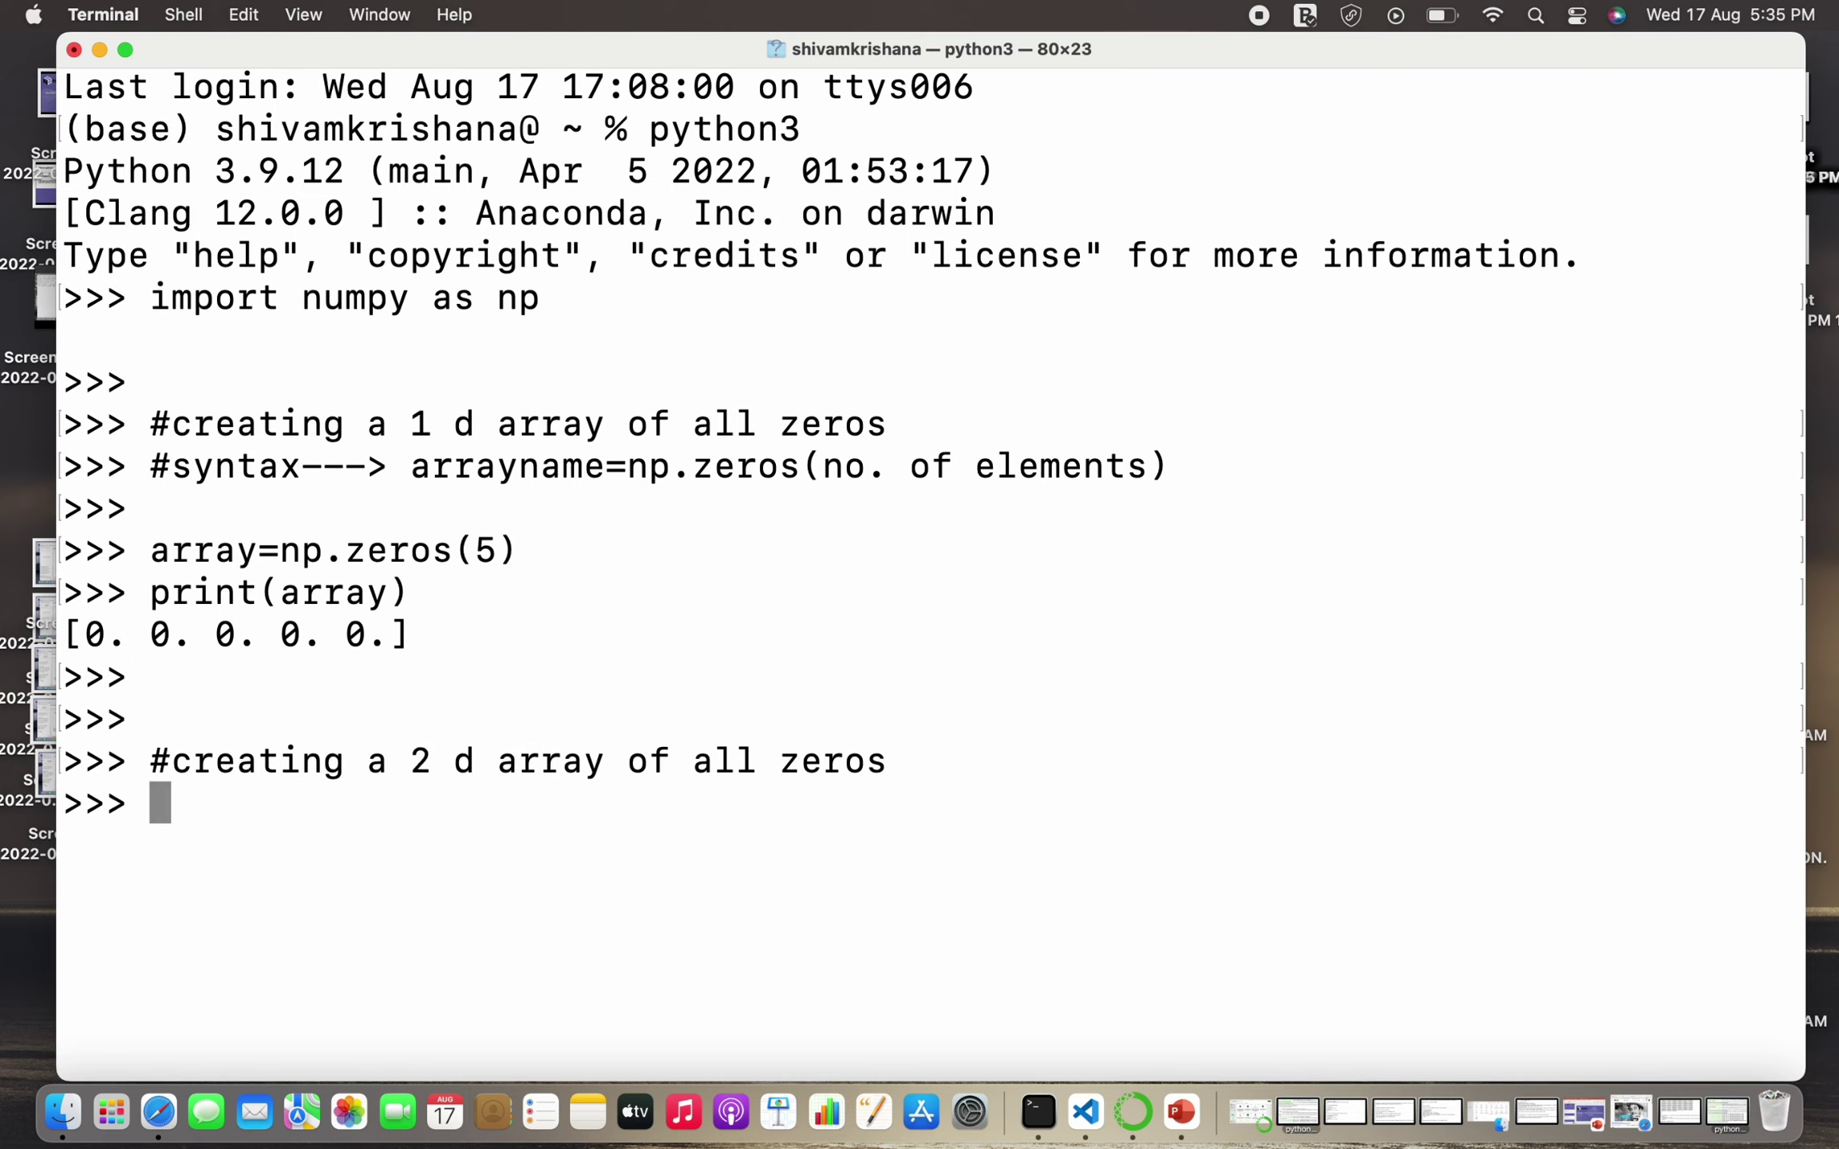
- Recall the syntax comment and change it to arrayname=np.zeros((rows,columns))
key(Up)
key(Up)
key(Up)
key(Up)
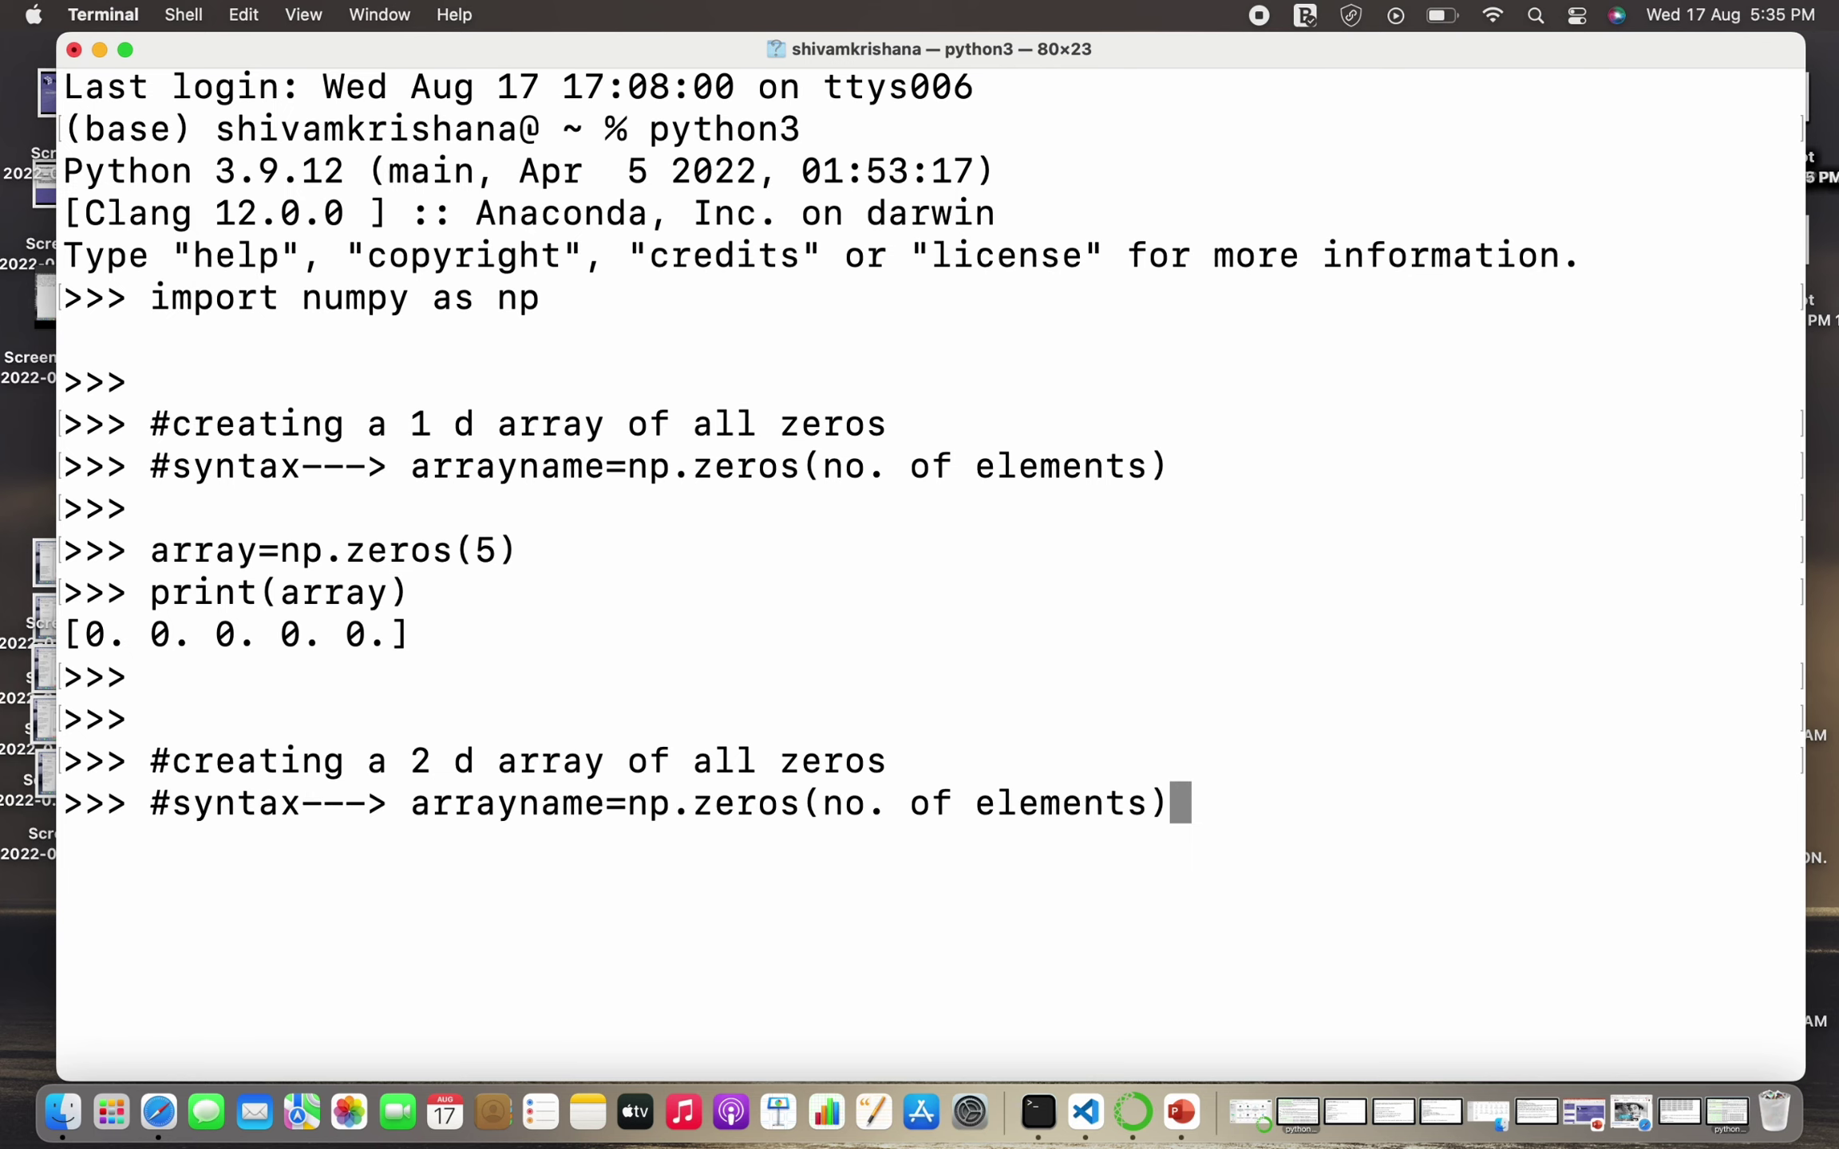
key(Left)
key(Left)
key(Left)
key(Left)
key(Left)
key(Left)
key(Left)
key(Left)
key(Left)
key(Left)
key(Left)
key(Left)
key(Left)
key(Left)
key(Left)
key(Left)
text(()
key(Right)
key(Right)
key(Right)
key(Right)
key(Right)
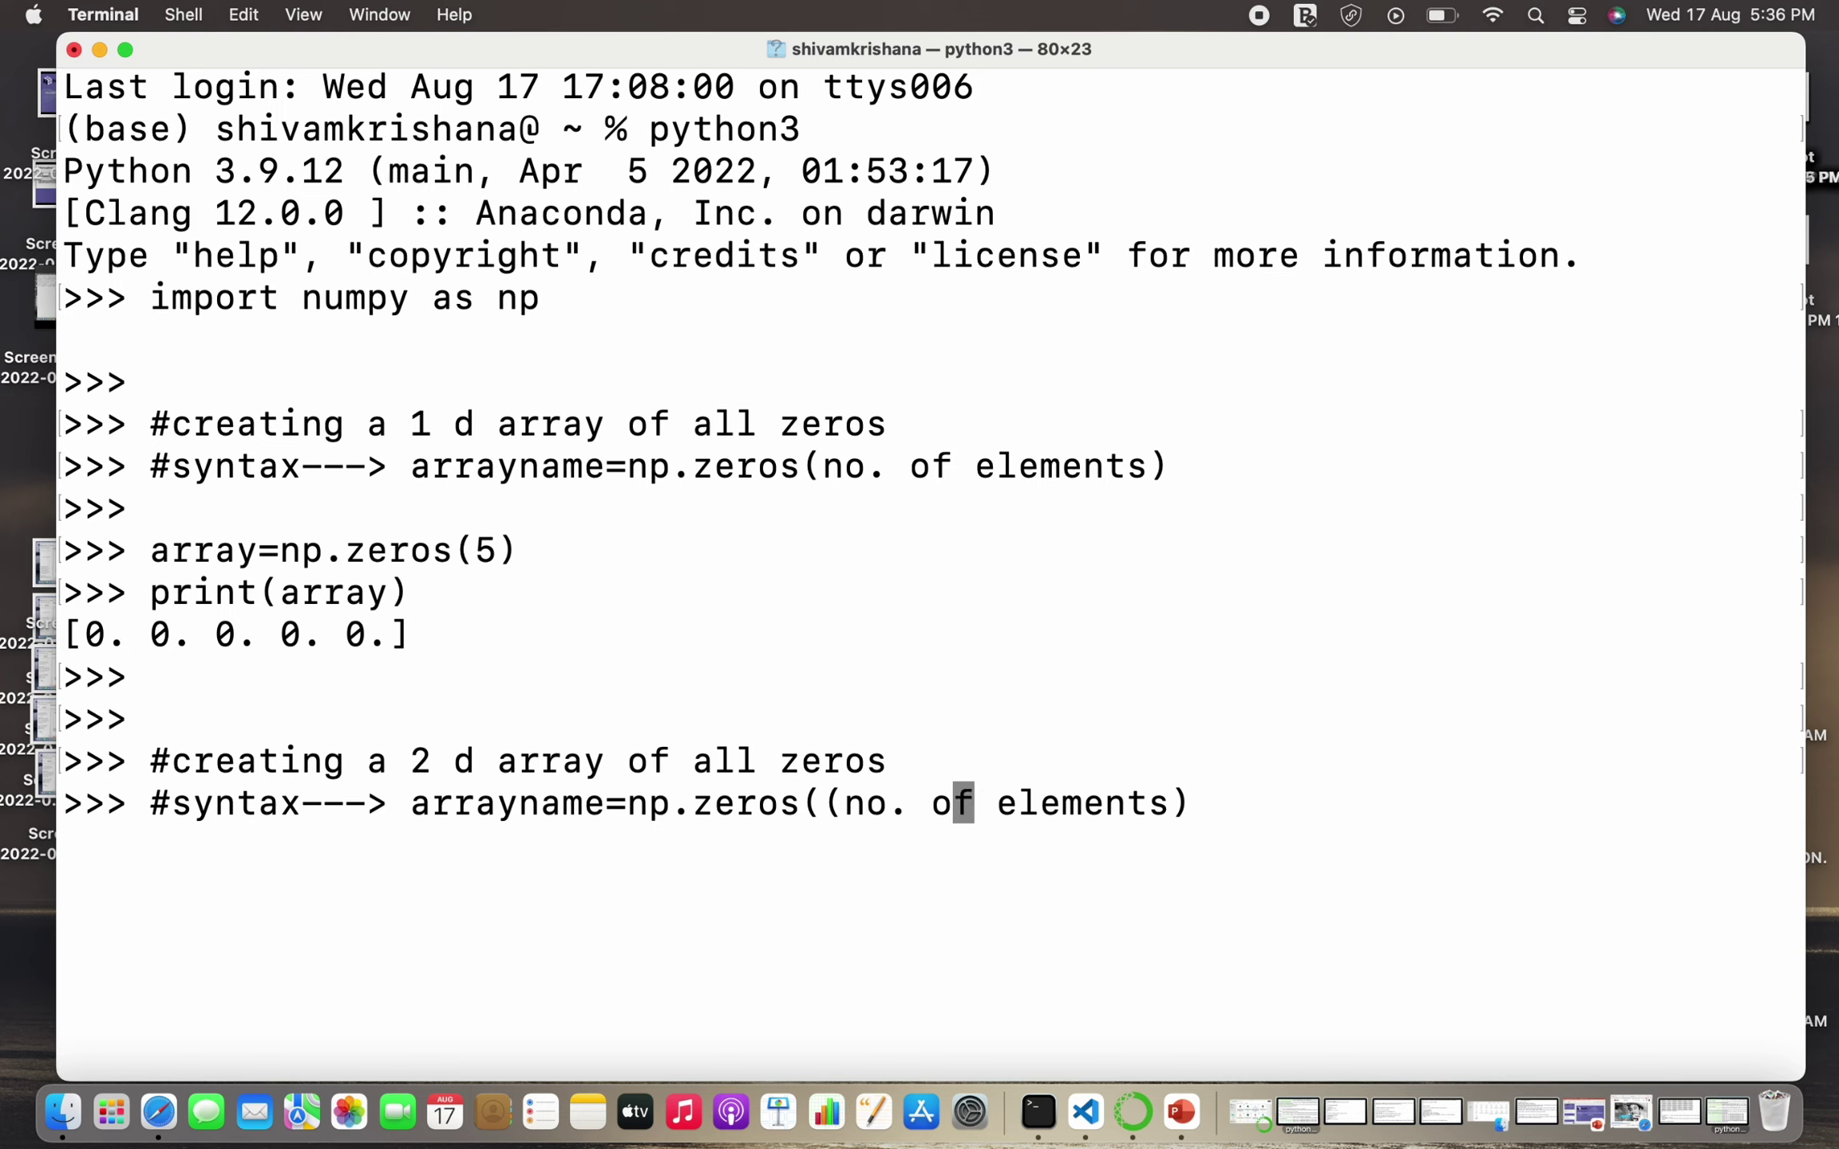
key(Right)
key(Right)
key(Right)
key(Right)
key(Right)
key(Right)
text())
key(Left)
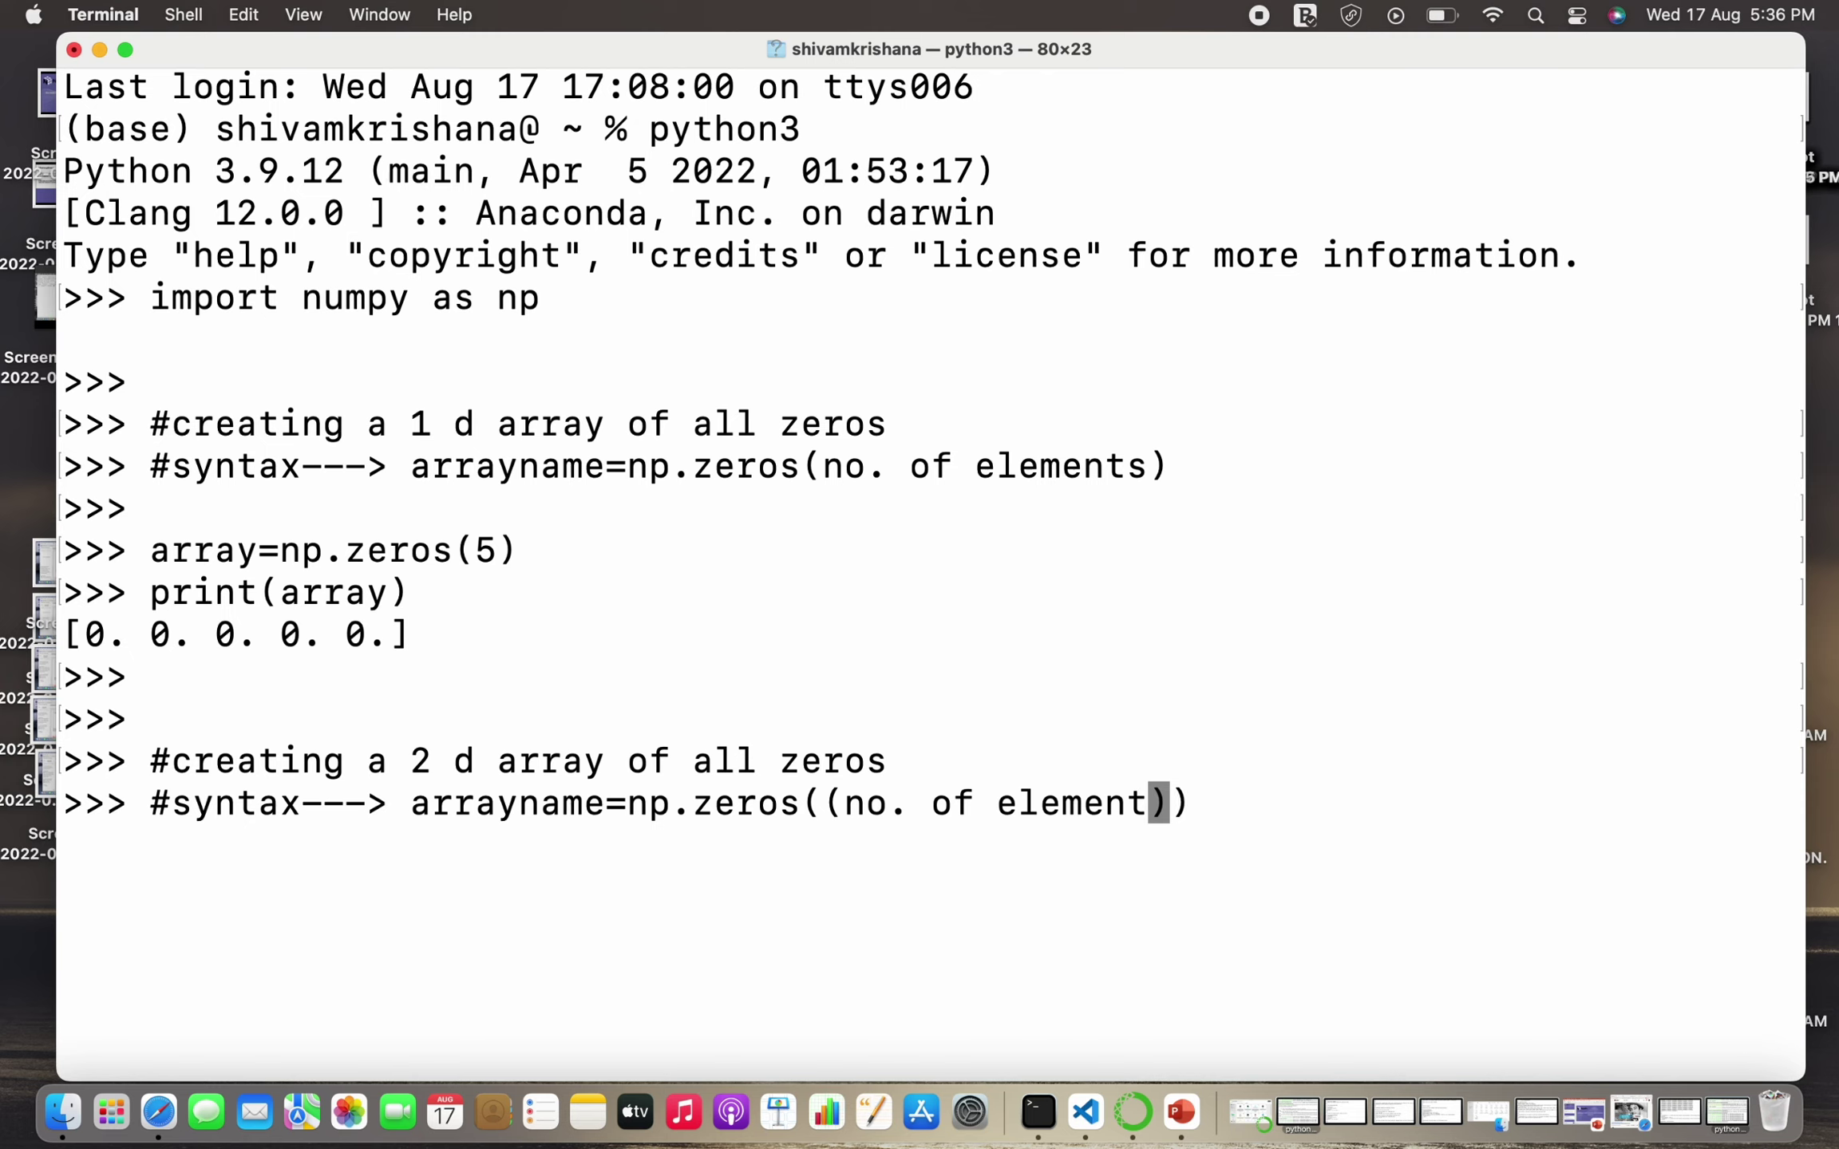
key(BackSpace)
key(BackSpace)
key(BackSpace)
key(BackSpace)
key(BackSpace)
key(BackSpace)
key(BackSpace)
key(BackSpace)
key(BackSpace)
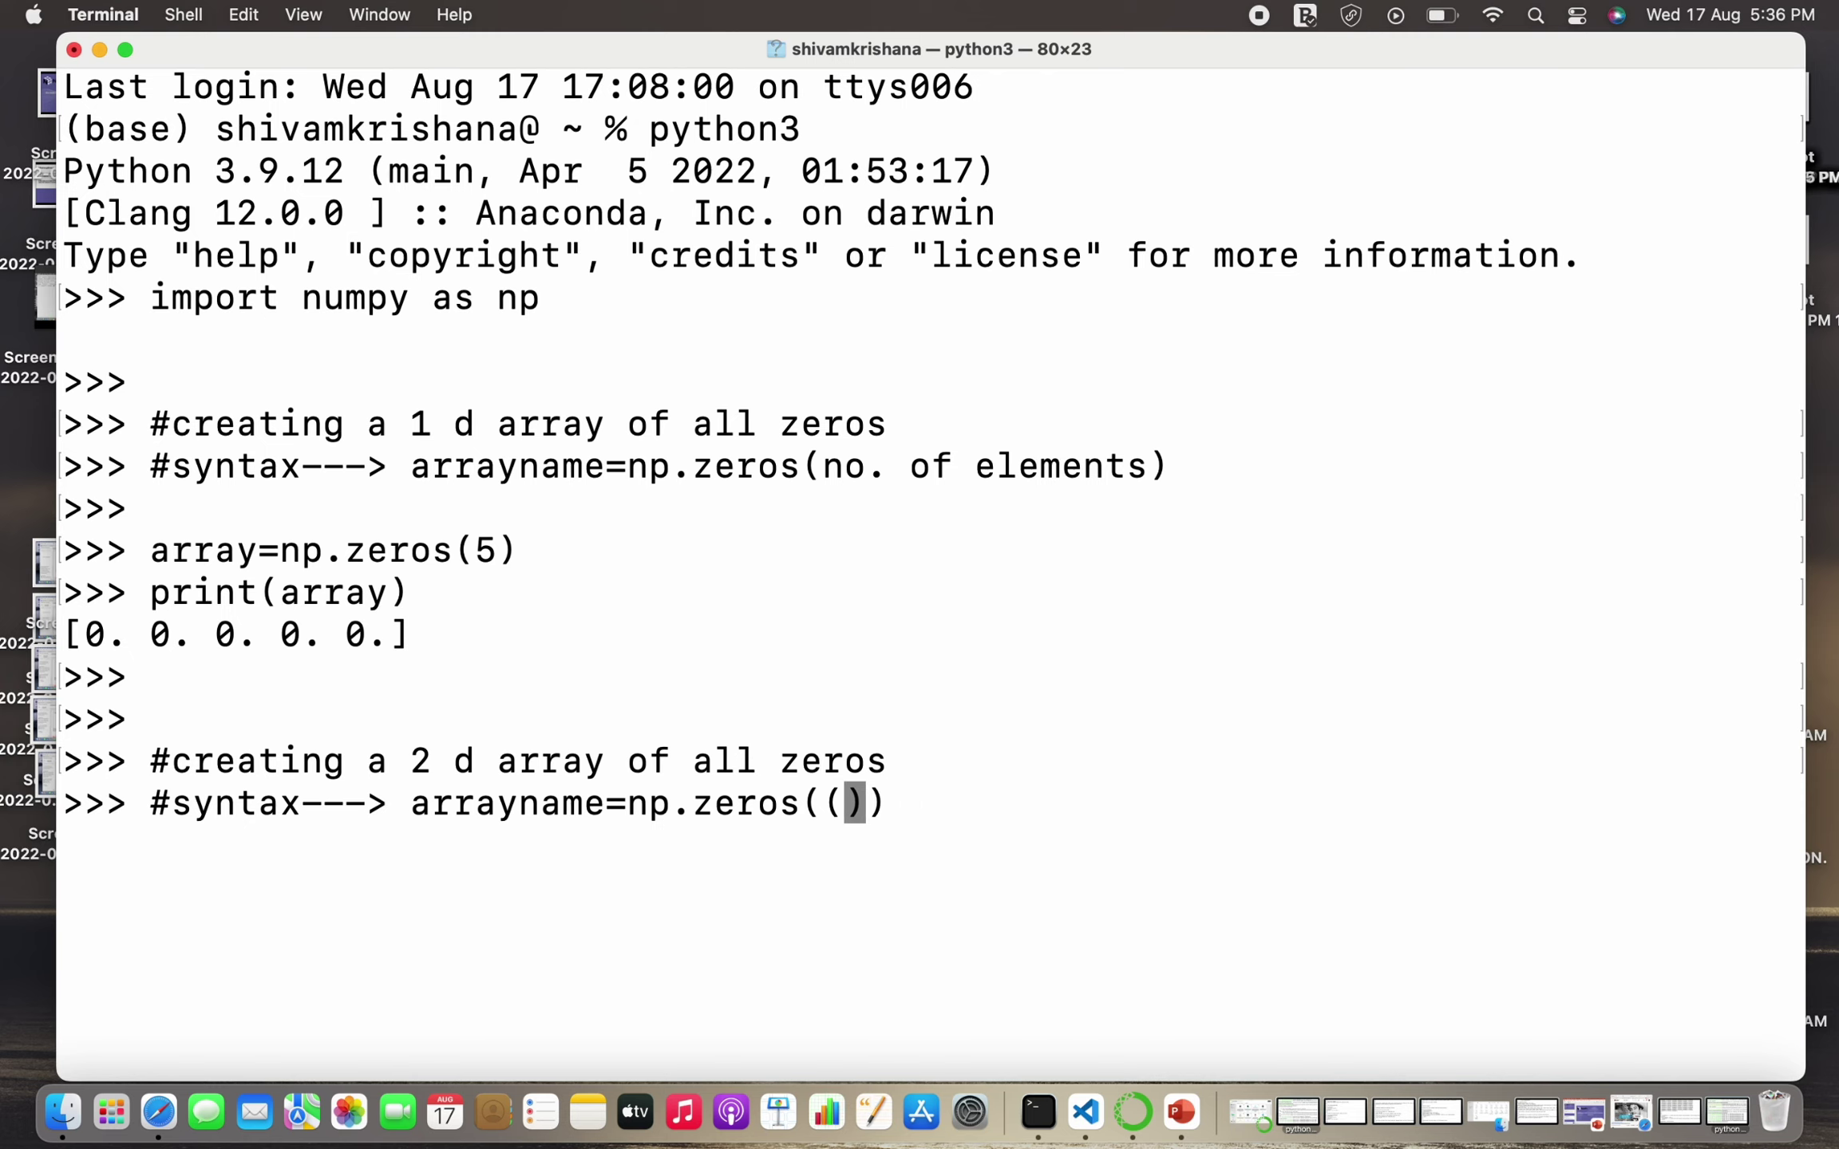
text(rows)
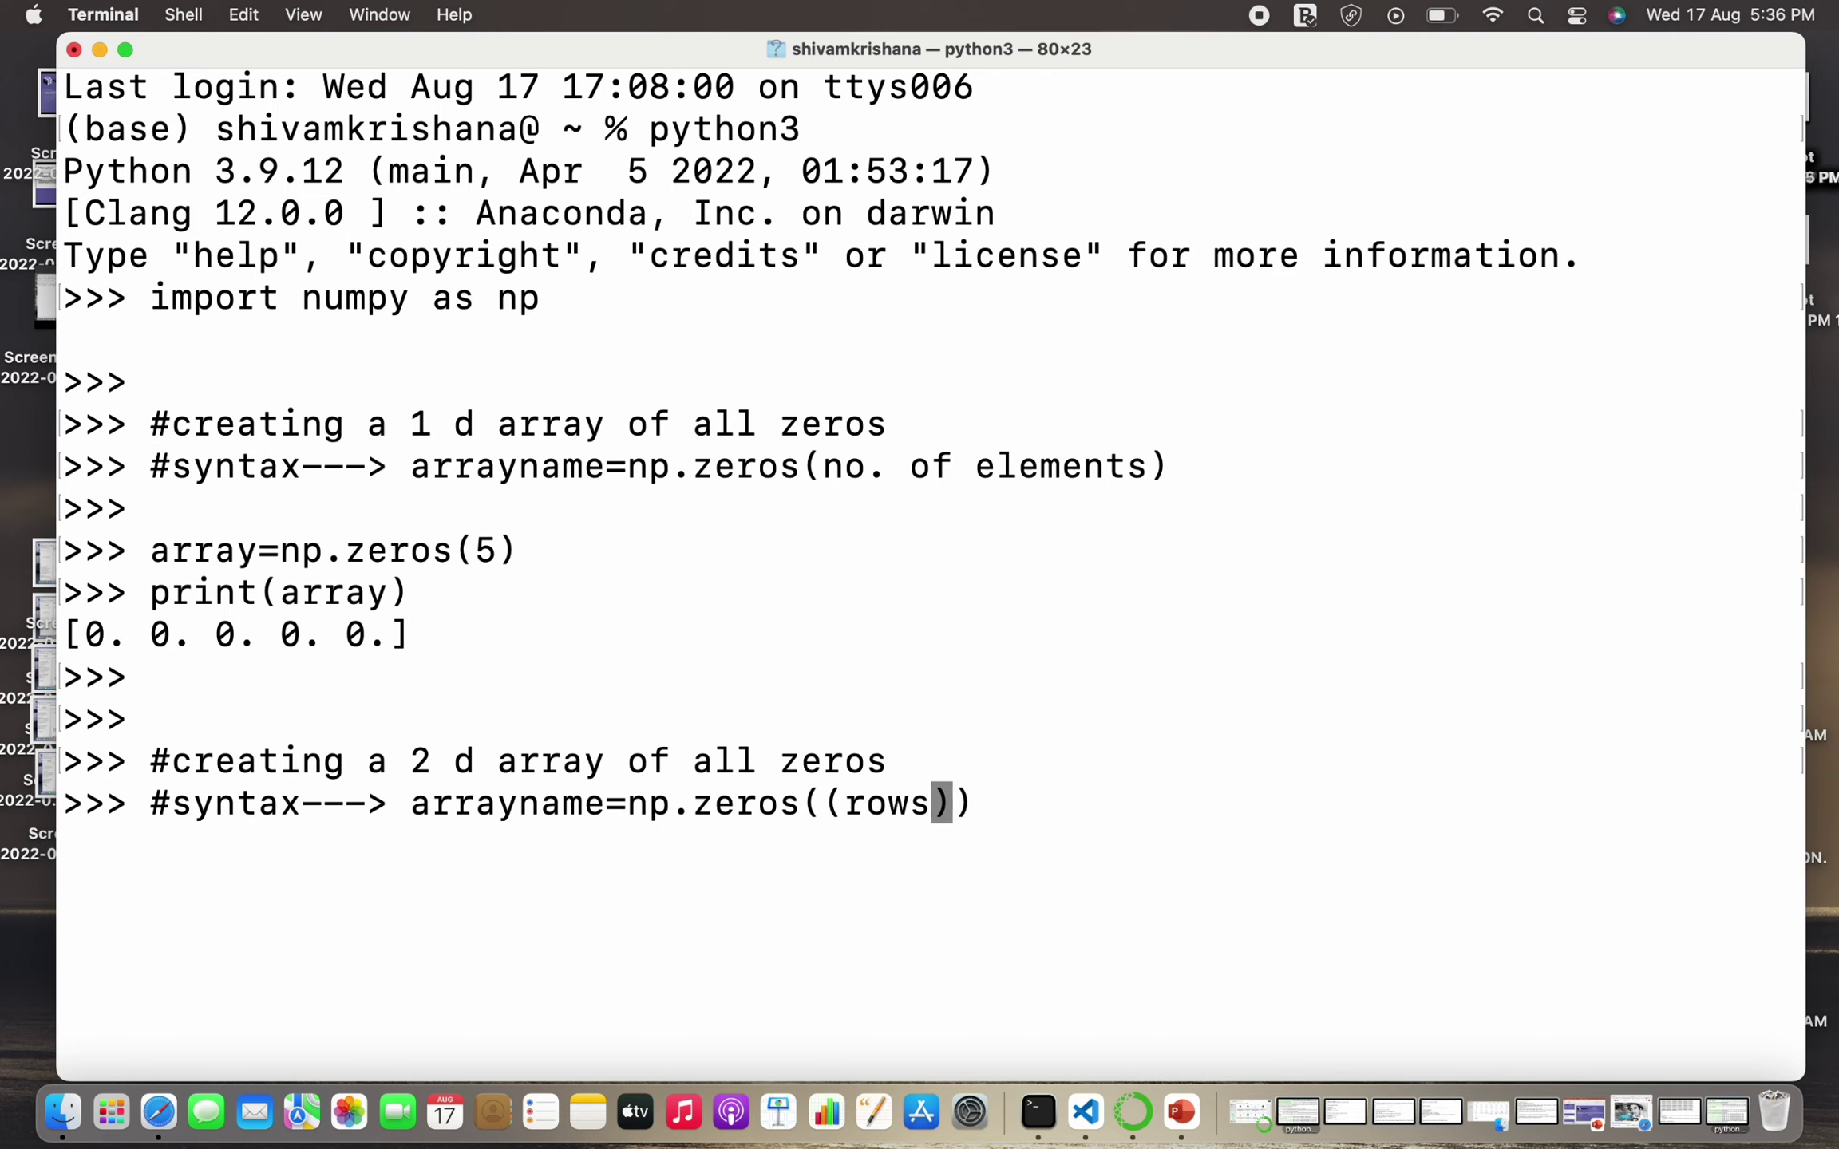
text(,colu)
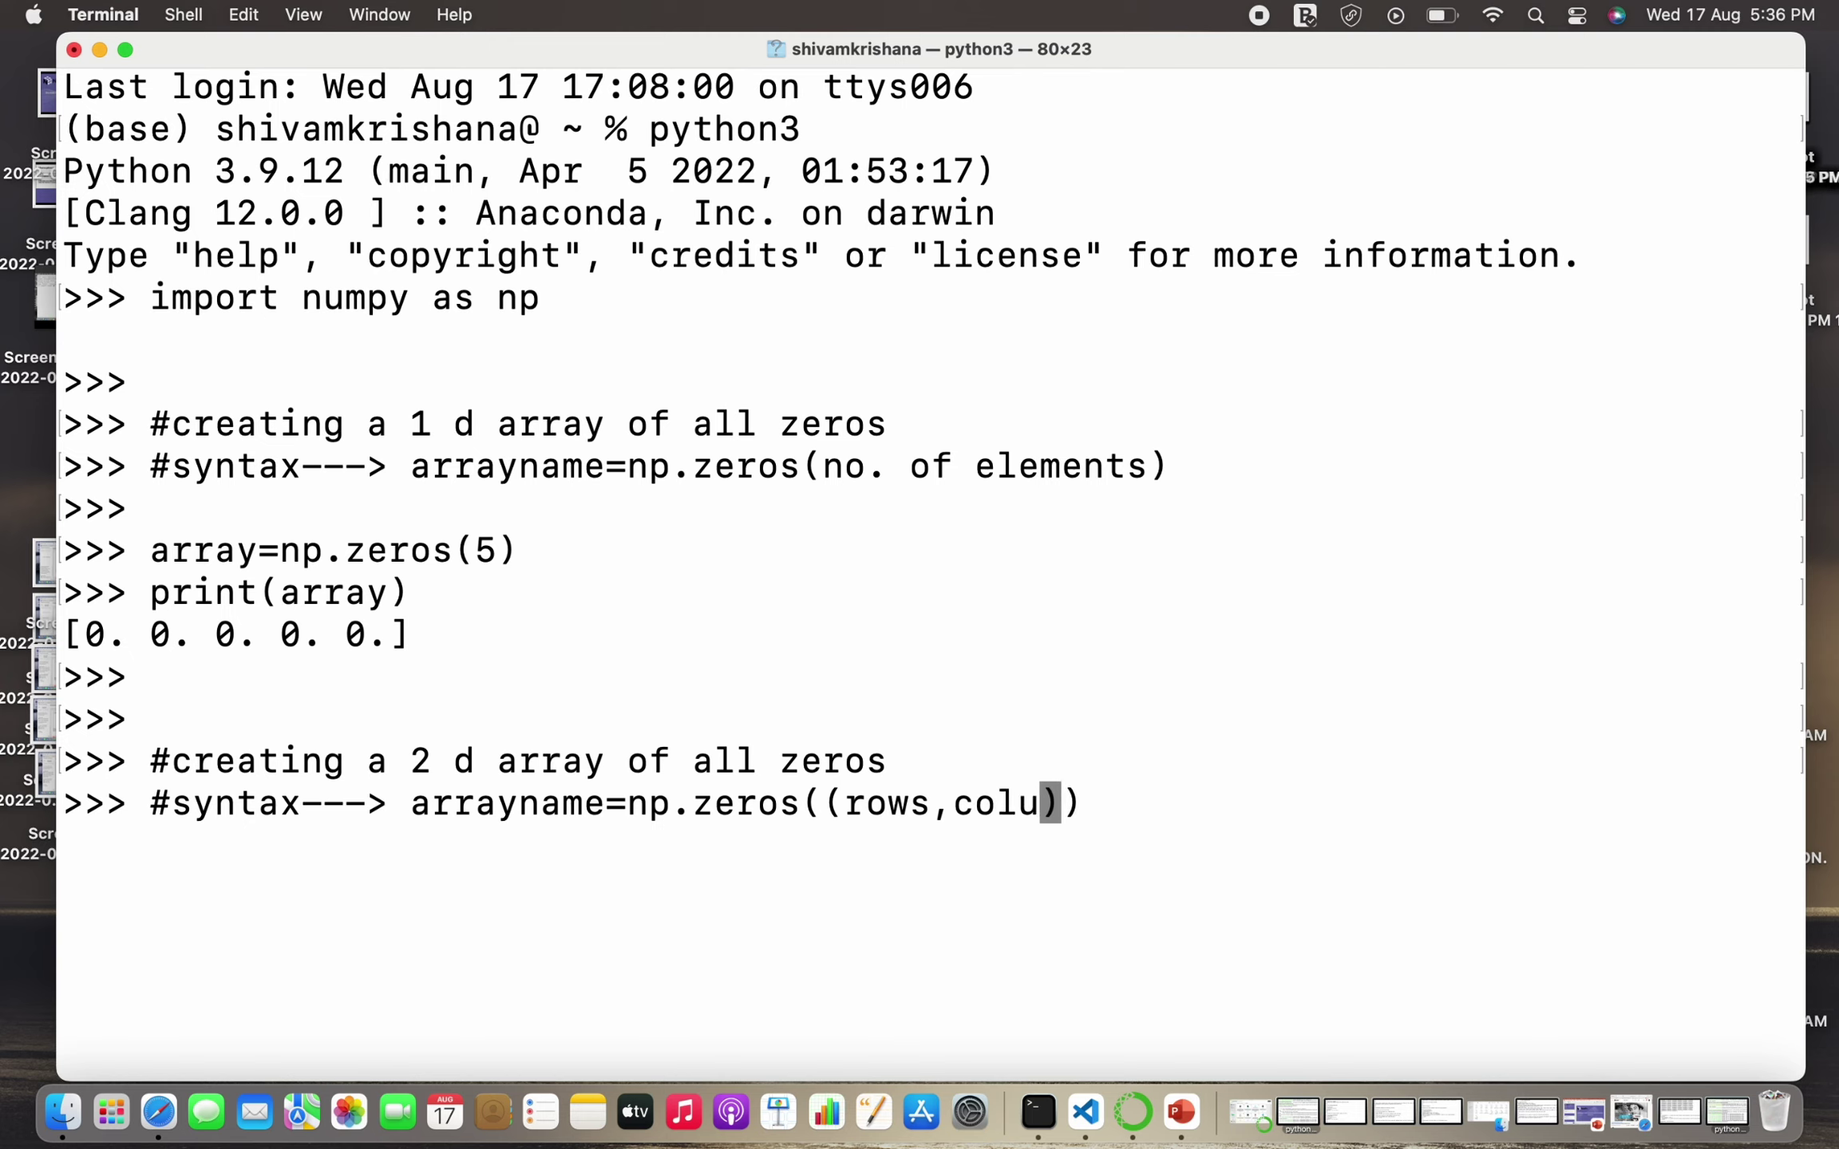
text(mns)
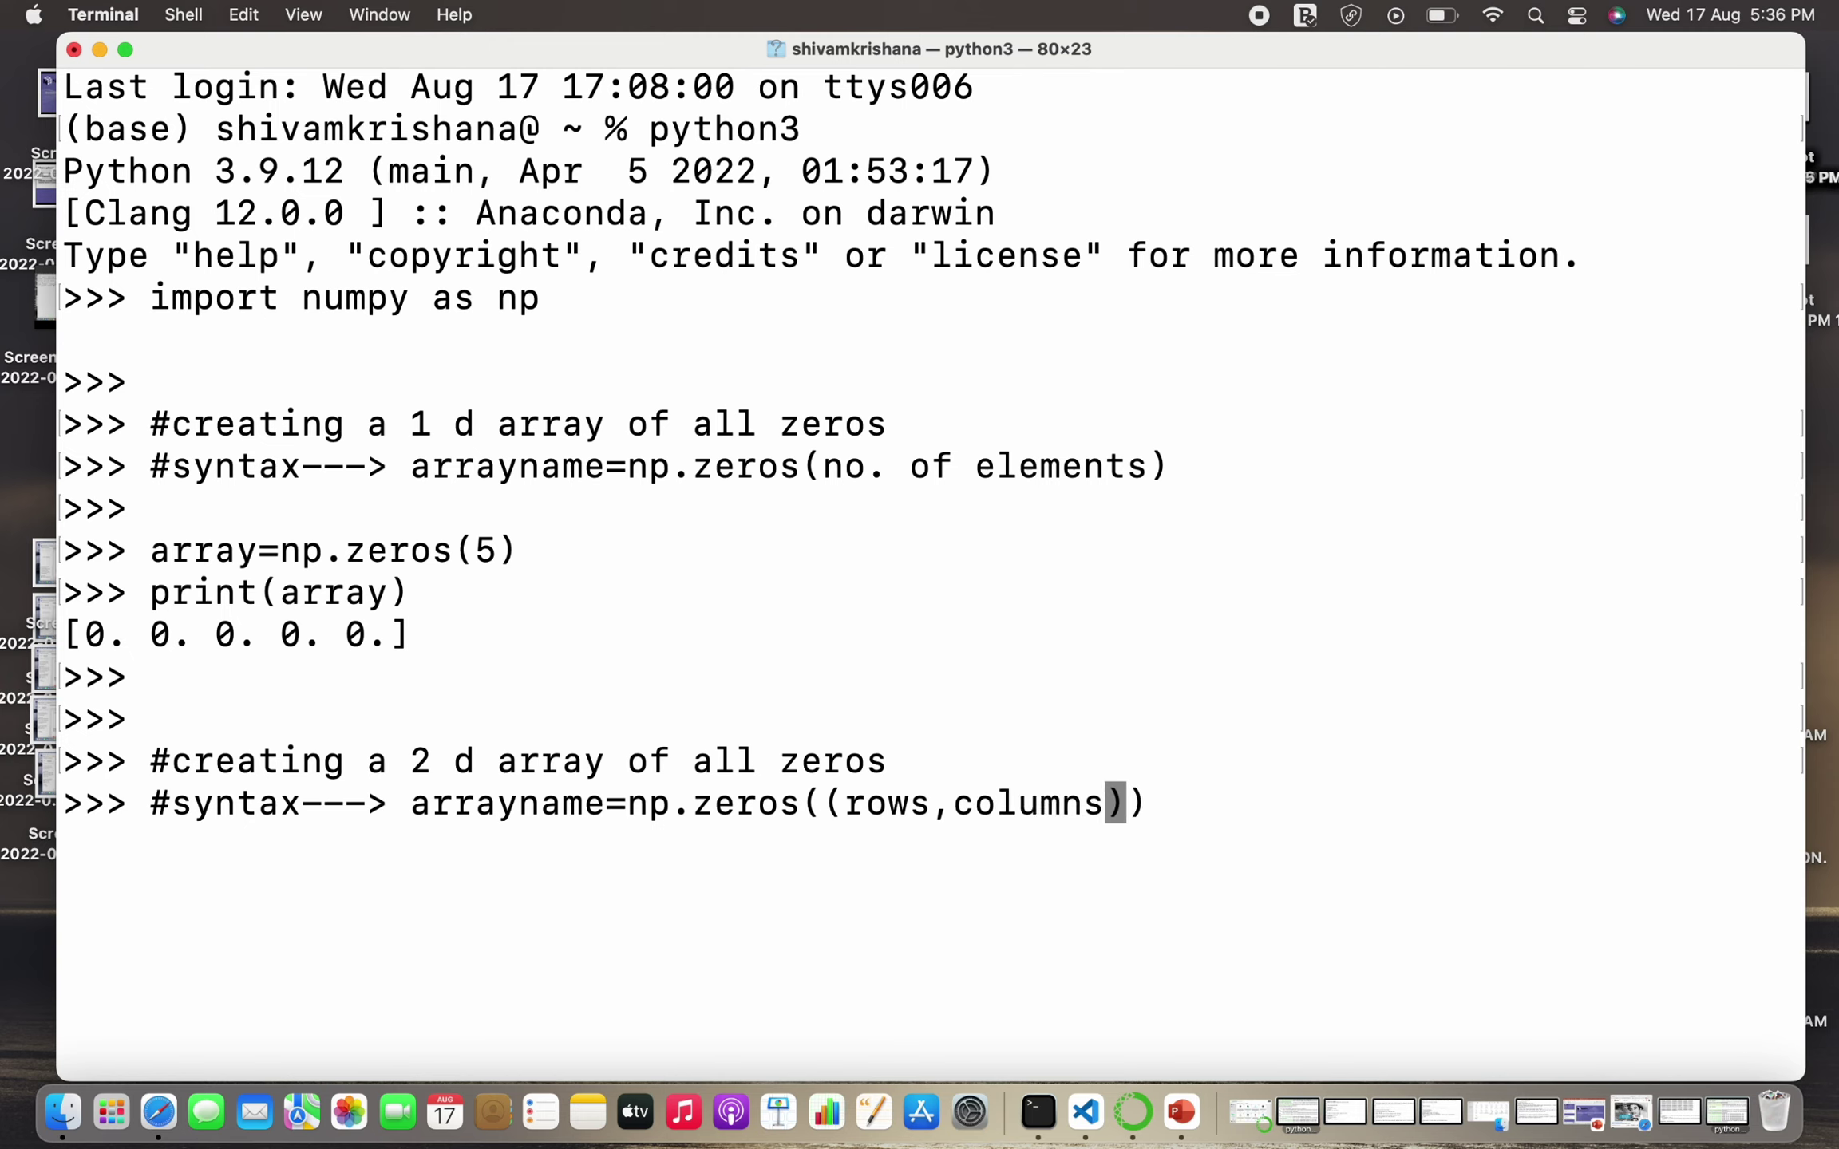
key(Return)
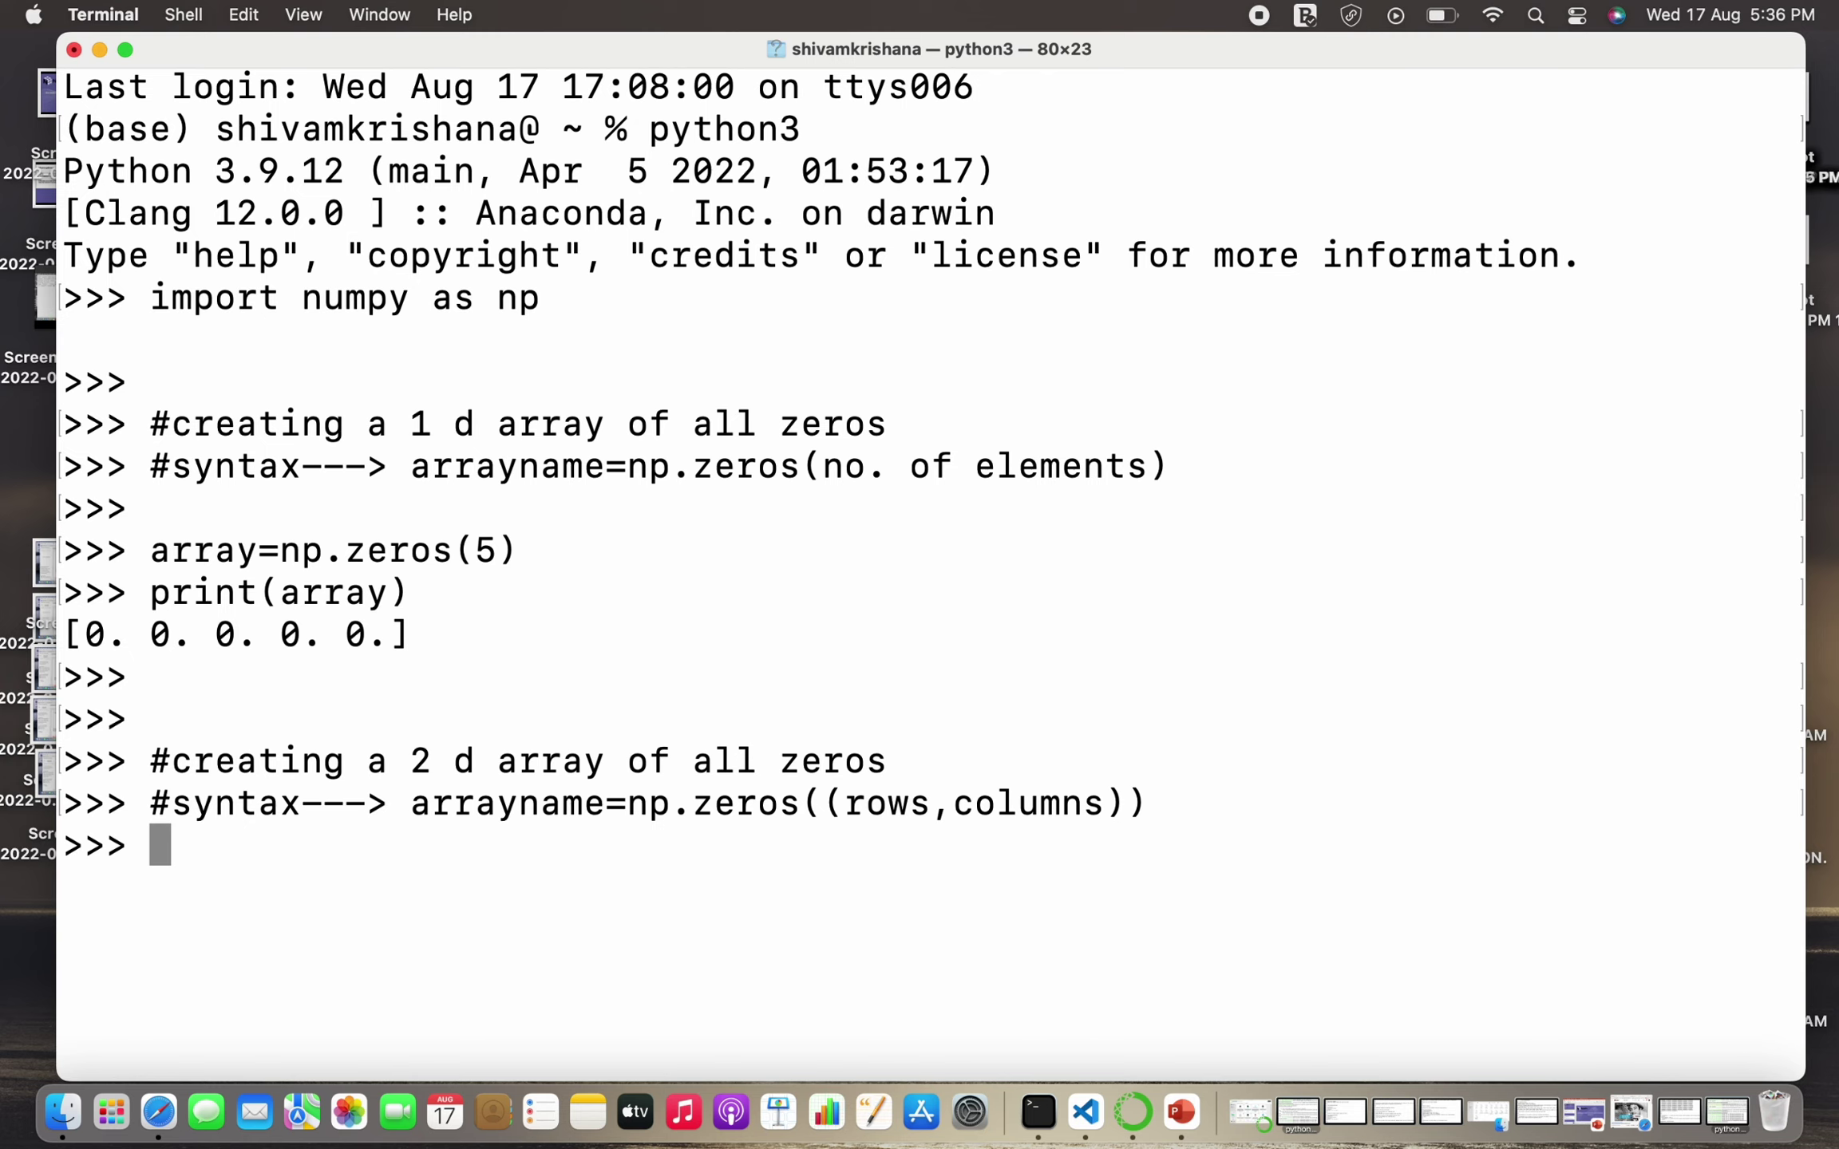
text(#not)
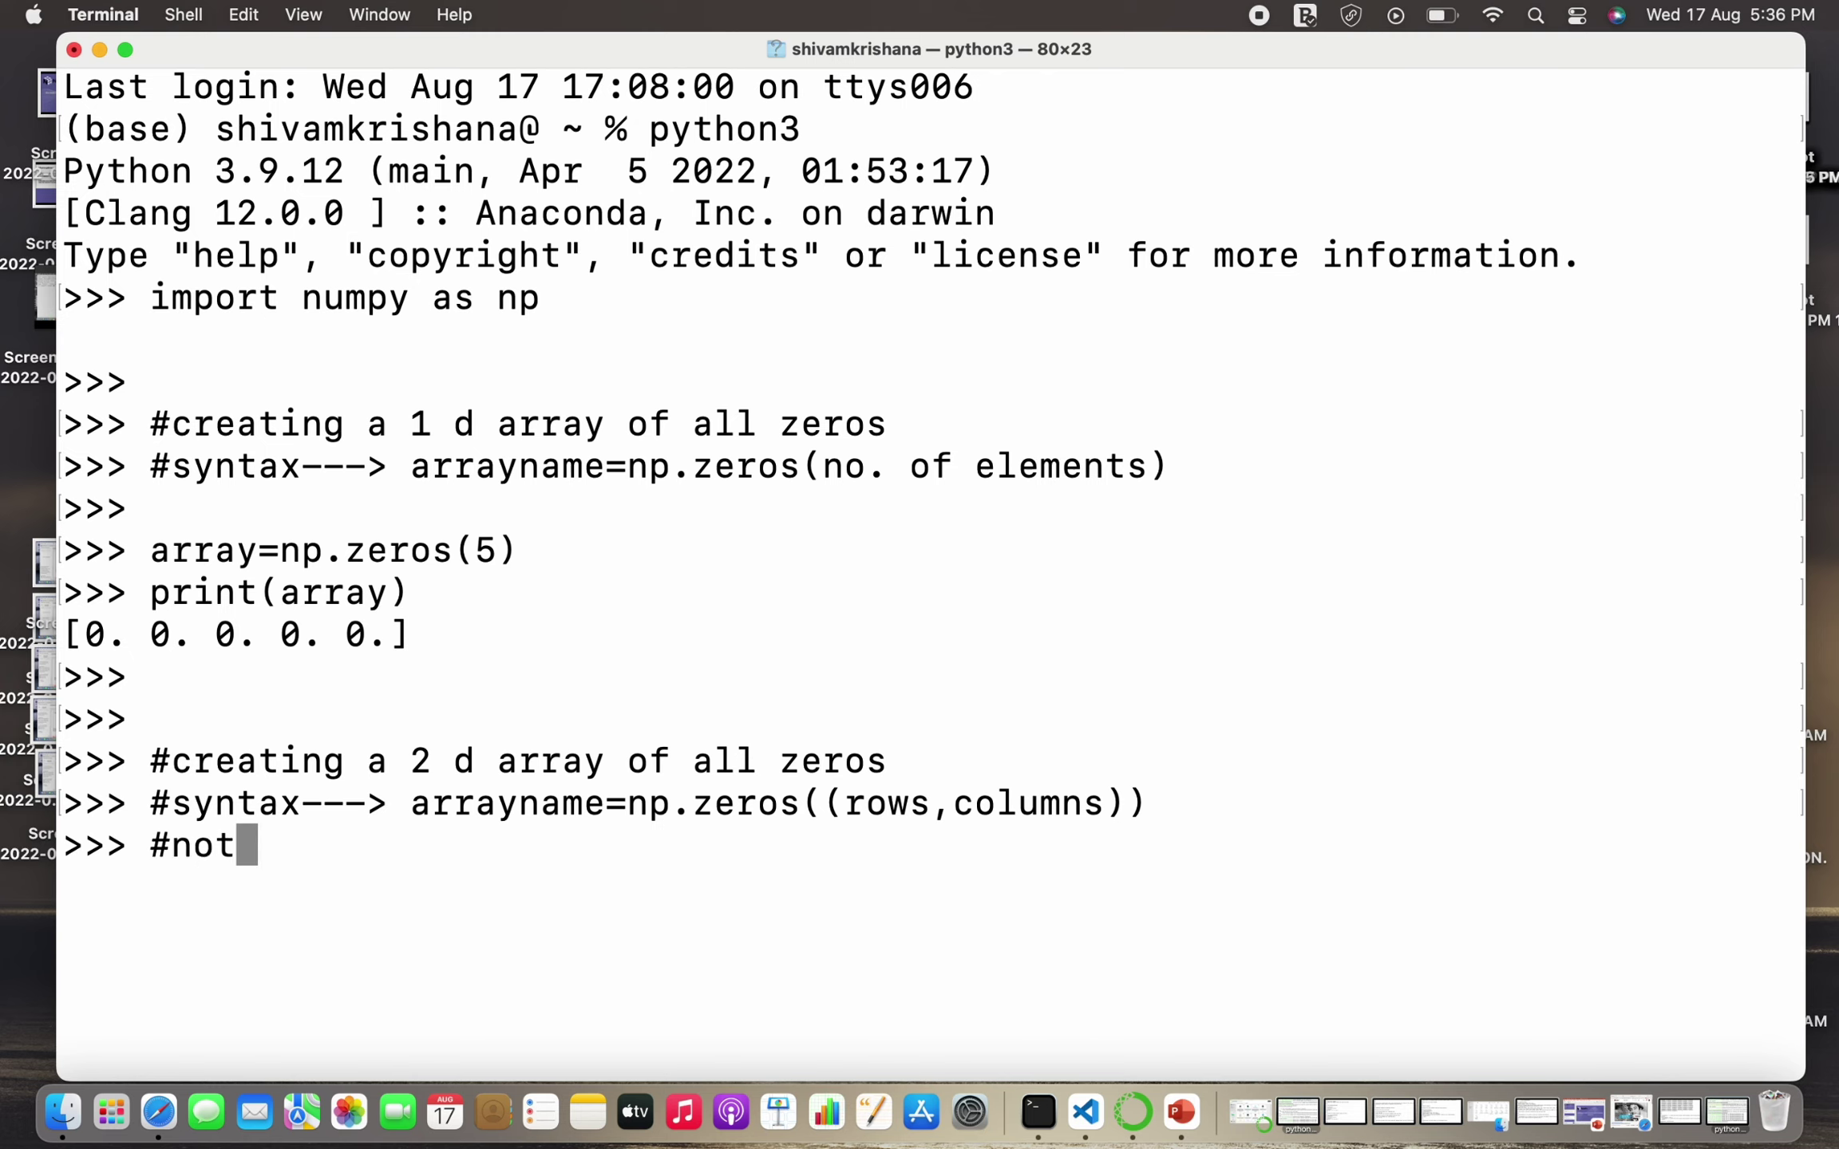
text(e that )
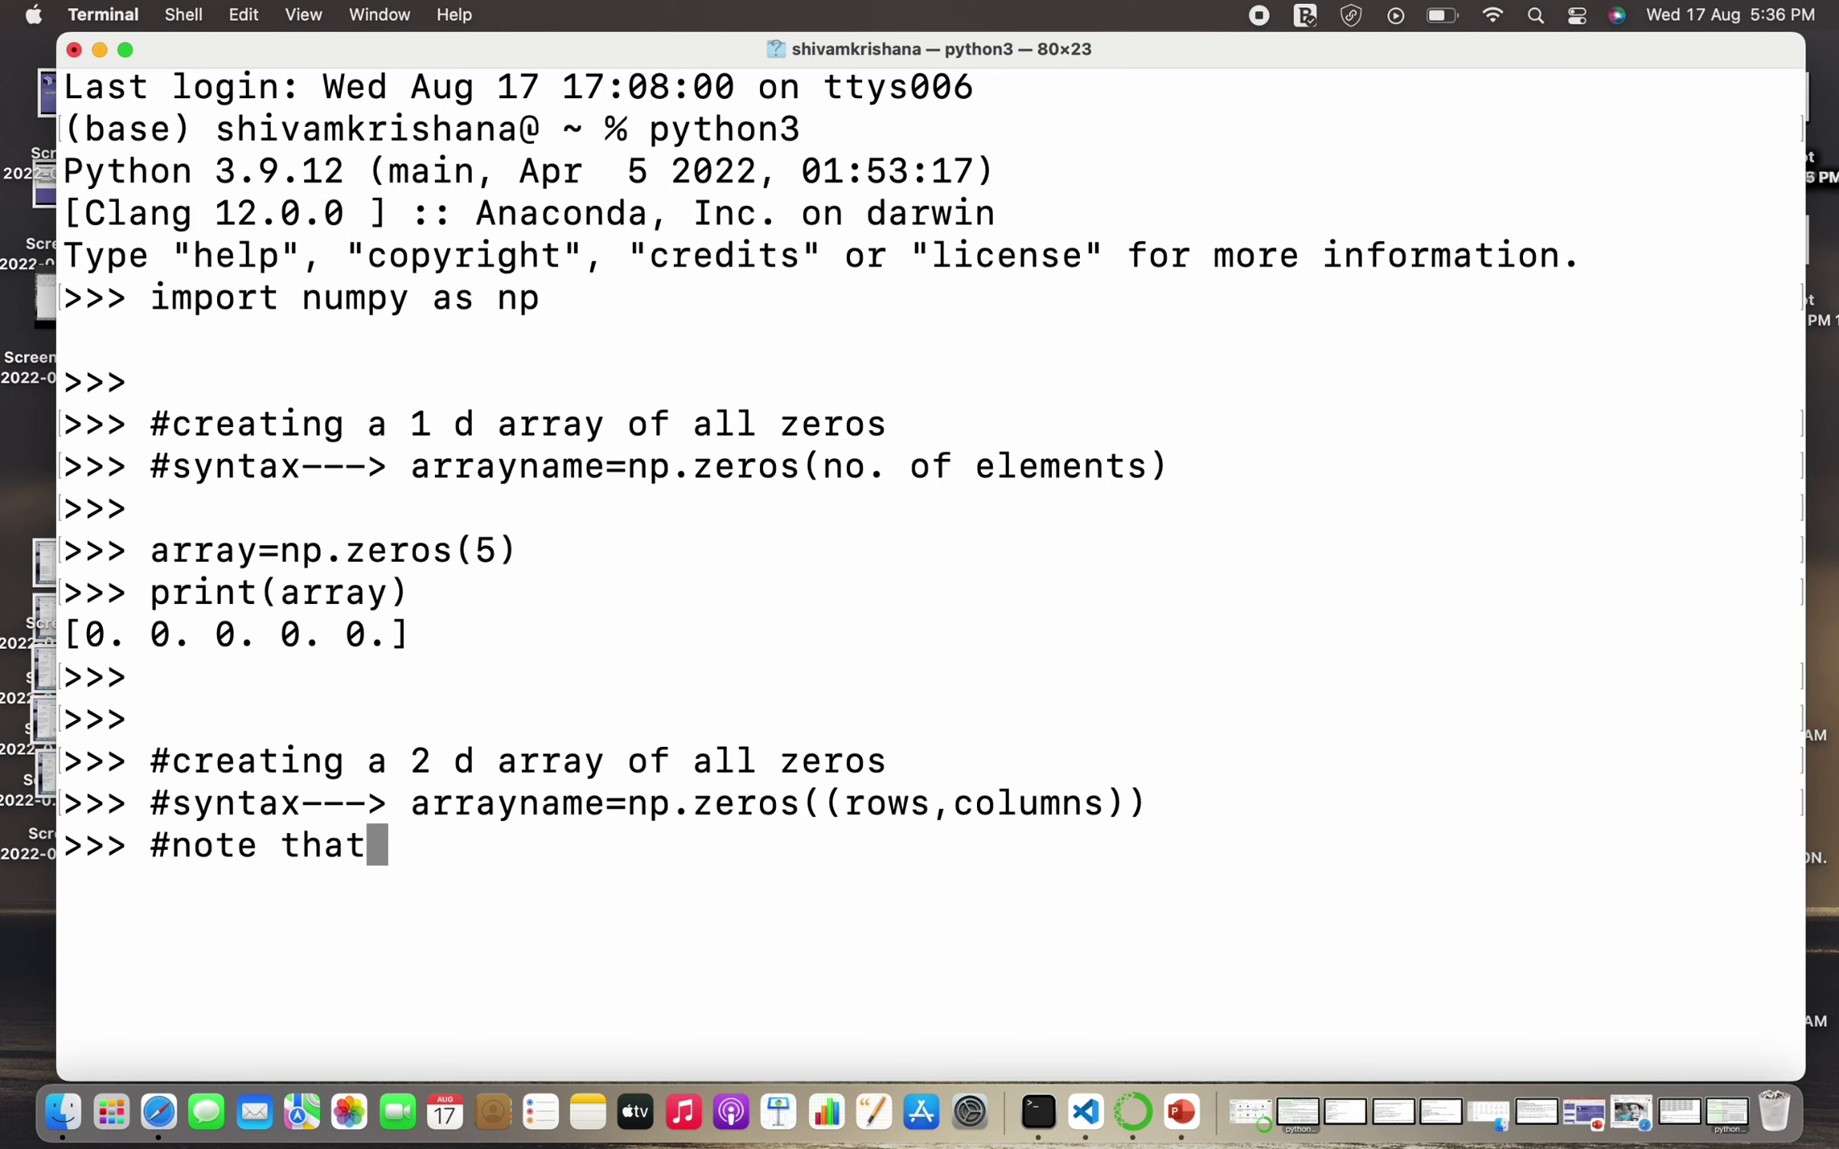
text(here w)
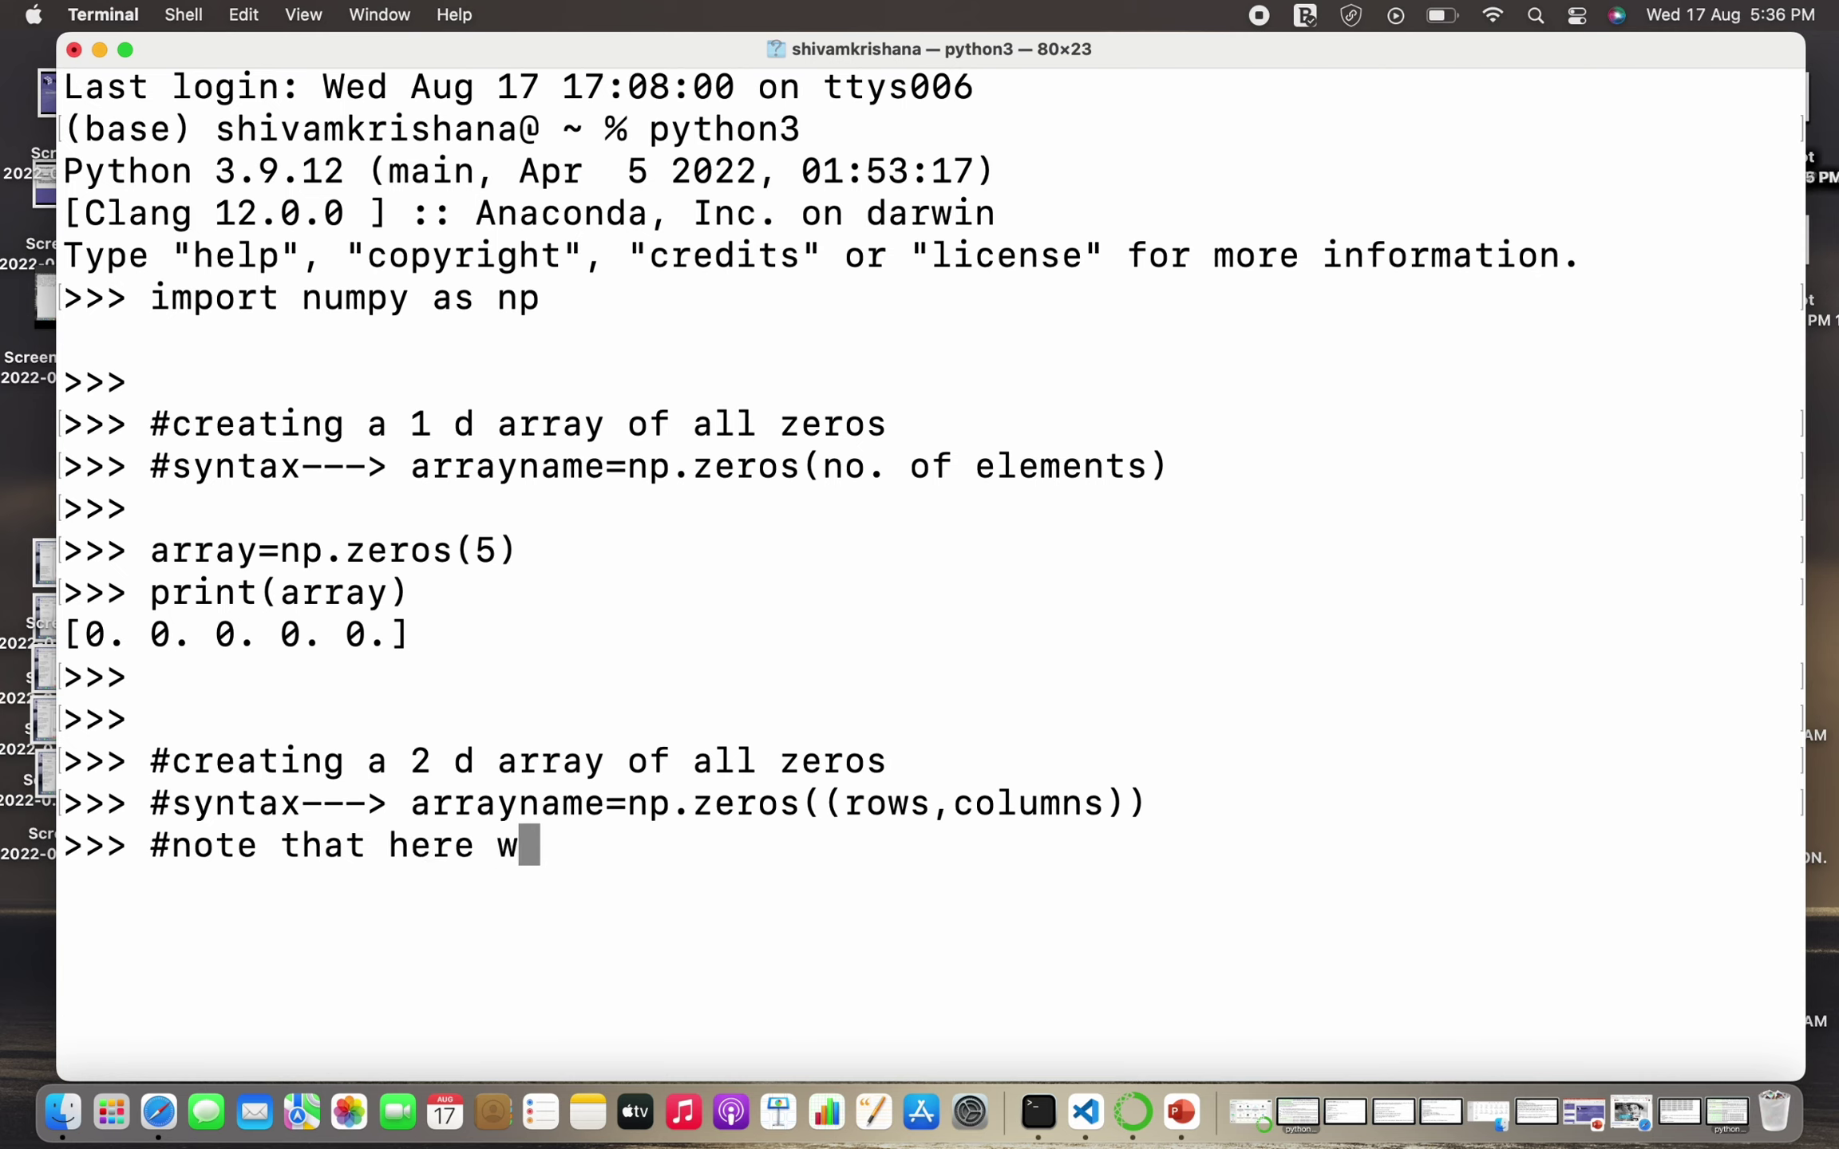
text(e need )
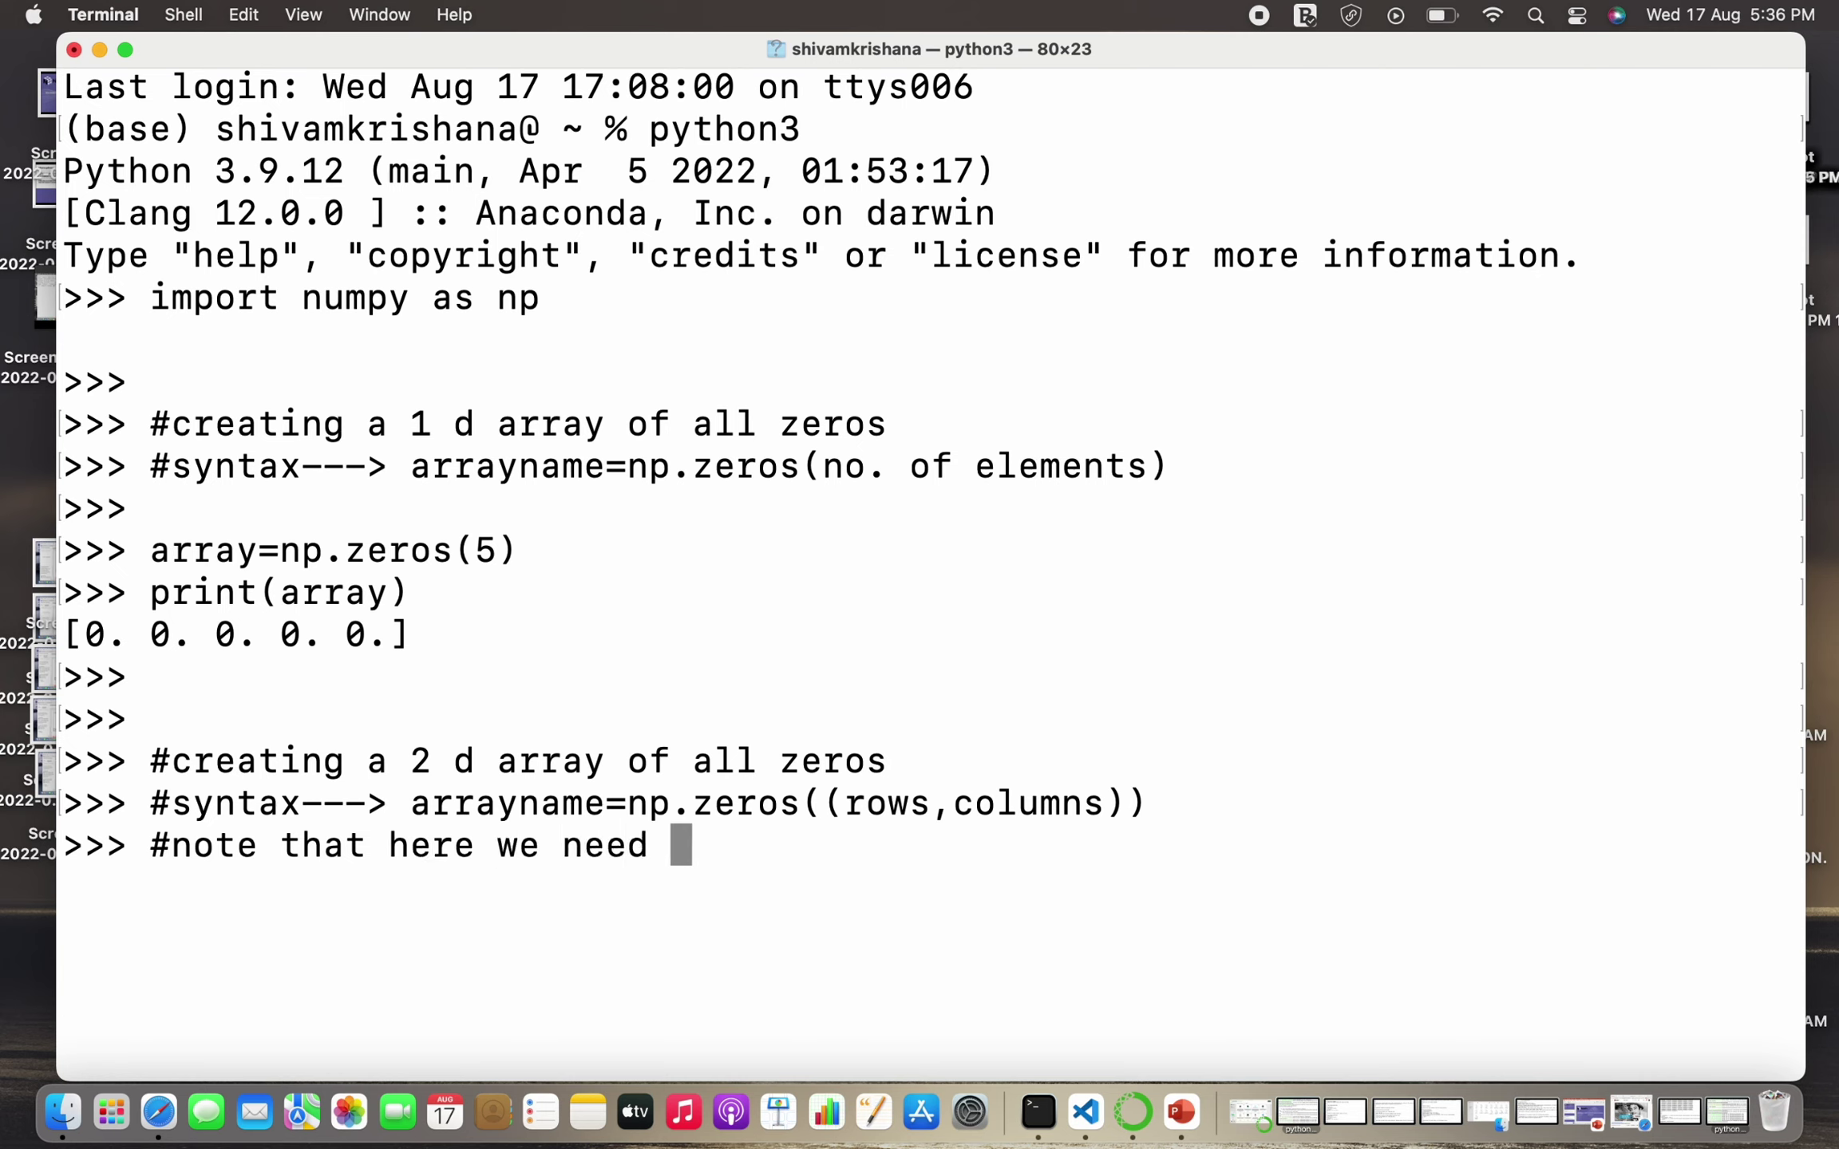
text(doub)
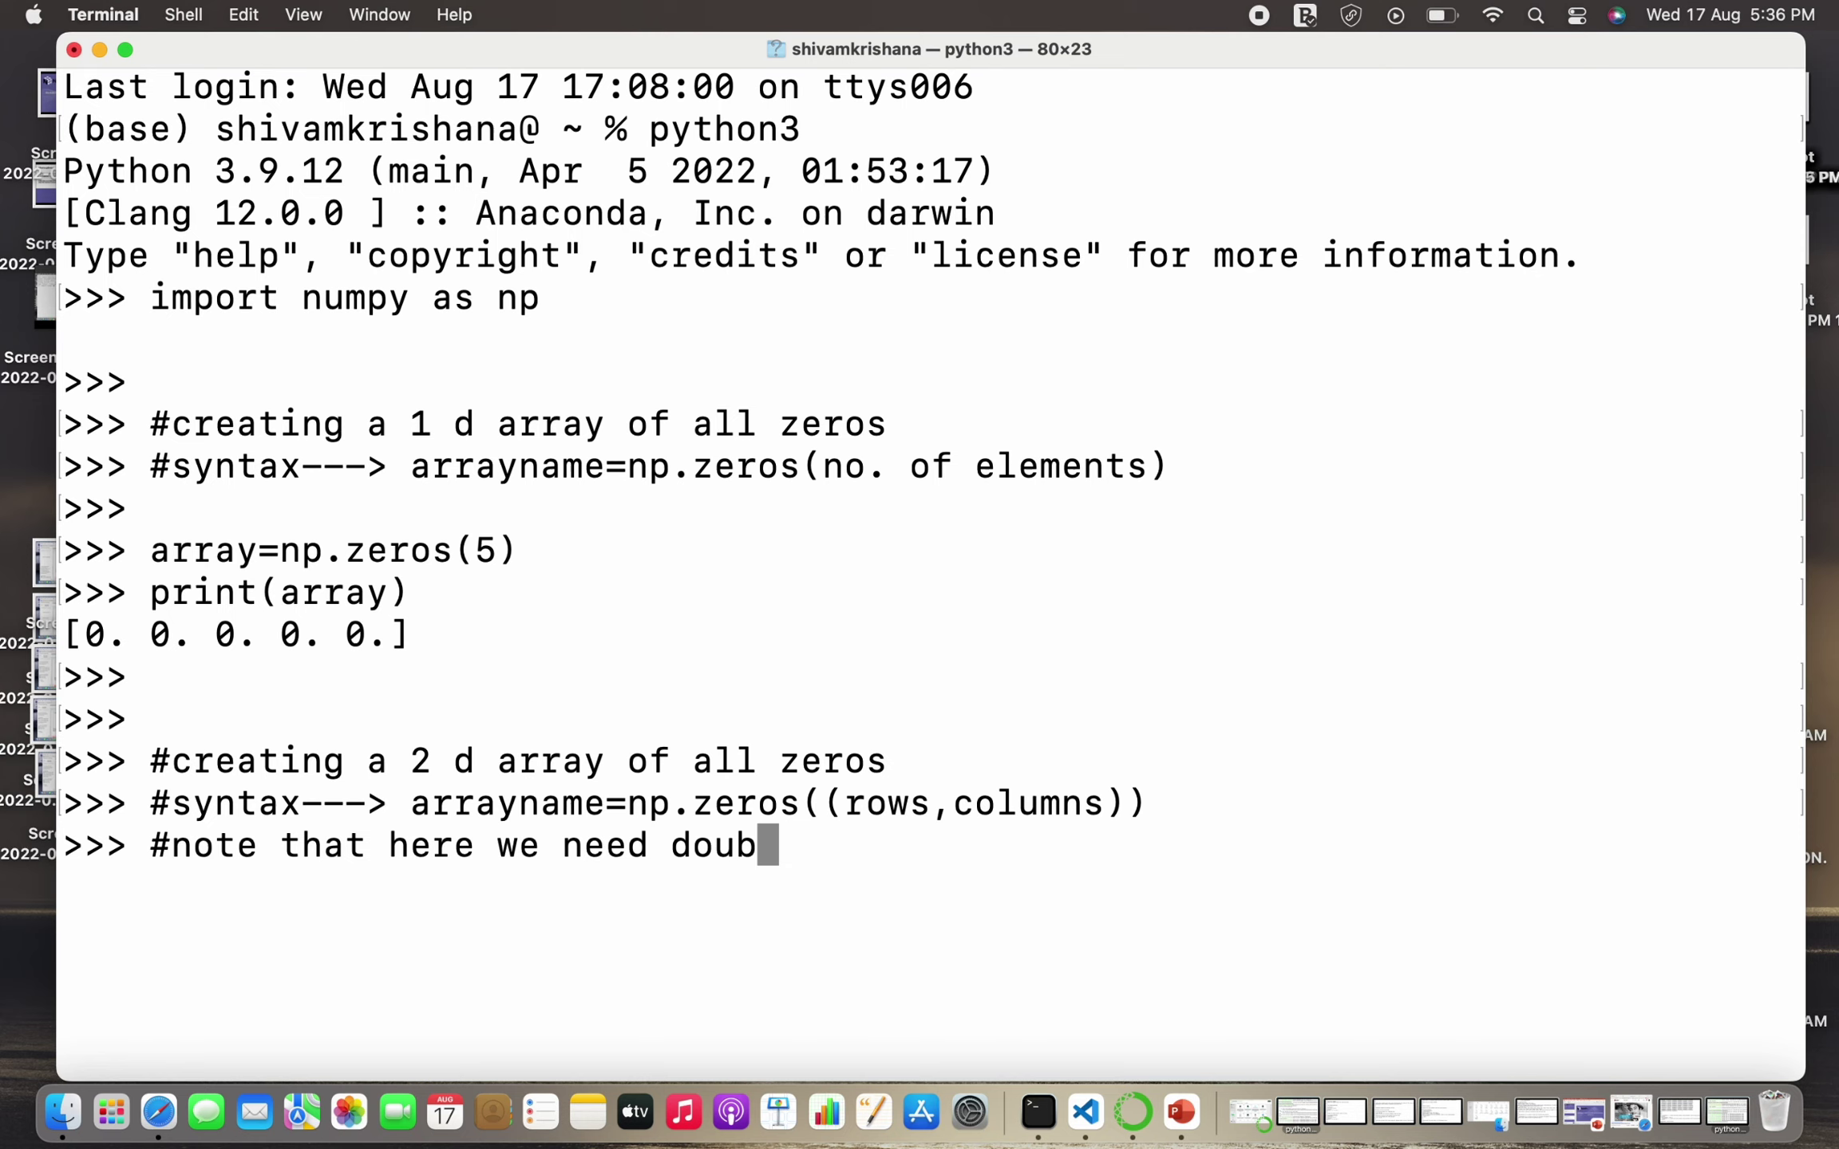
text(le bra)
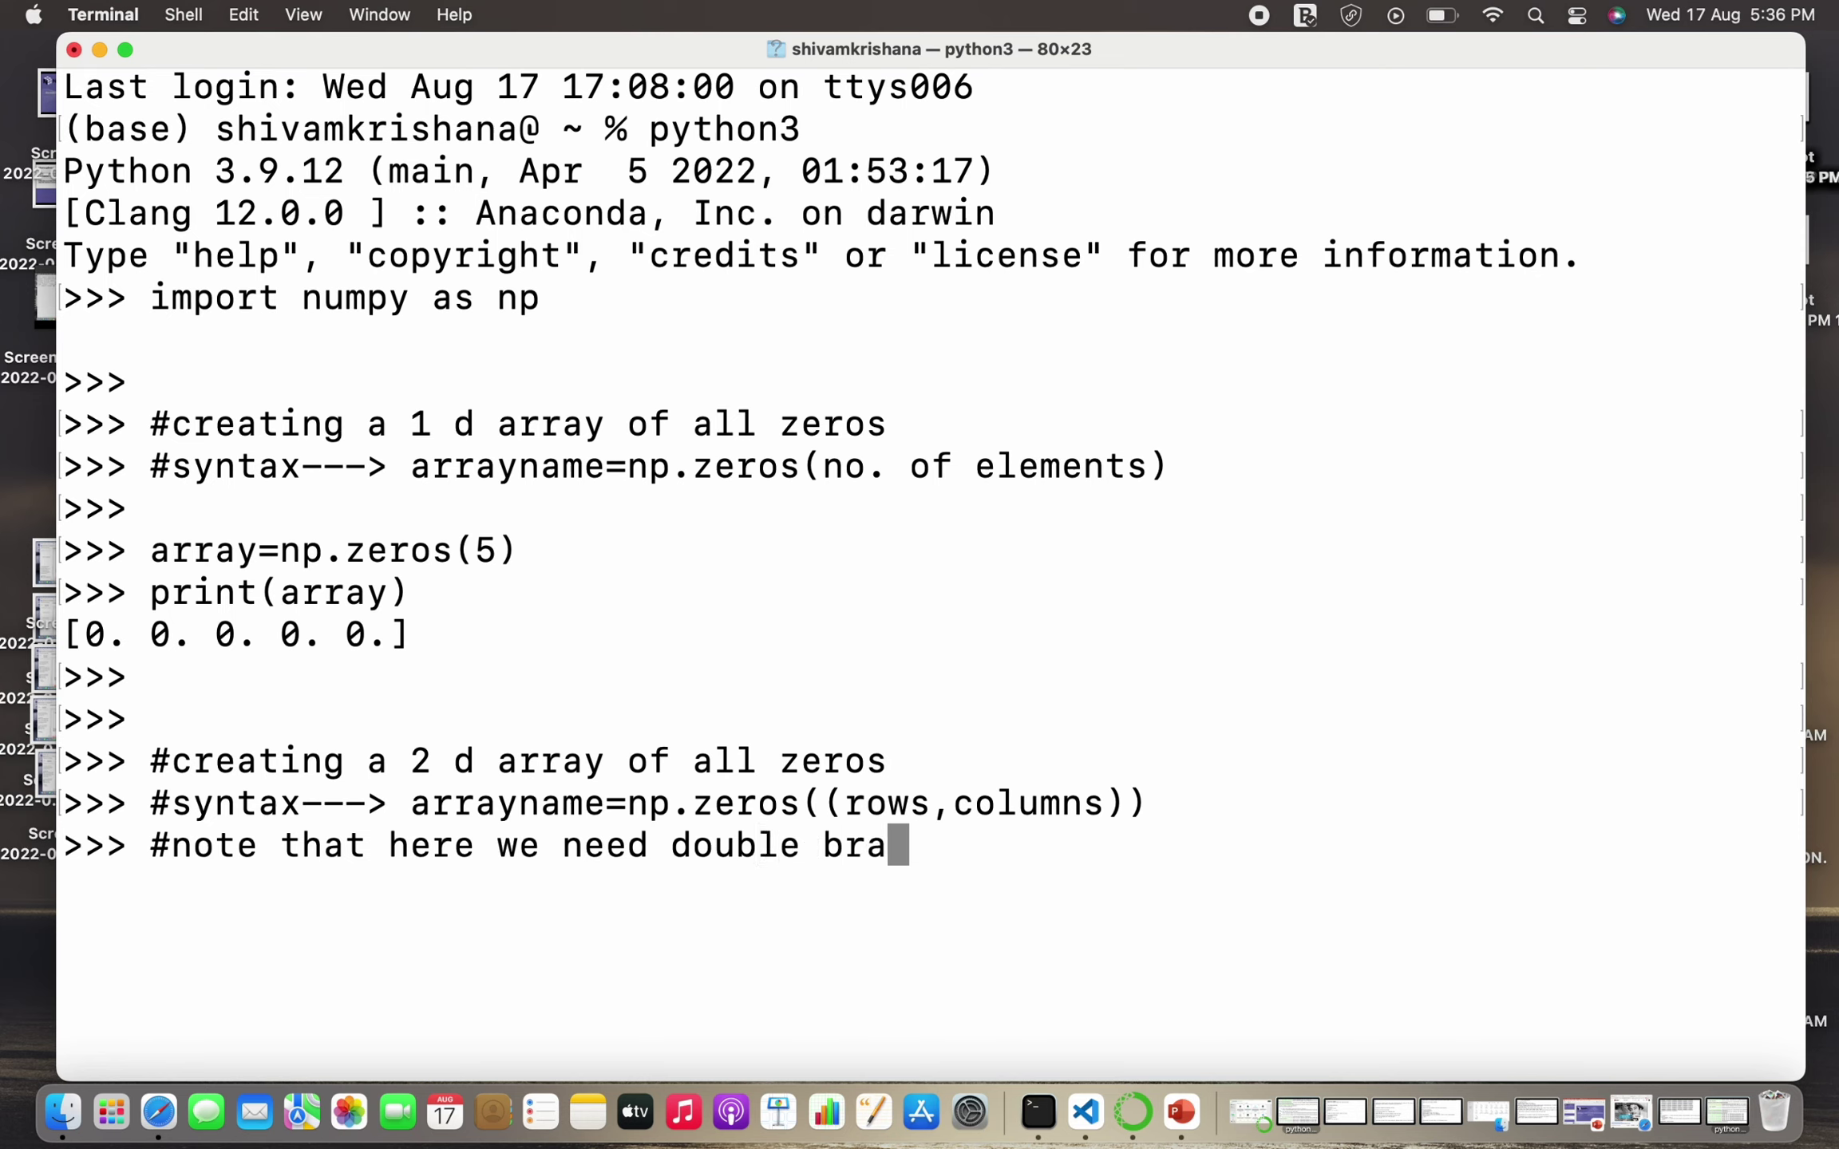
text(ckets)
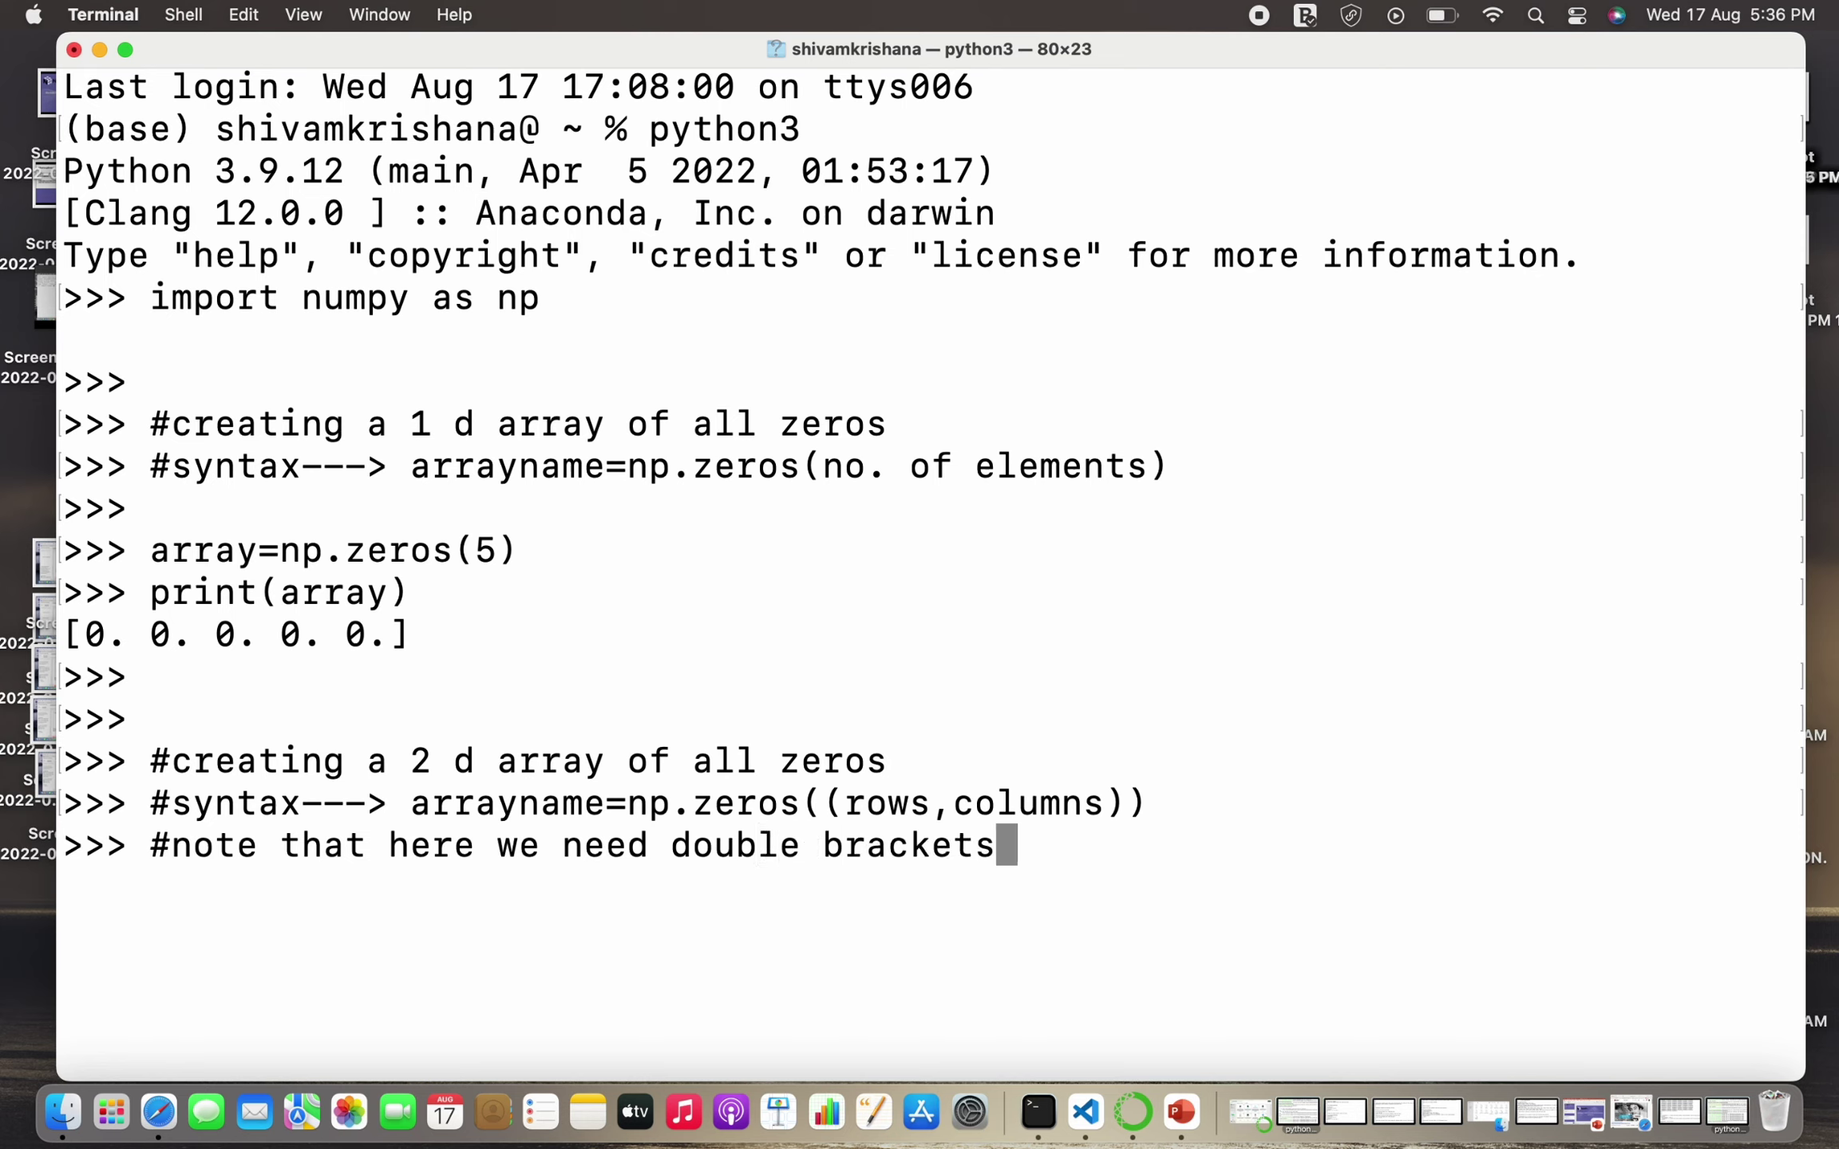
- Add the comment '#note that here we need double brackets'
key(Return)
key(Return)
text(arra)
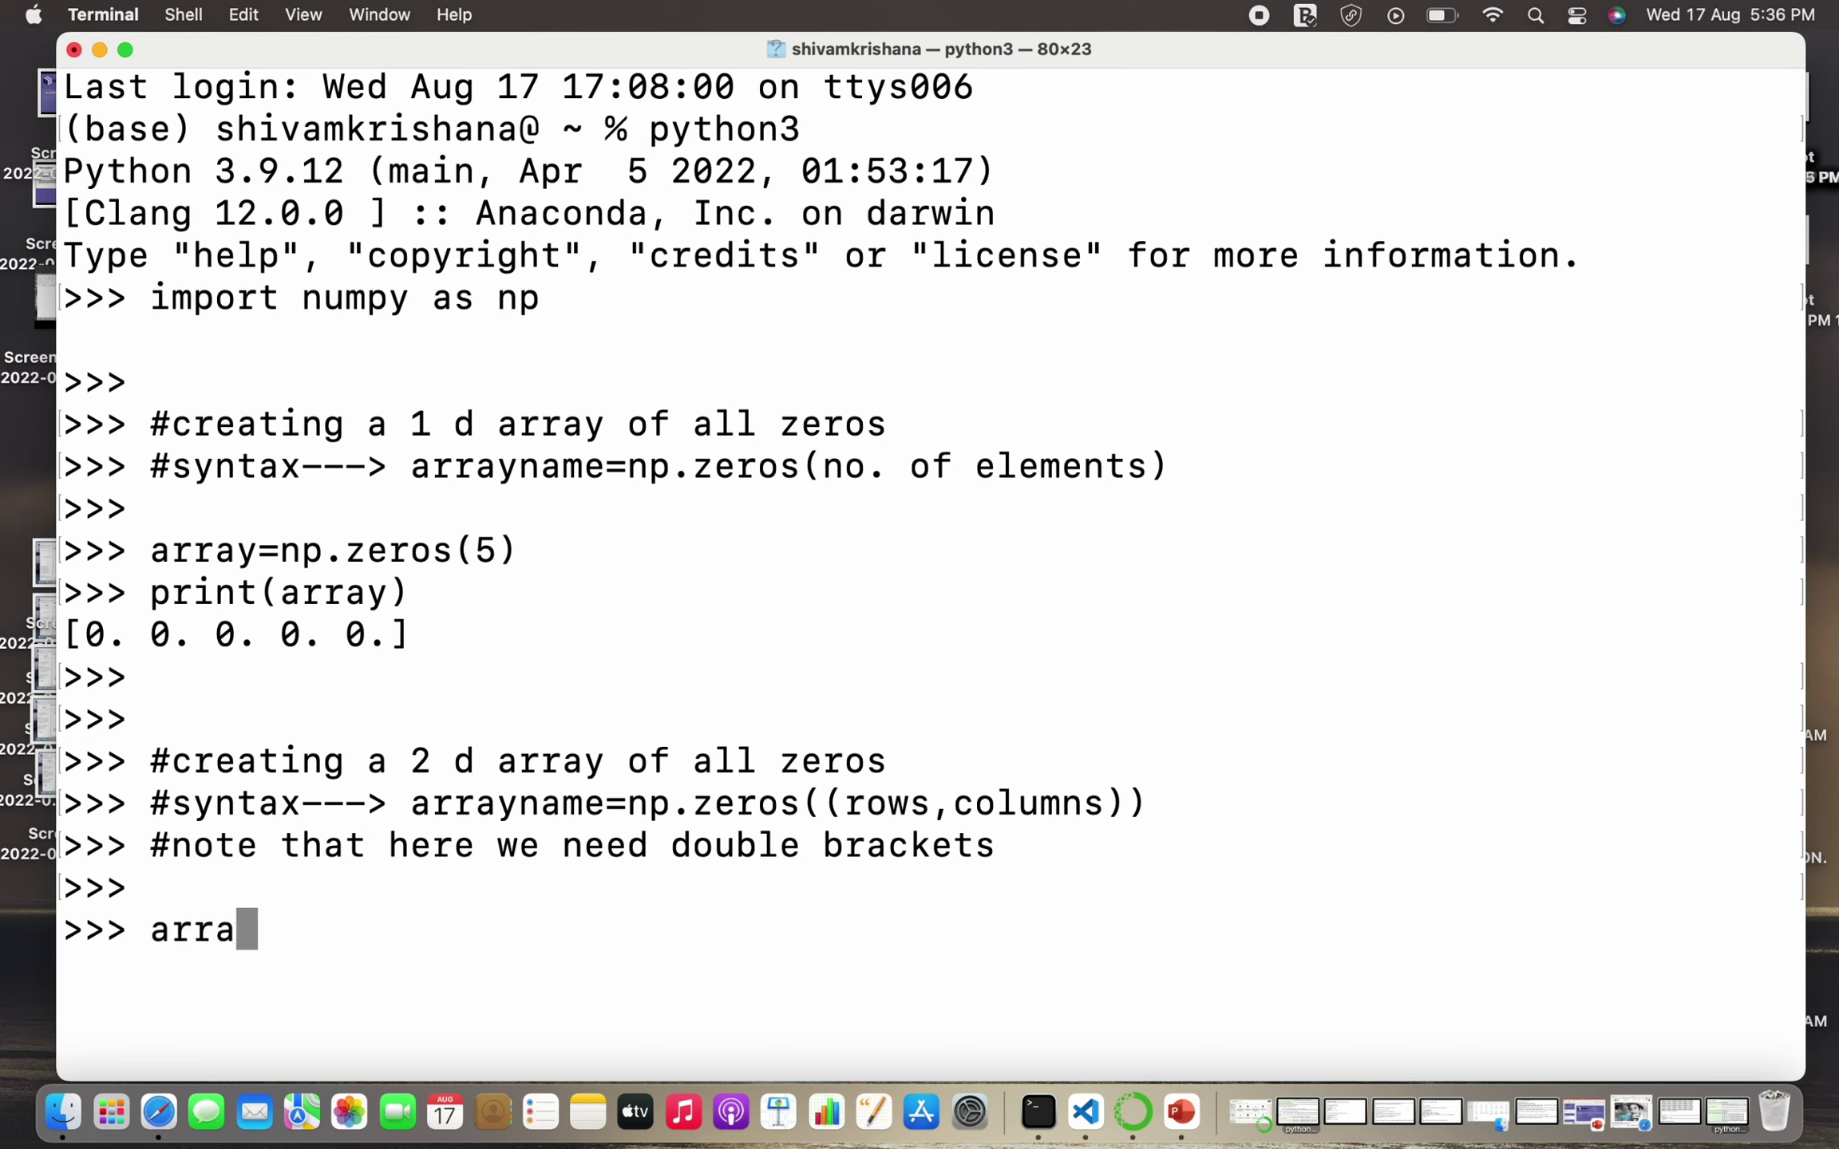
text(y=)
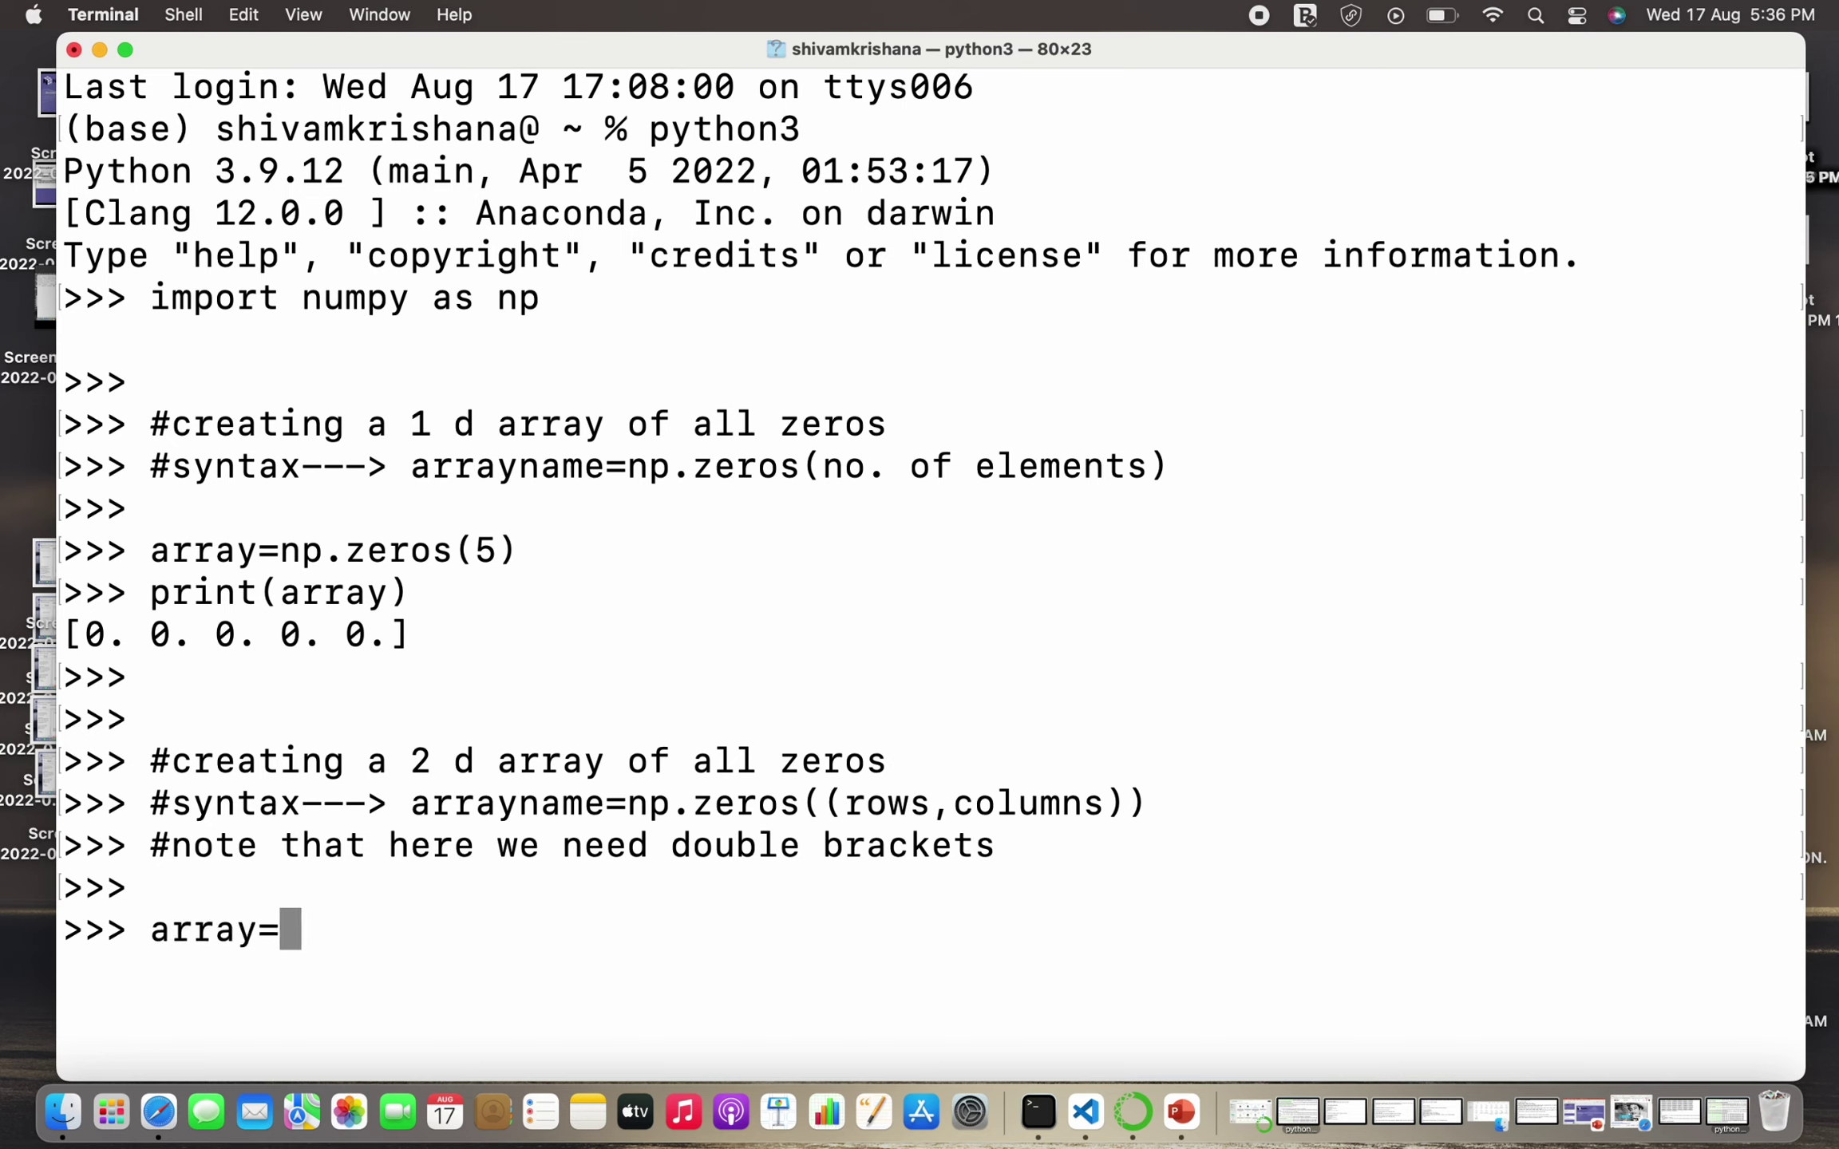
text(np.zer)
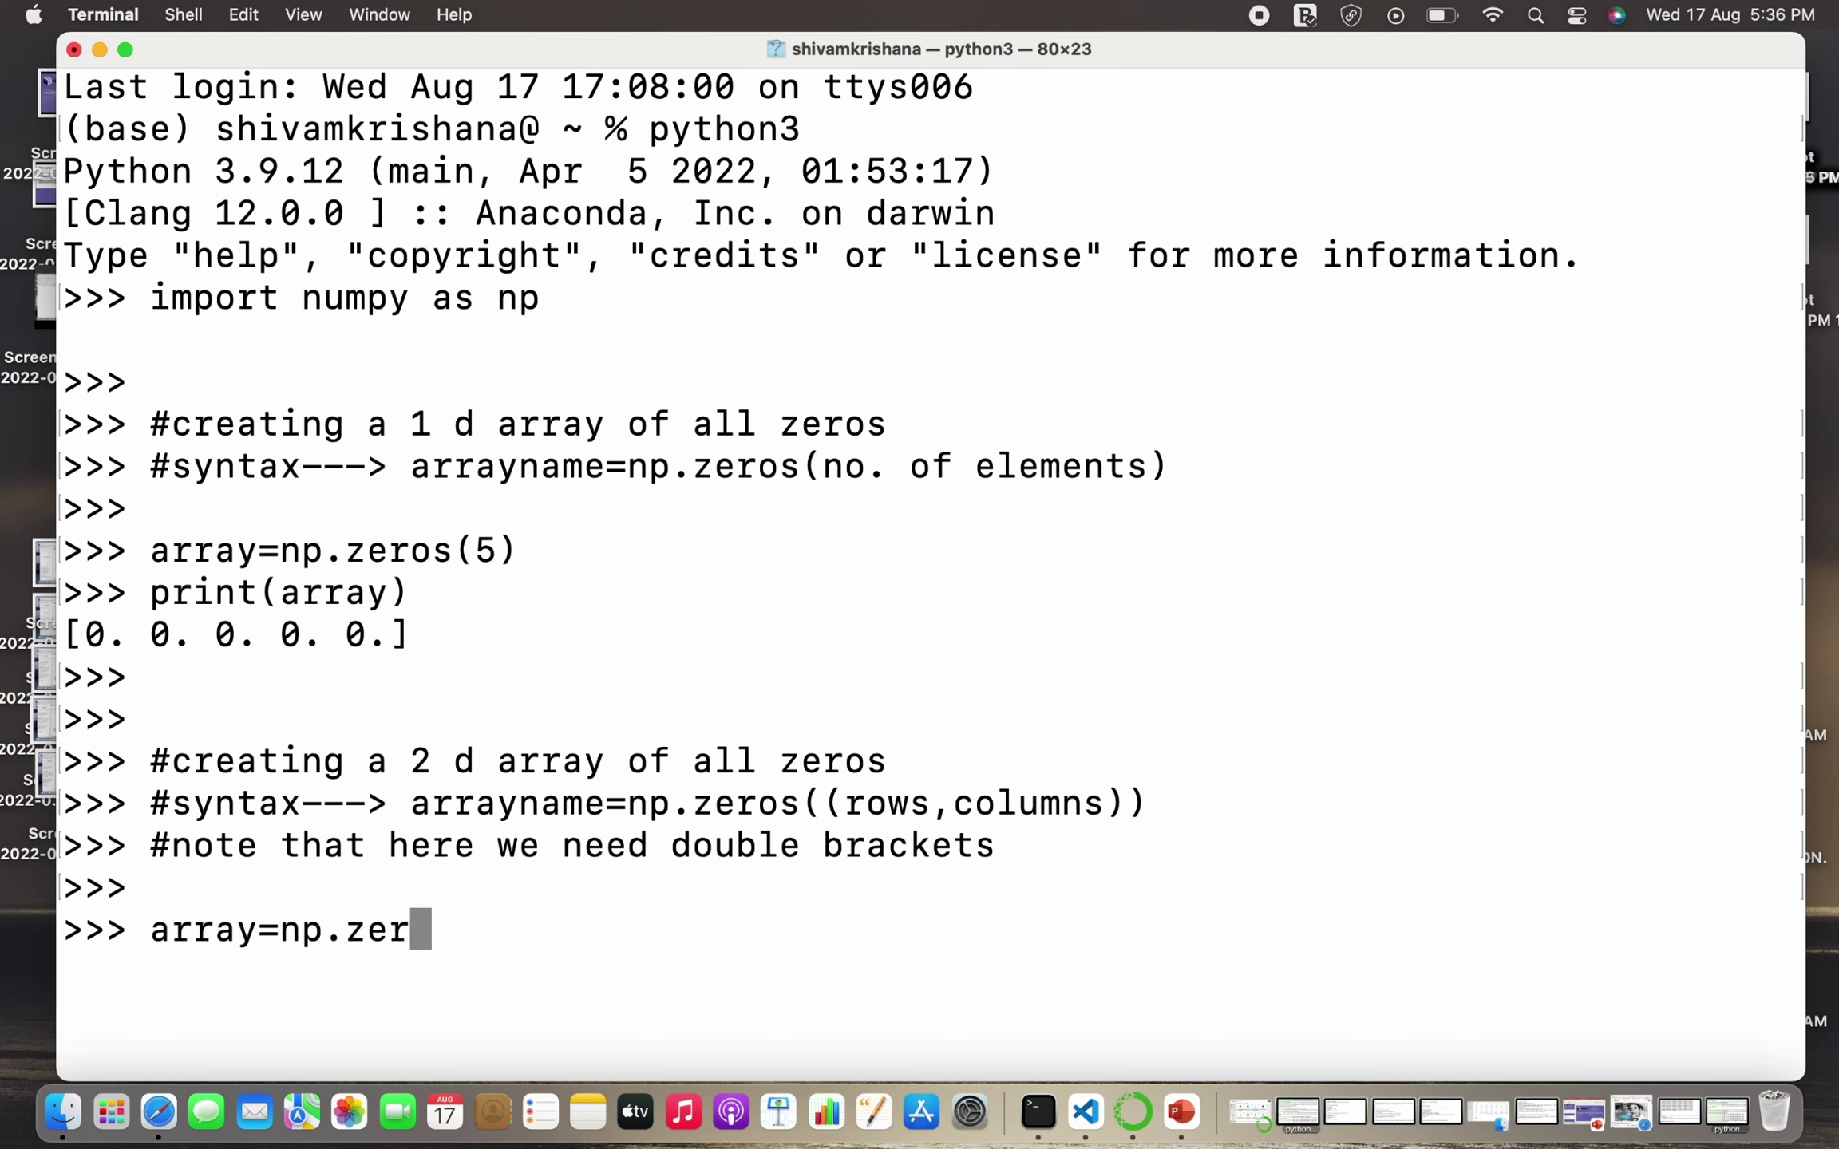
text(os(()
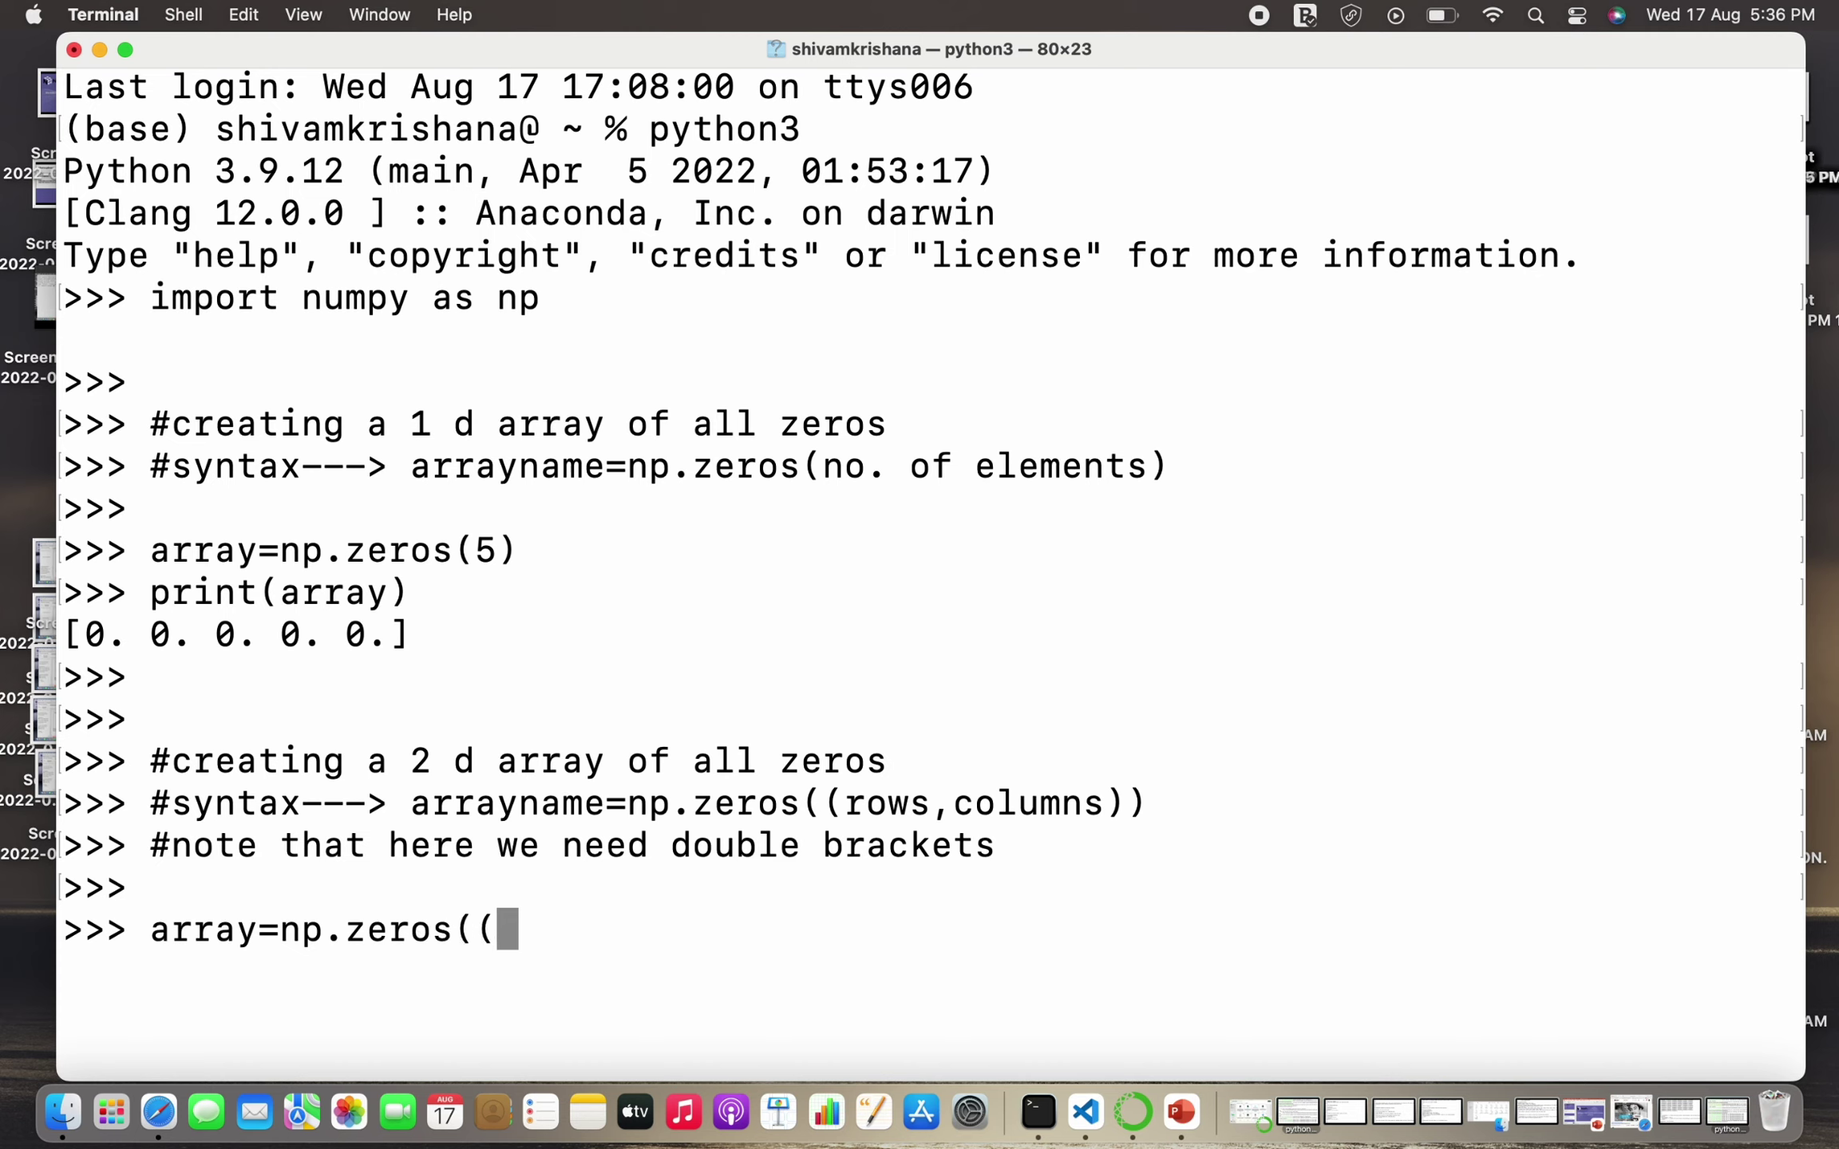
text(3,)
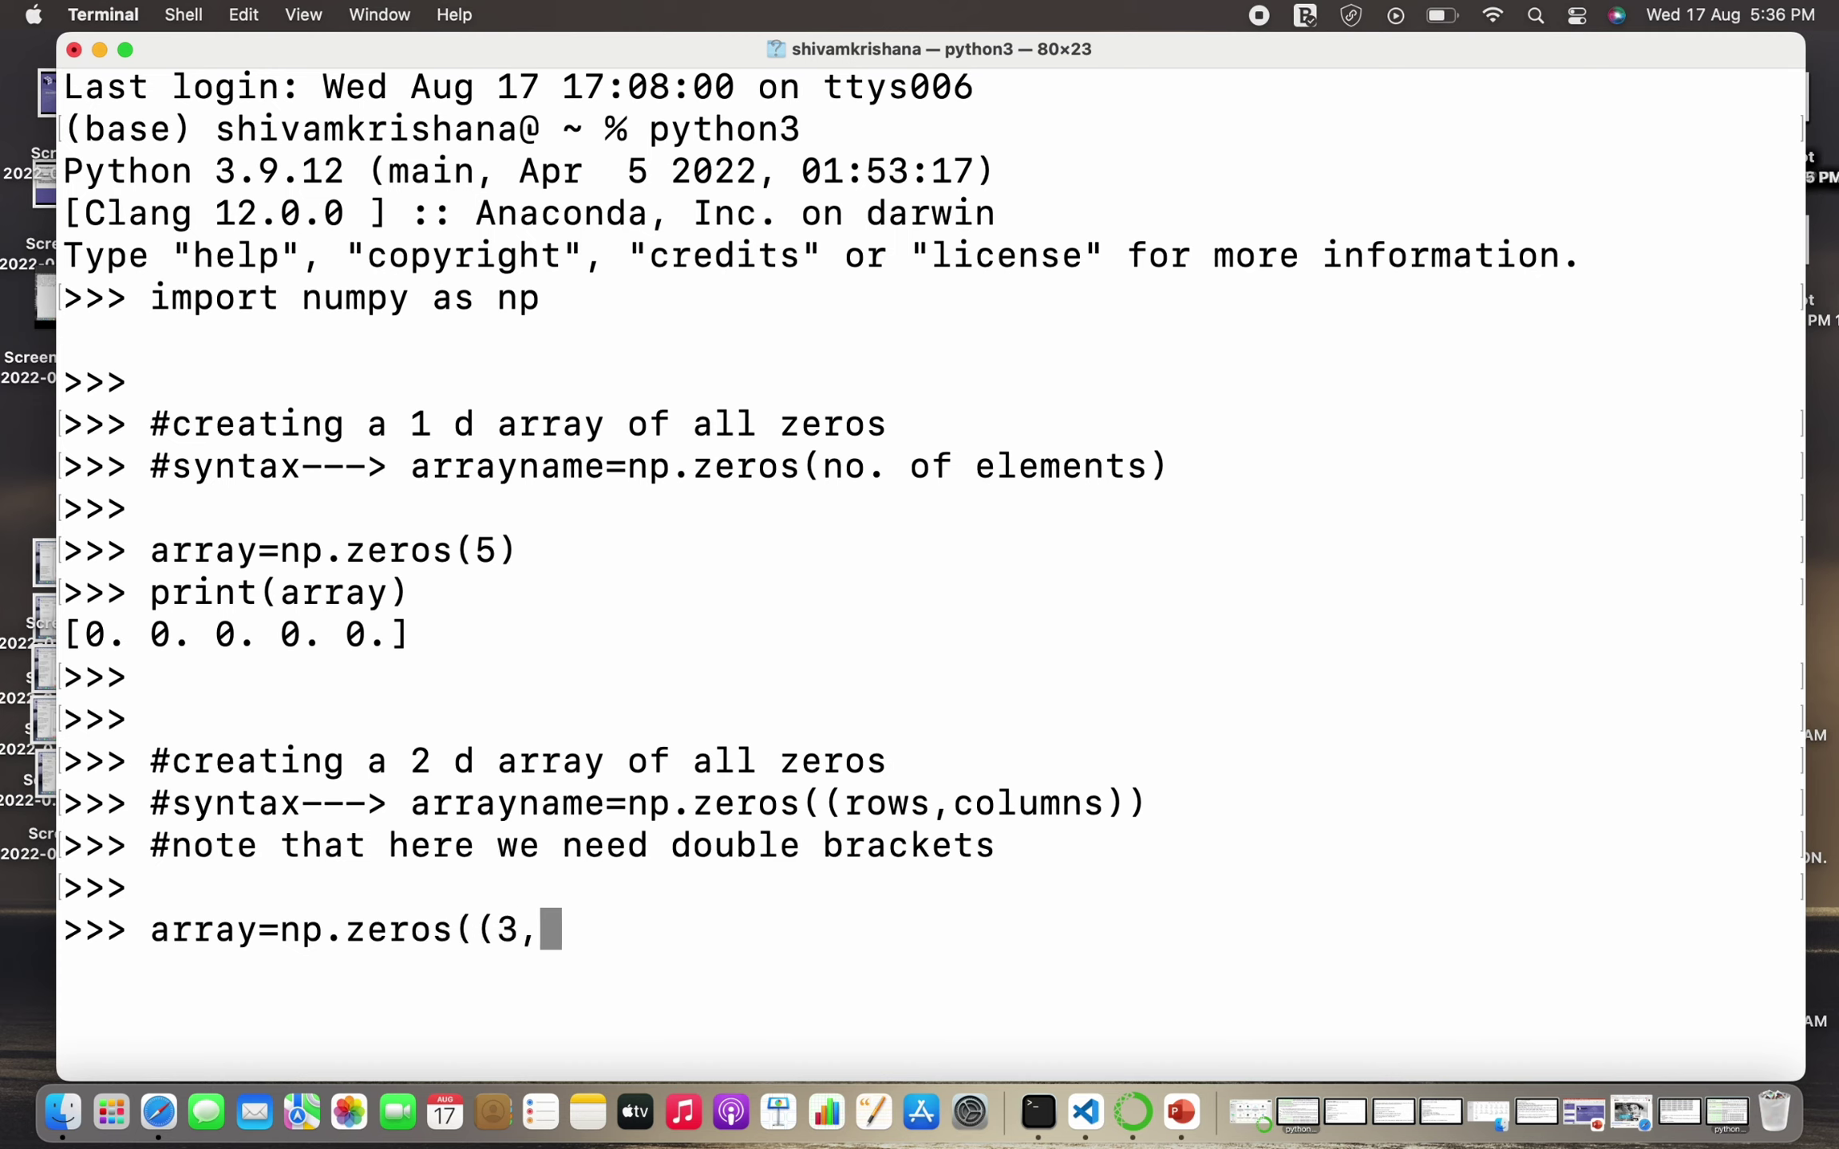
text(4)))
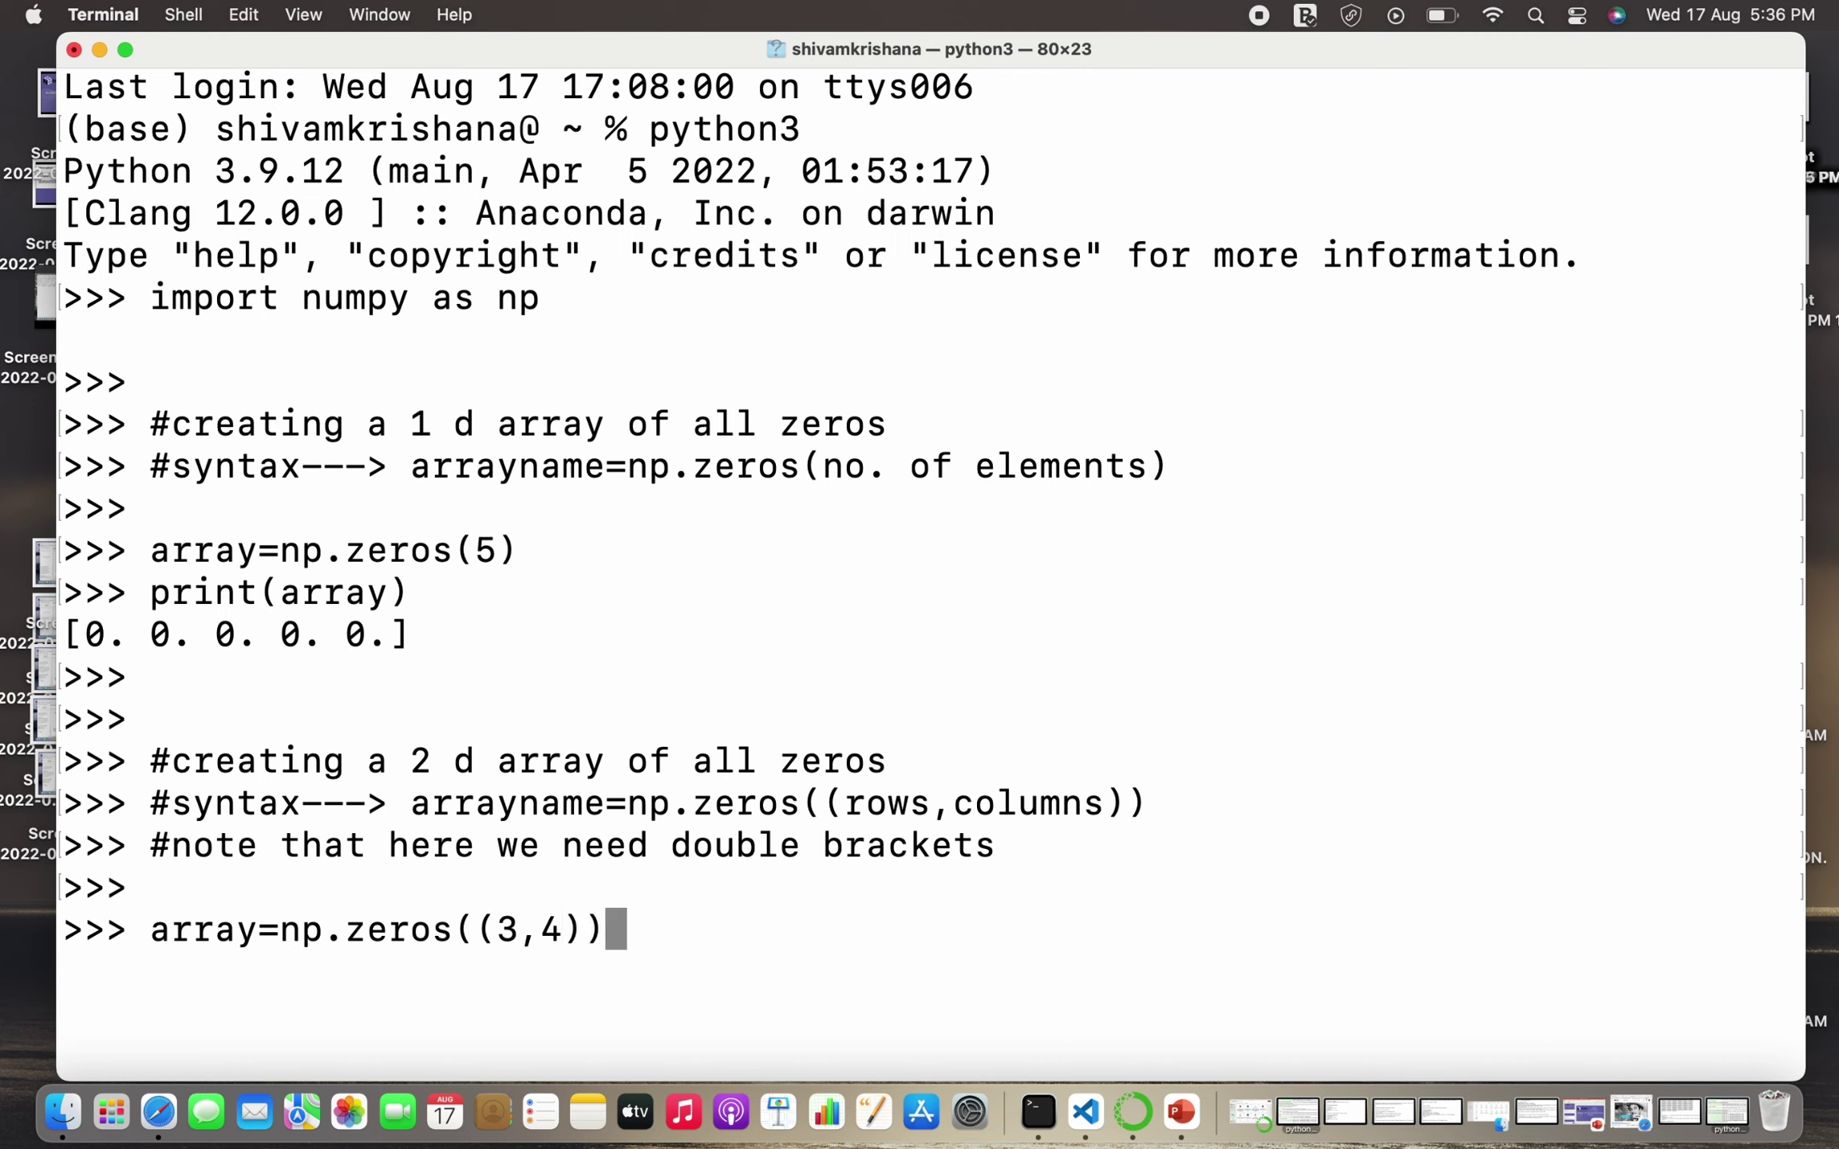
- Run array=np.zeros((3,4)) and print(array), showing three rows of four zeros
key(Return)
text(prin)
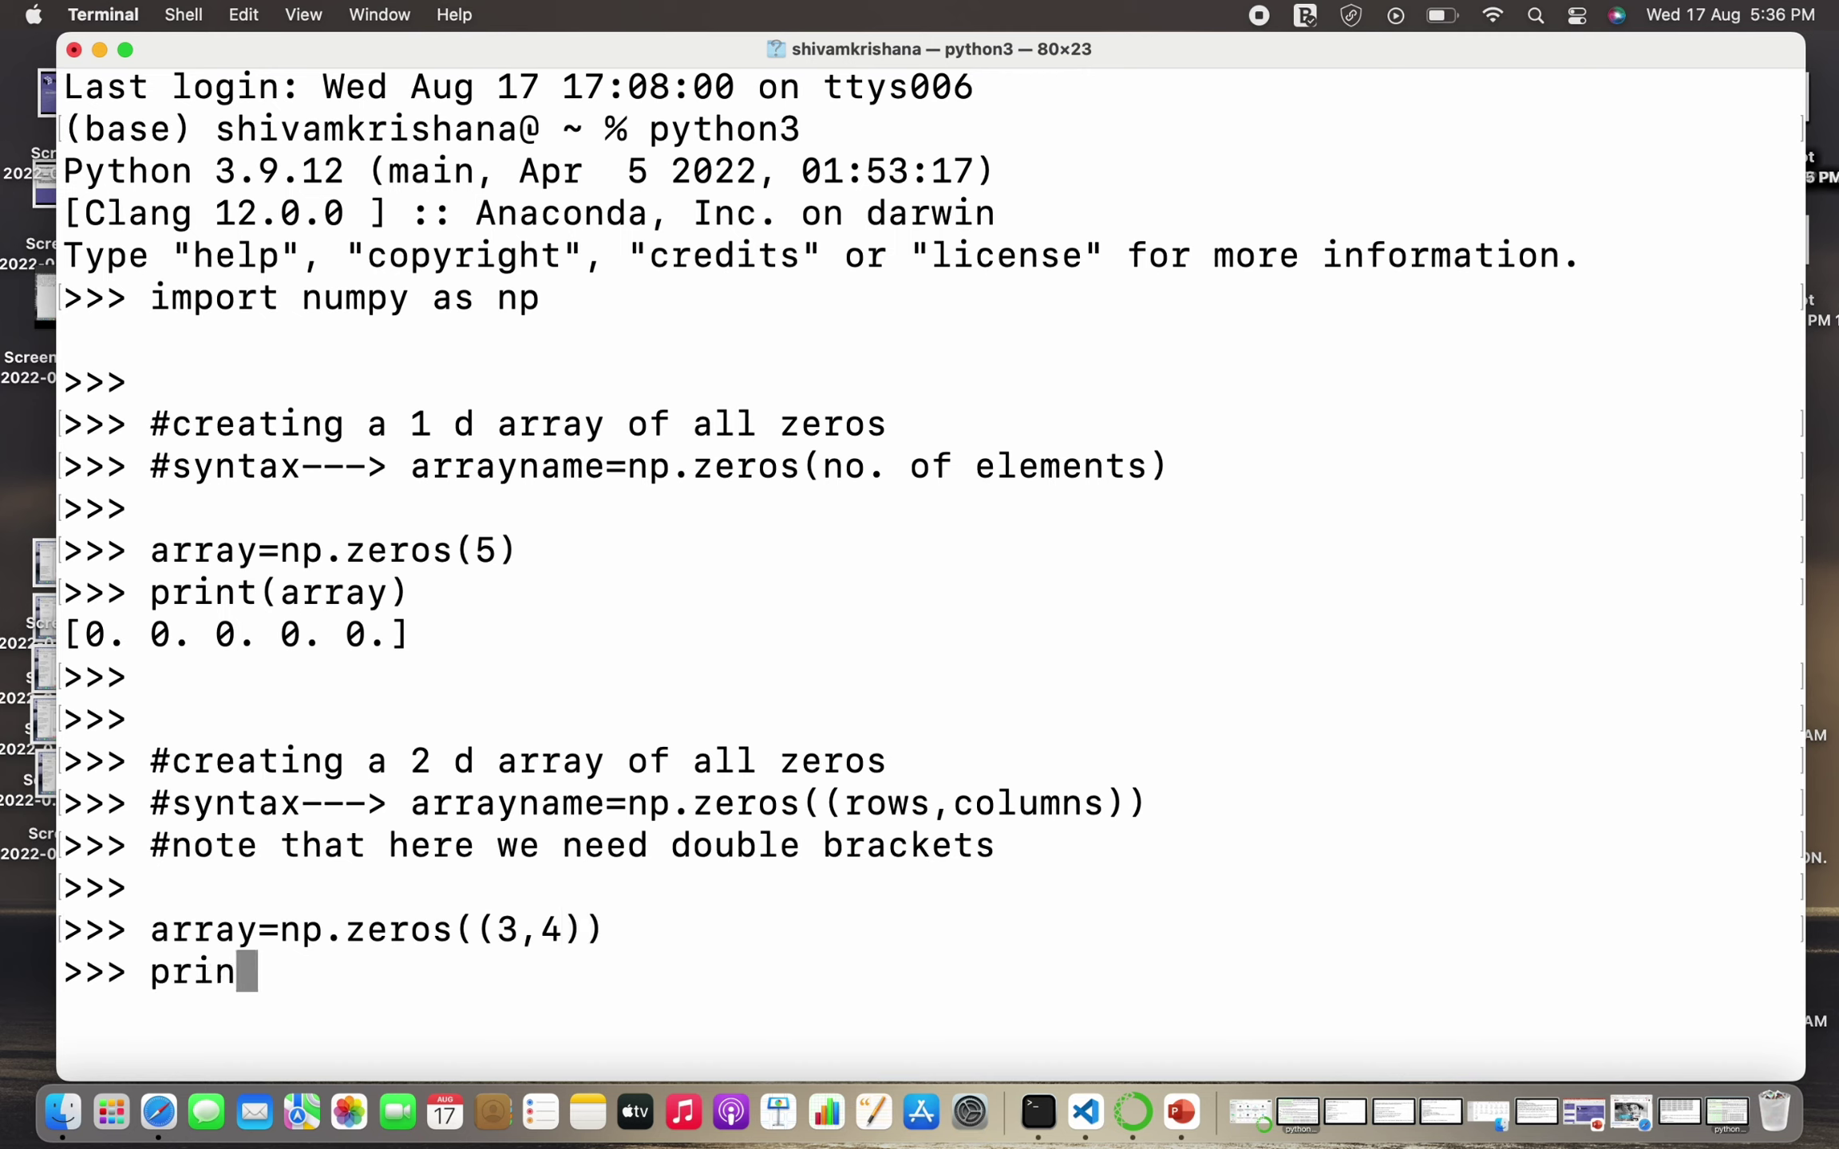
text(t(arr)
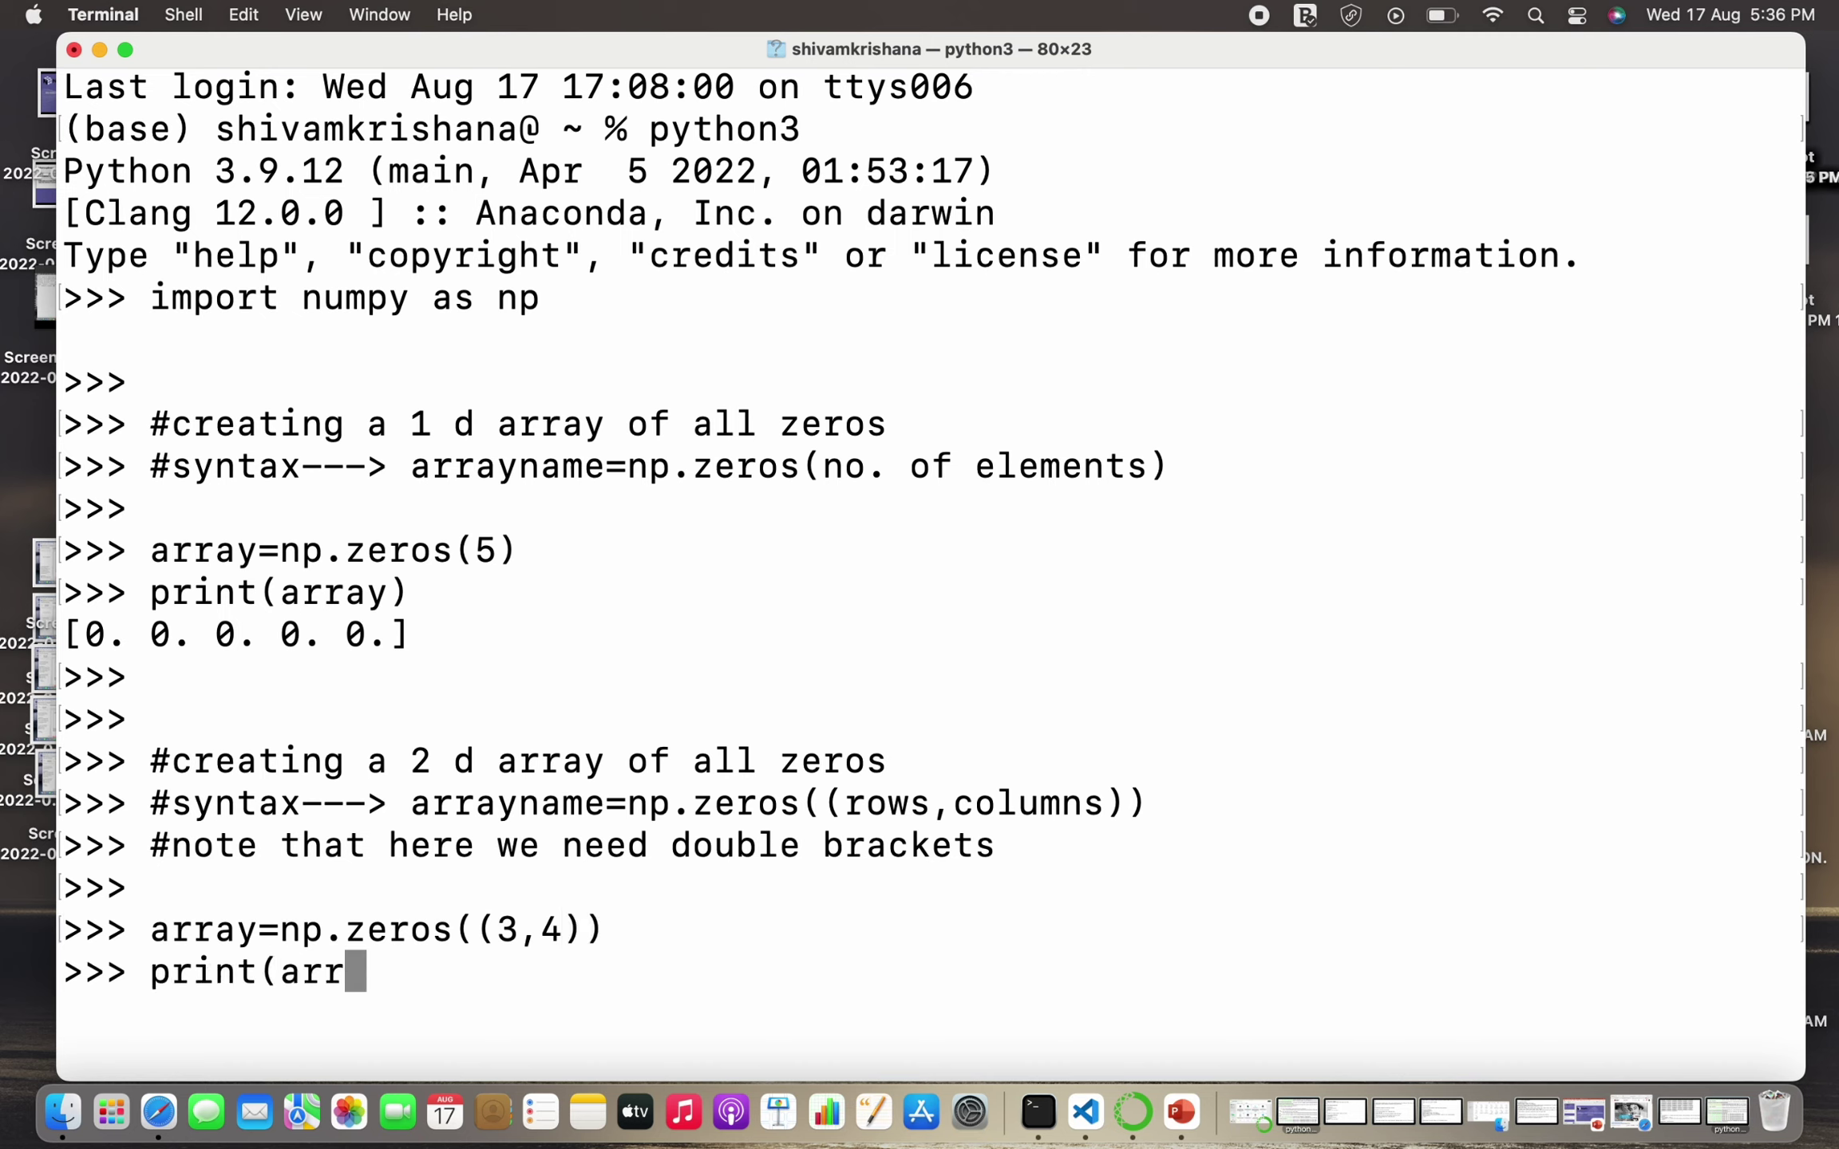
text(ay))
key(Return)
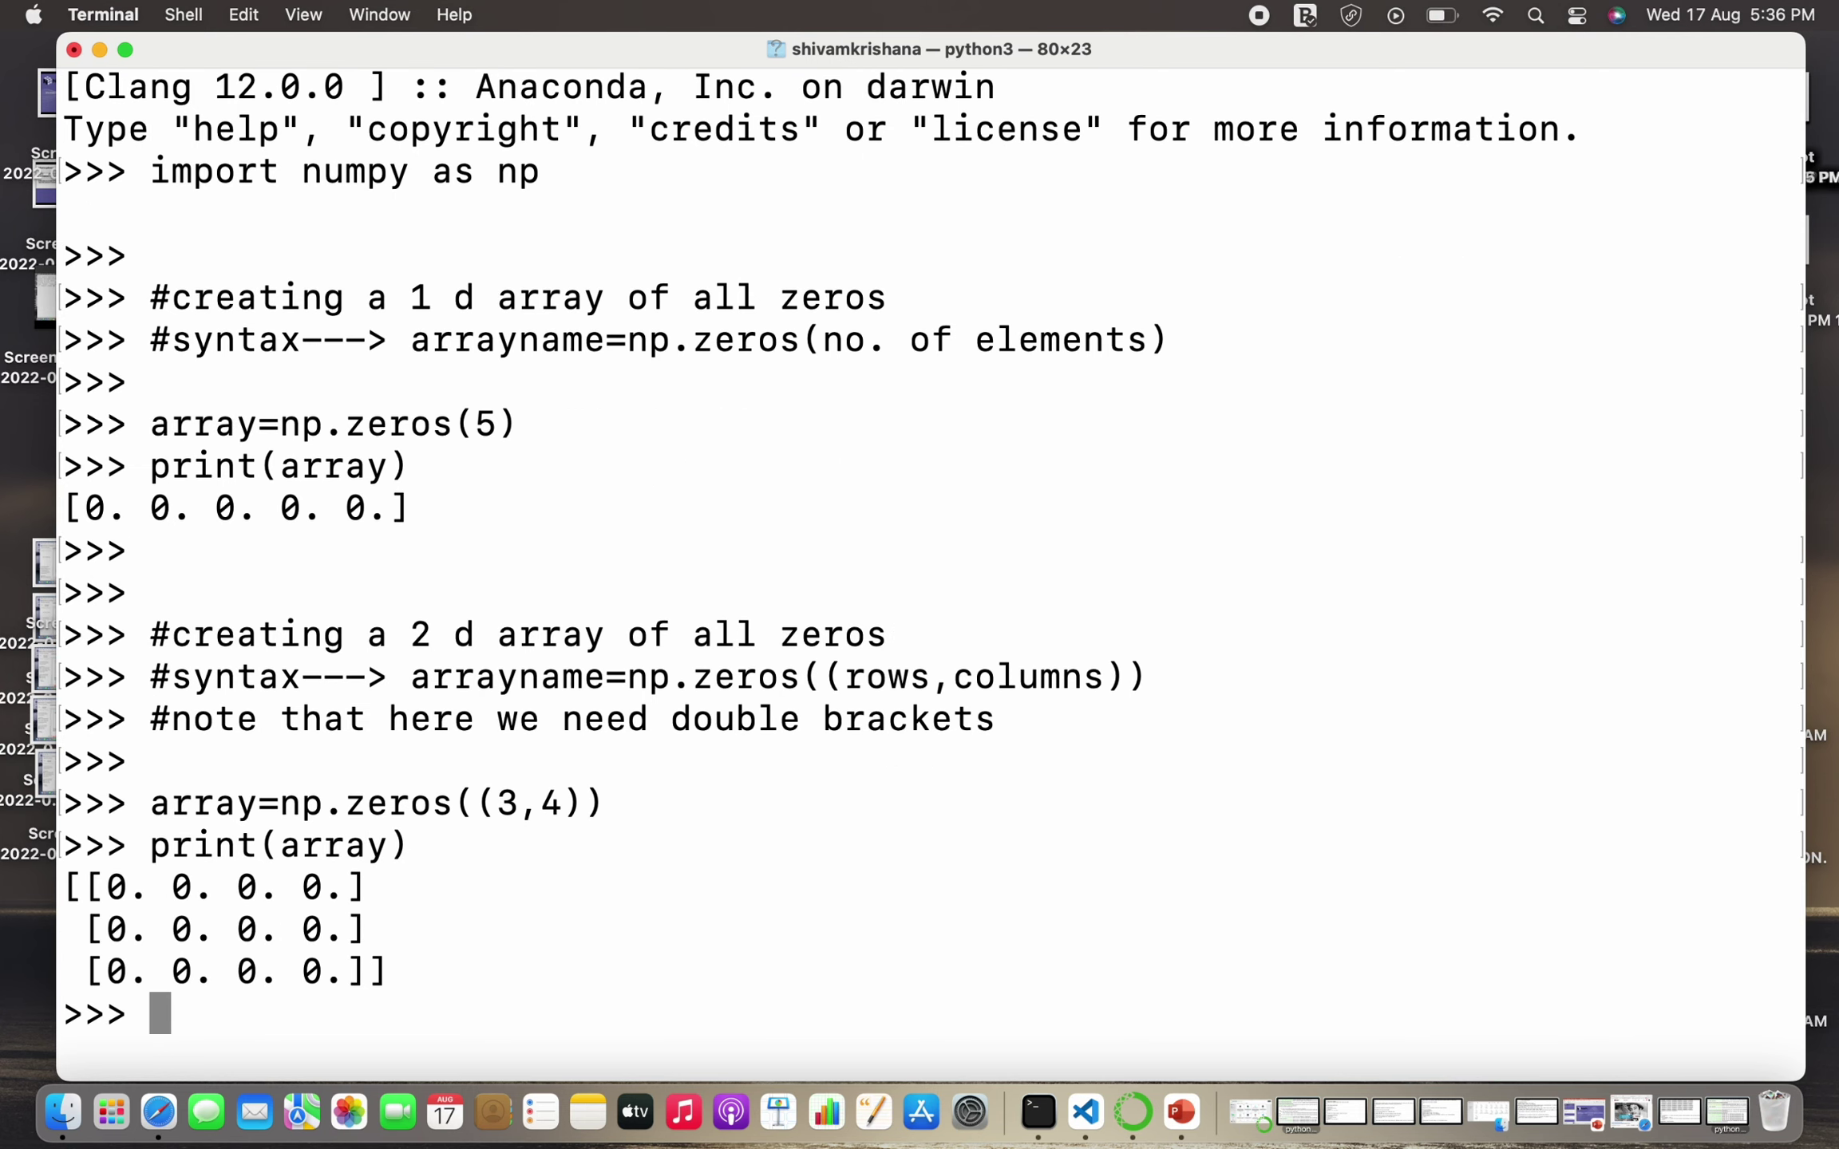
key(Return)
key(Return)
key(Return)
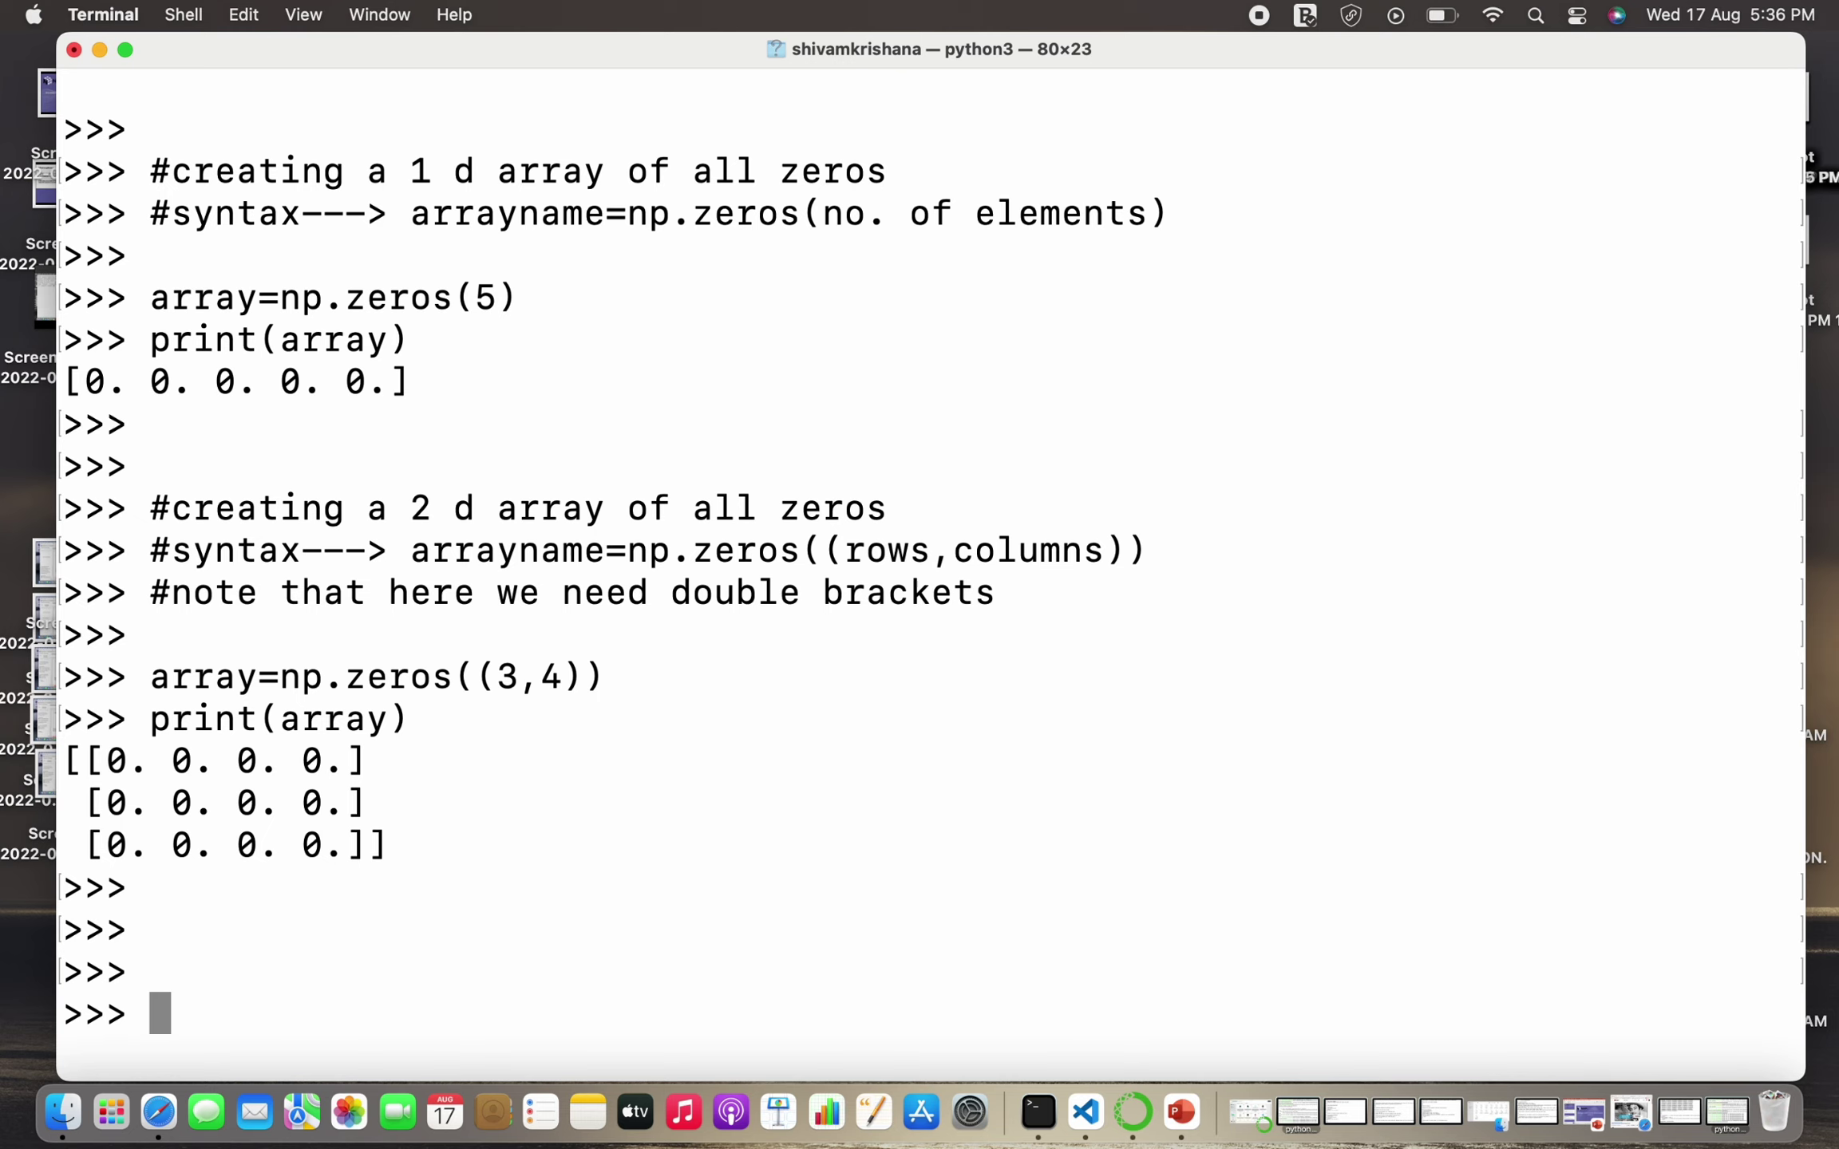
text(#c)
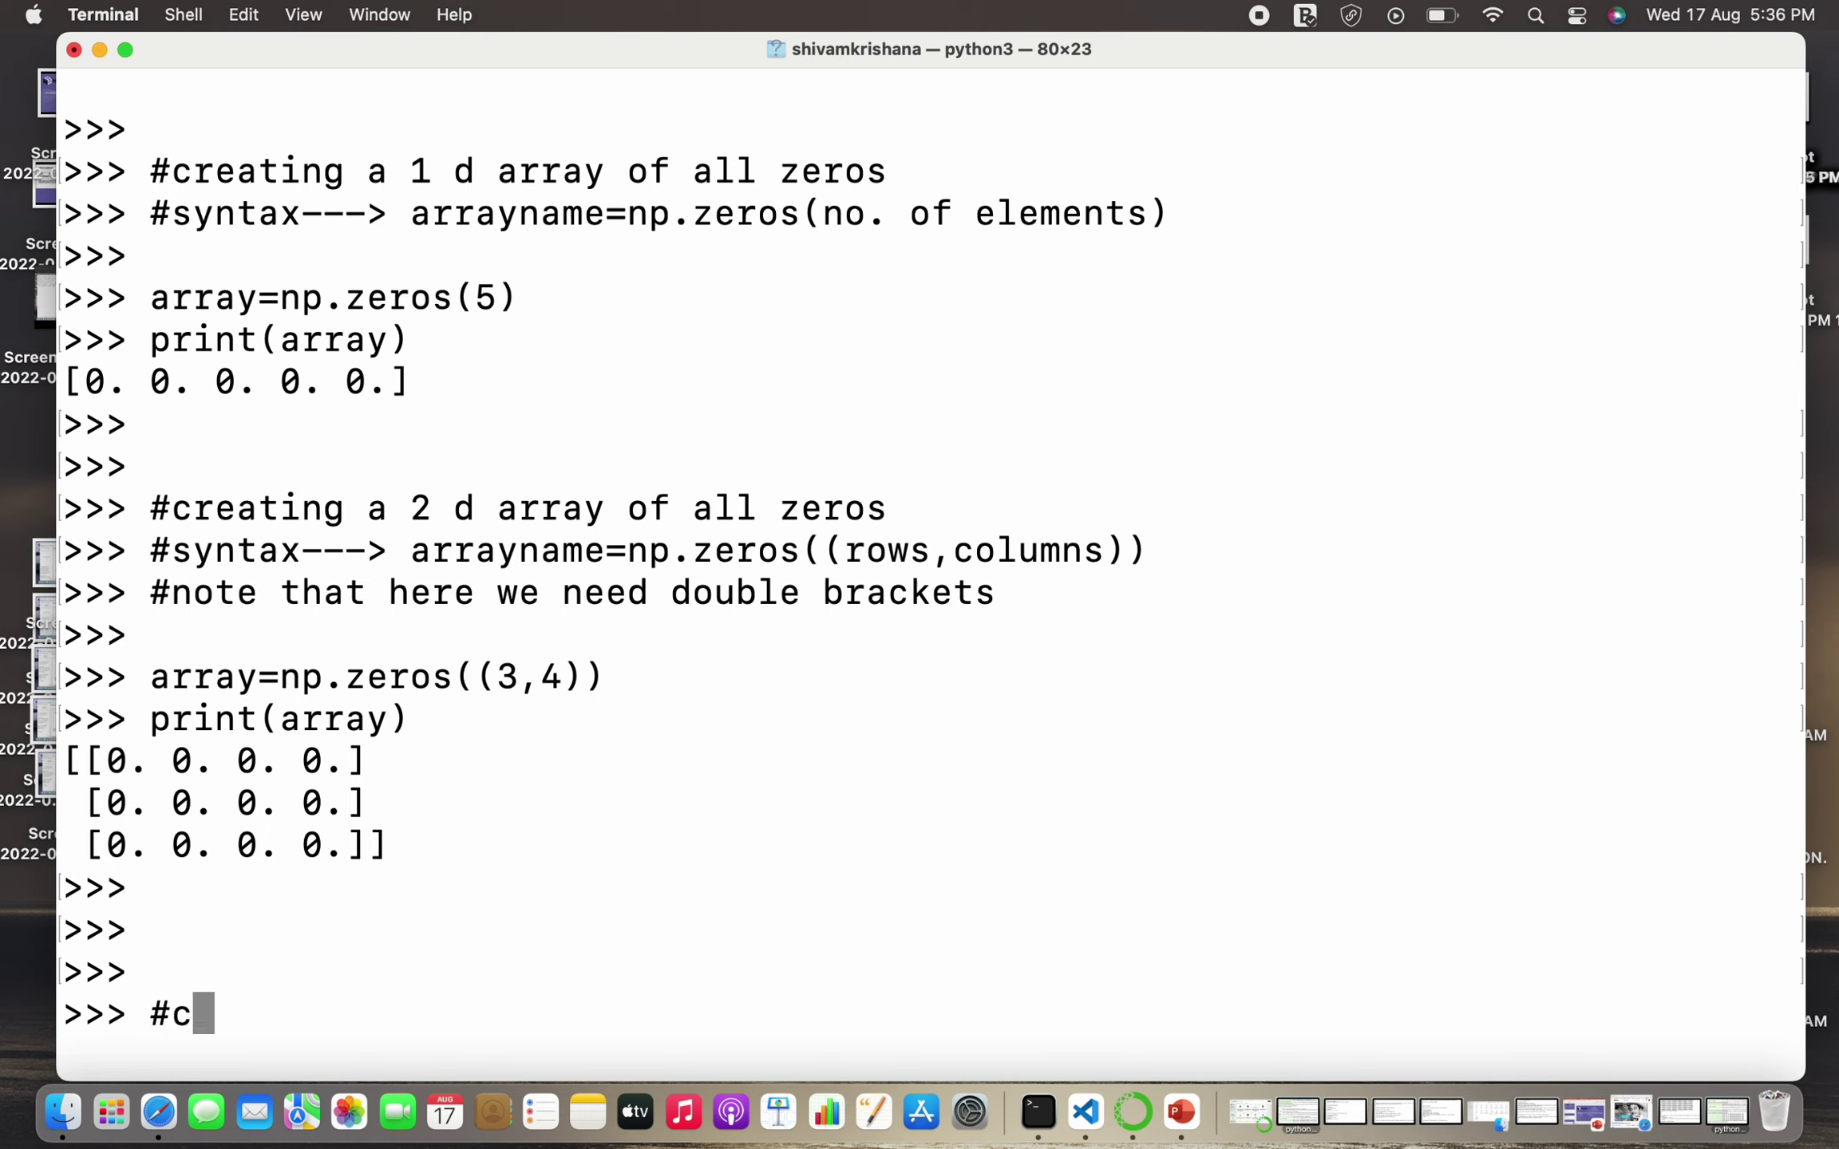
text(reating )
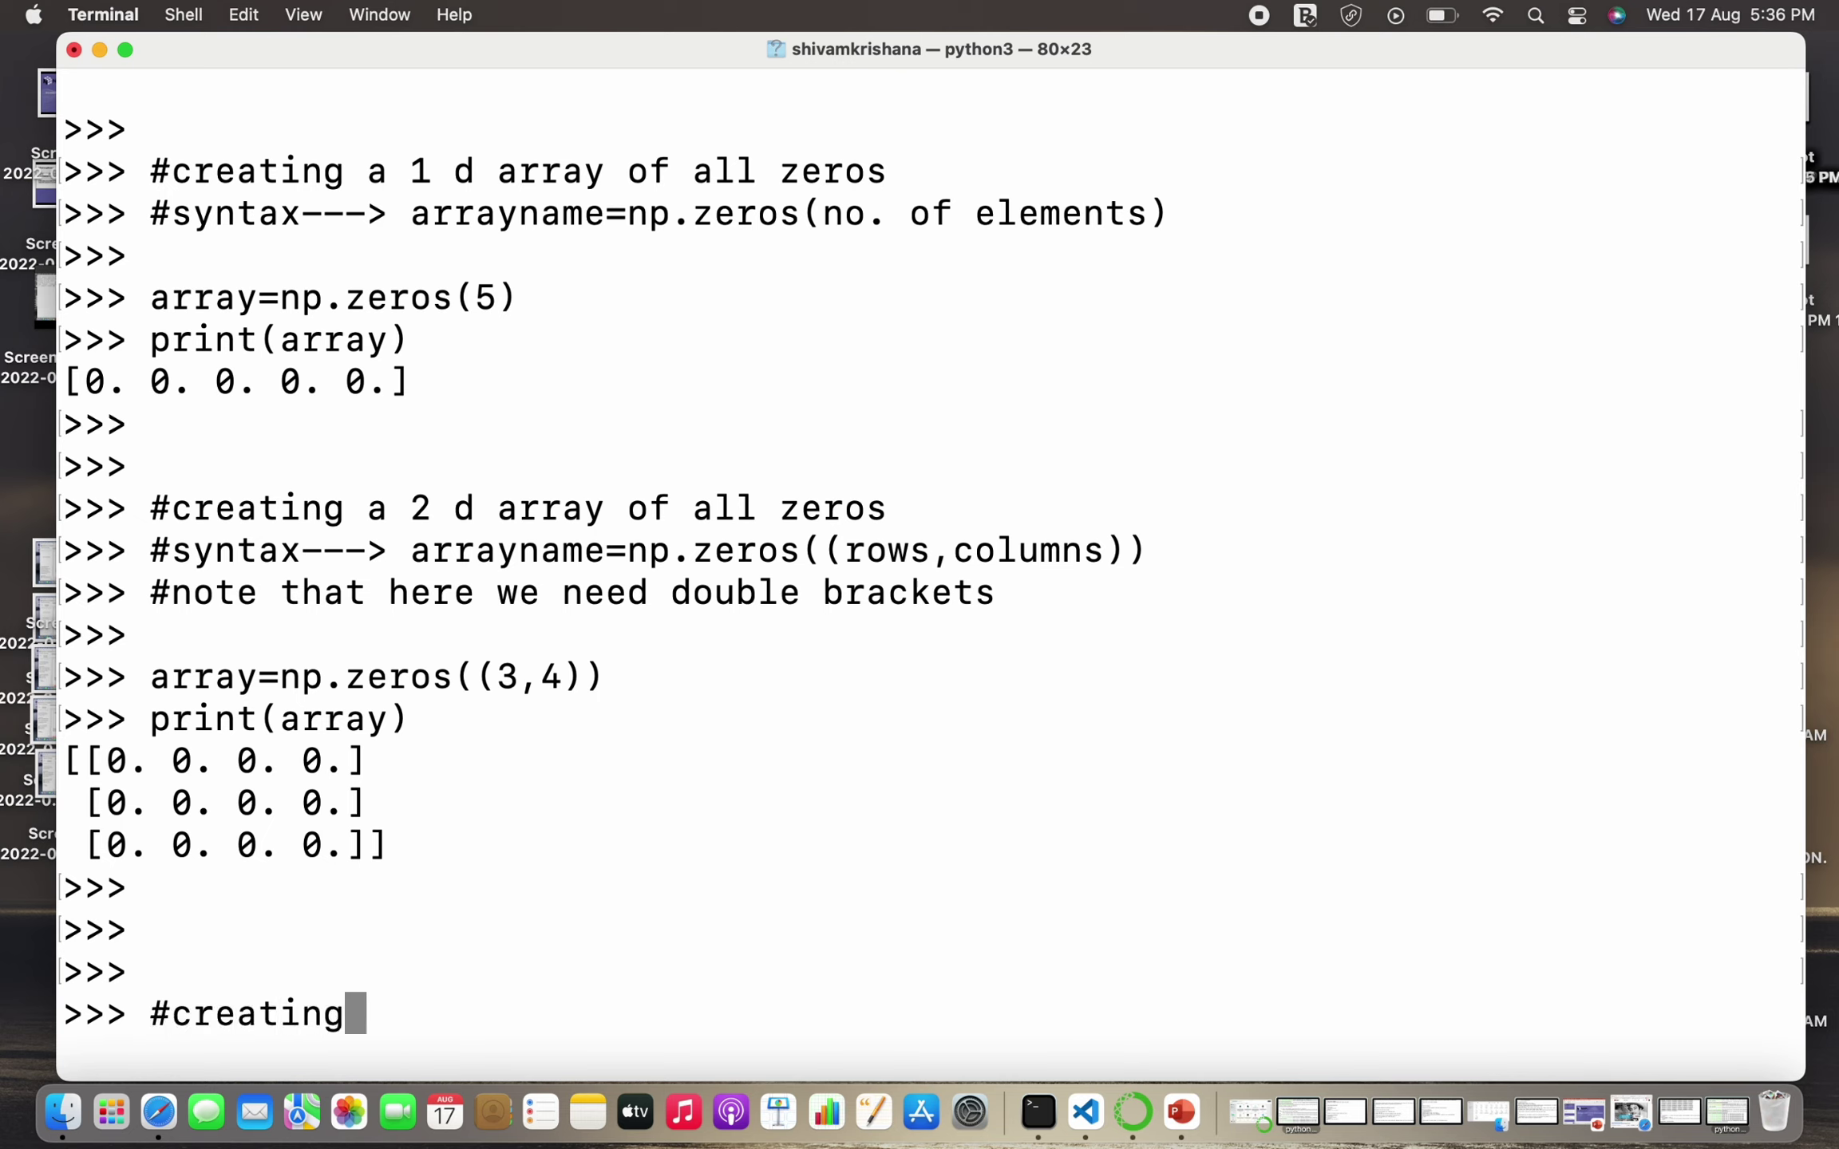
text(a 1)
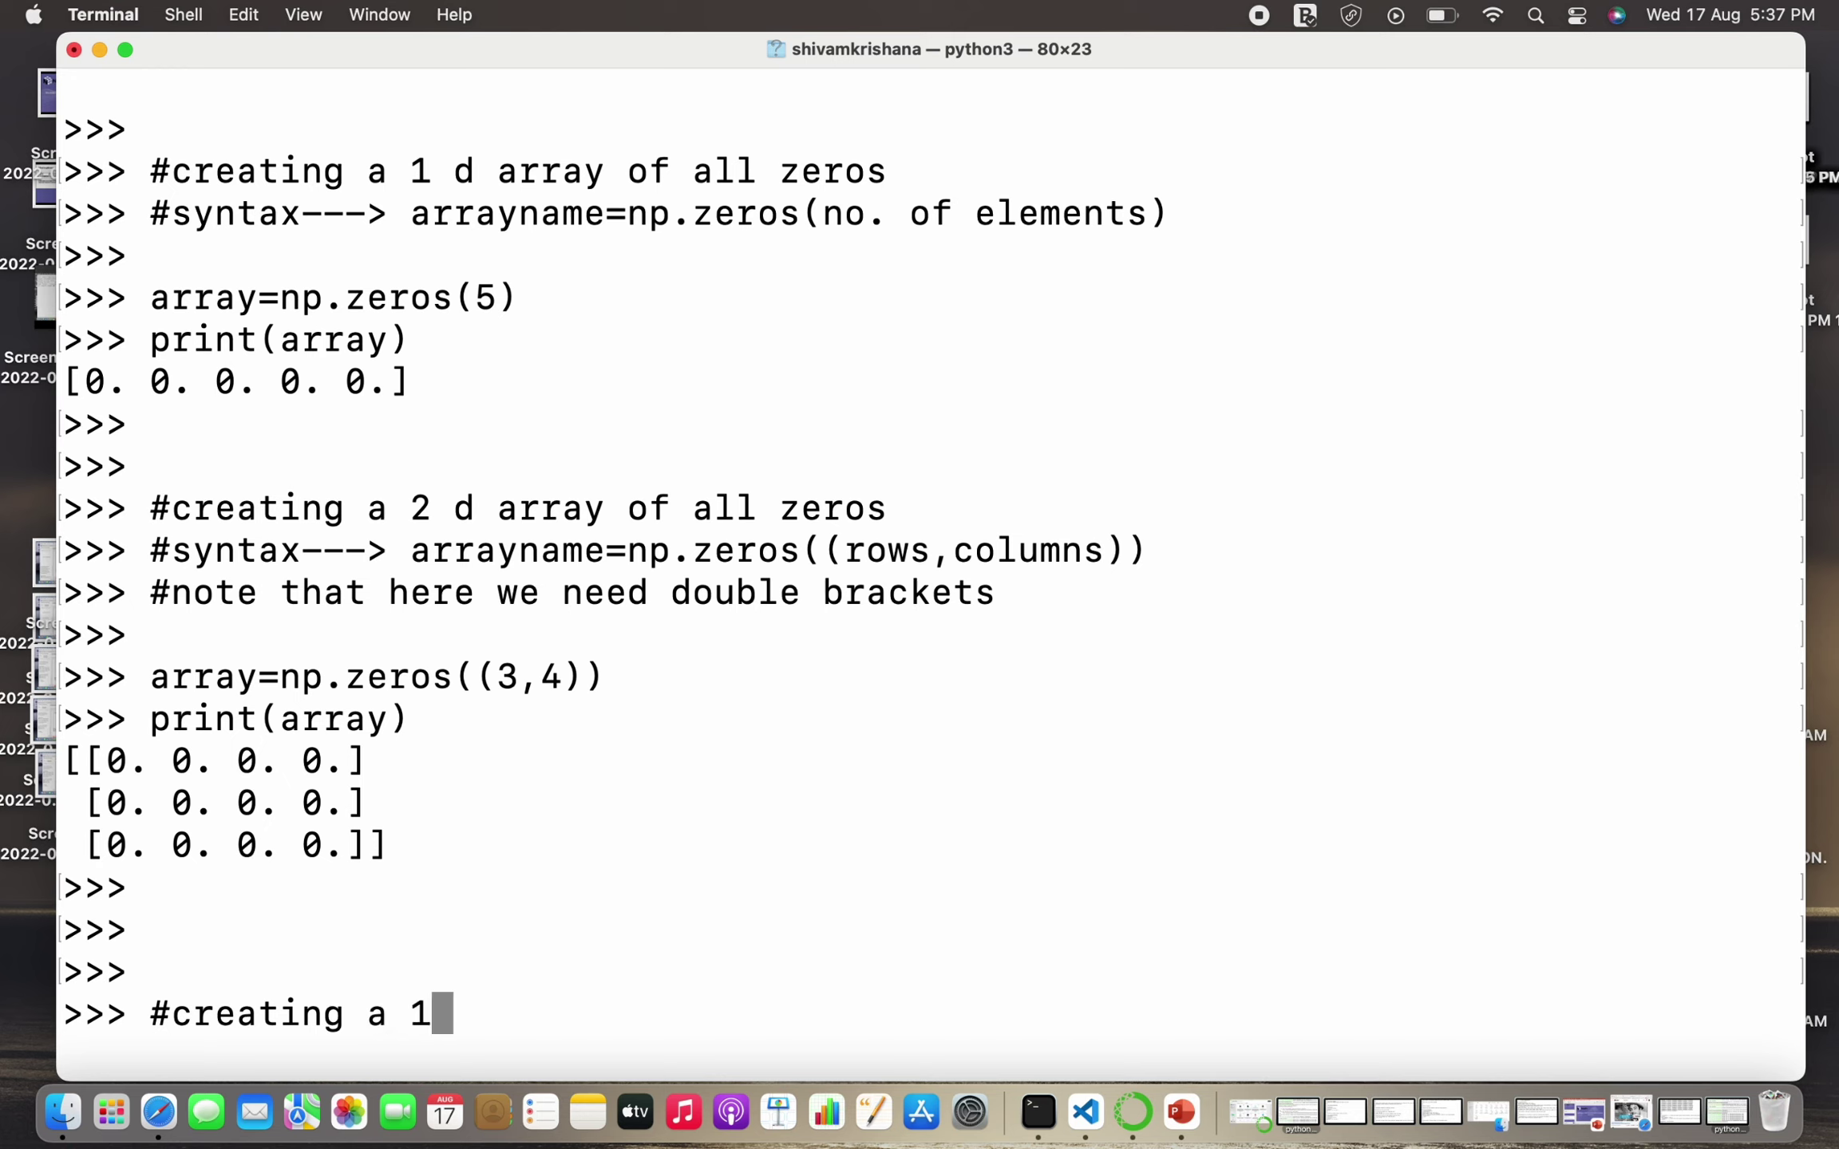
text(d a)
text(rray )
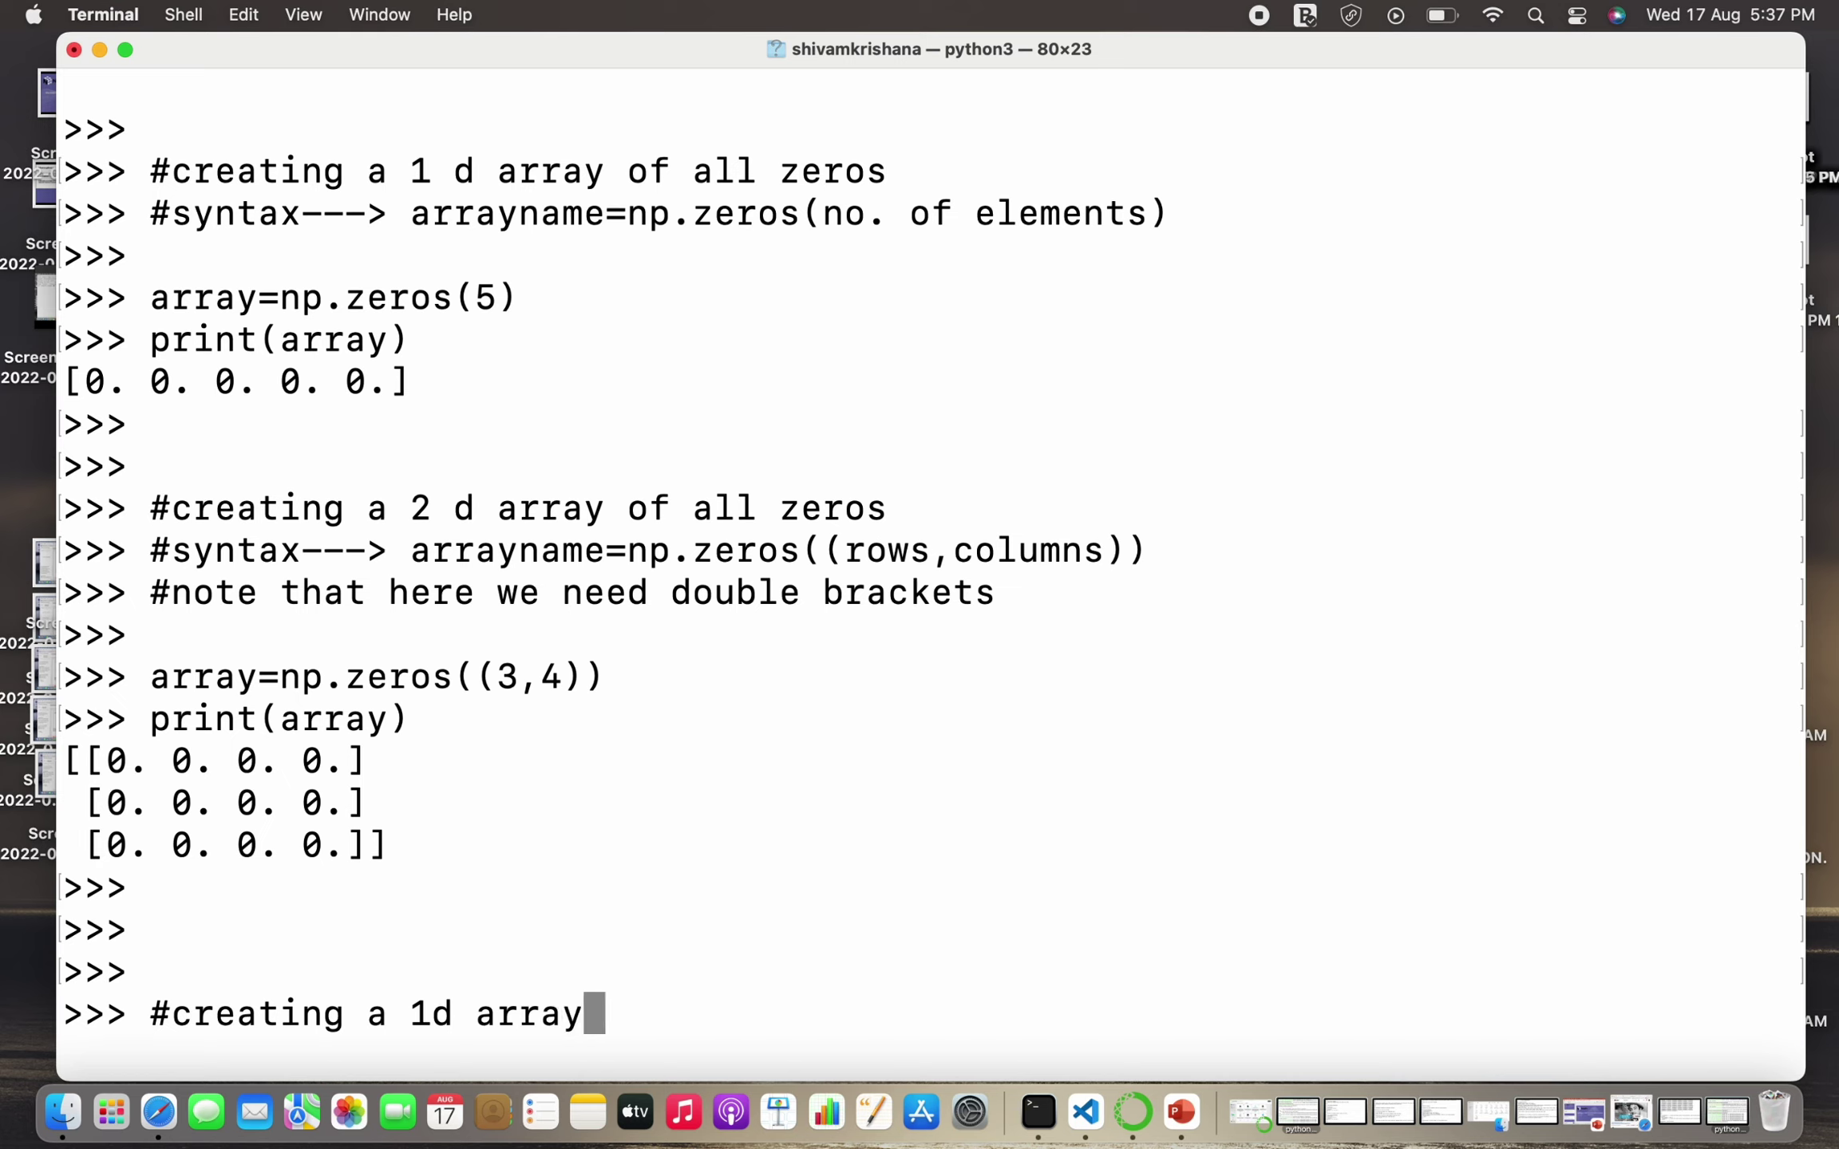
text(of a)
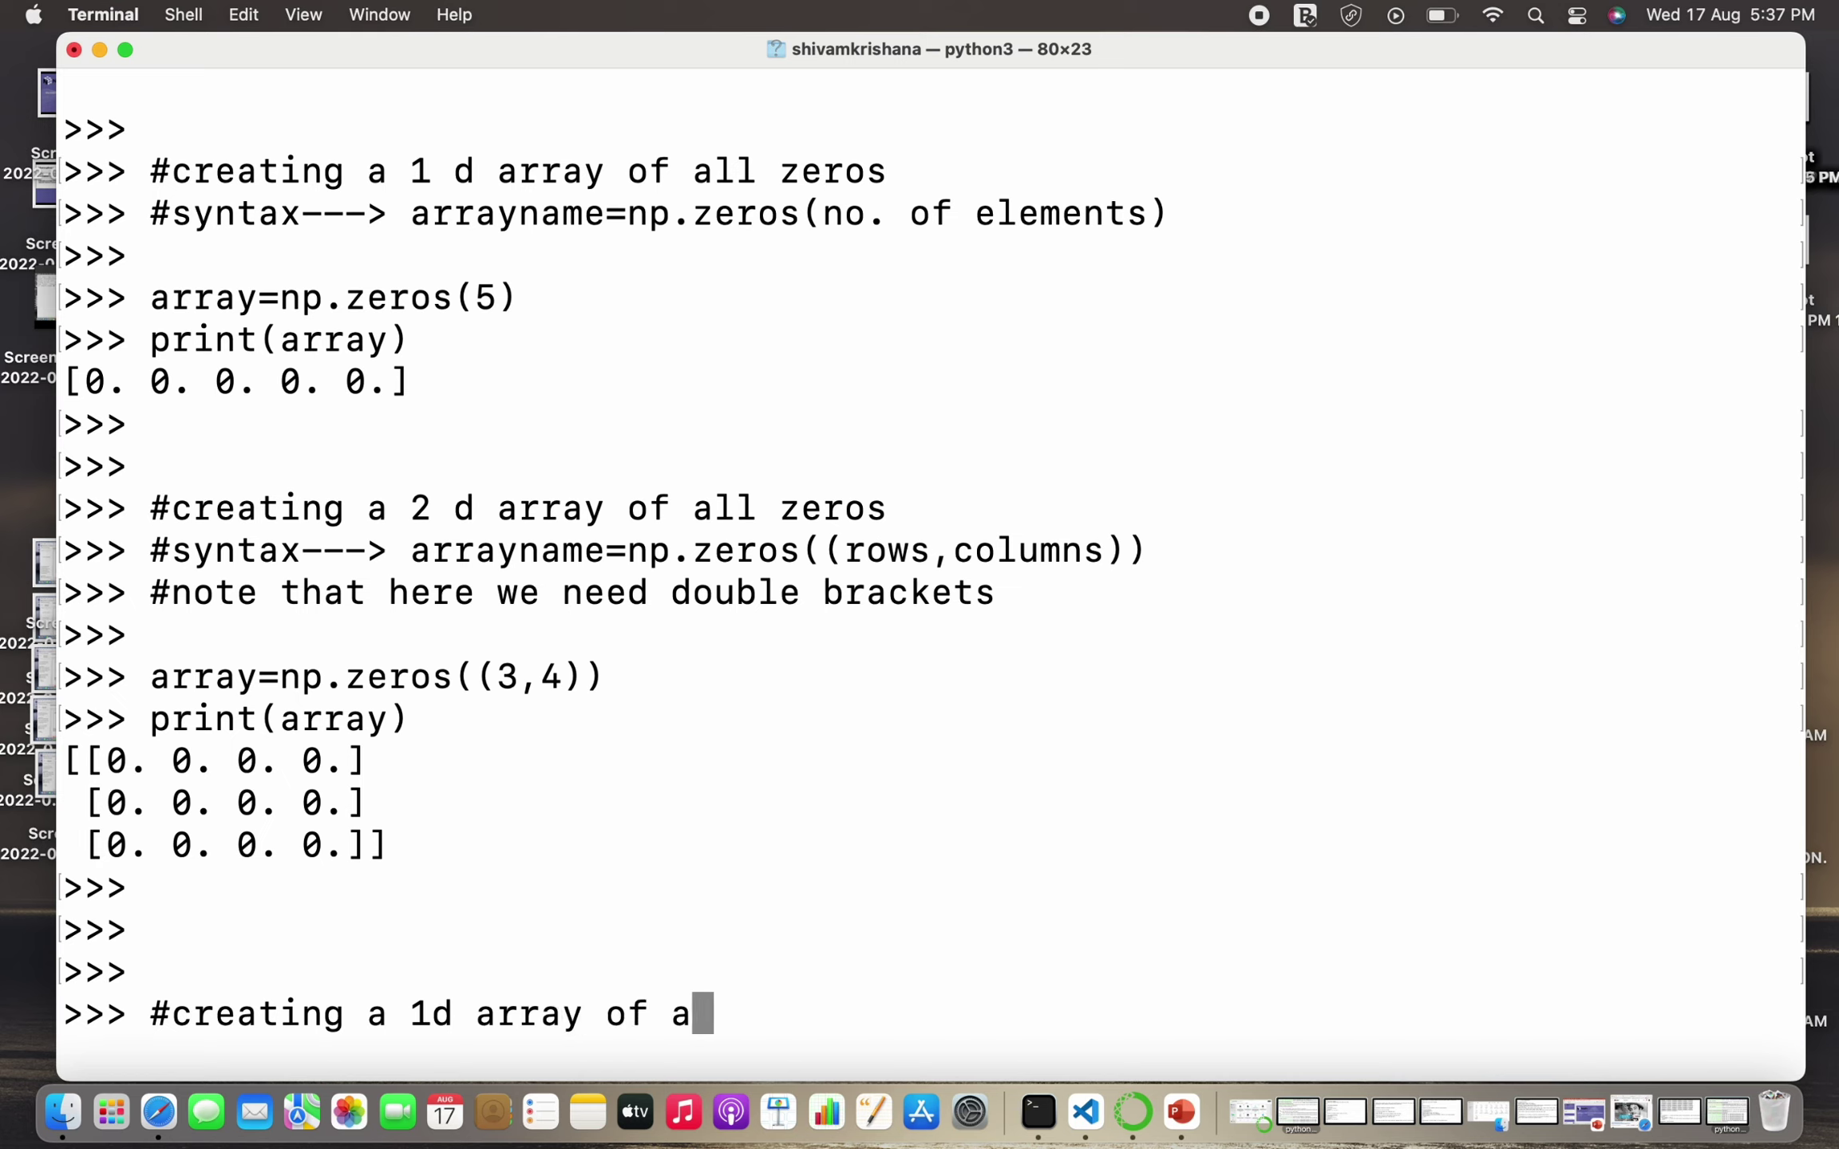
text(ll )
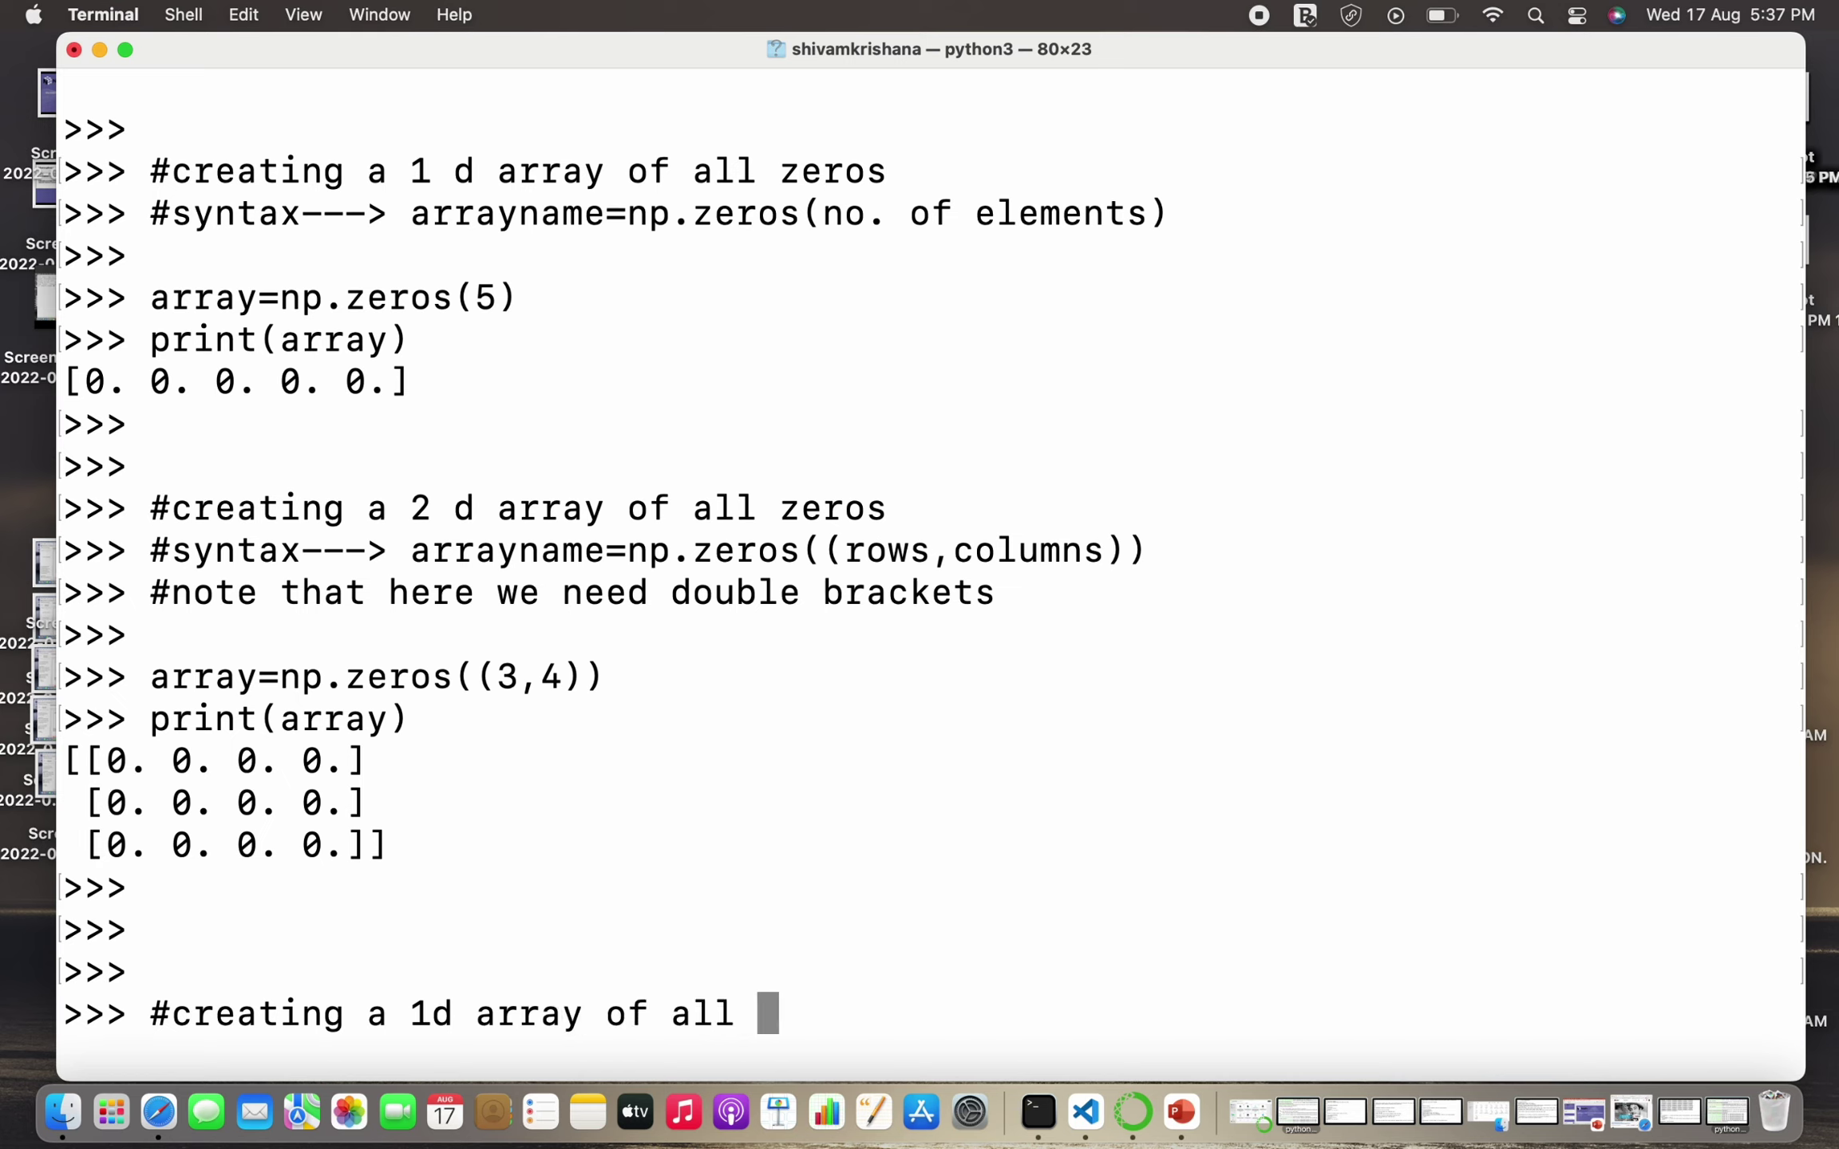
text(on)
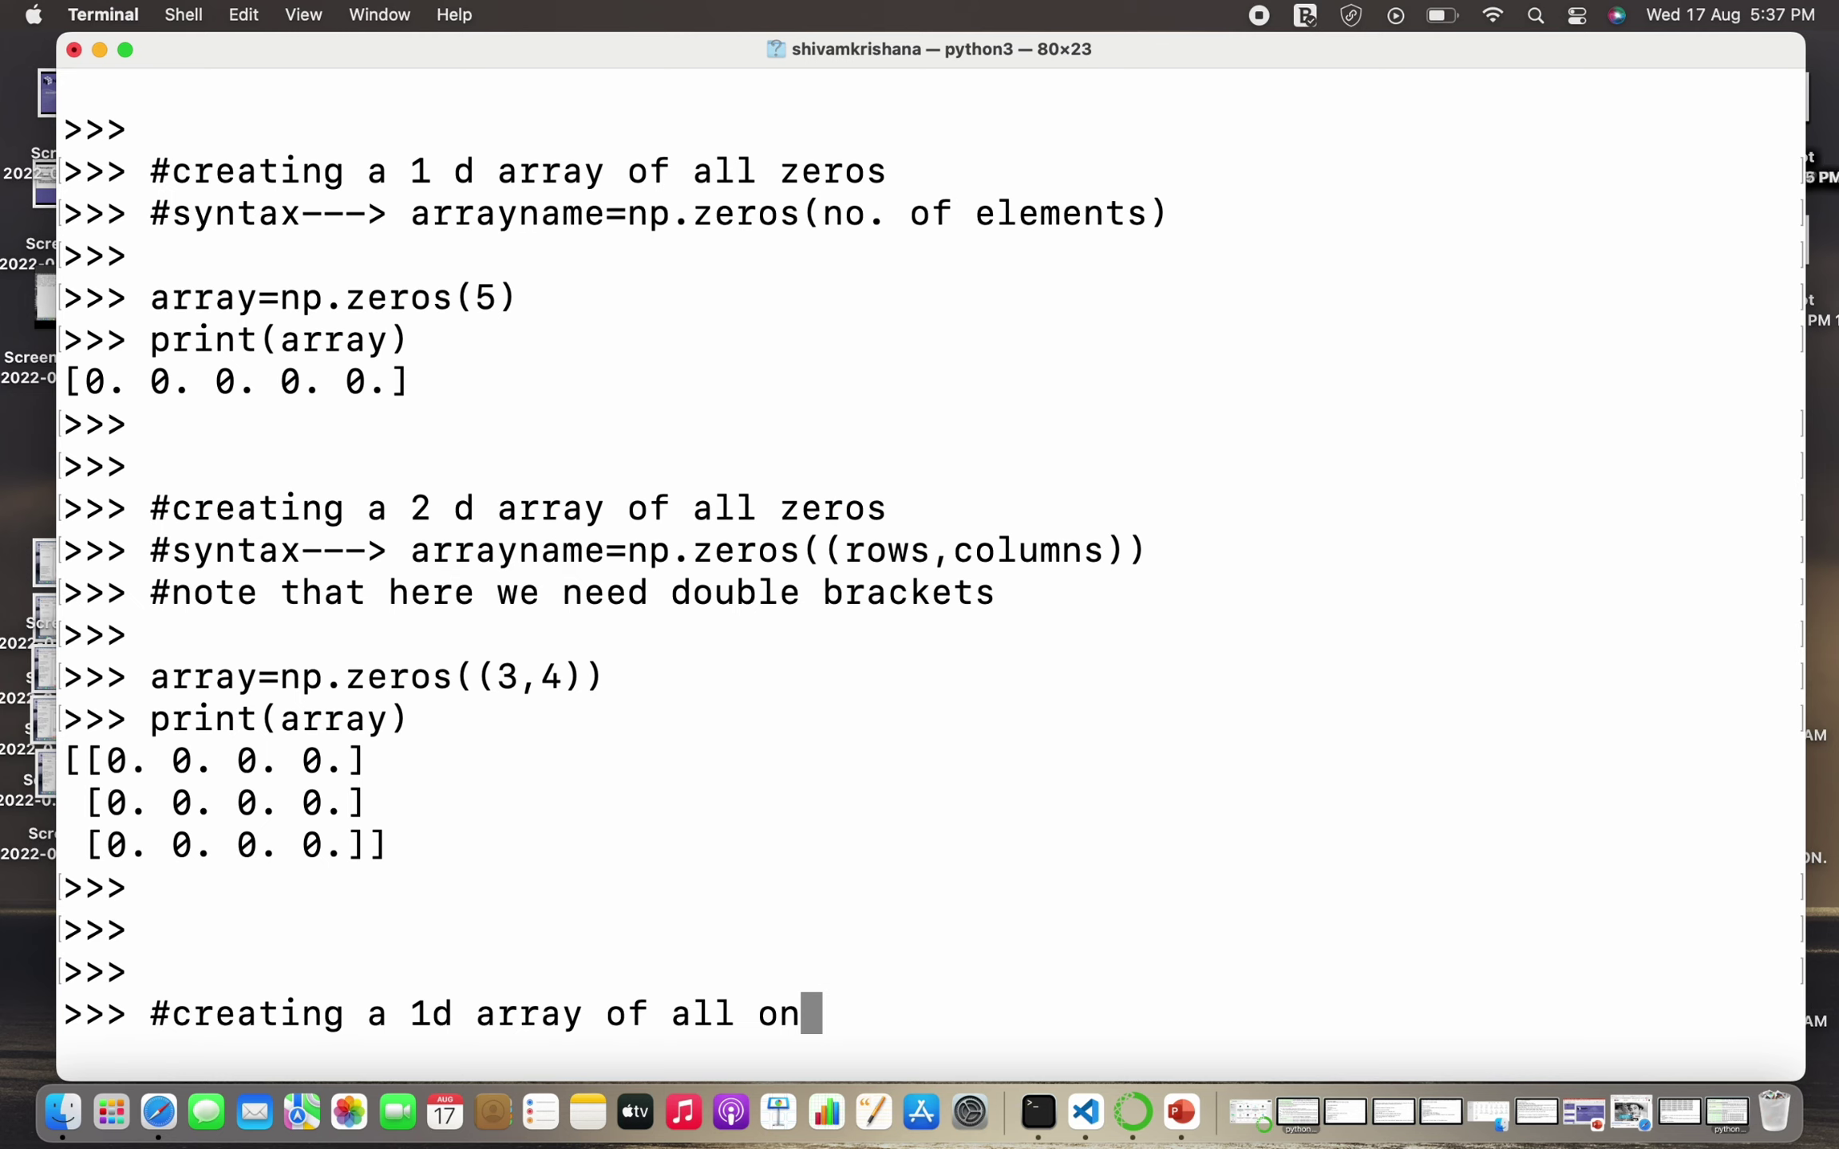
text(es)
- Add comments on a 1-D all-ones array, noting that ones replaces zeros in the syntax
key(Return)
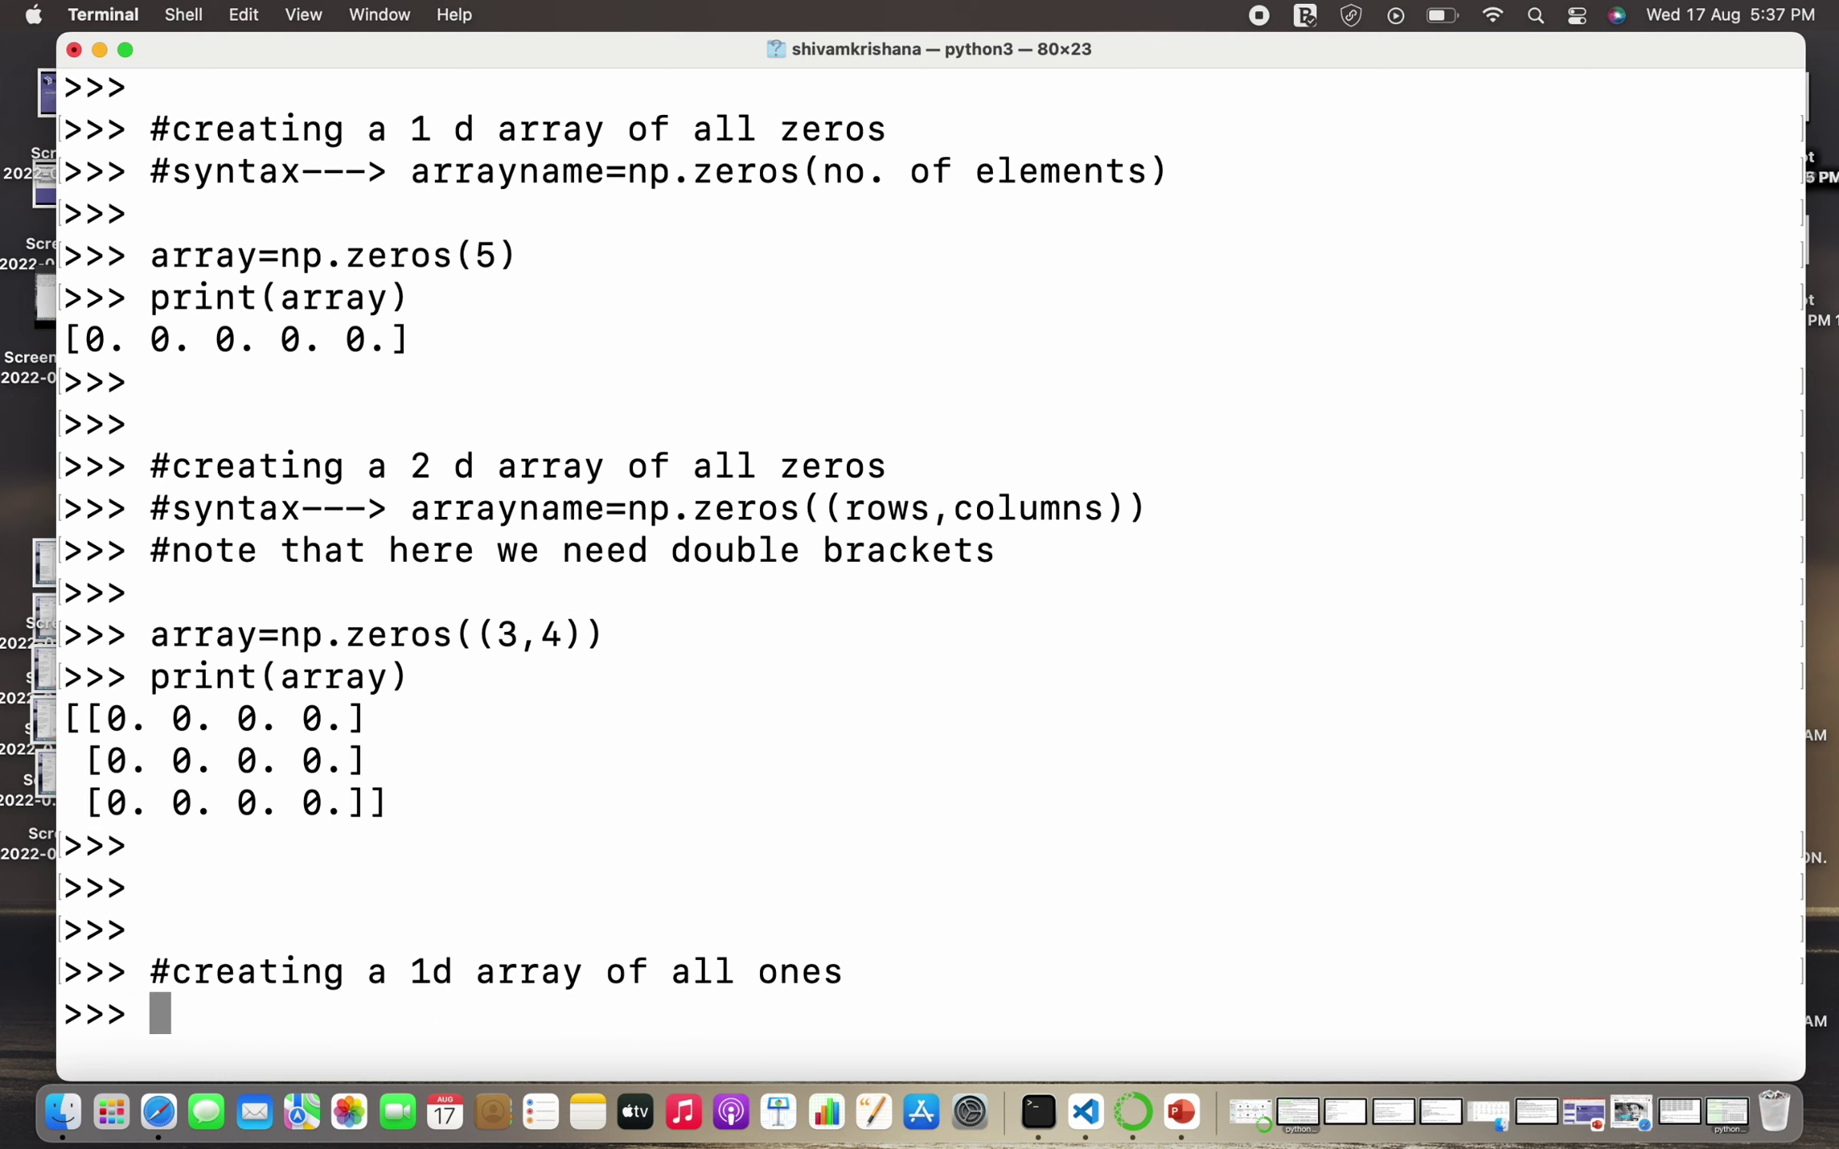
text(#)
text(synt)
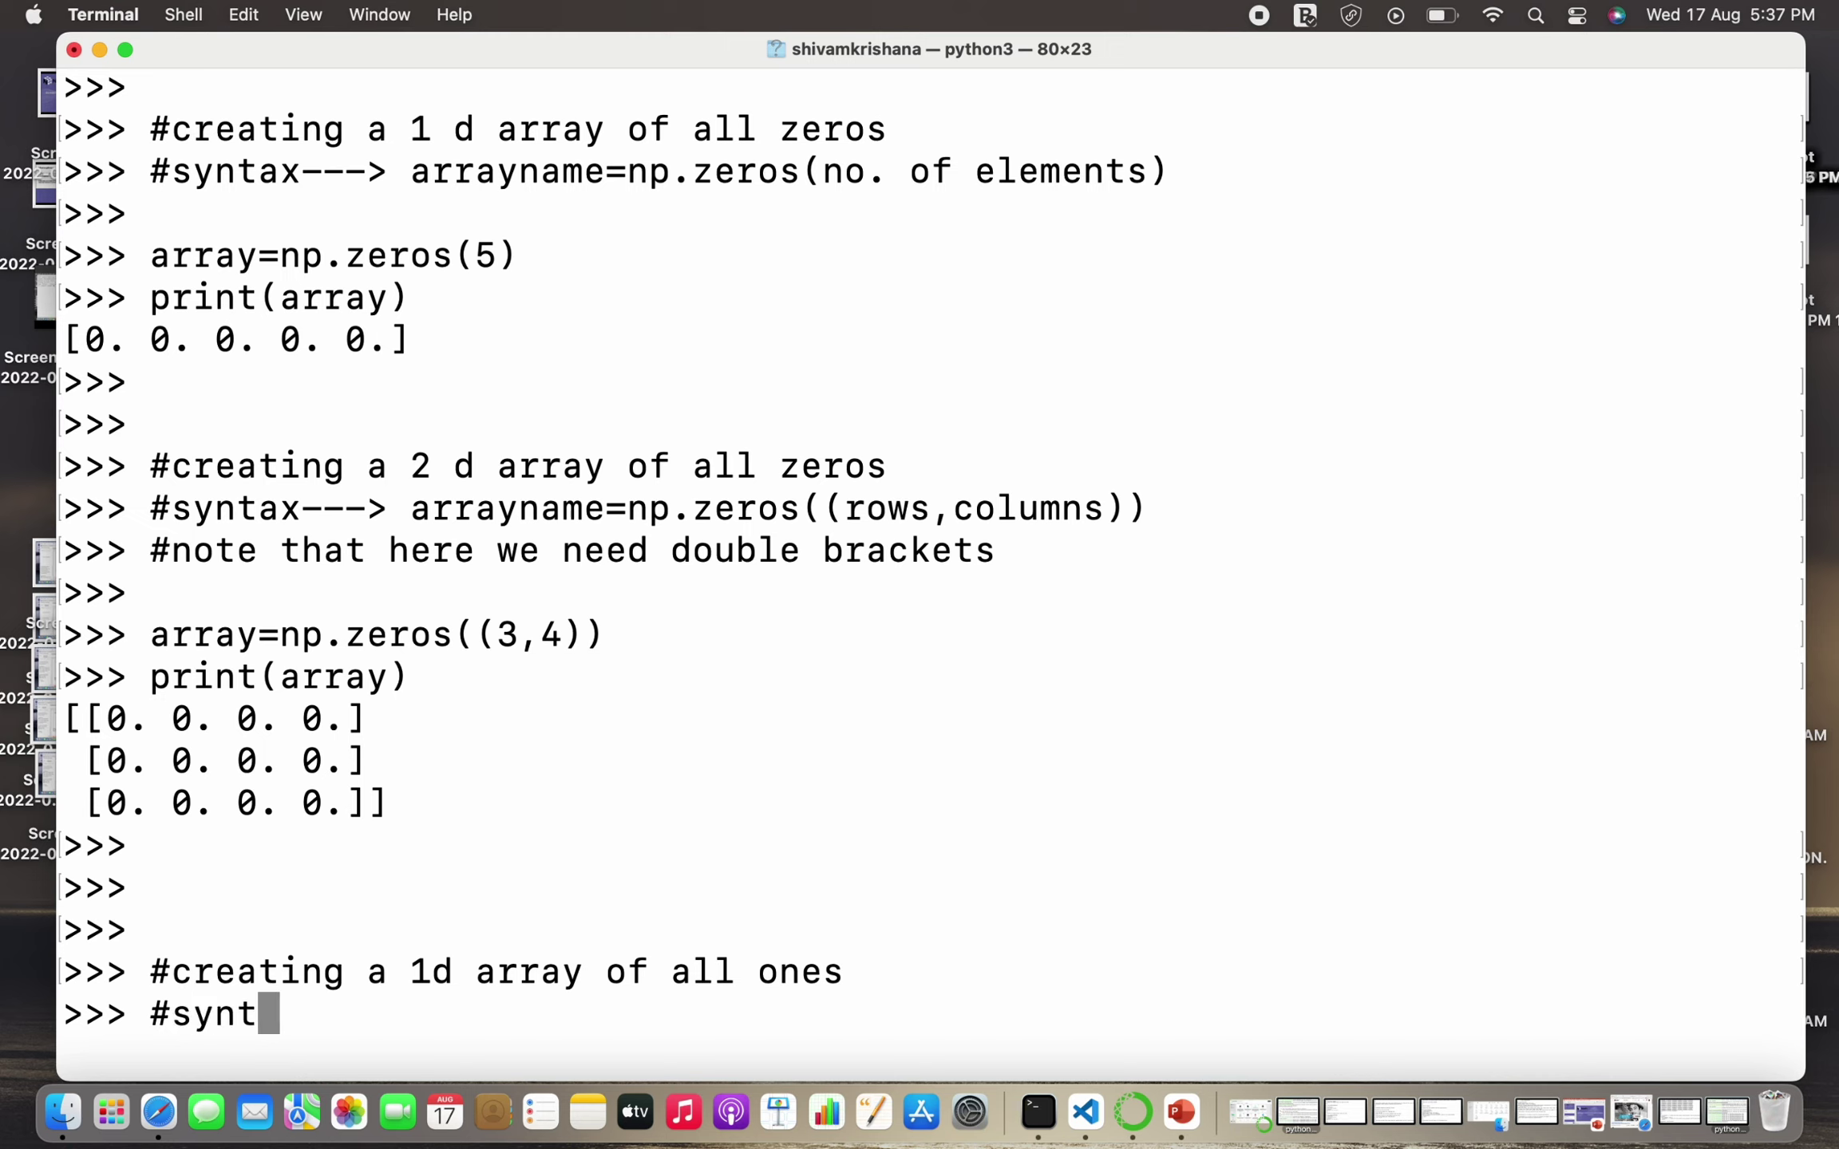
text(ax is )
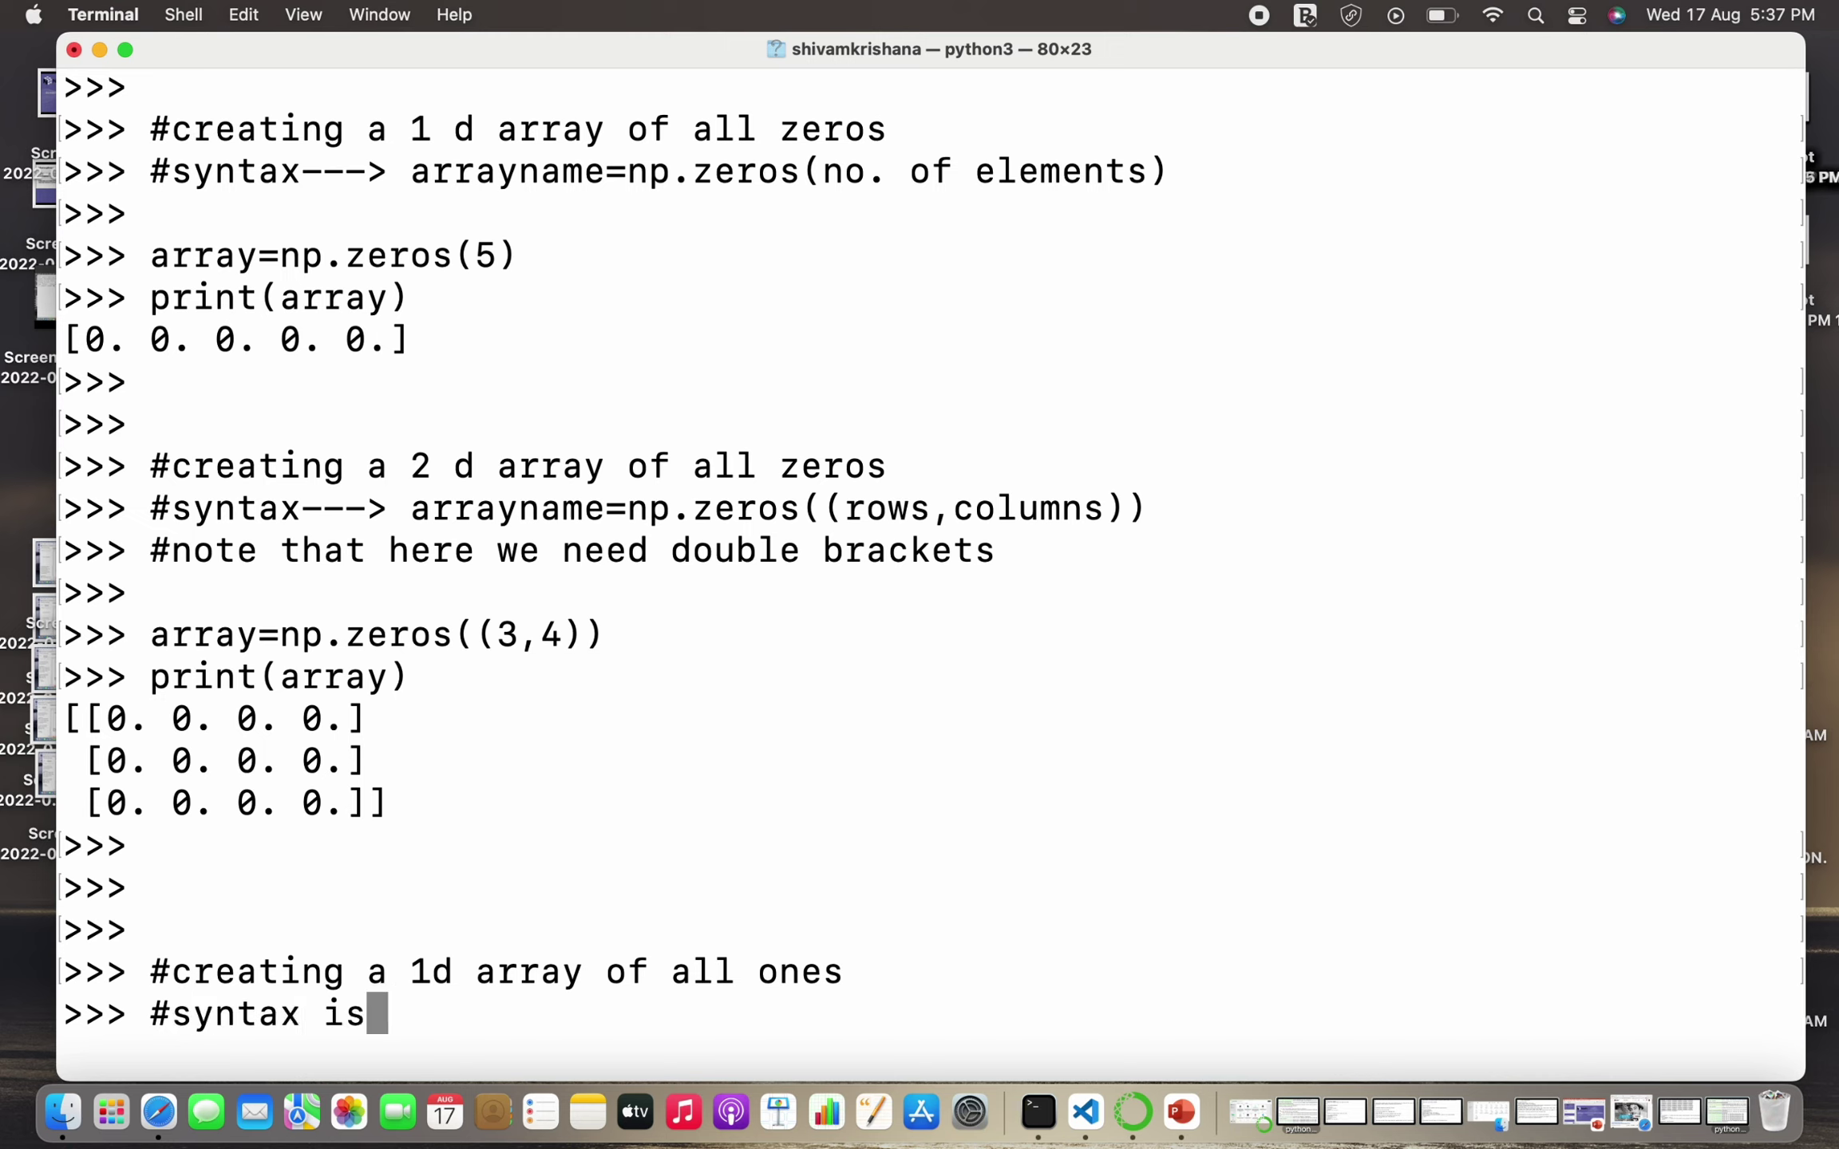
text(same )
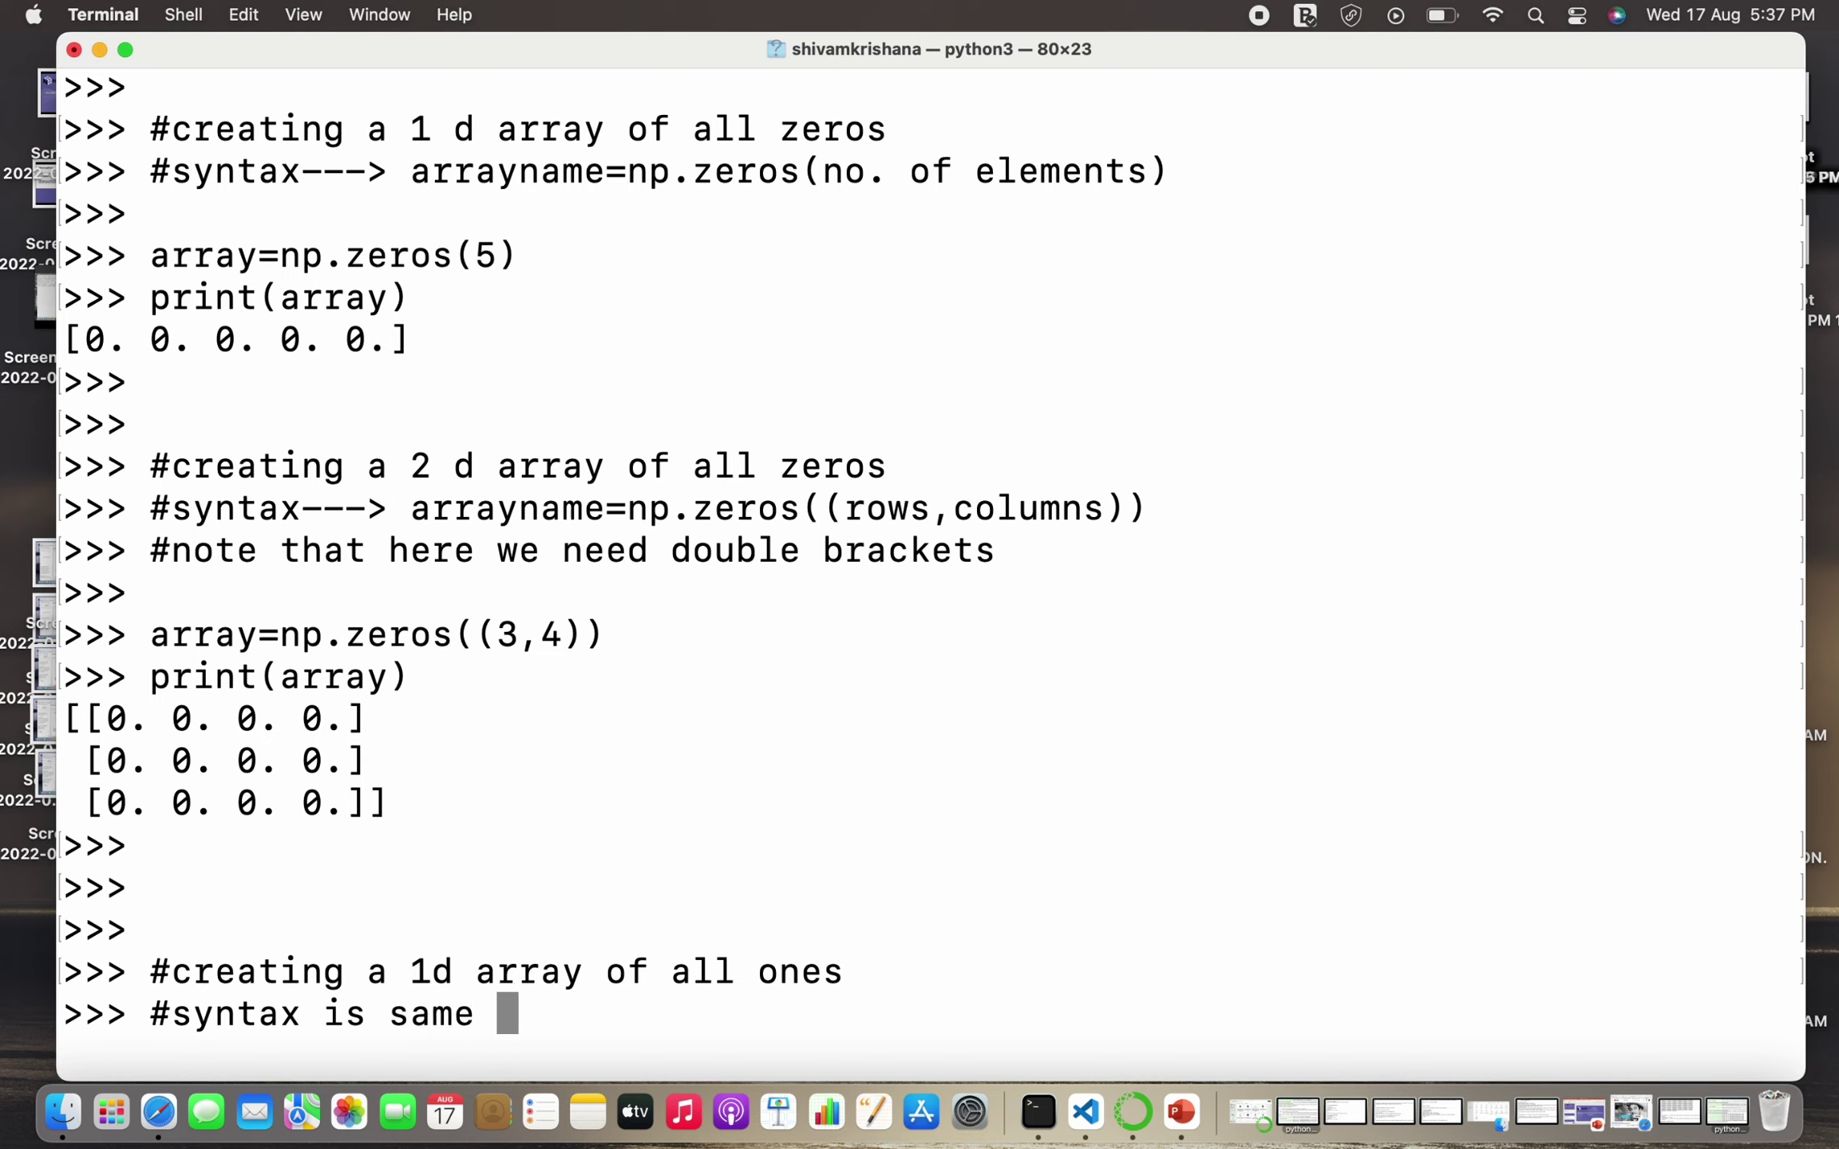
text(as prev)
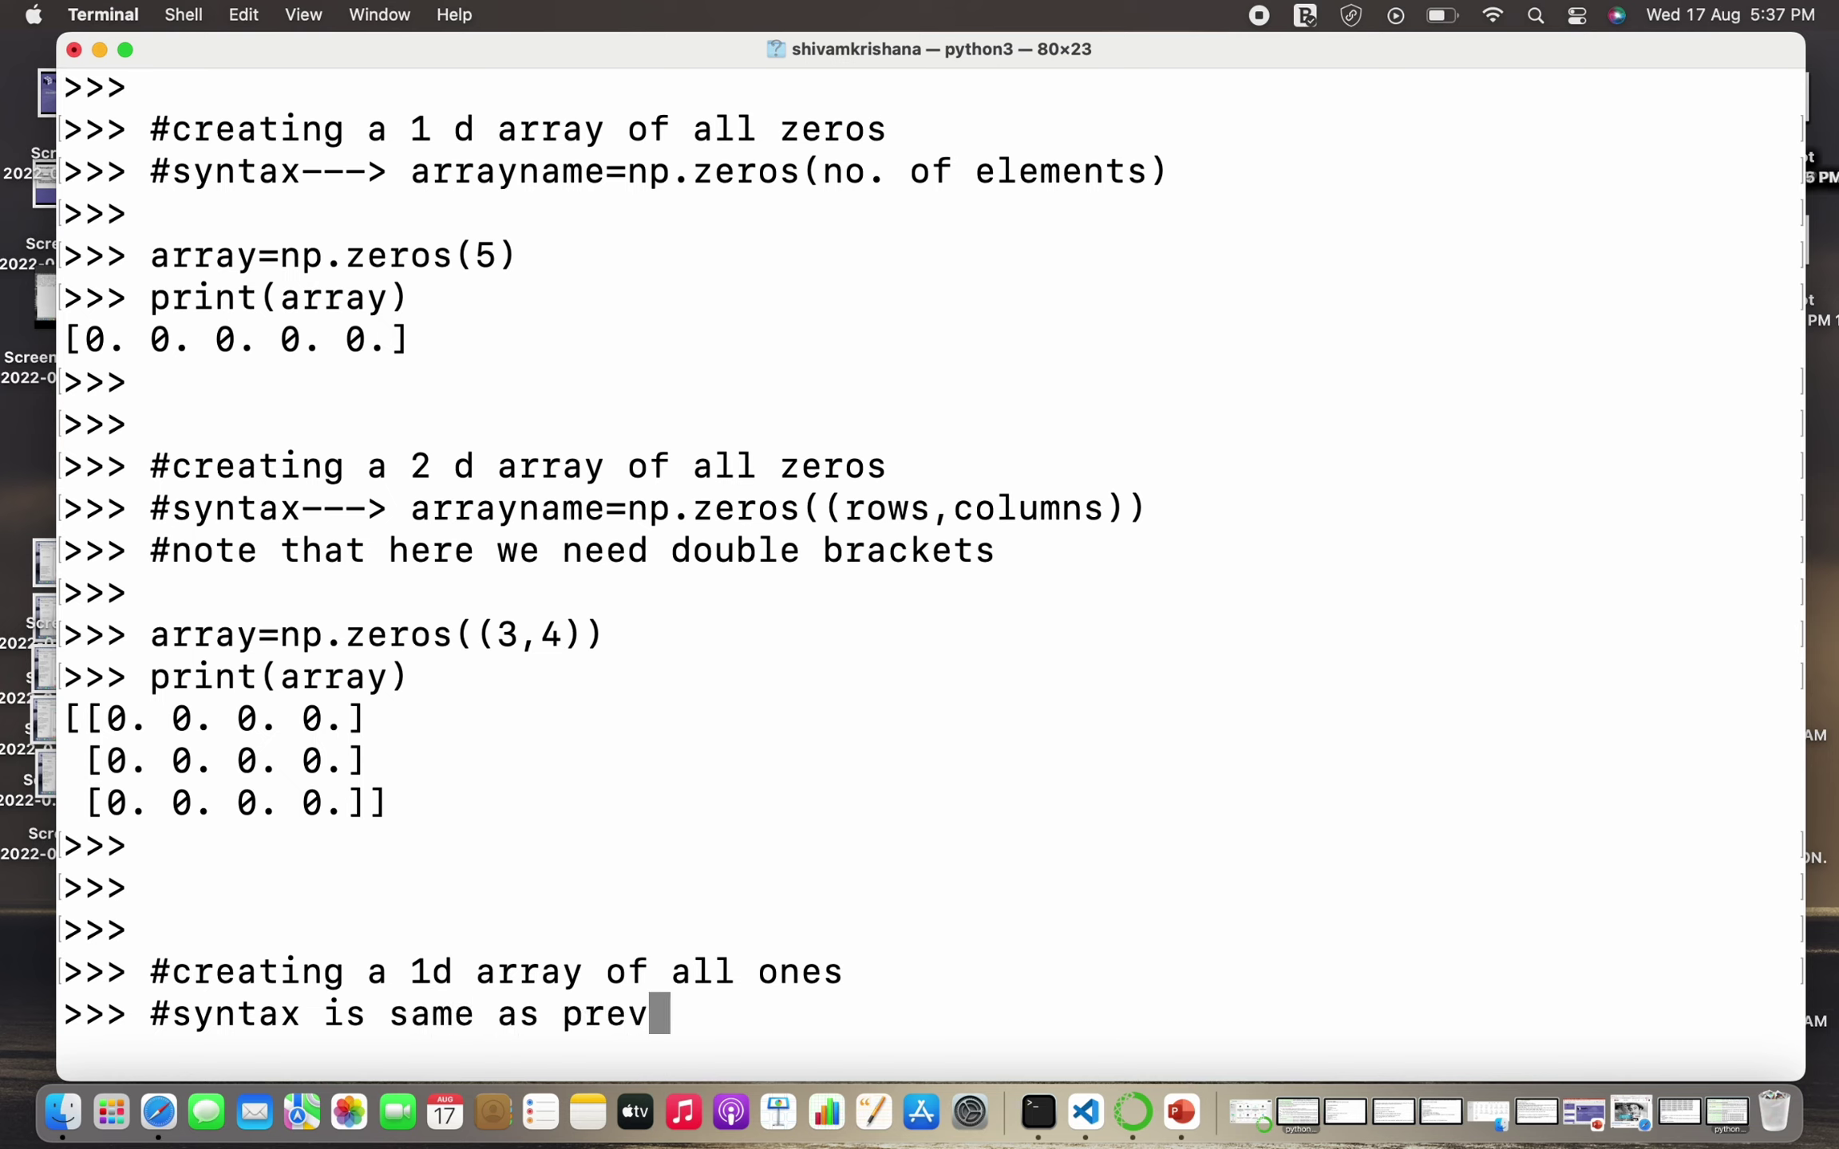
text(ioi)
key(BackSpace)
text(us )
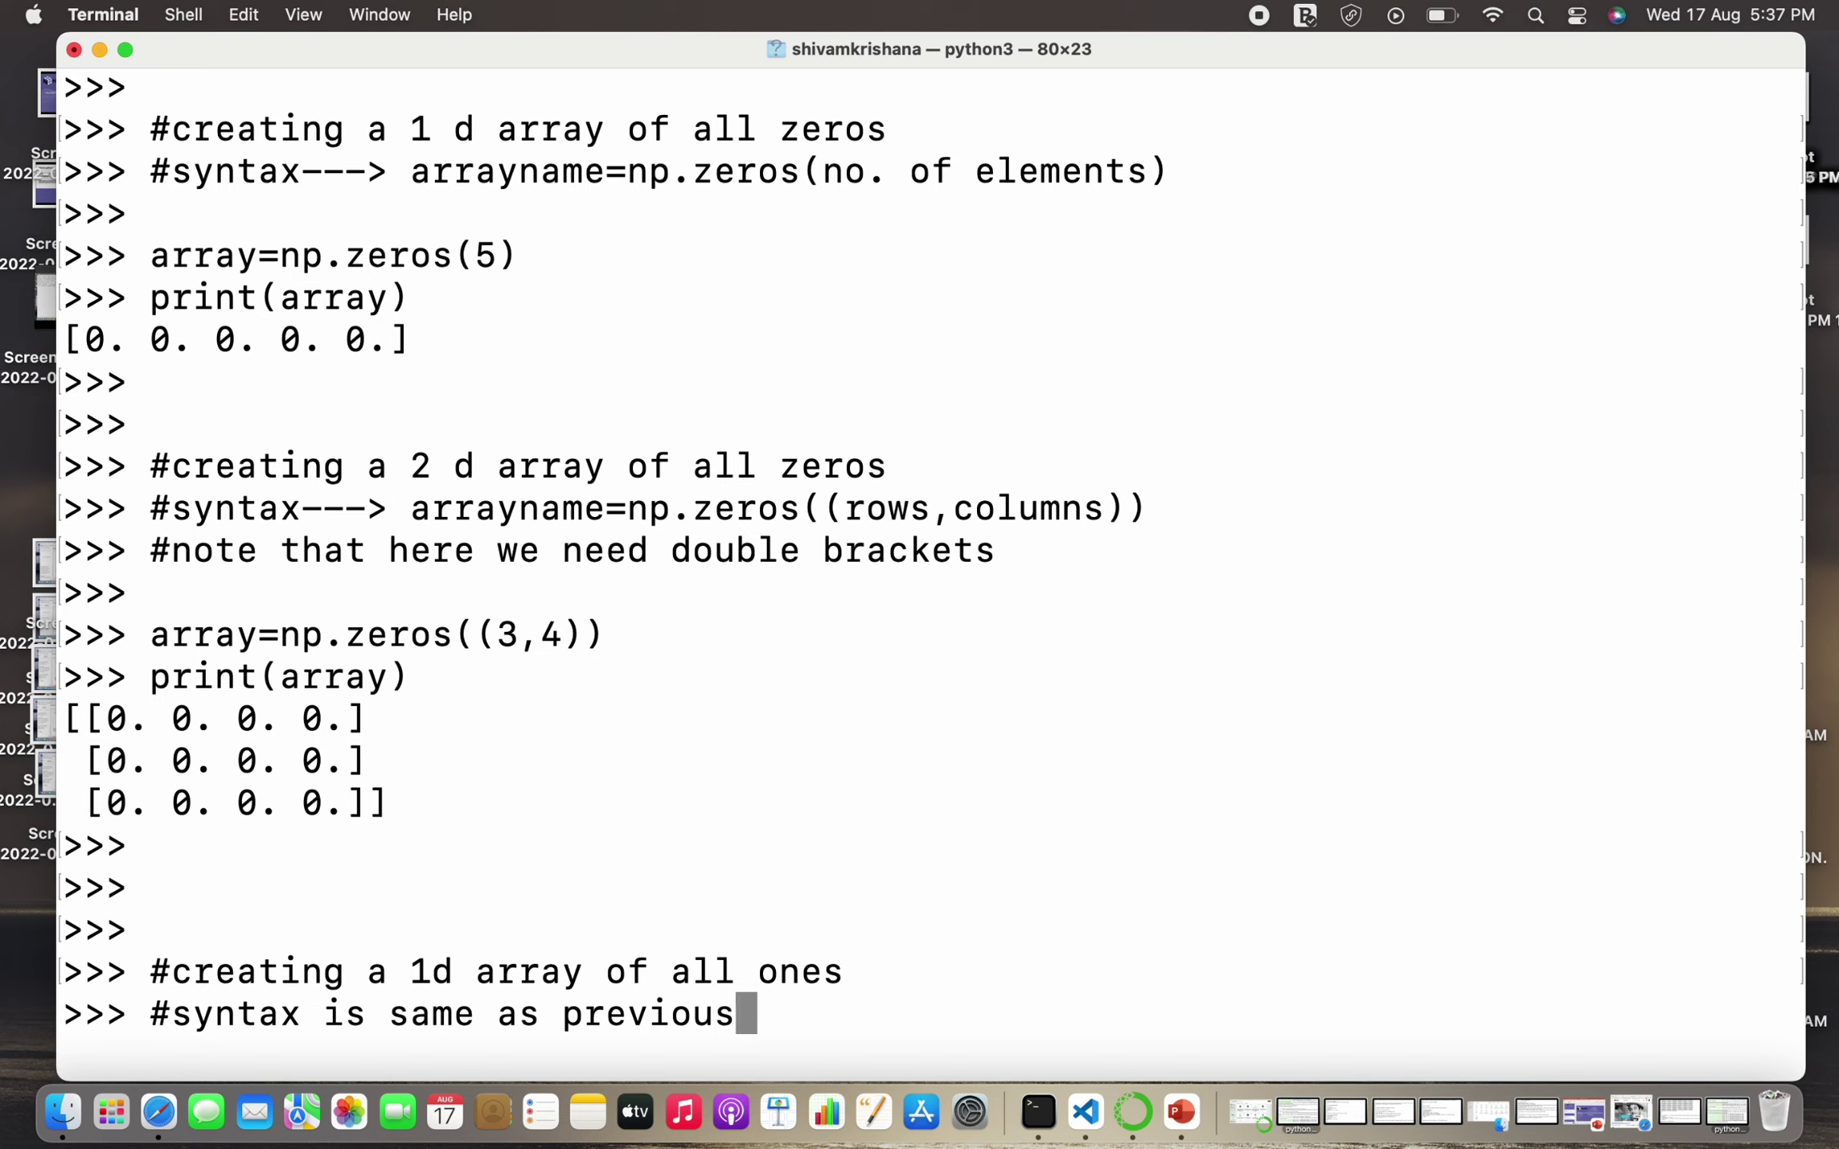
text(exam)
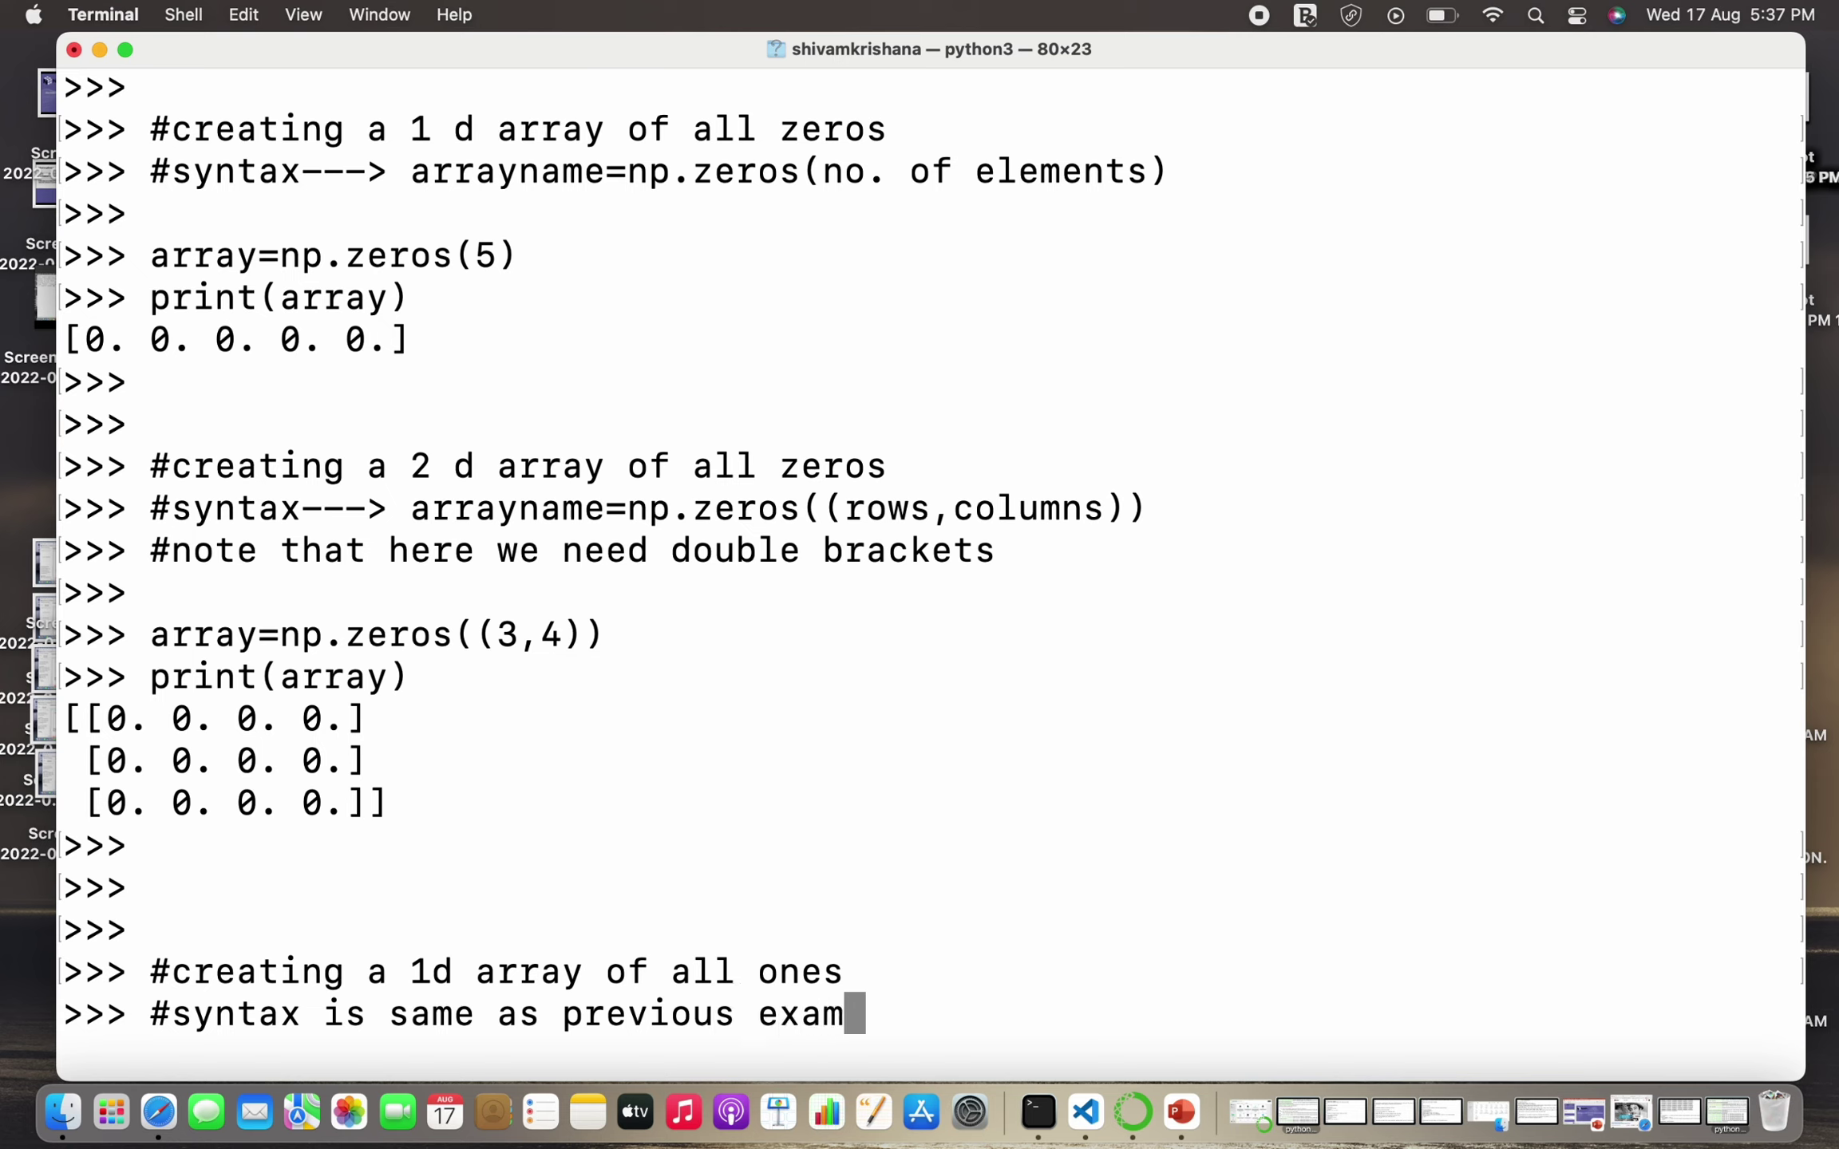
text(ple...)
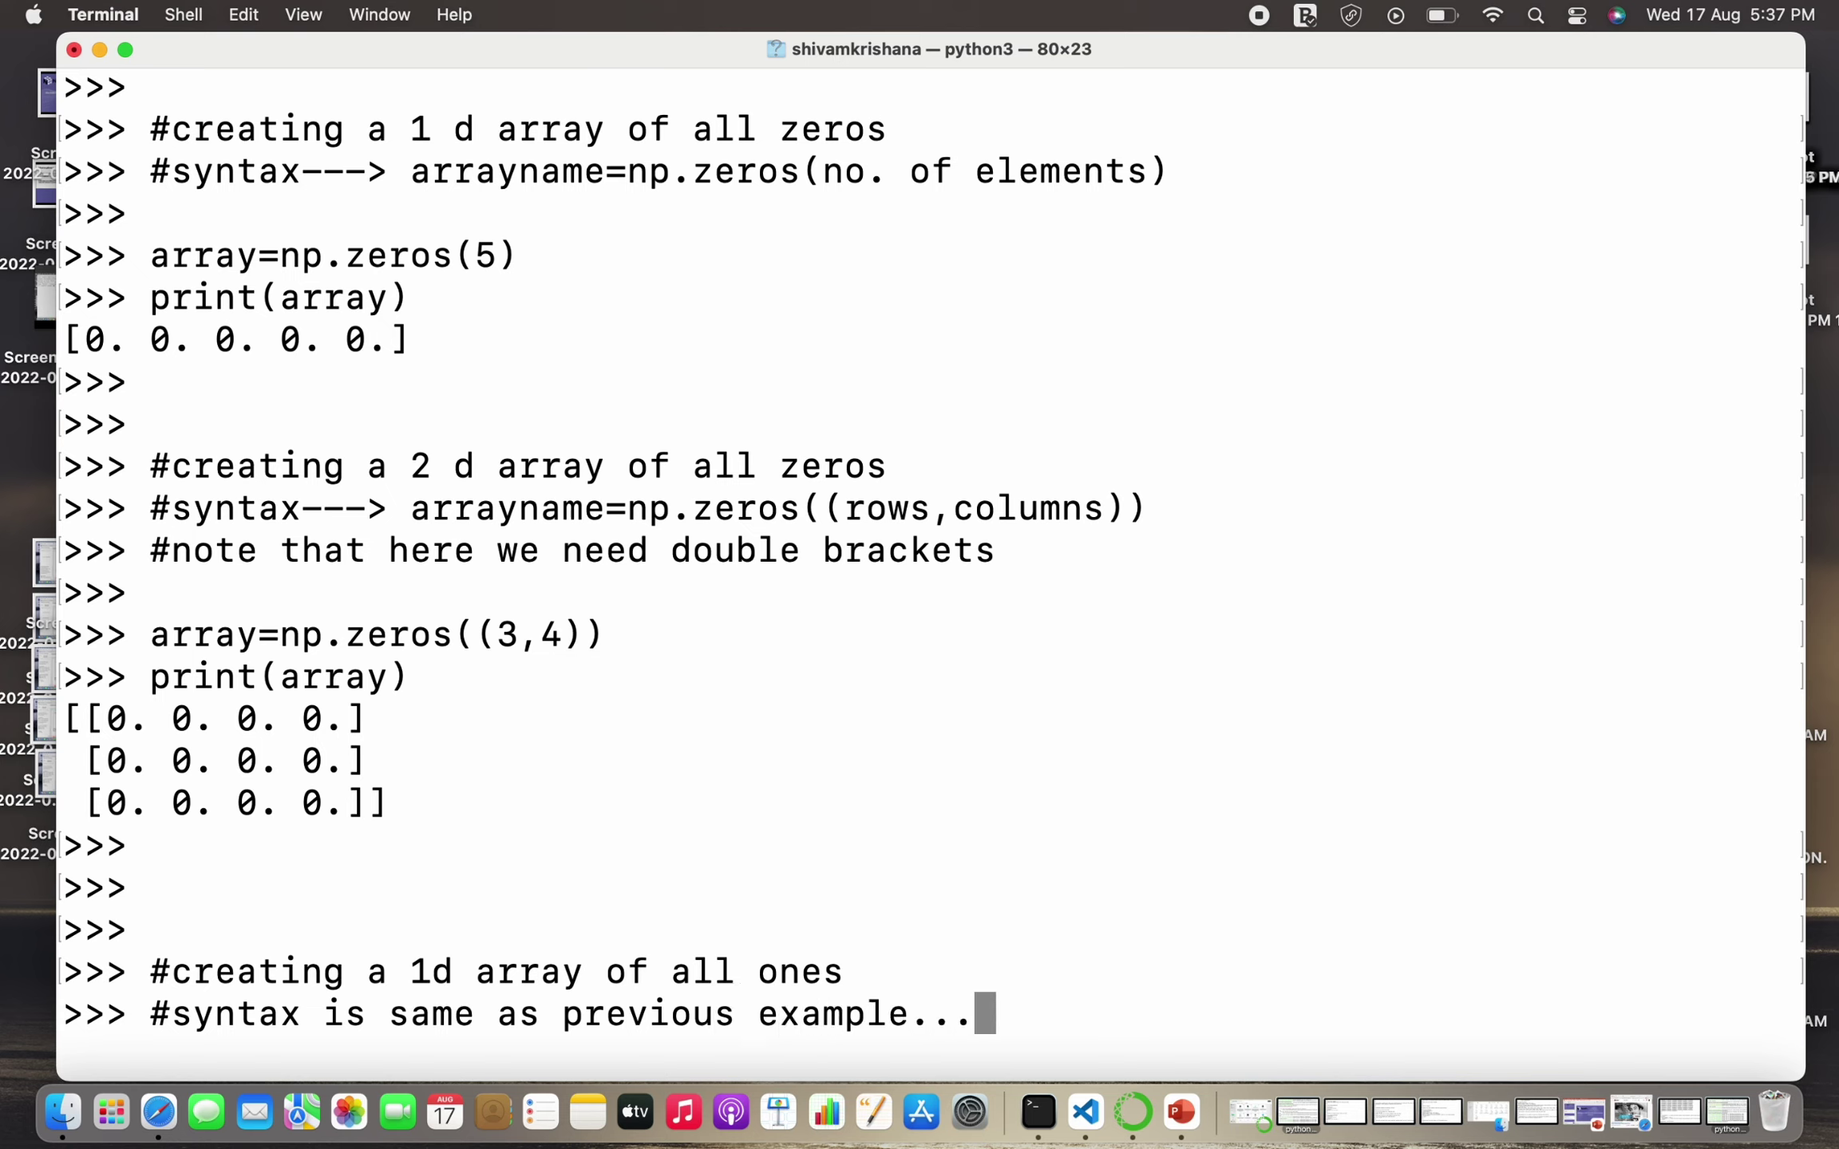
text(we just )
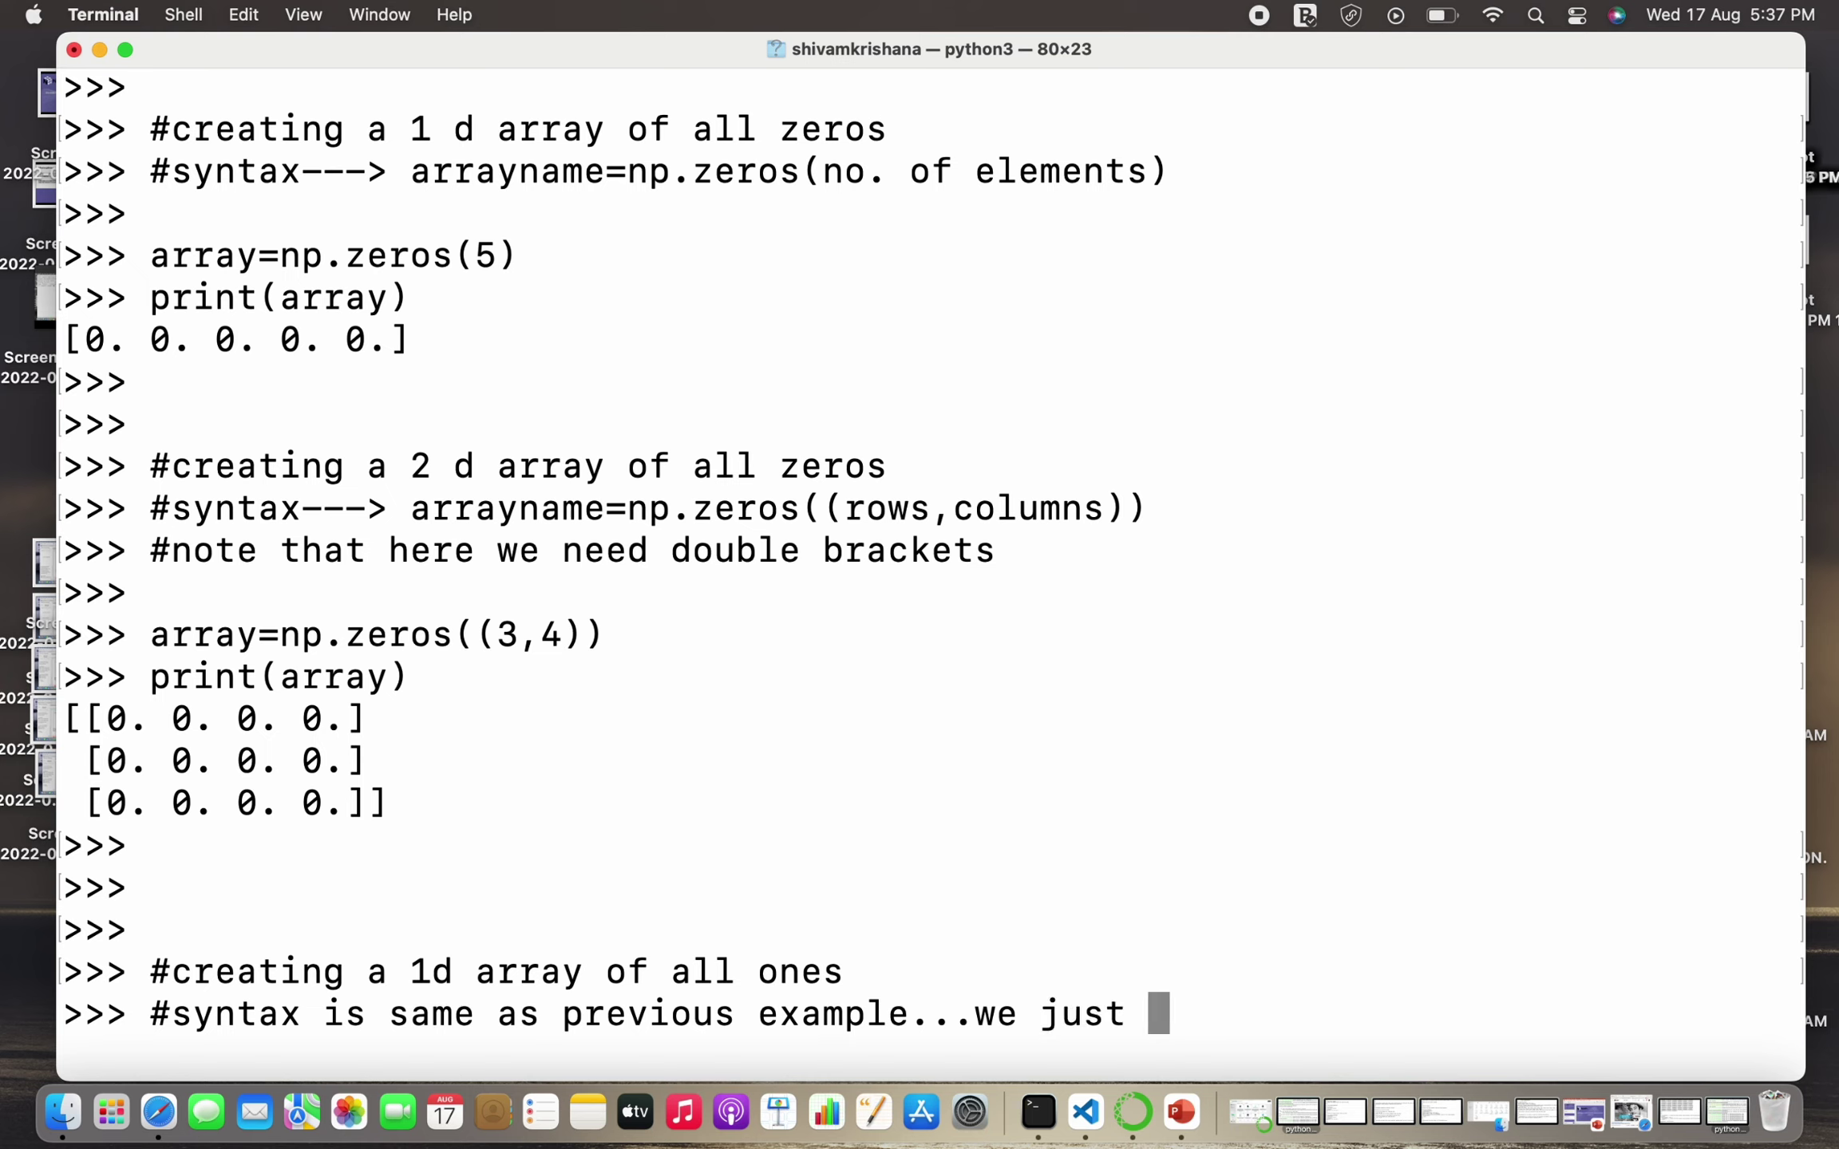
text(need to )
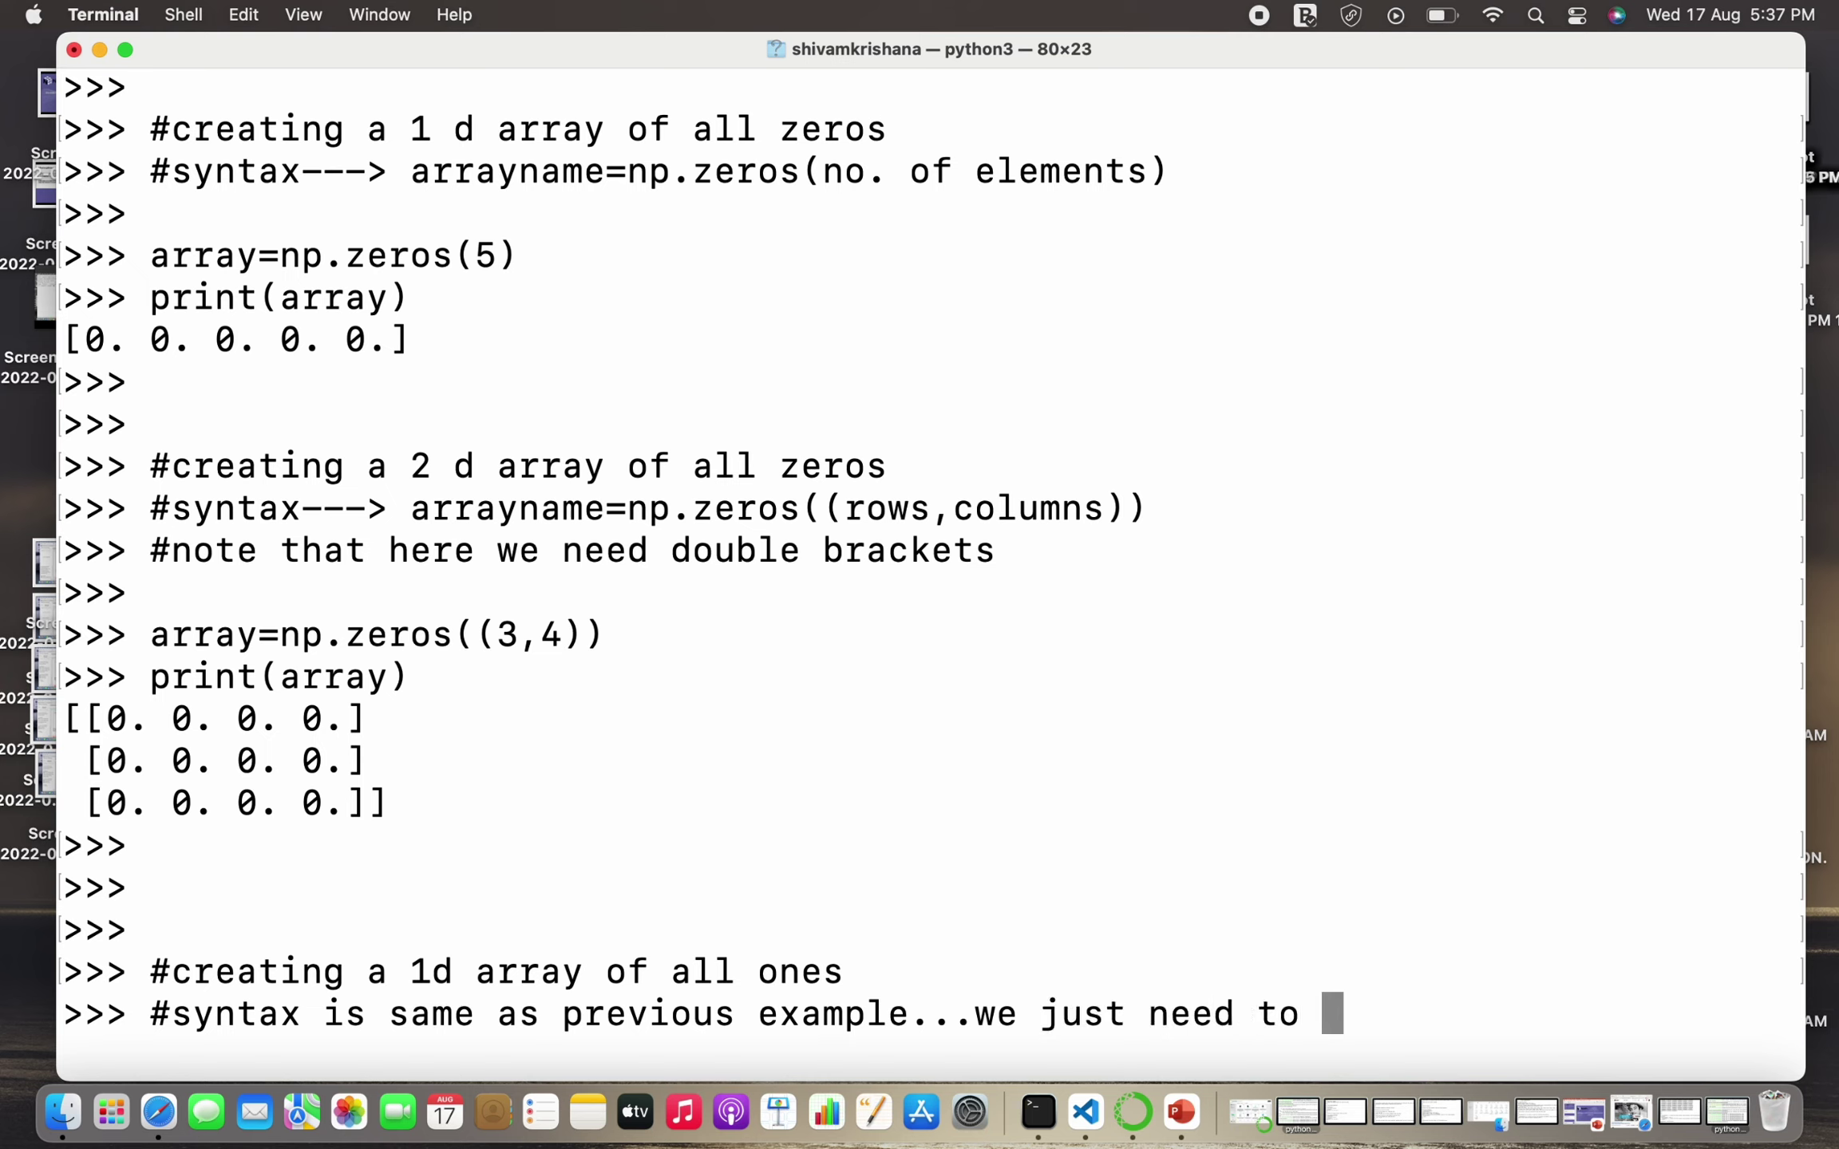
text(replac)
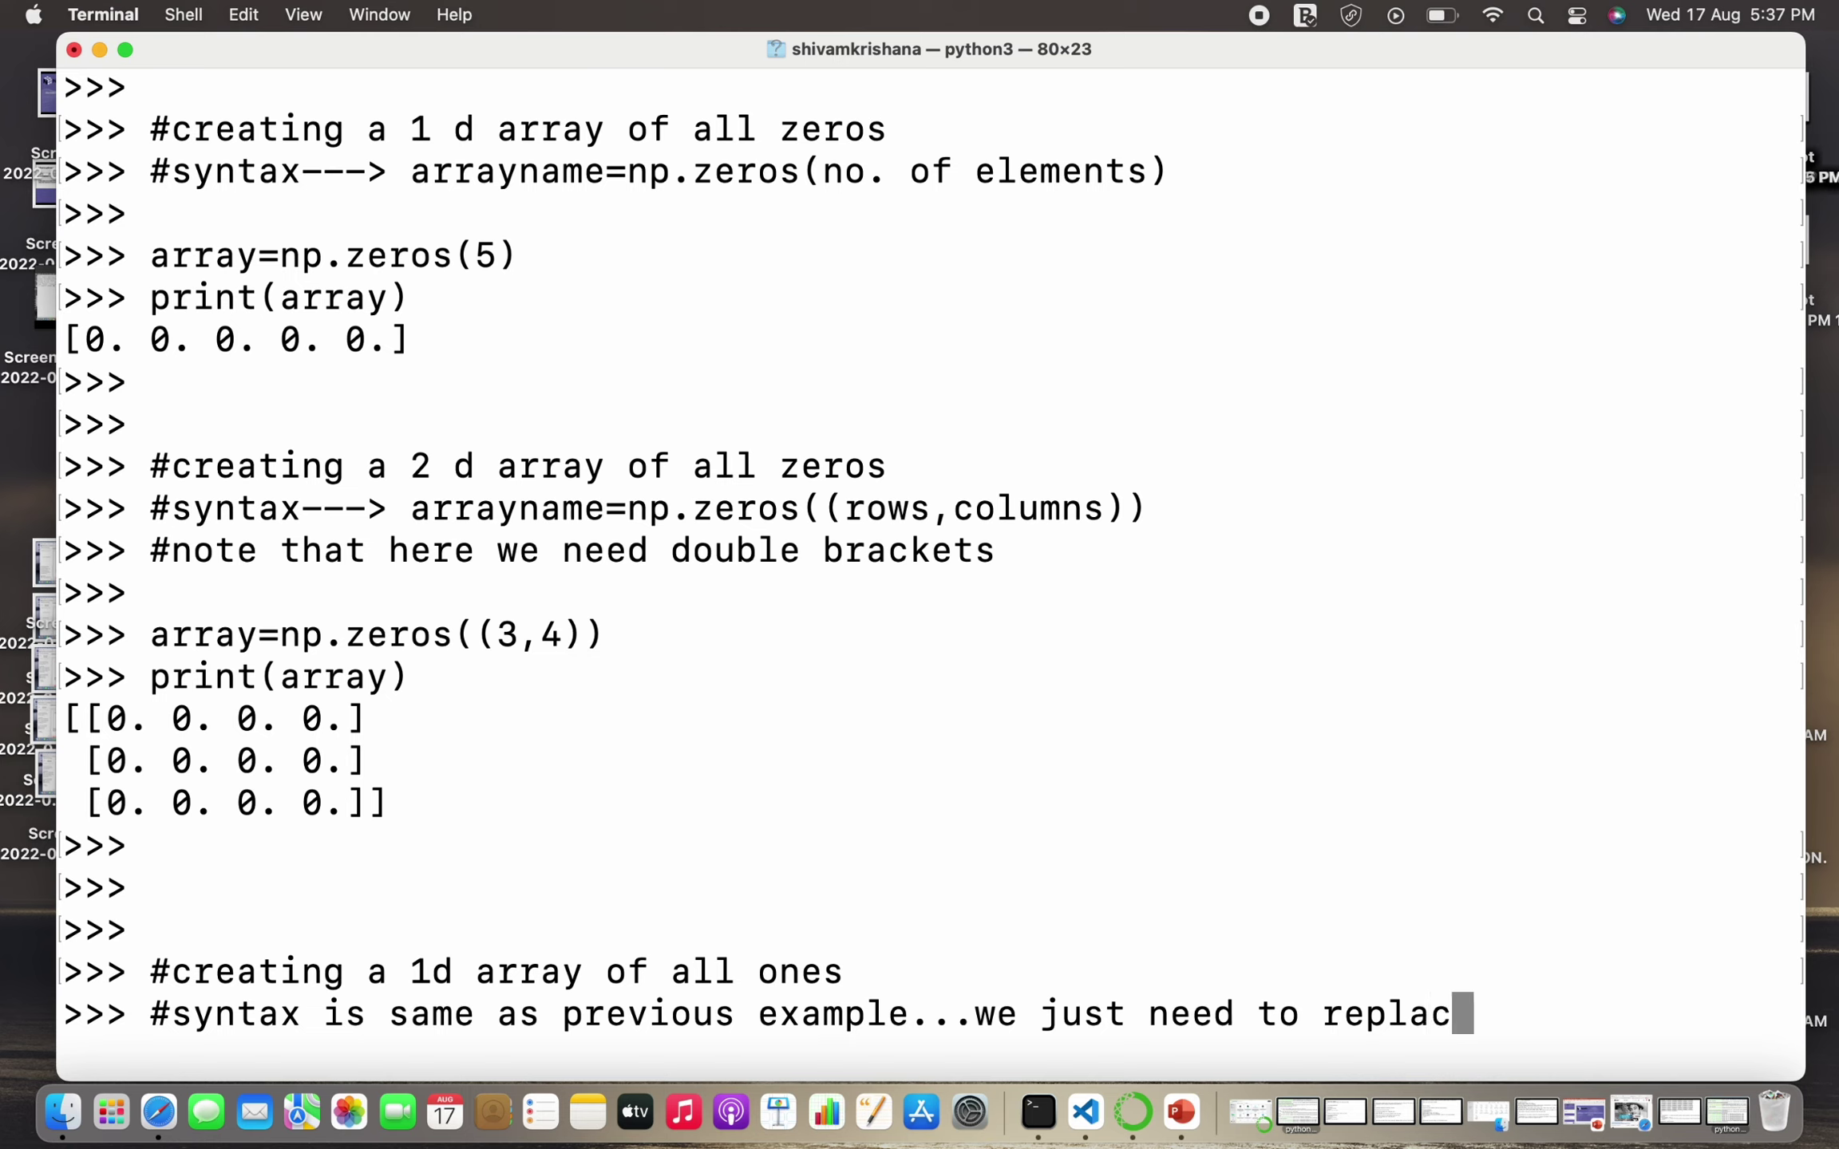
text(e ")
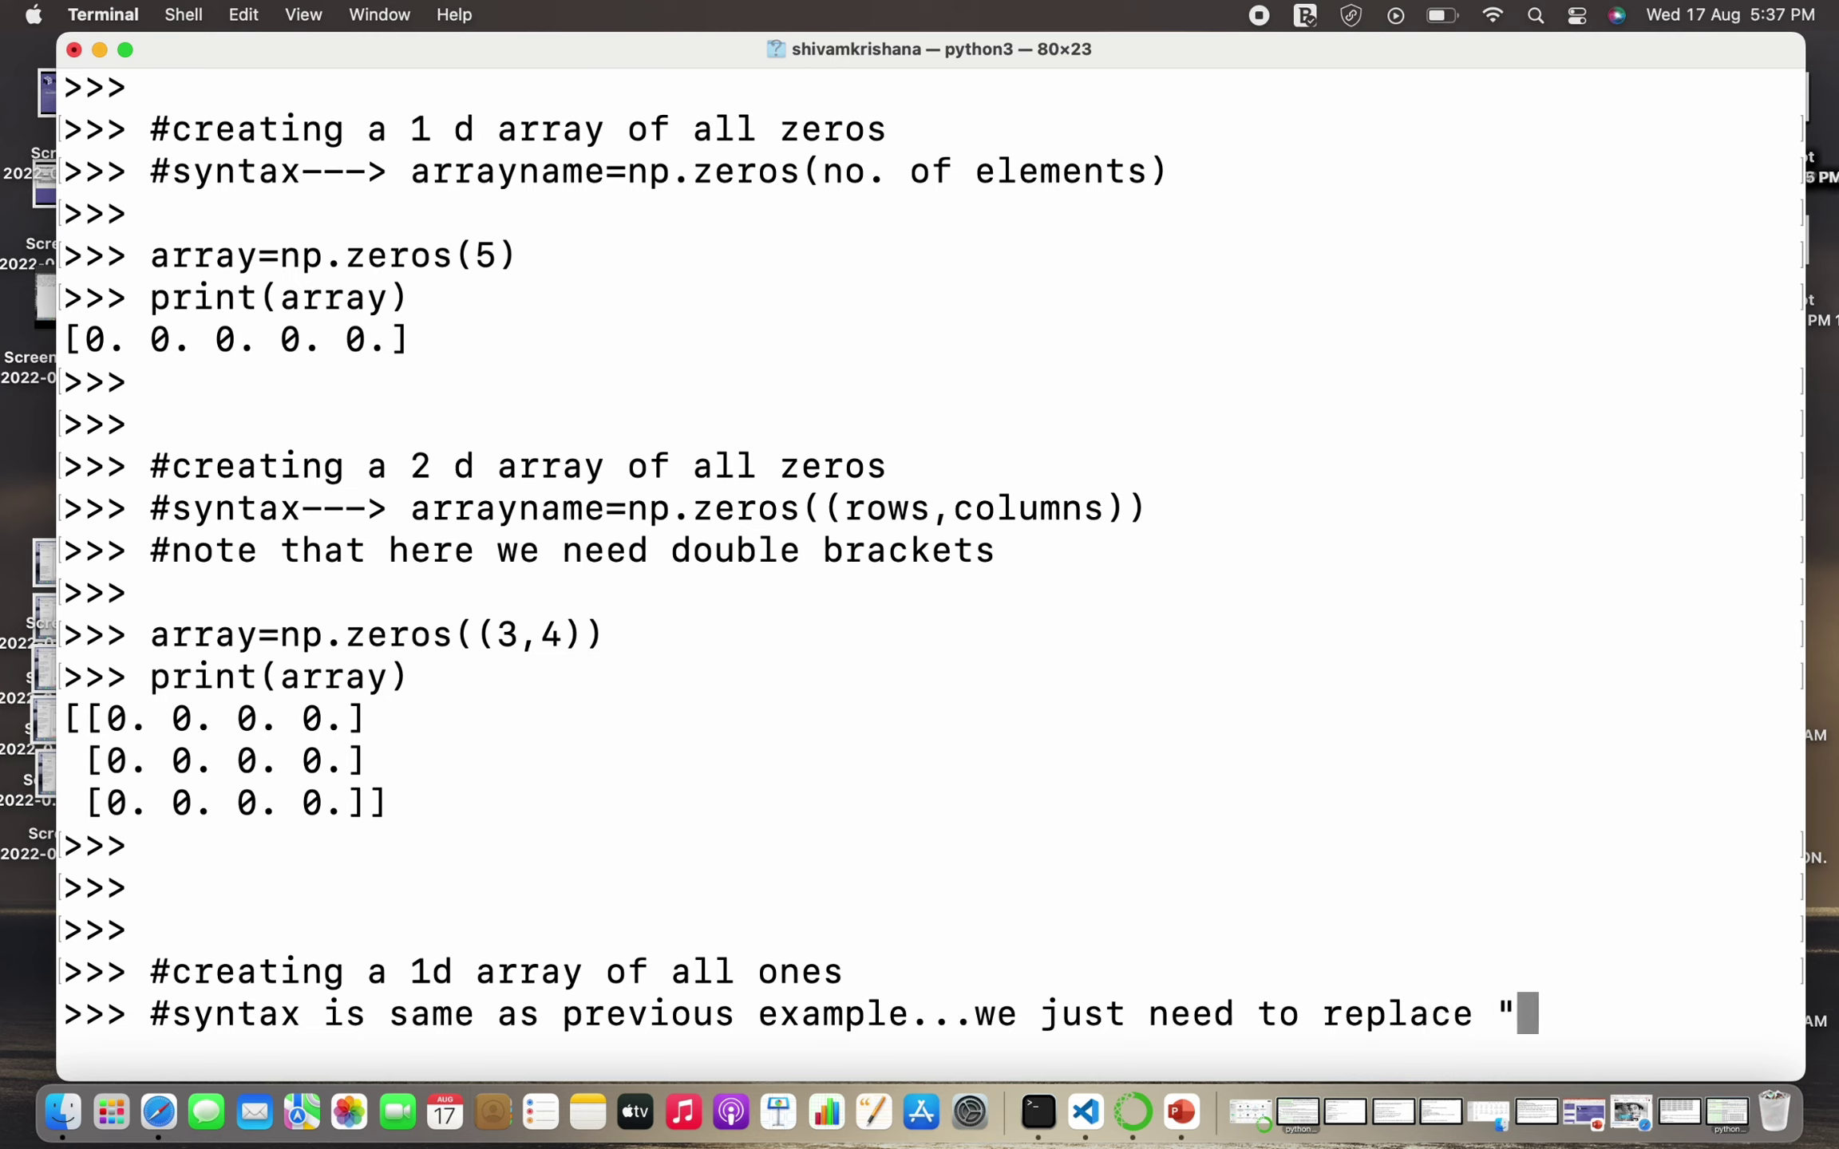
text(zer)
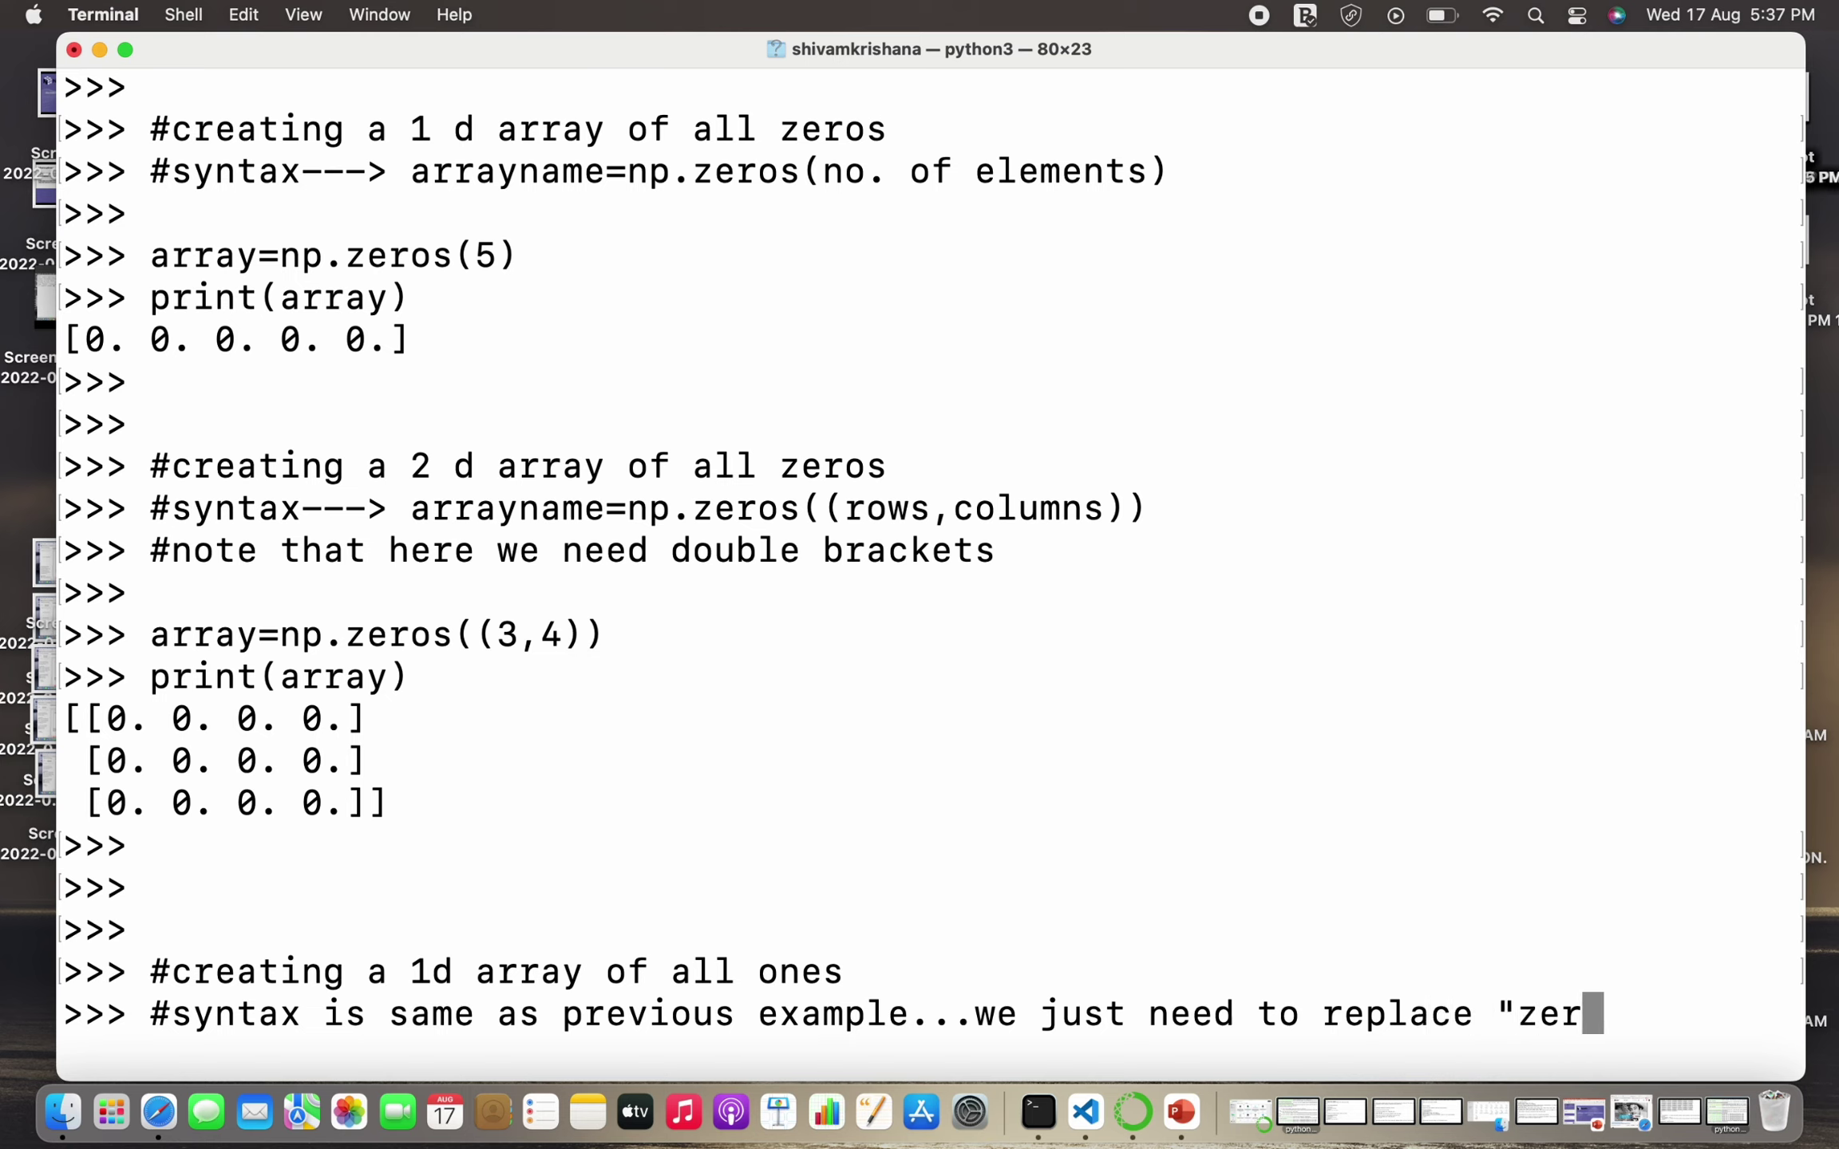
text(os" )
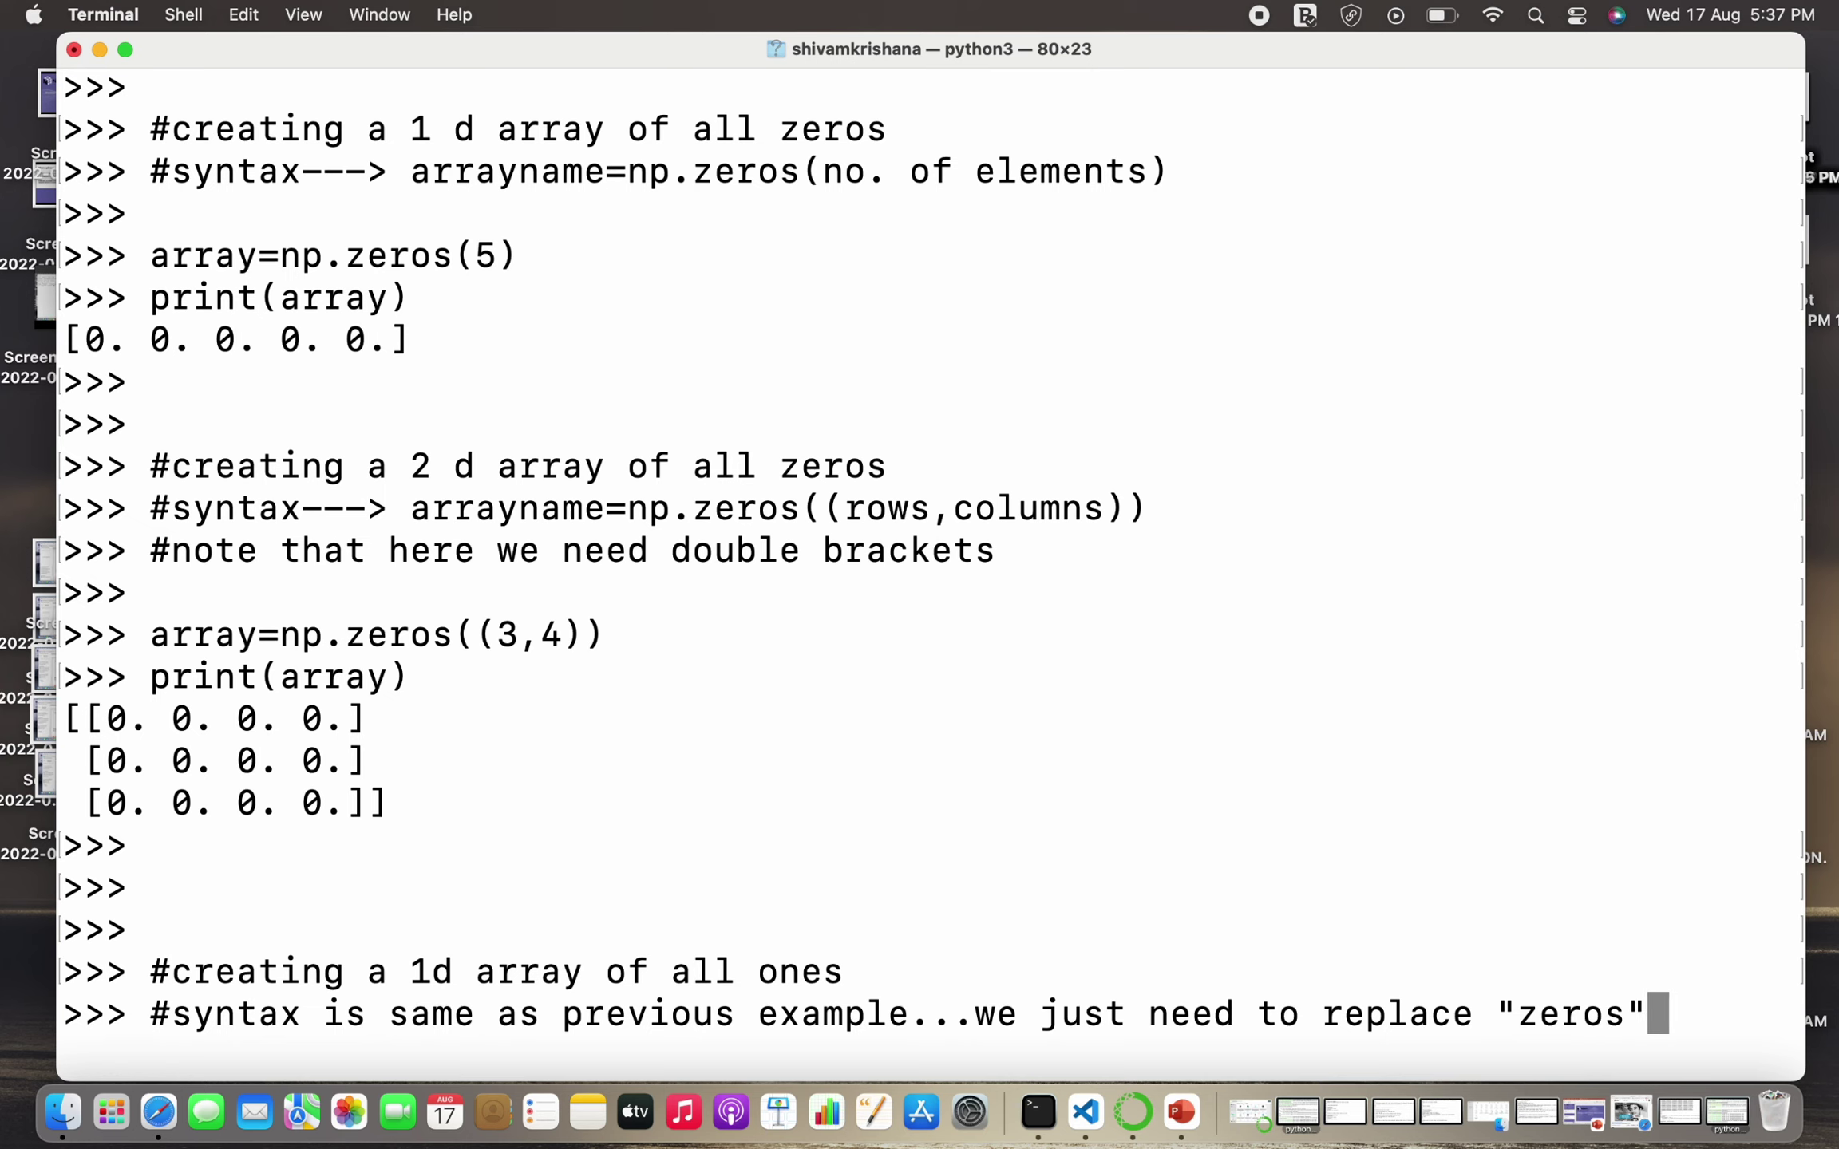
text(by ")
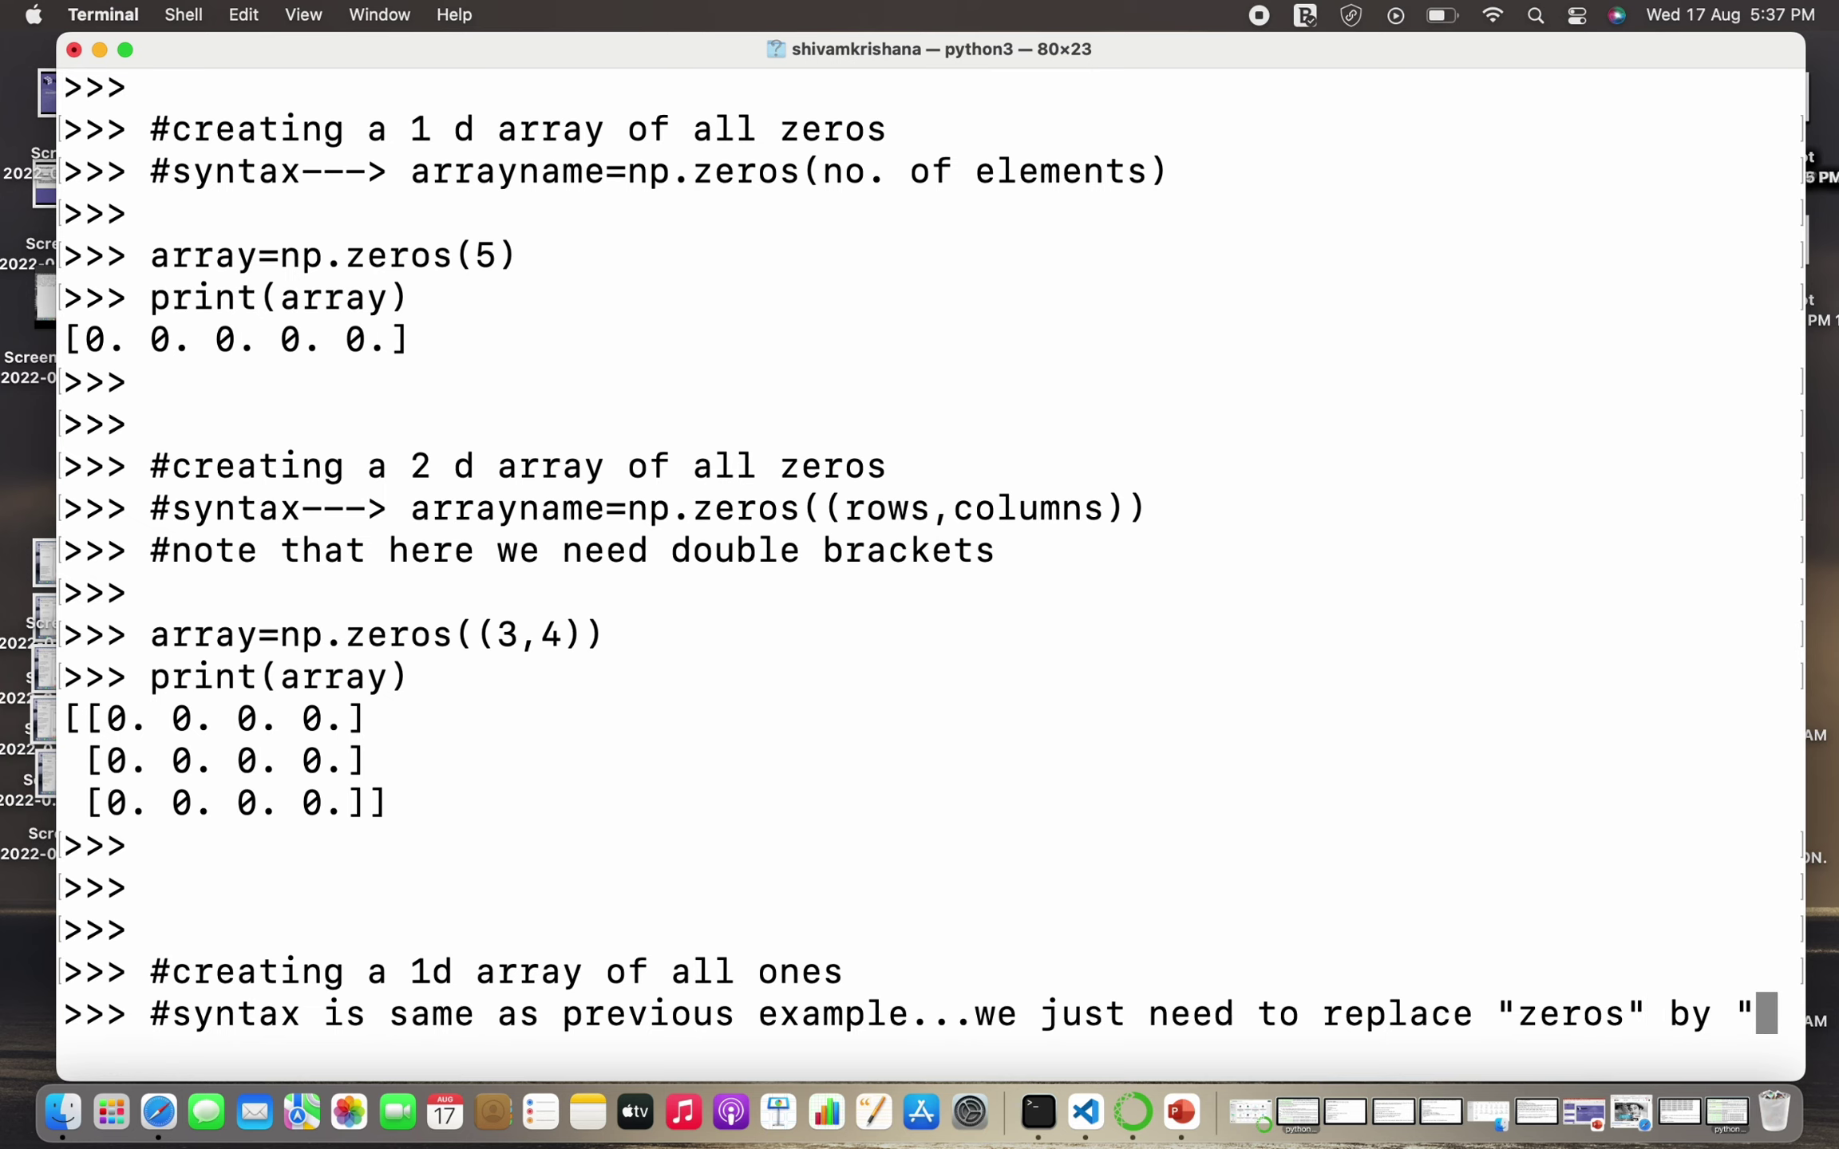
text(onrs)
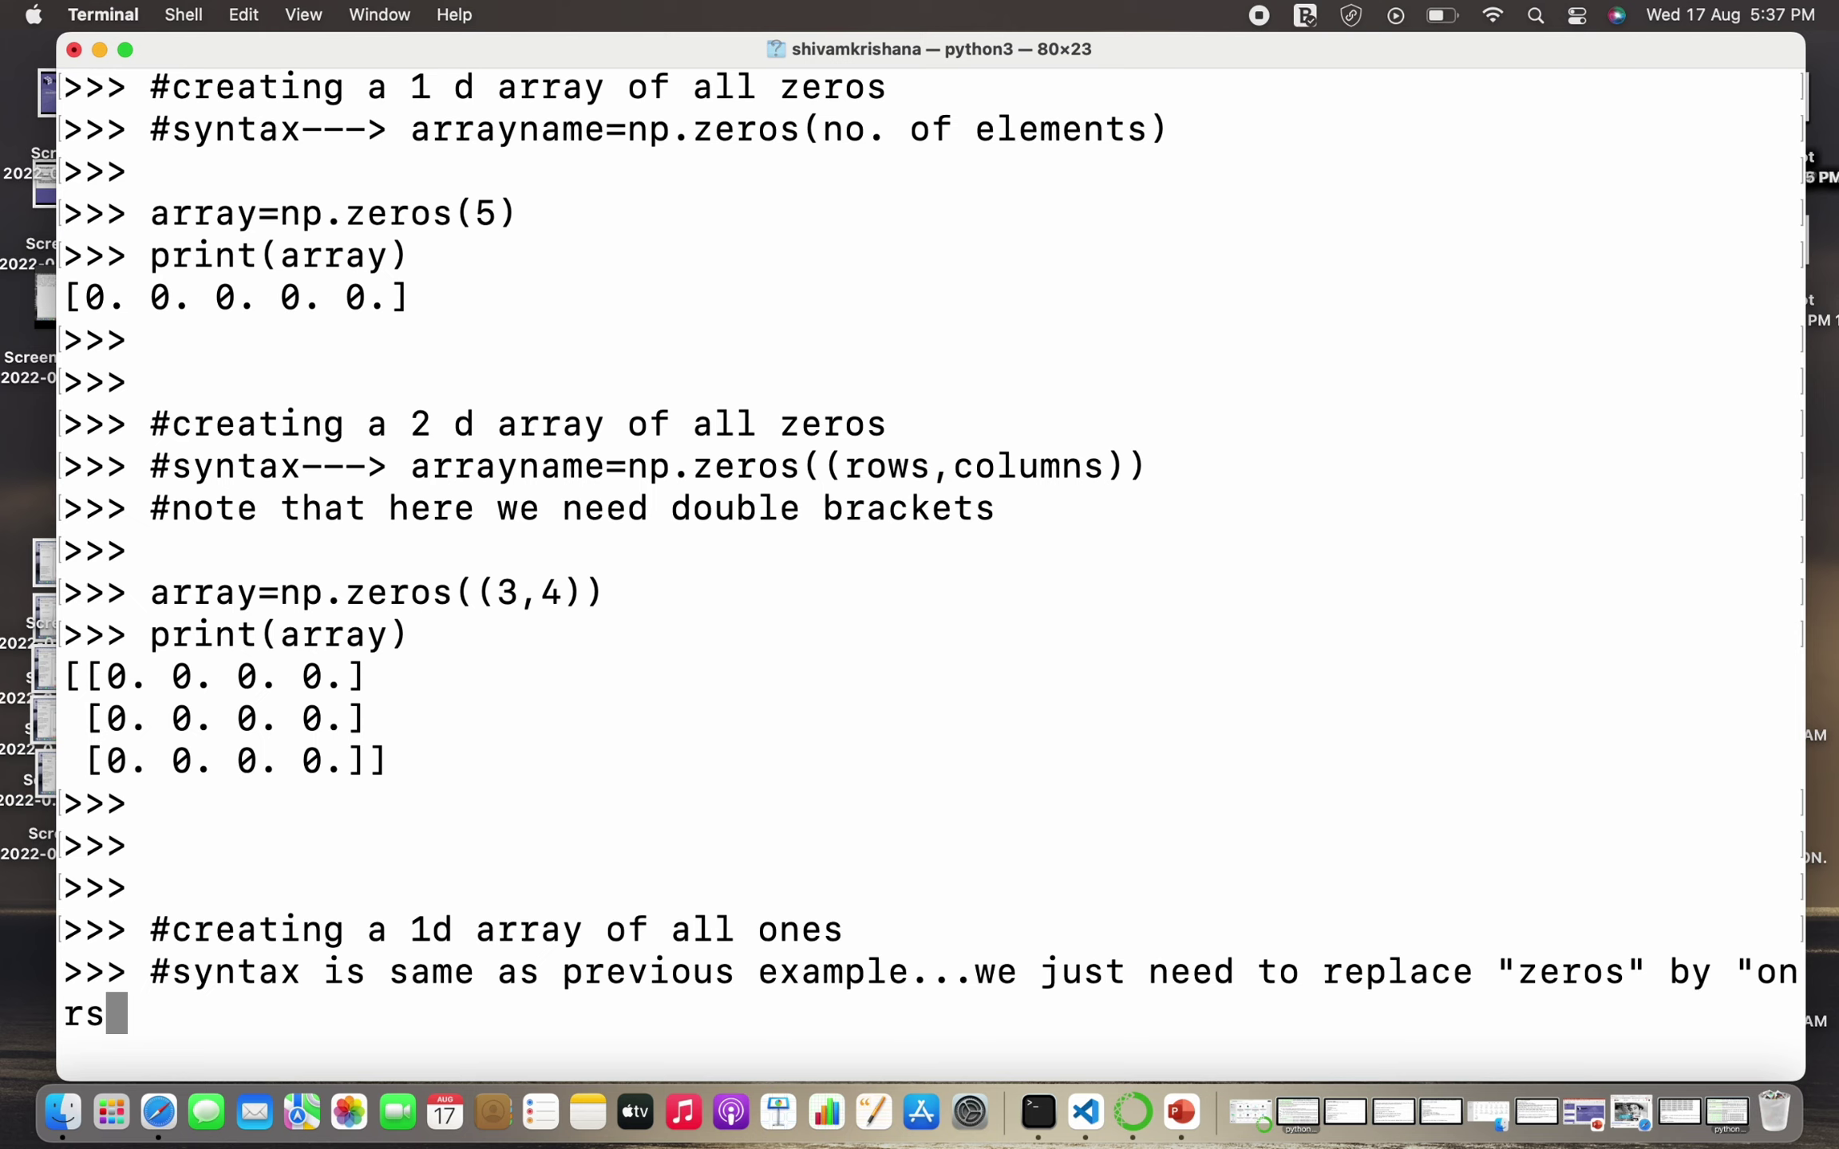
key(BackSpace)
key(BackSpace)
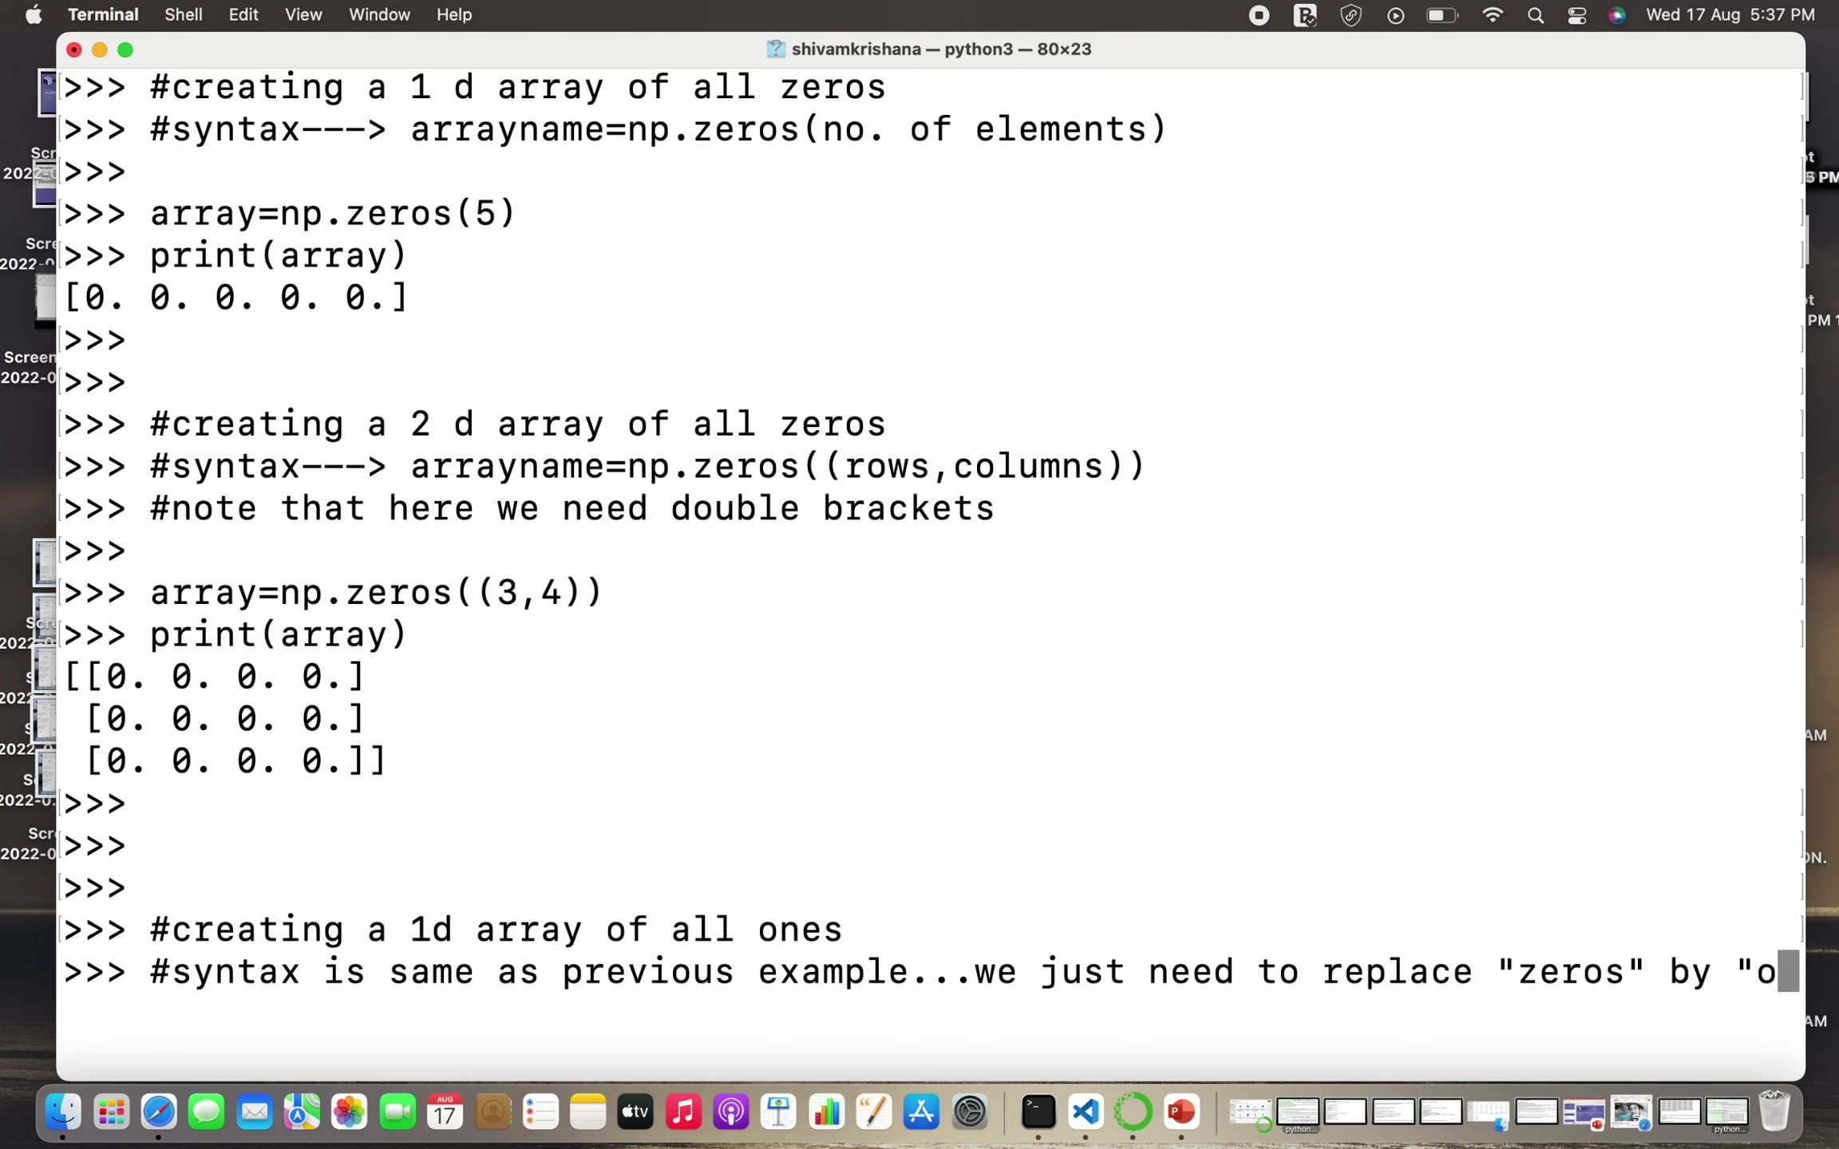
text(es")
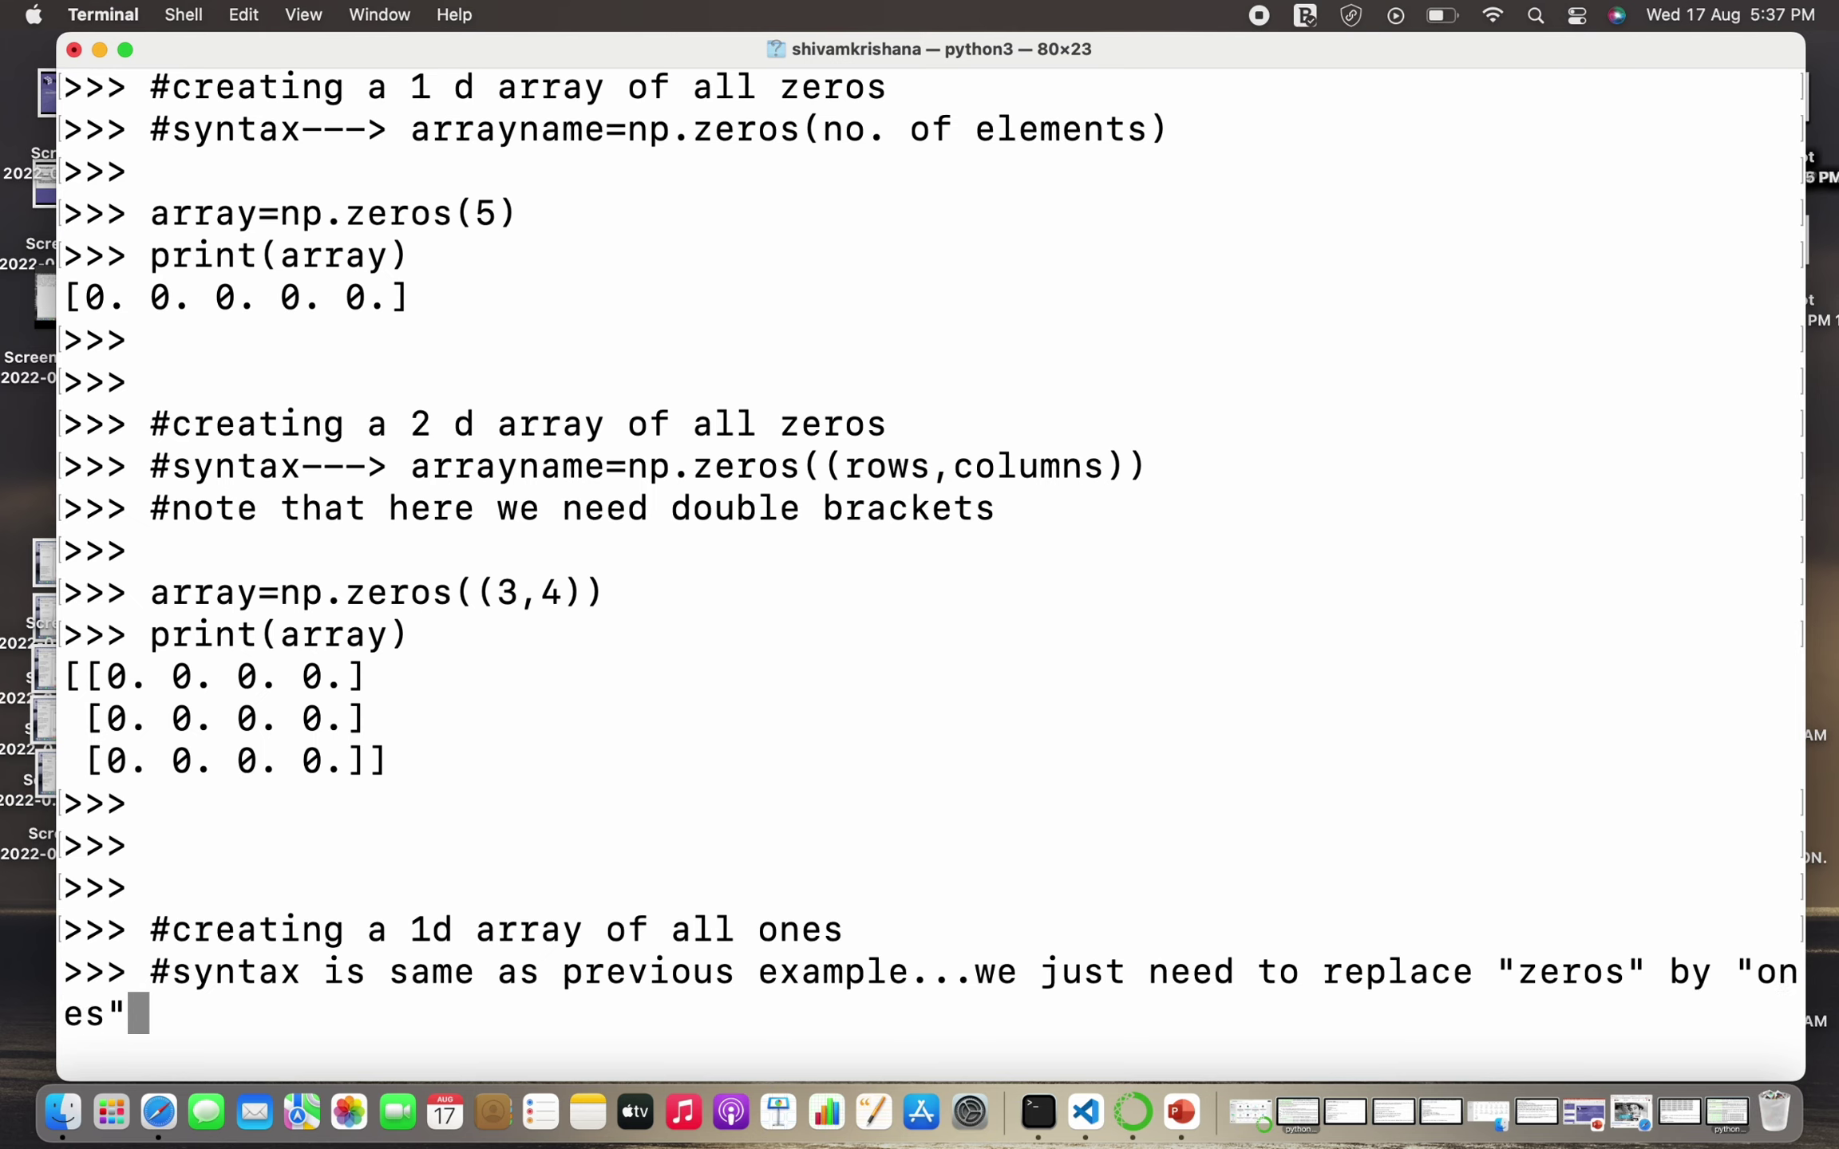
key(Return)
text(arra)
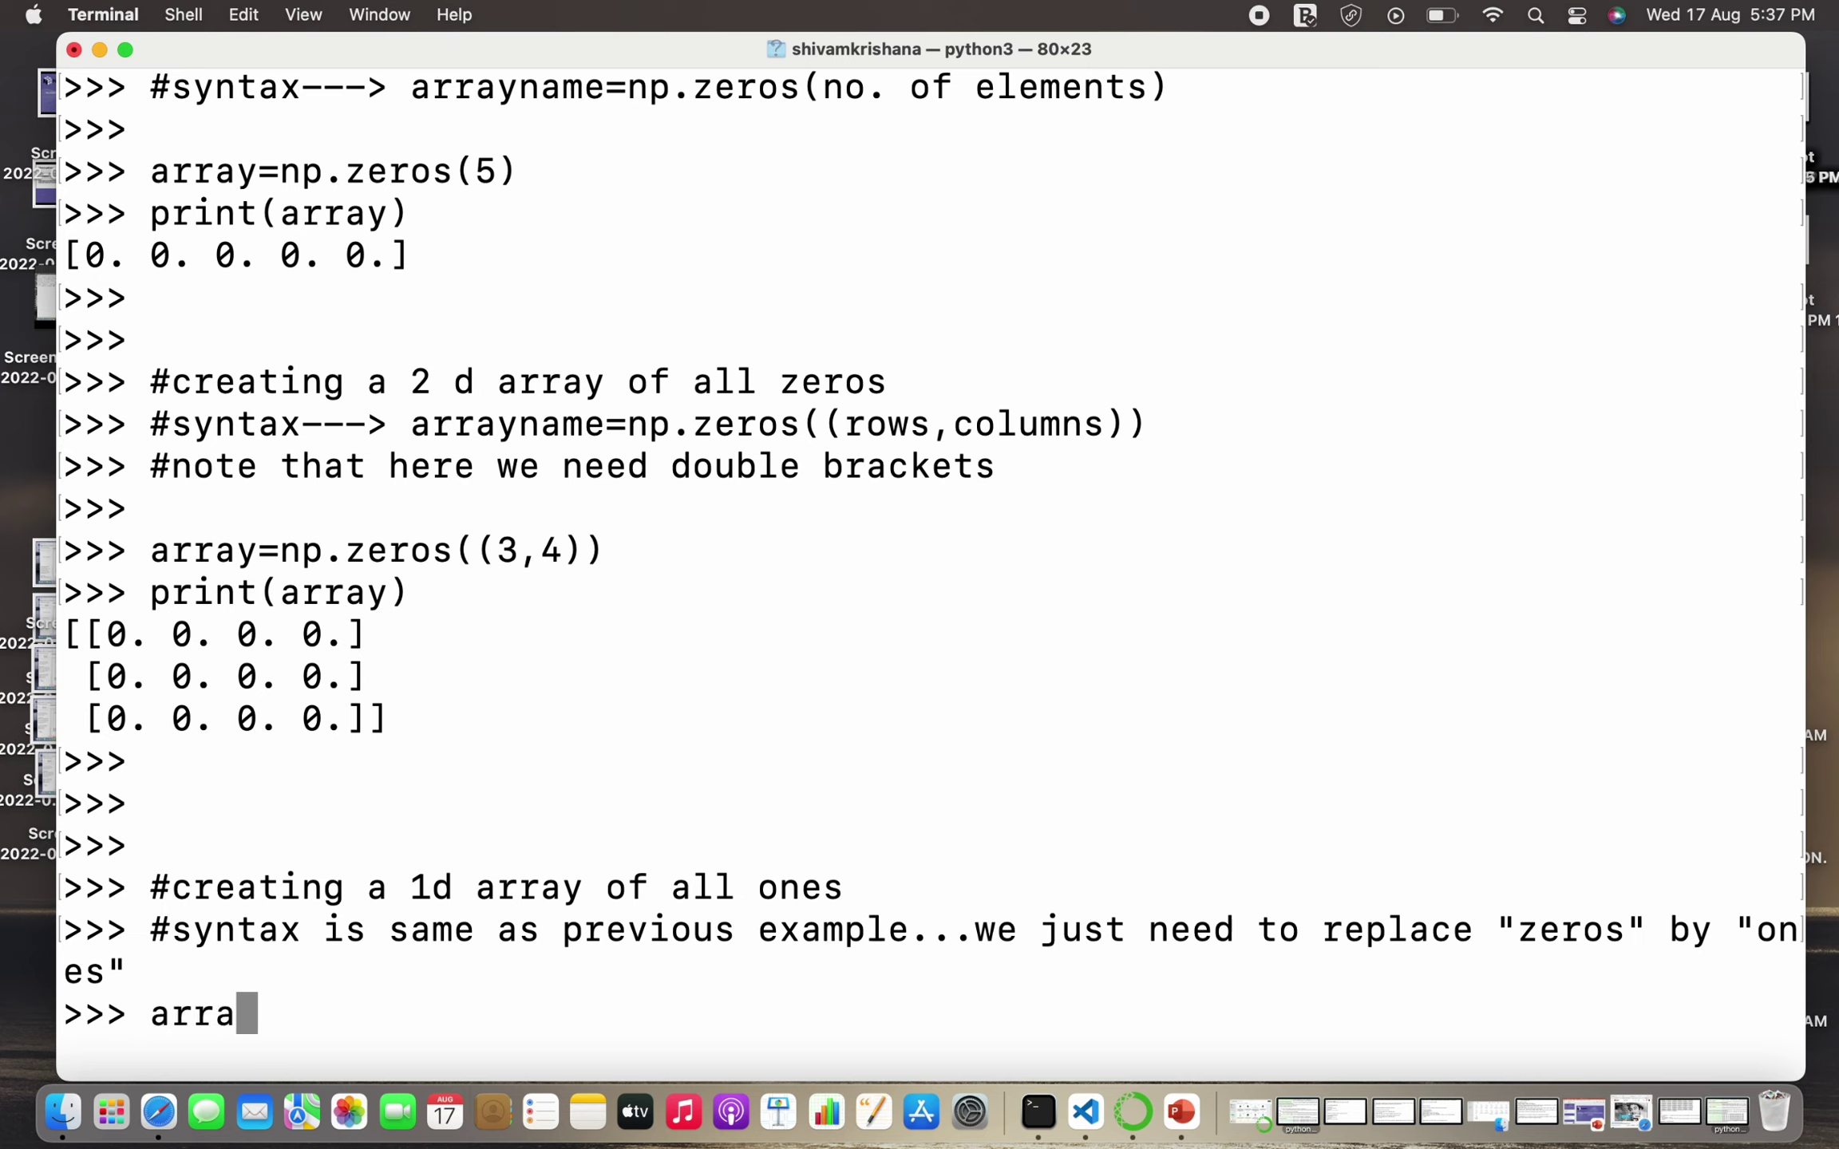
text(y=np.)
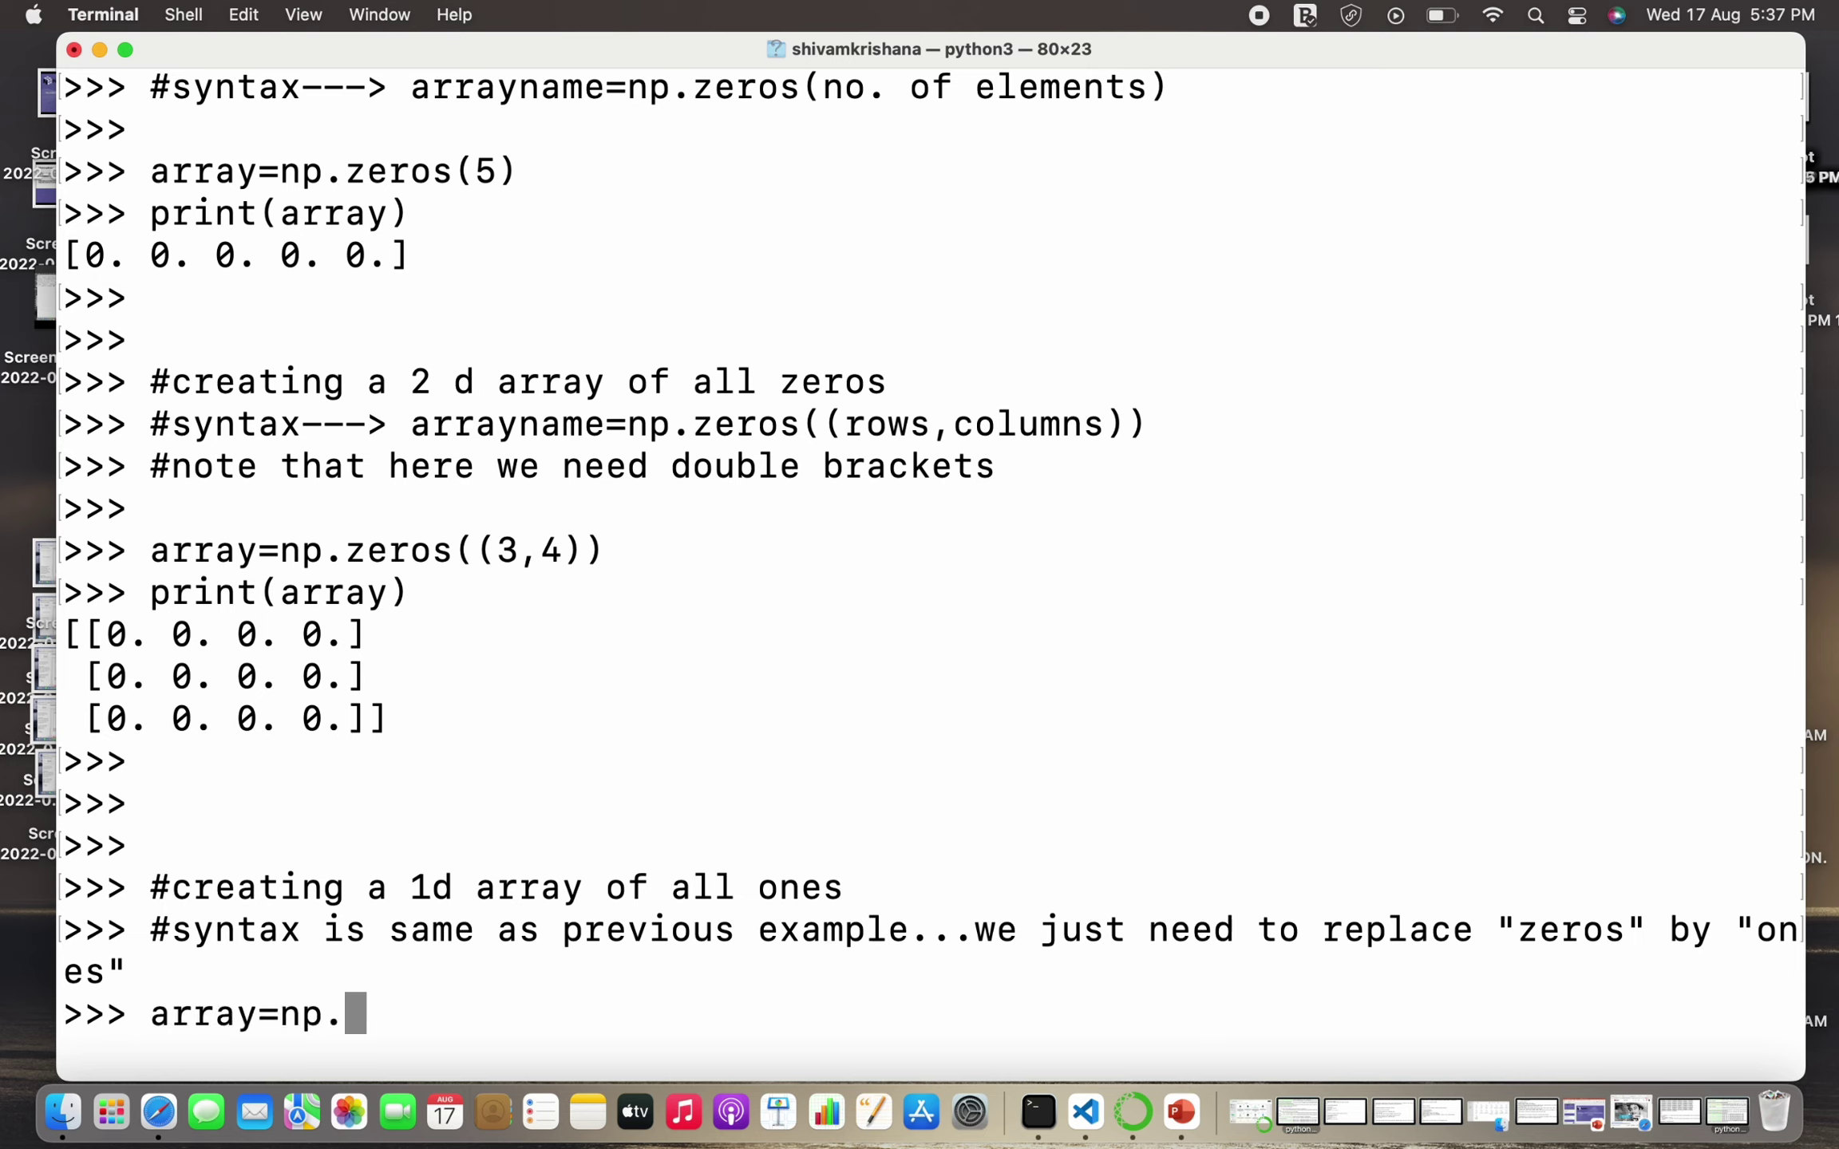
text(onr)
- Run array=np.ones(5) and print(array), showing [1. 1. 1. 1. 1.]
key(BackSpace)
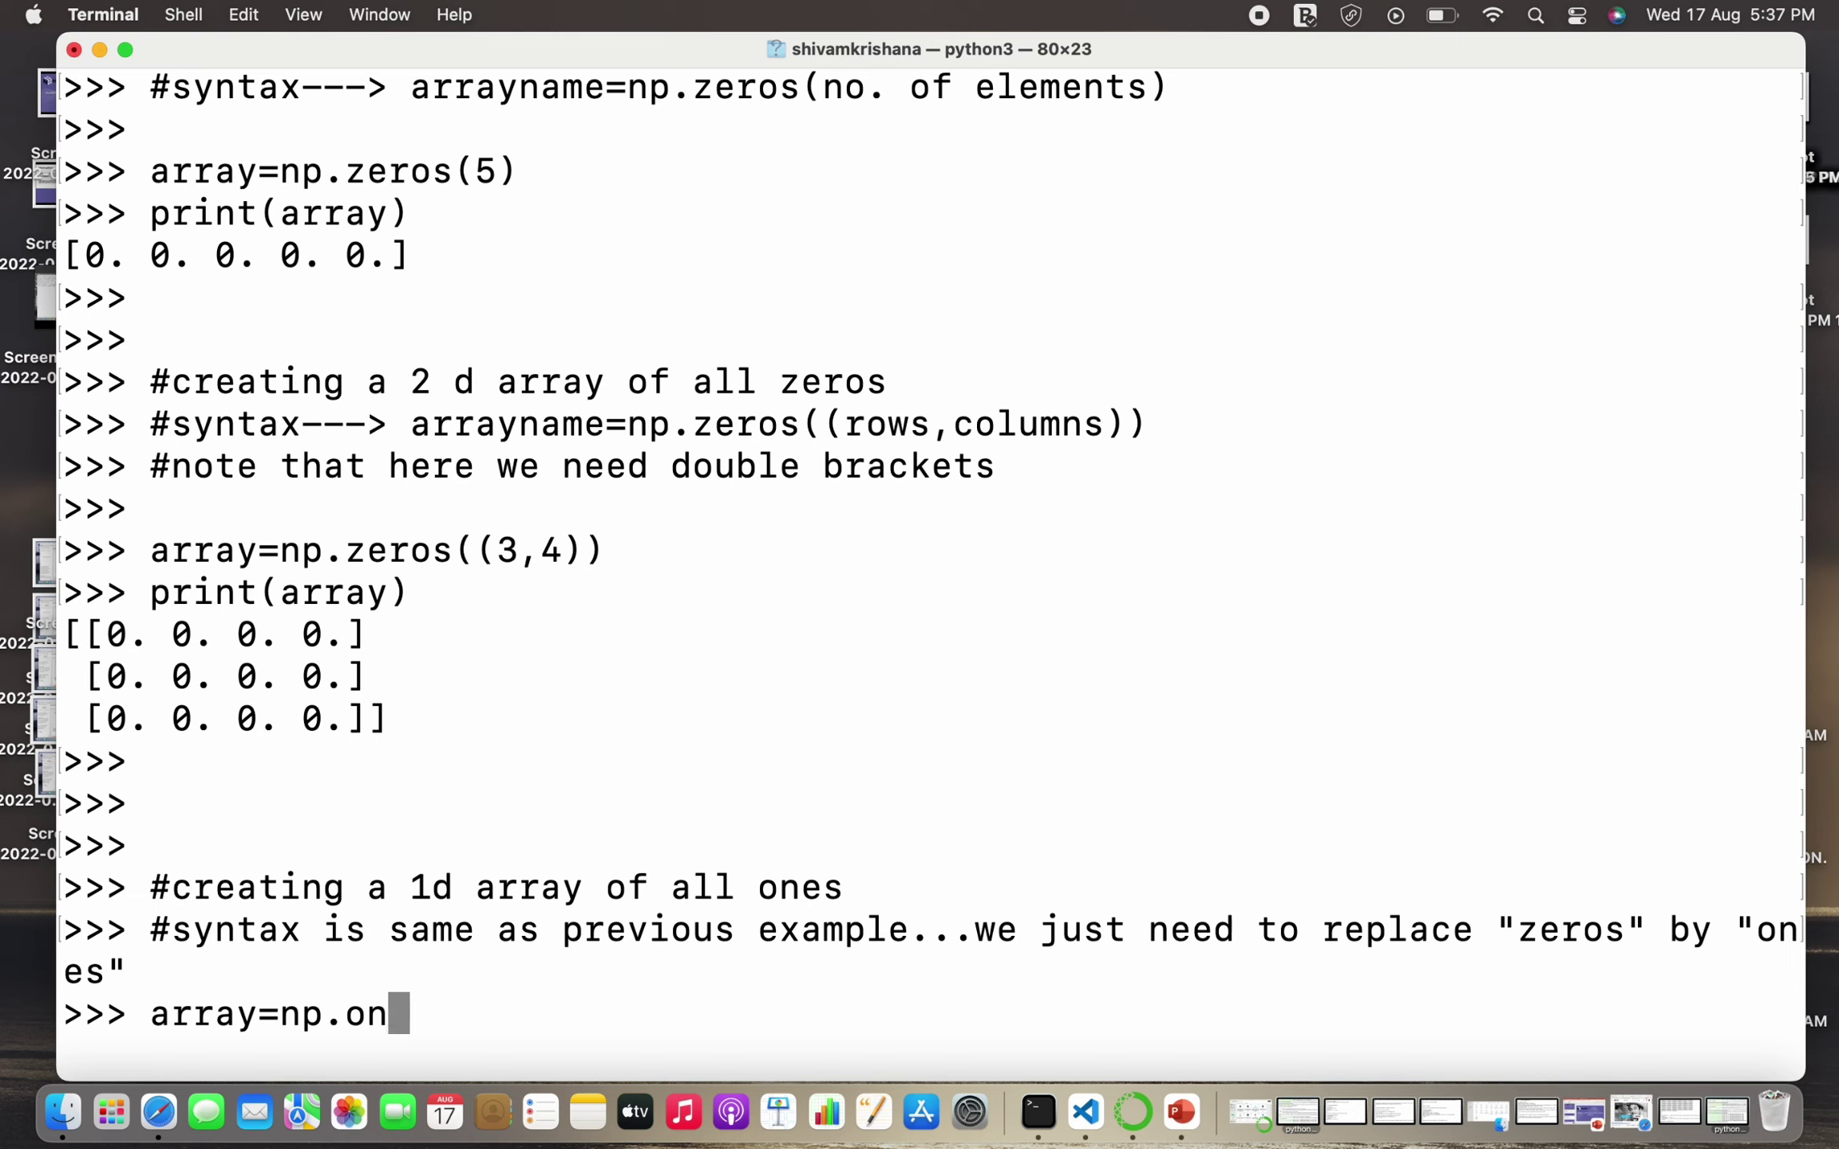
text(es()
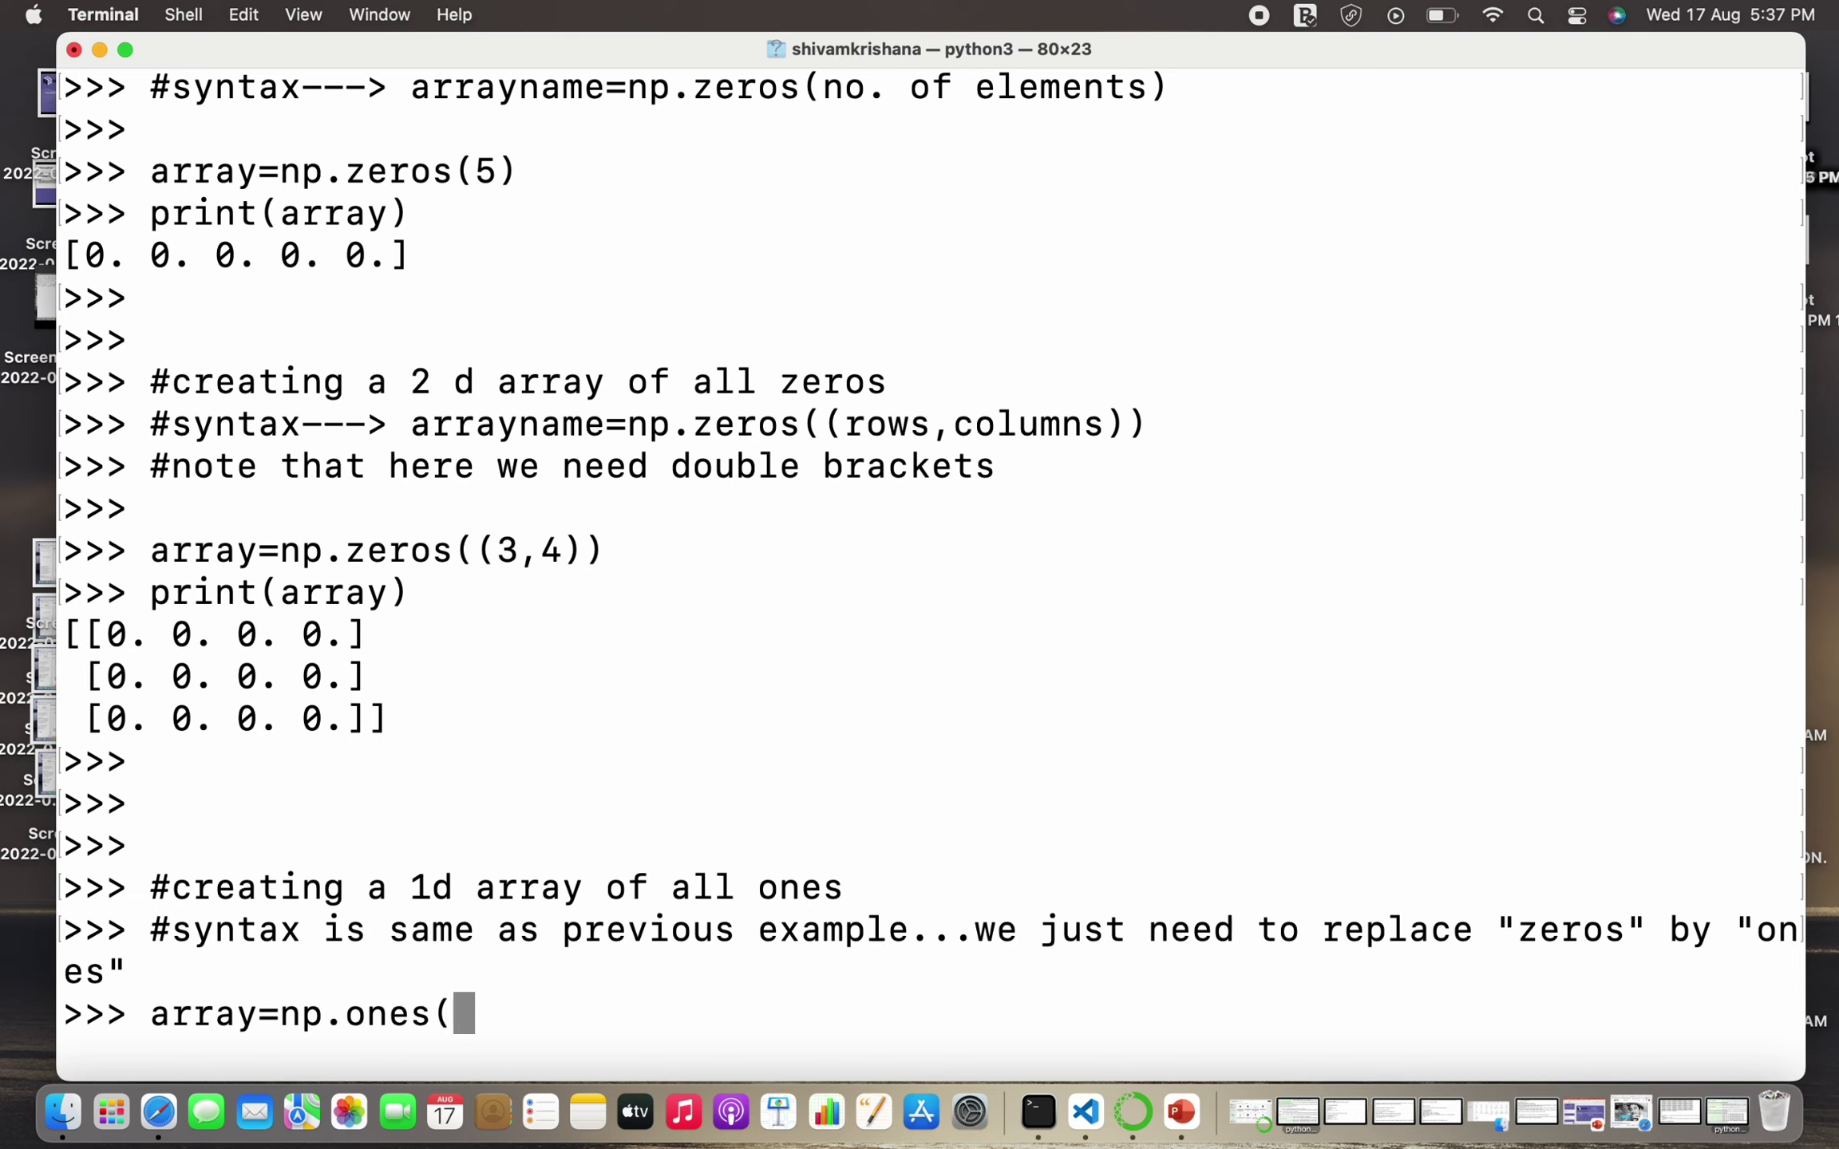
text(5))
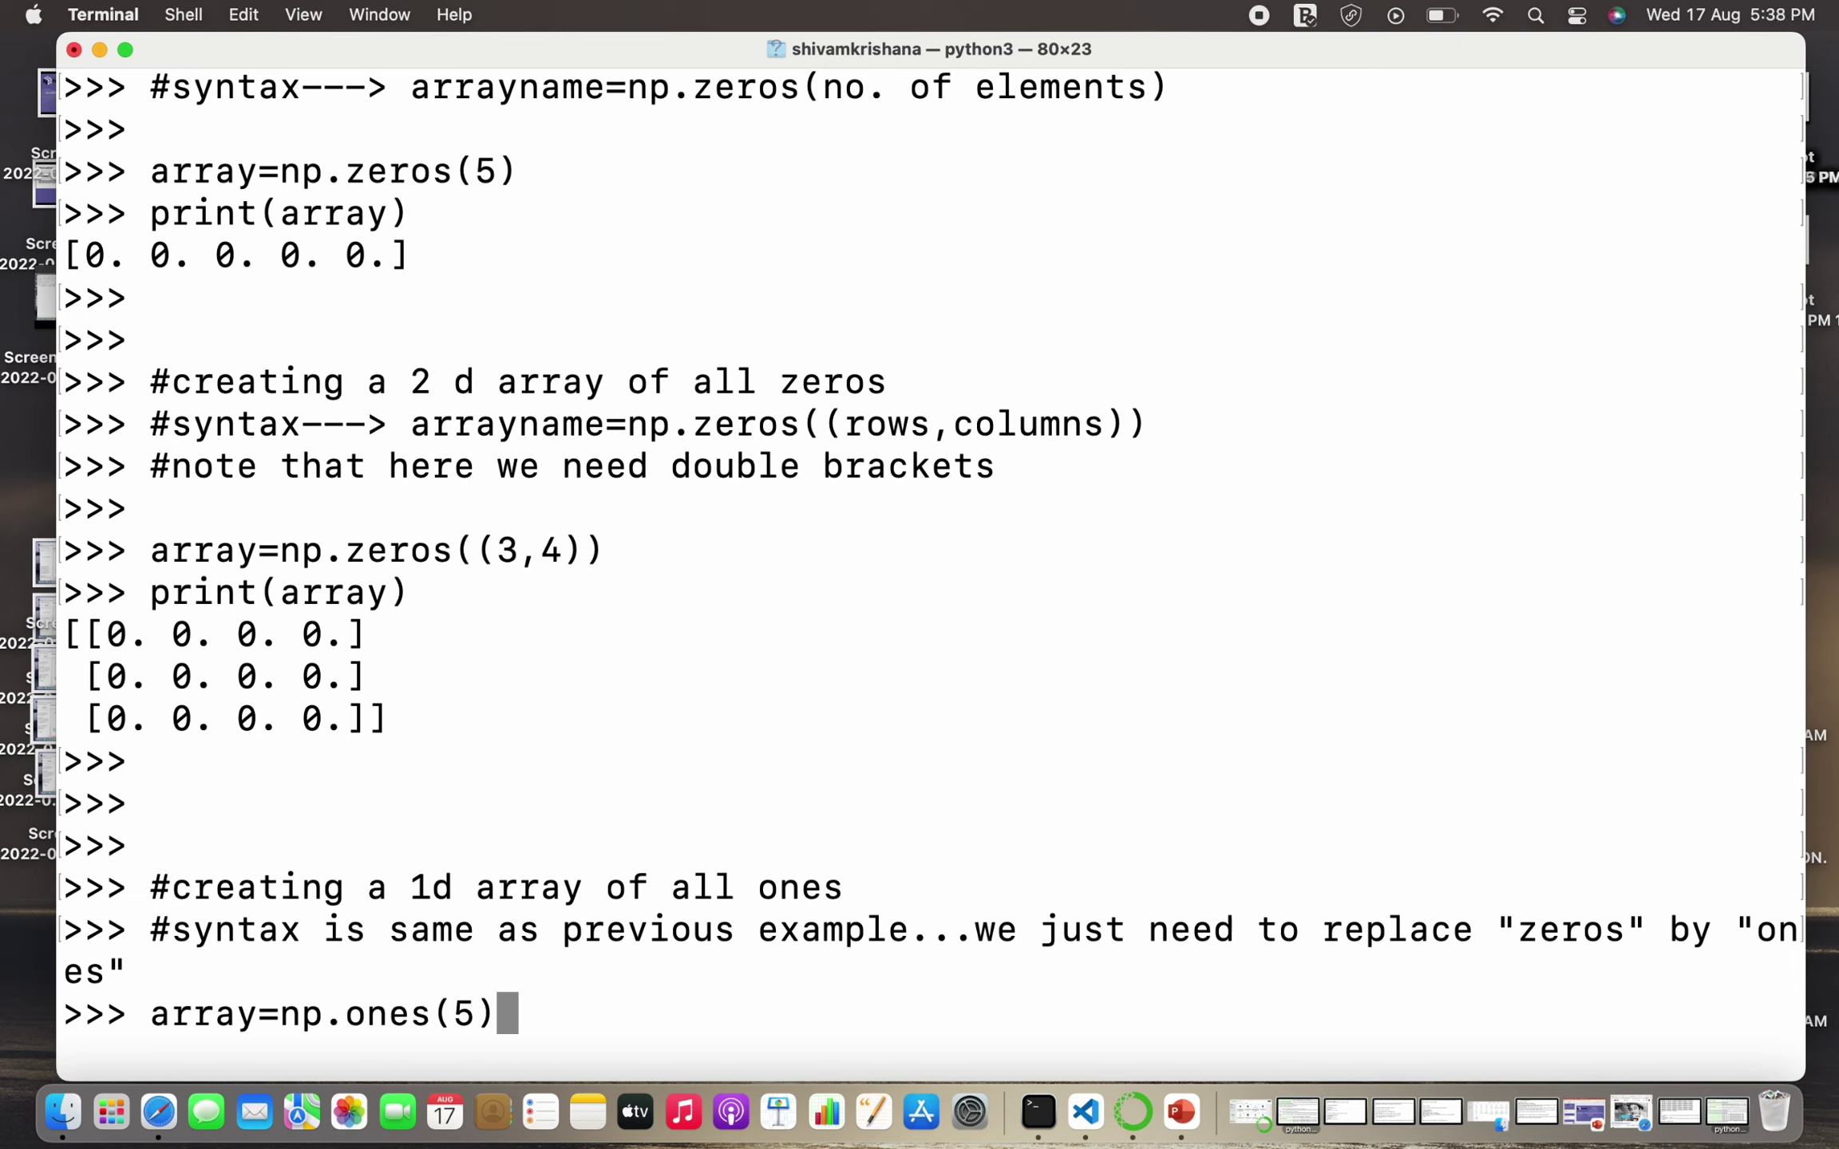
key(Return)
text(pri)
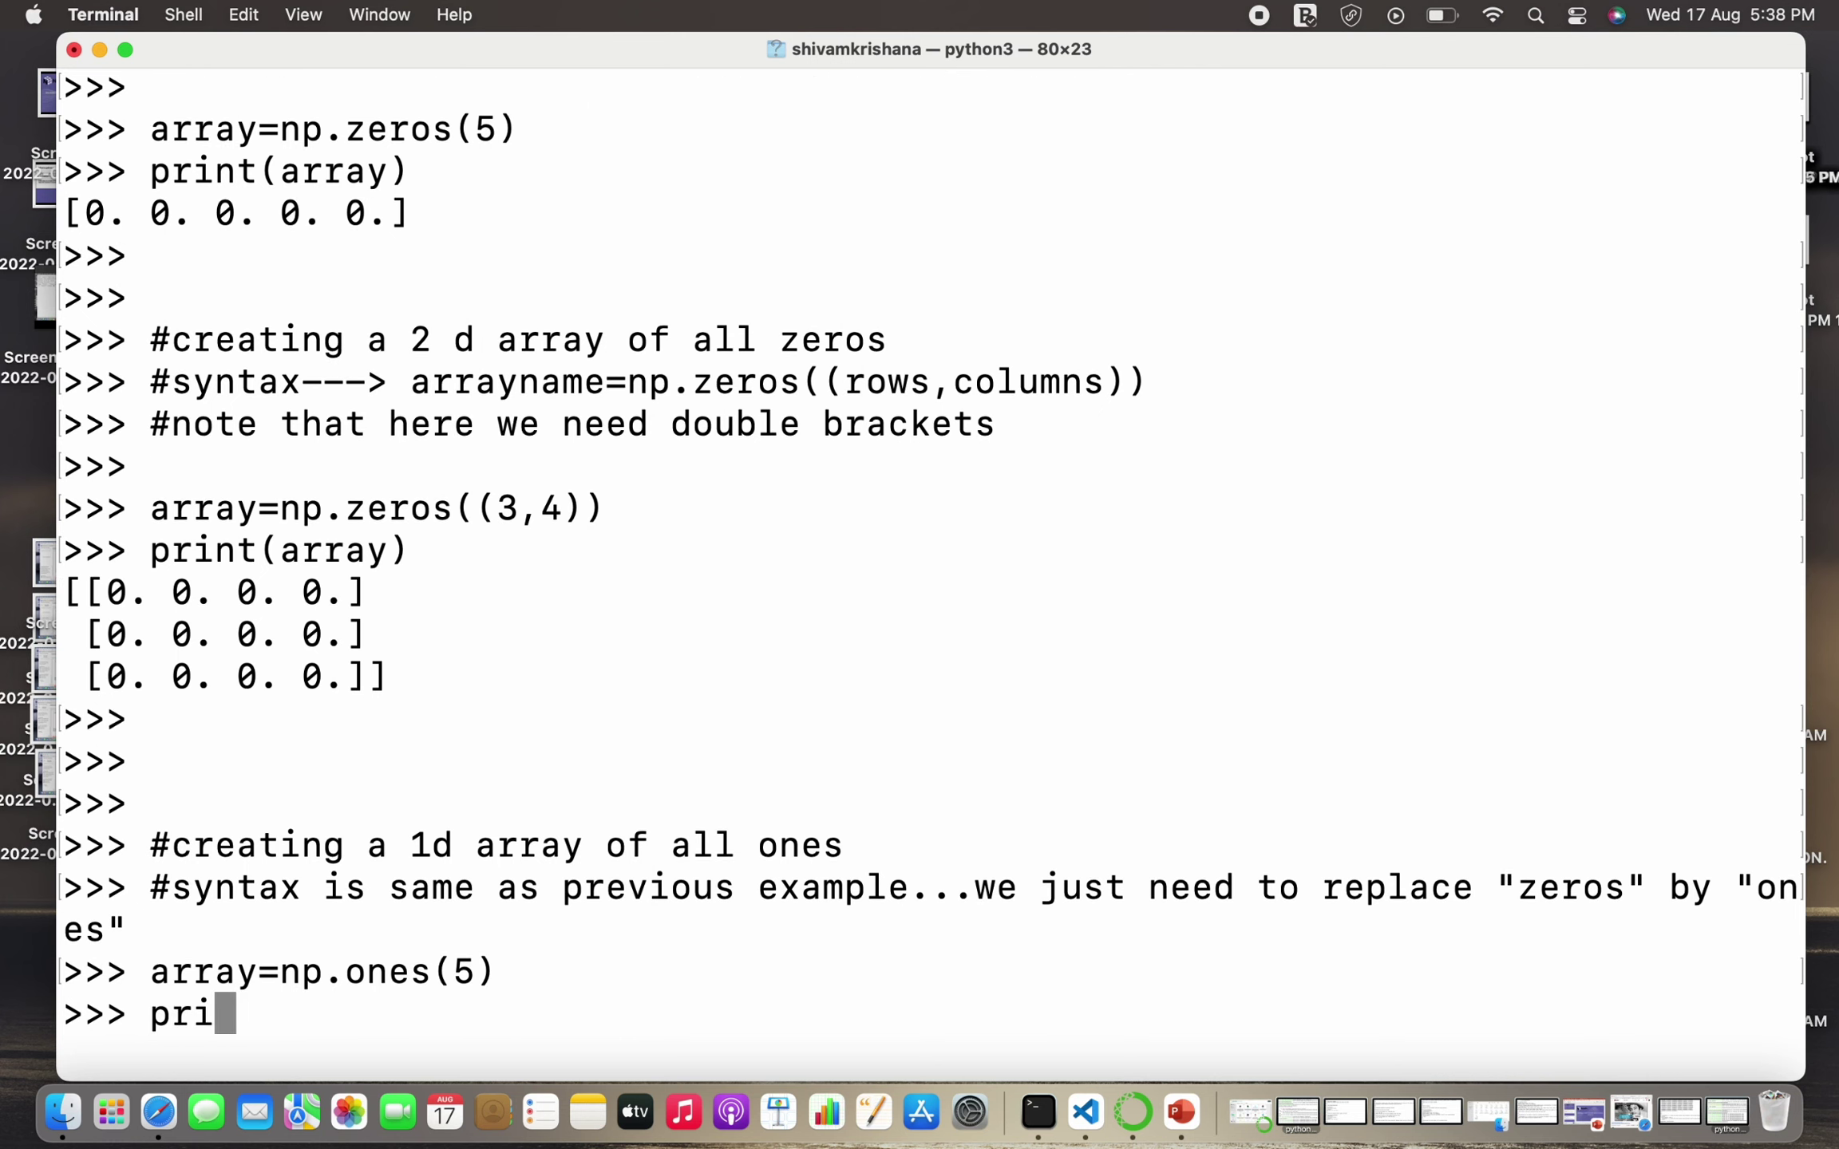
text(nt(a)
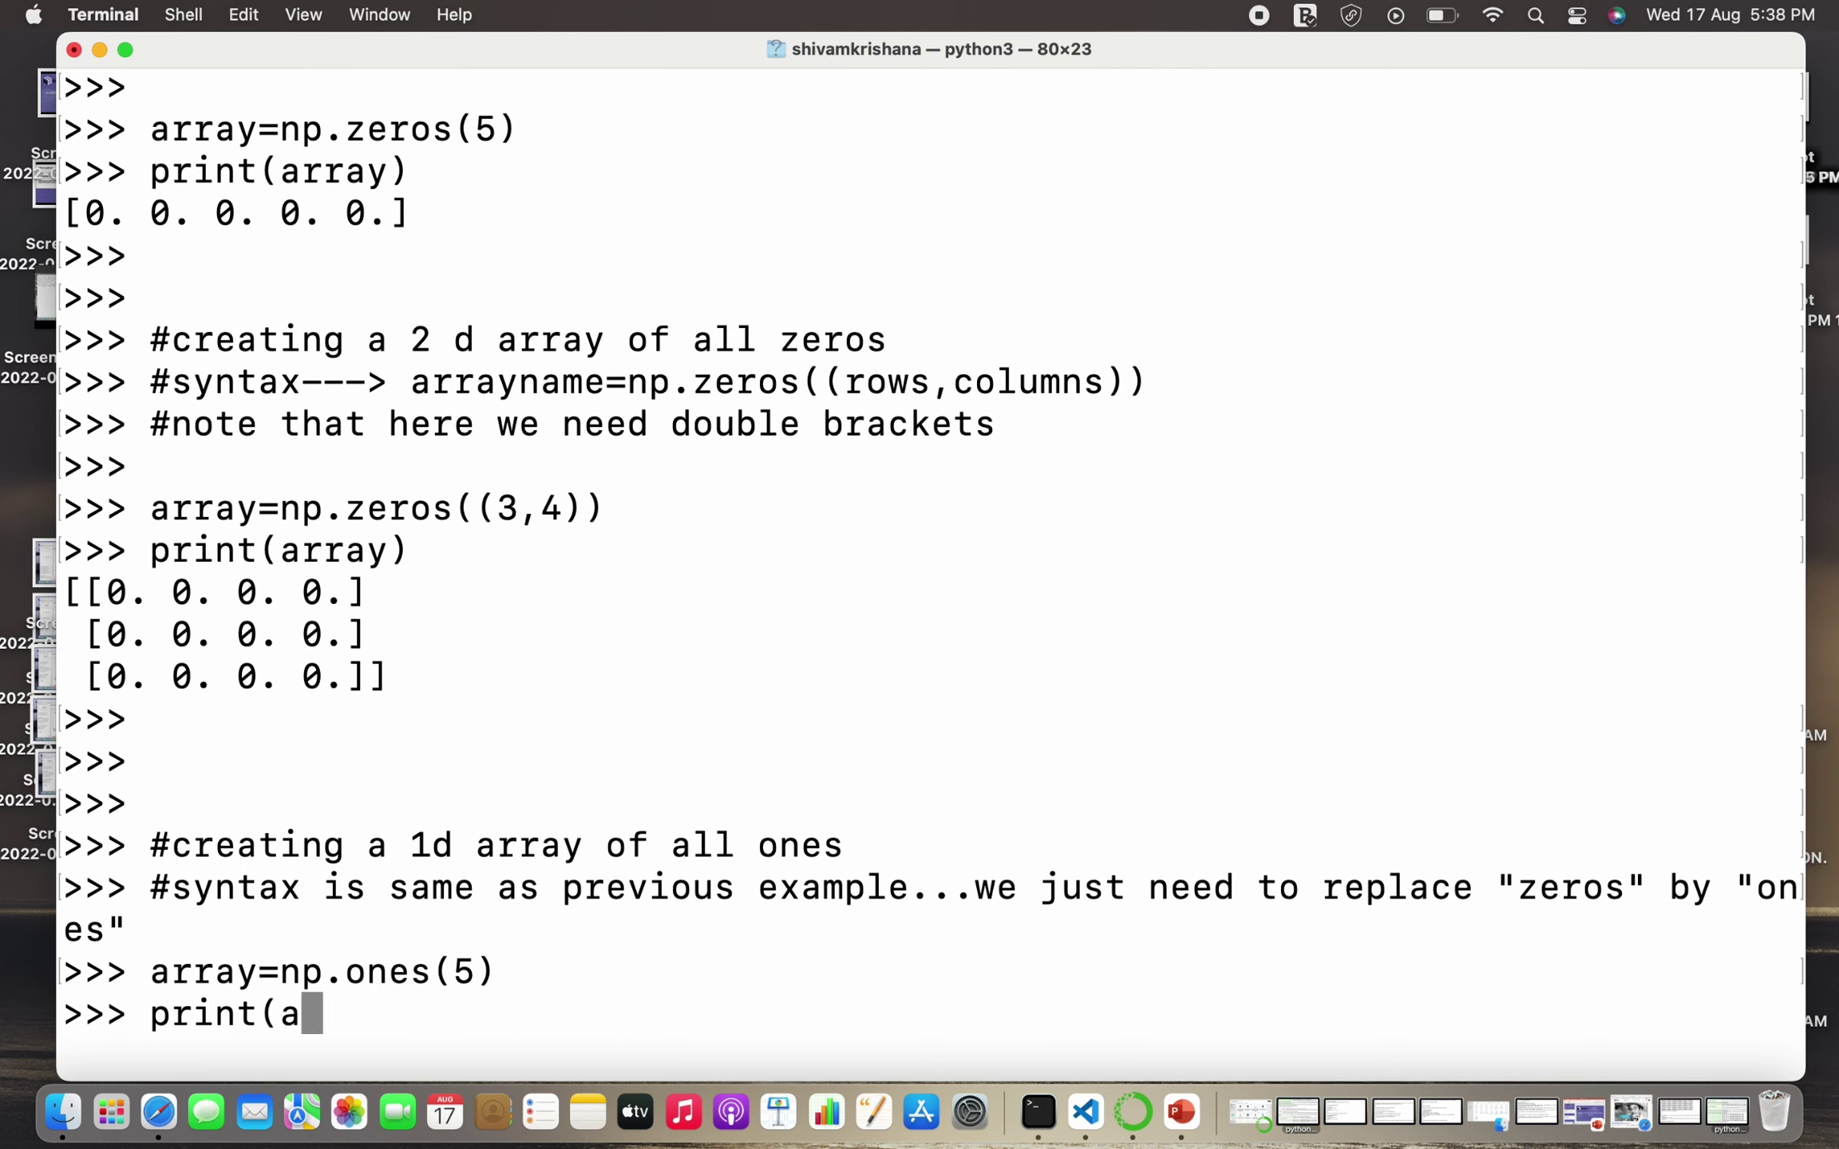
text(rray))
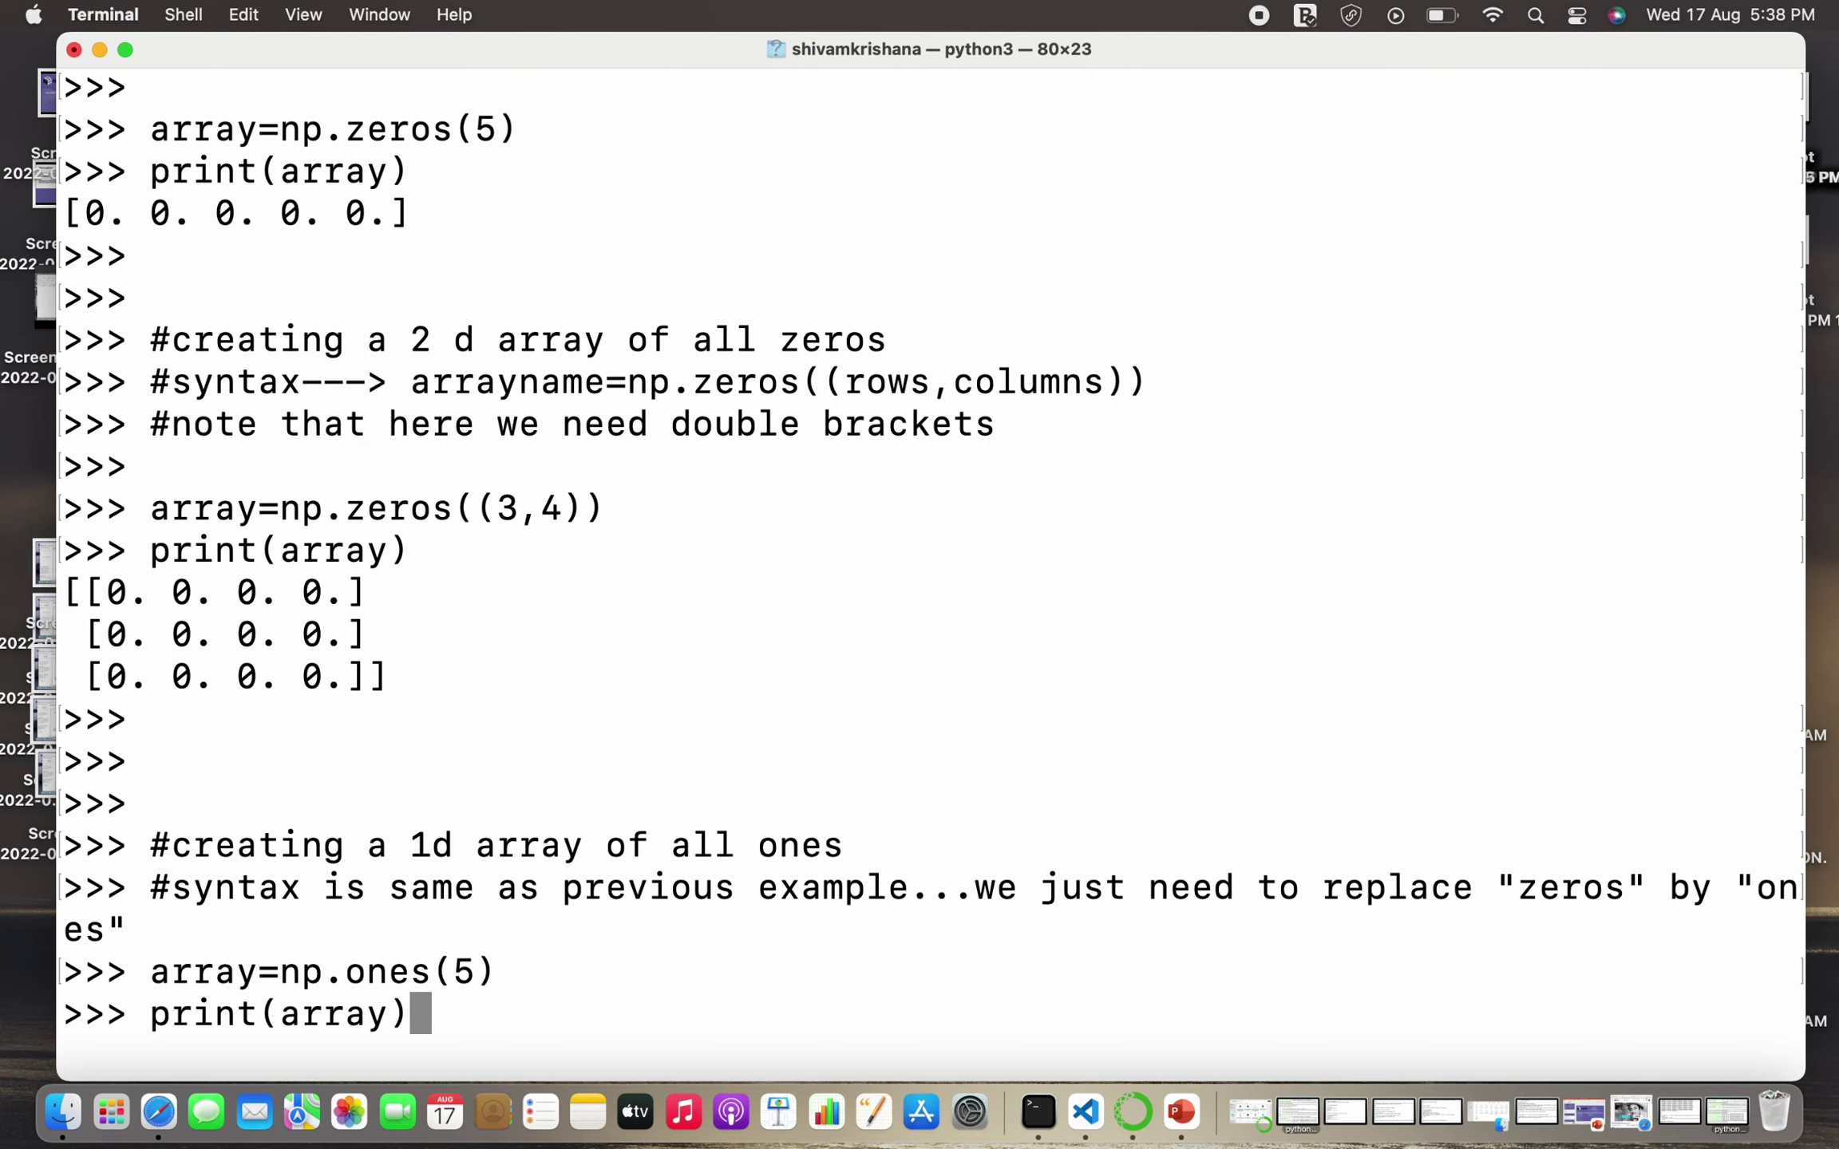
key(Return)
key(Return)
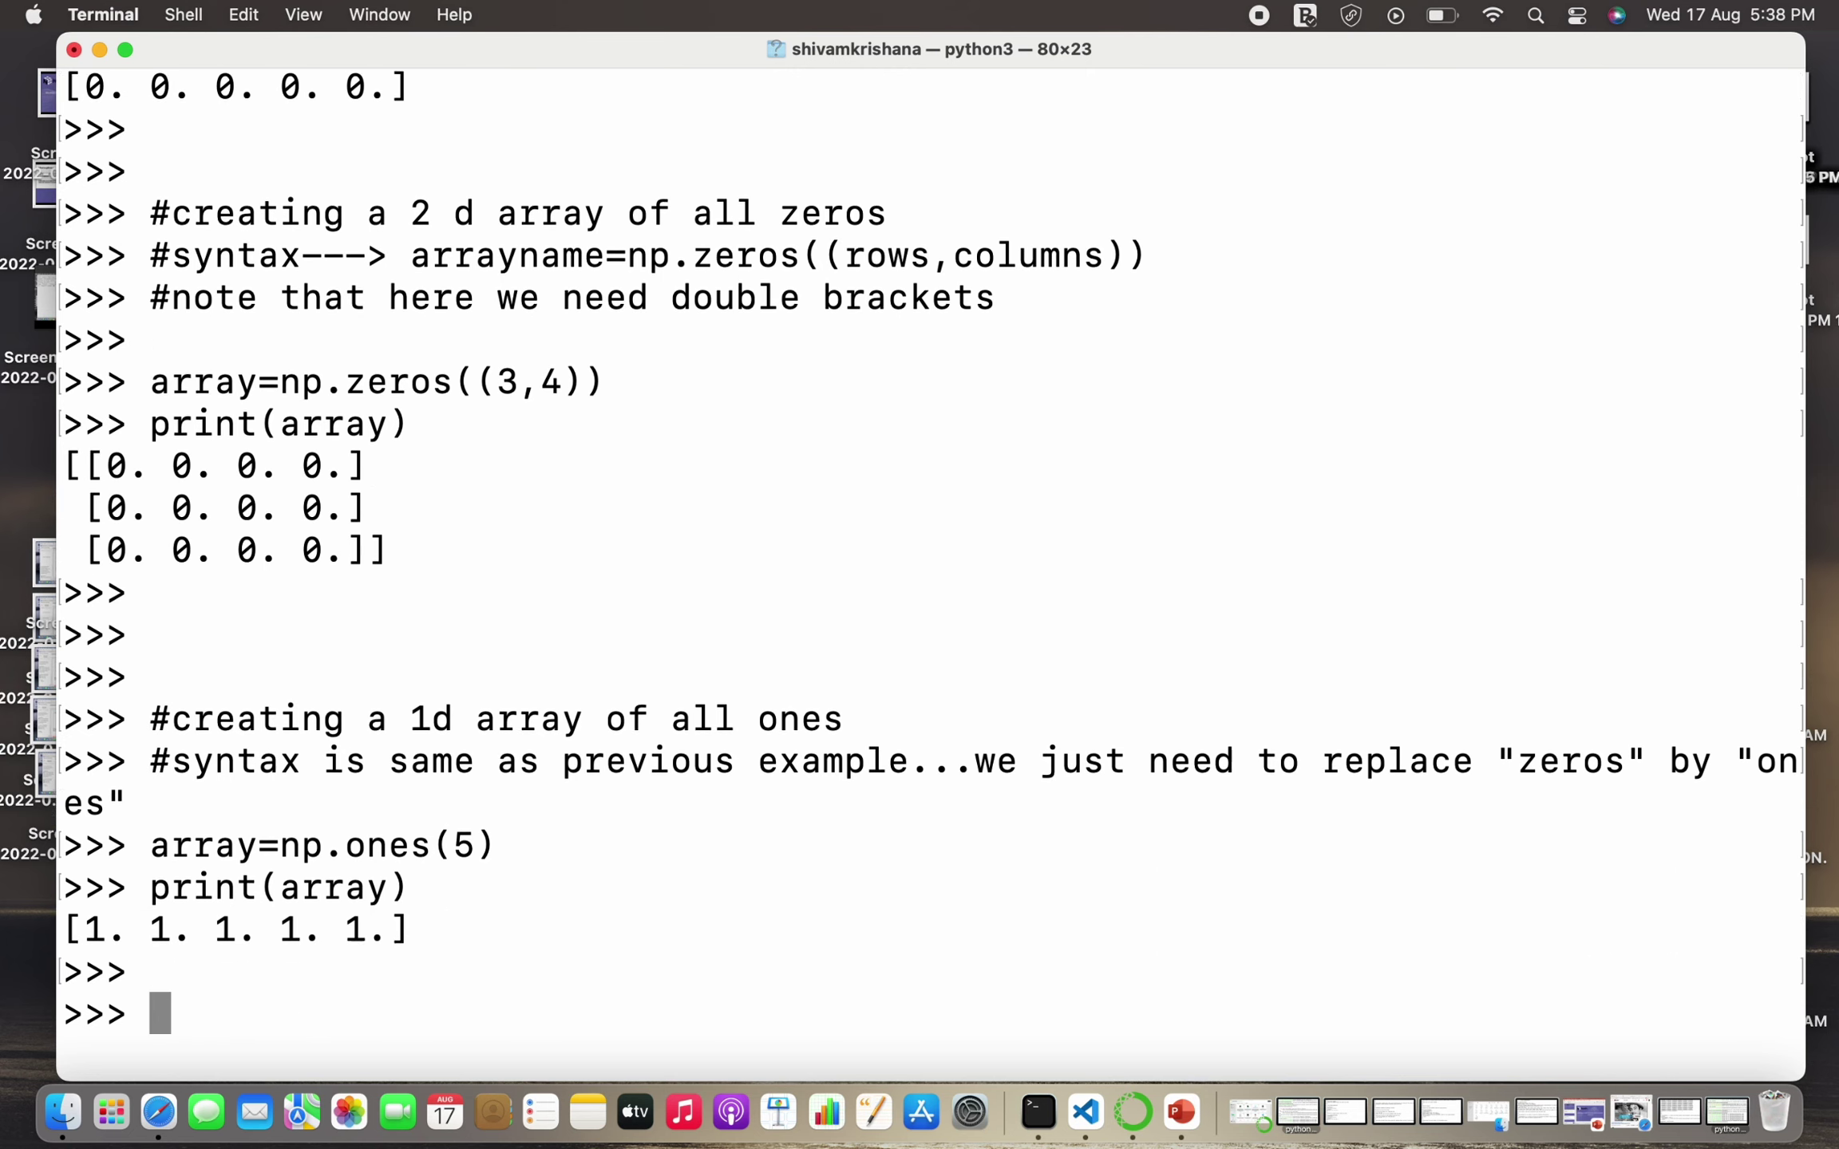
key(Return)
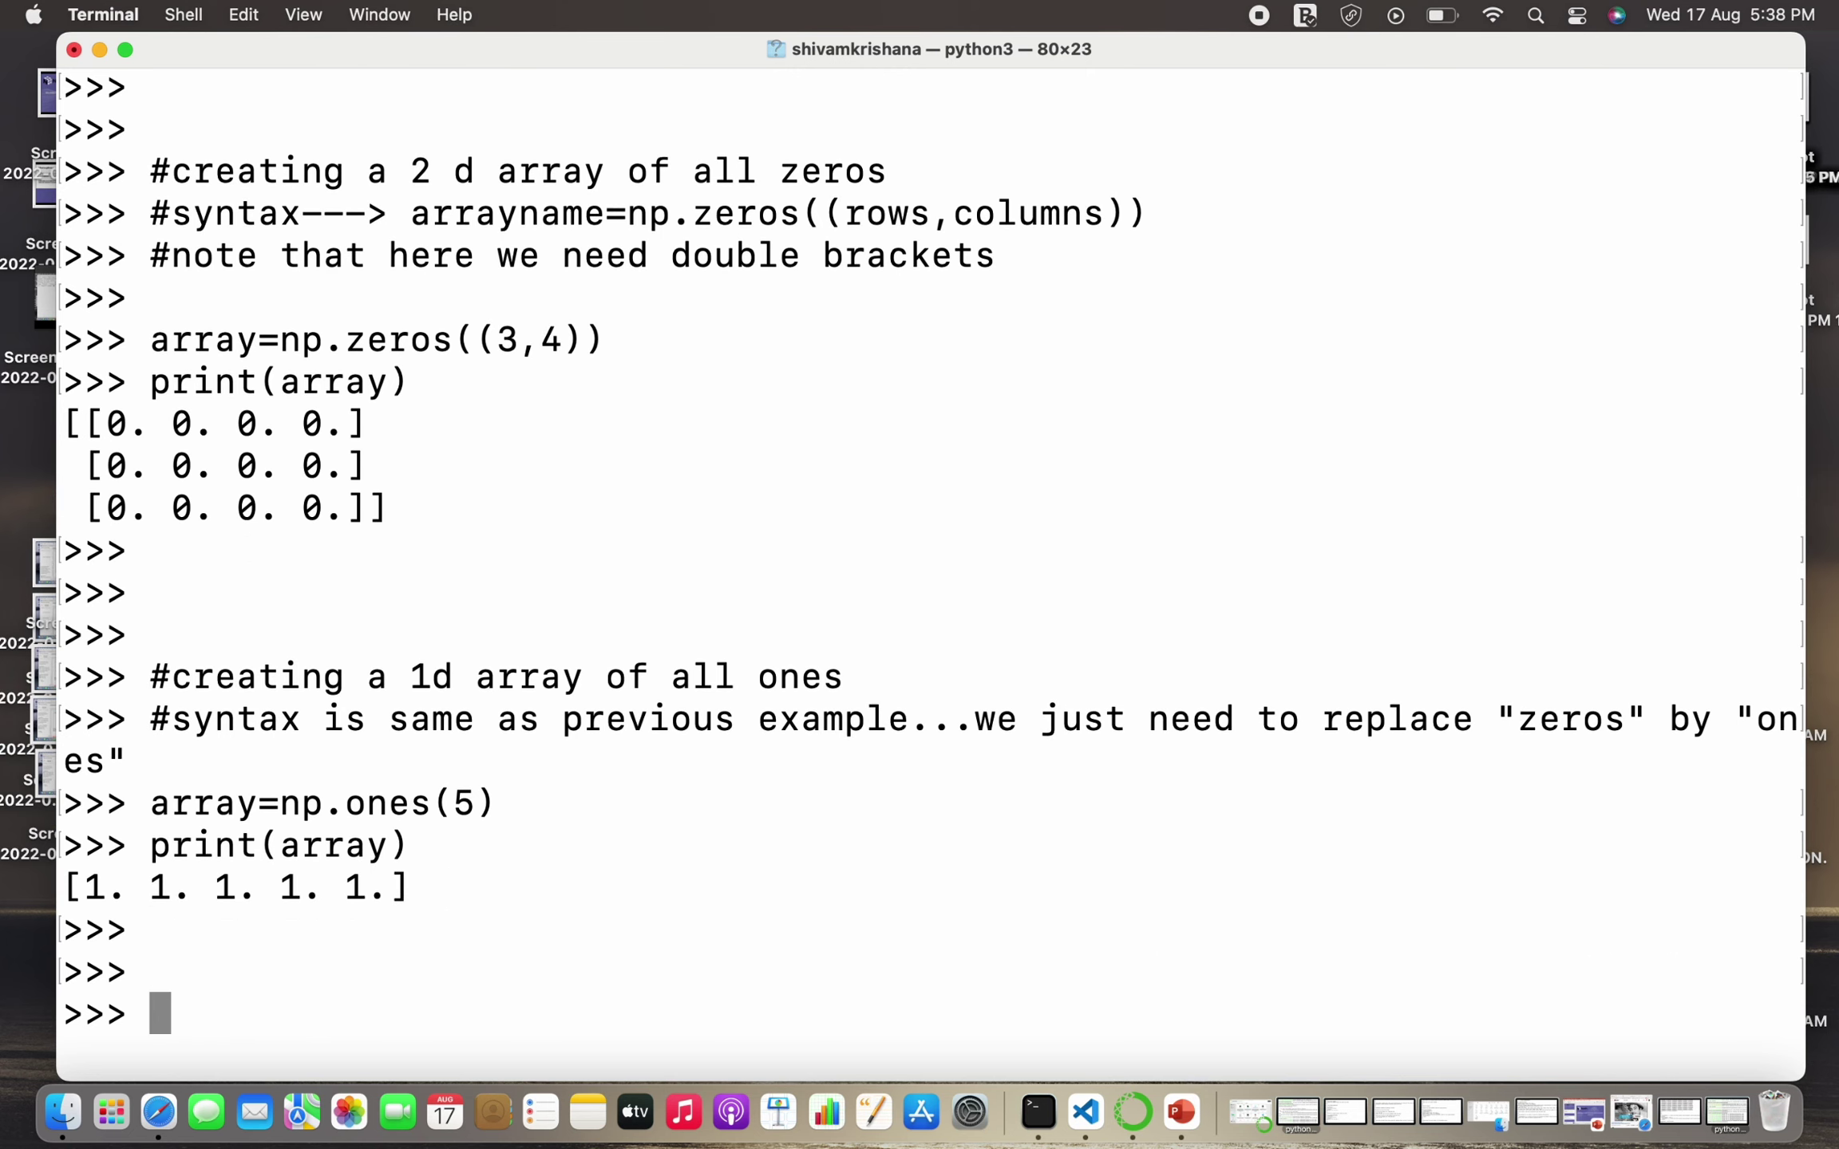
text(#crea)
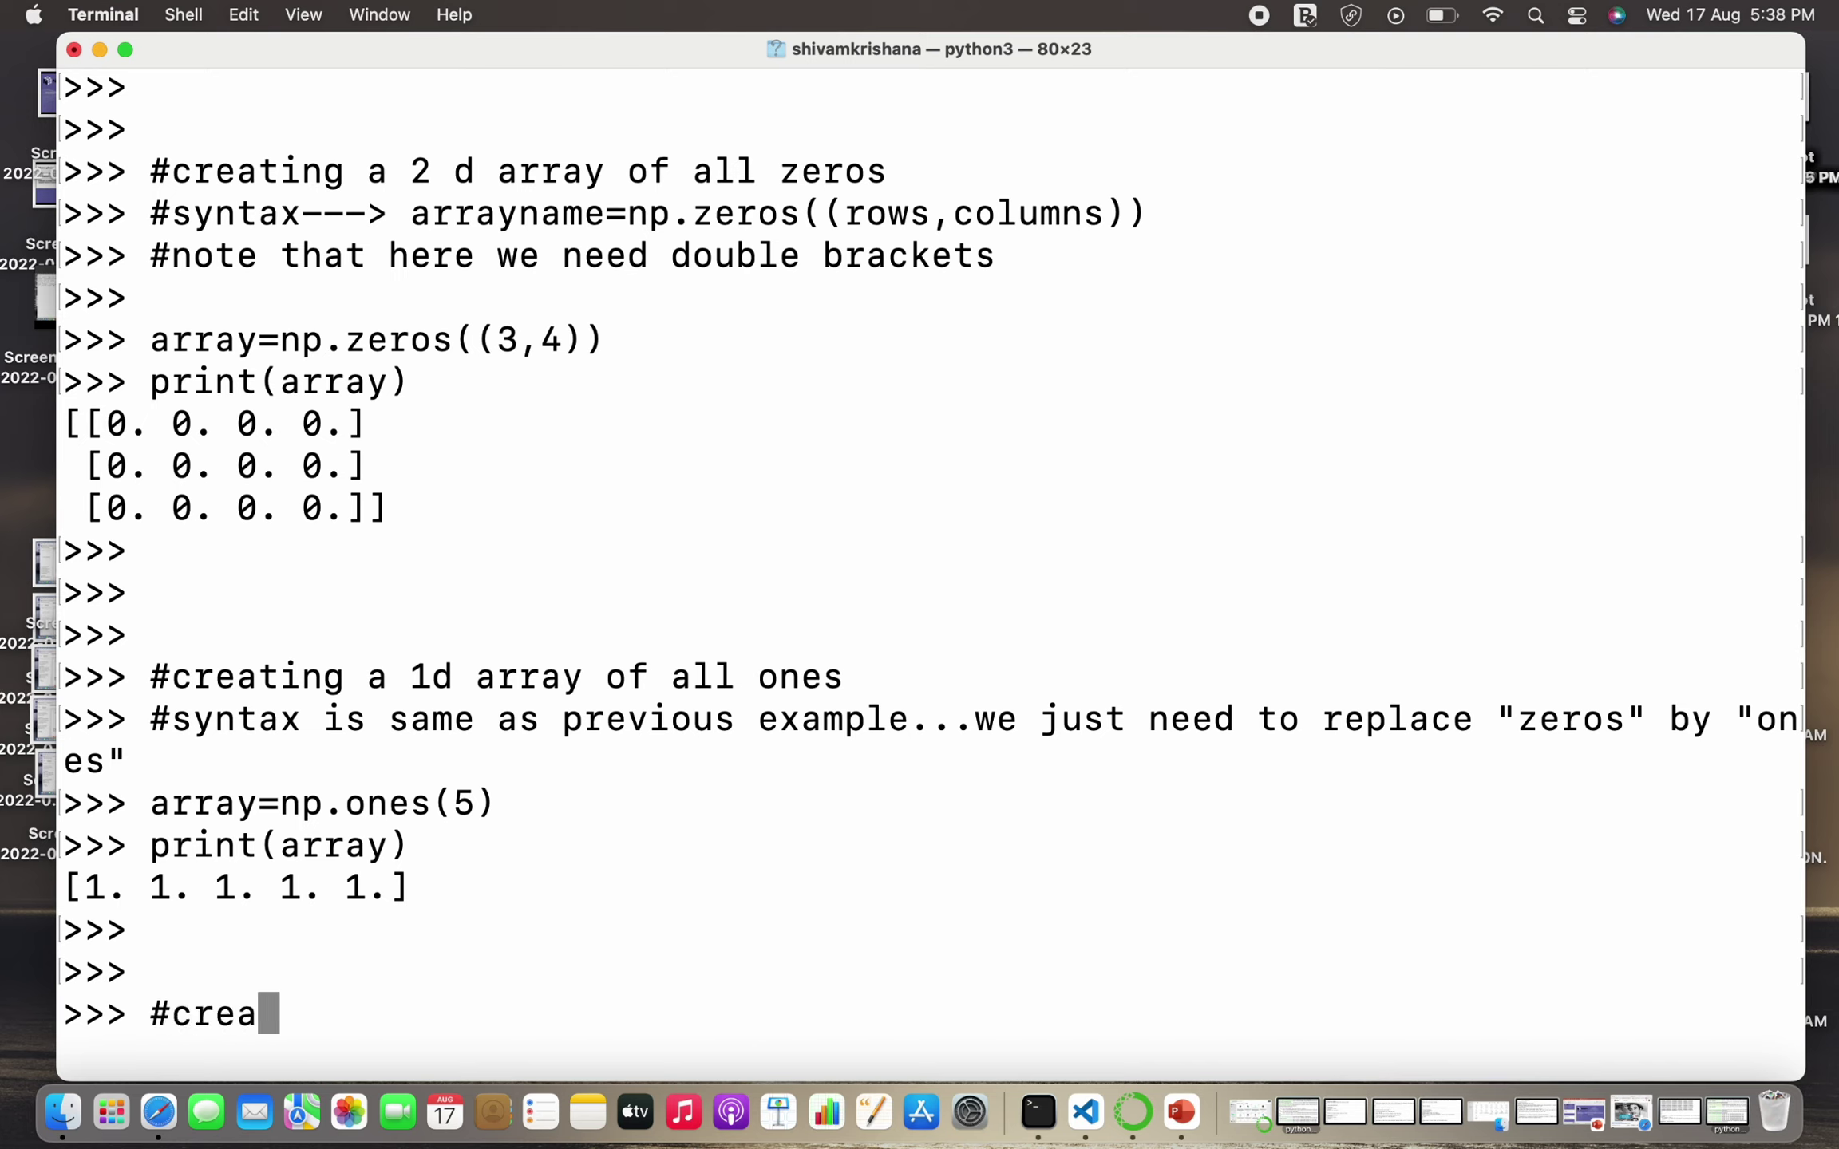
text(ting )
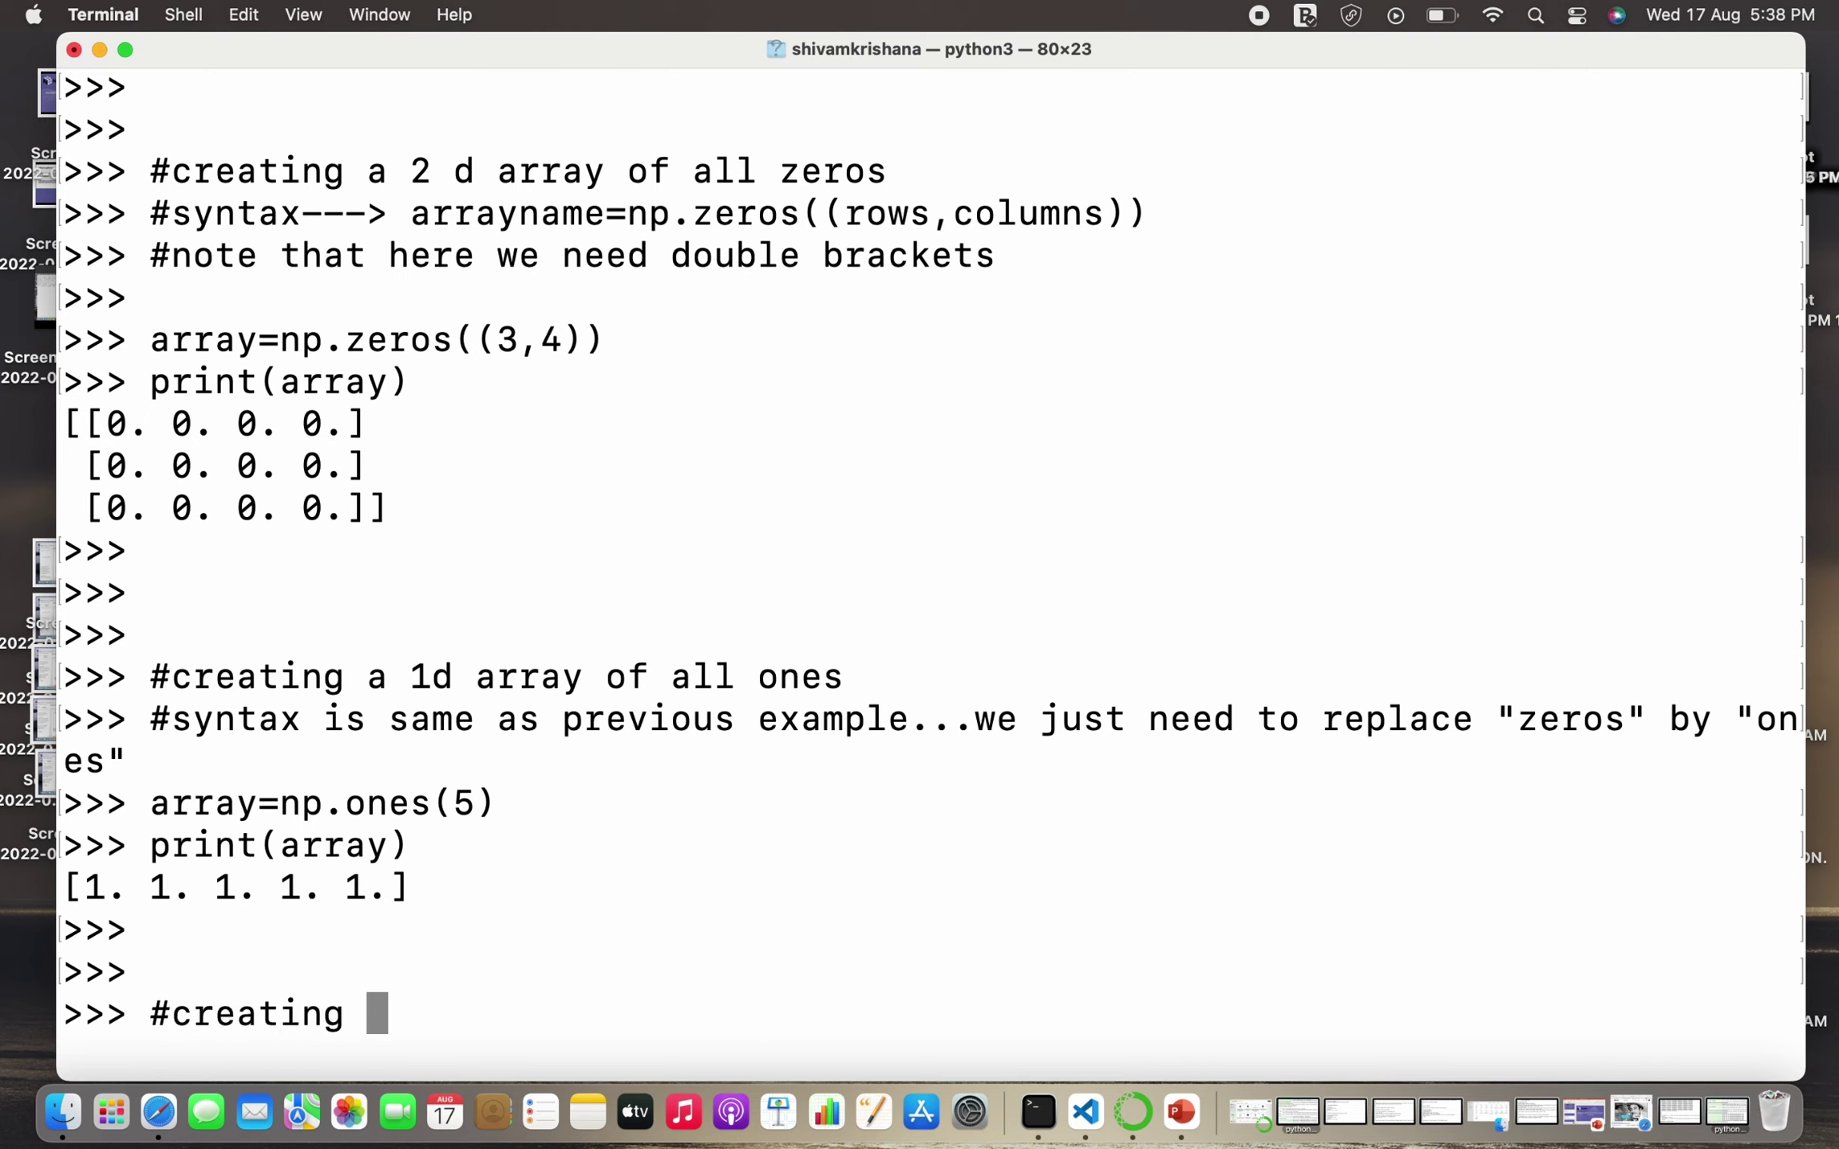
text(a 2d)
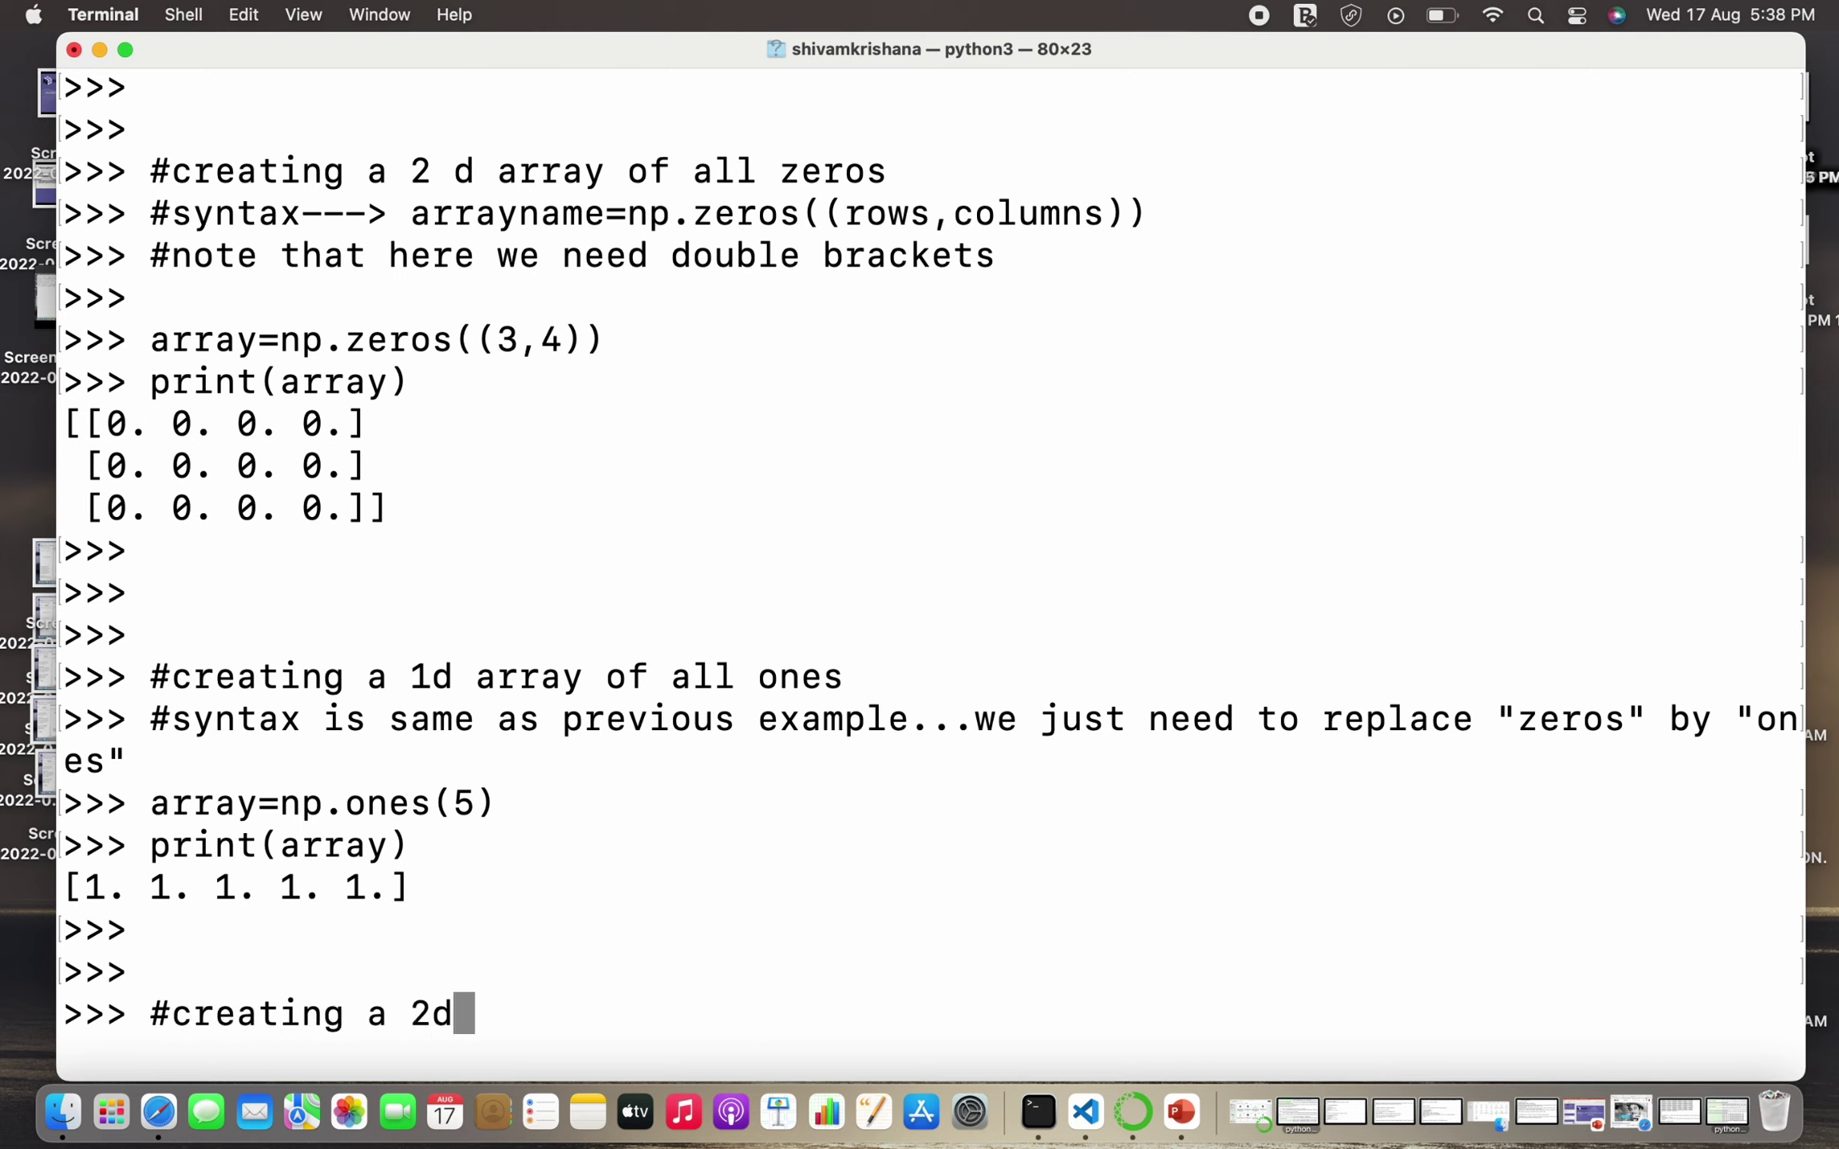
text( array of all ones)
- Add '#creating a 2d array of all ones', then create and print array=np.ones((3,4))
key(Return)
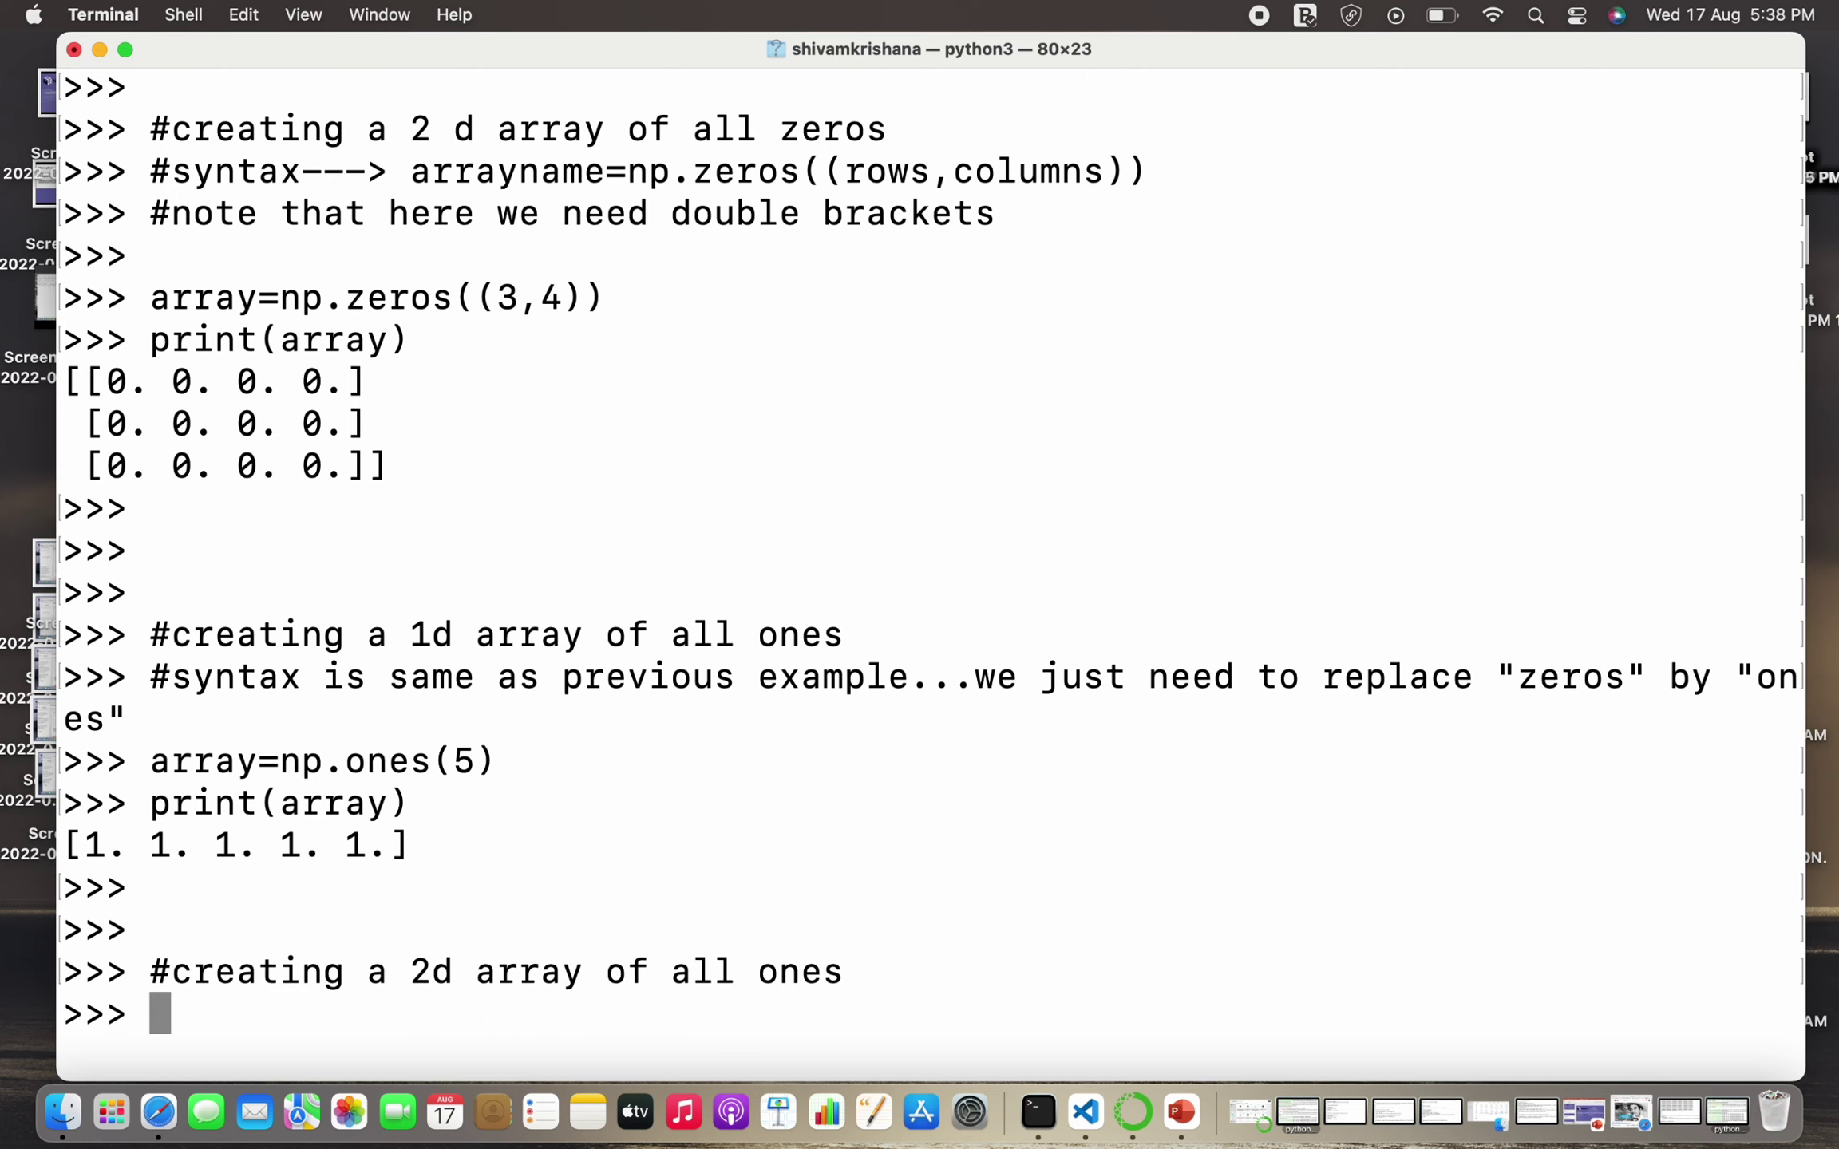
text(array)
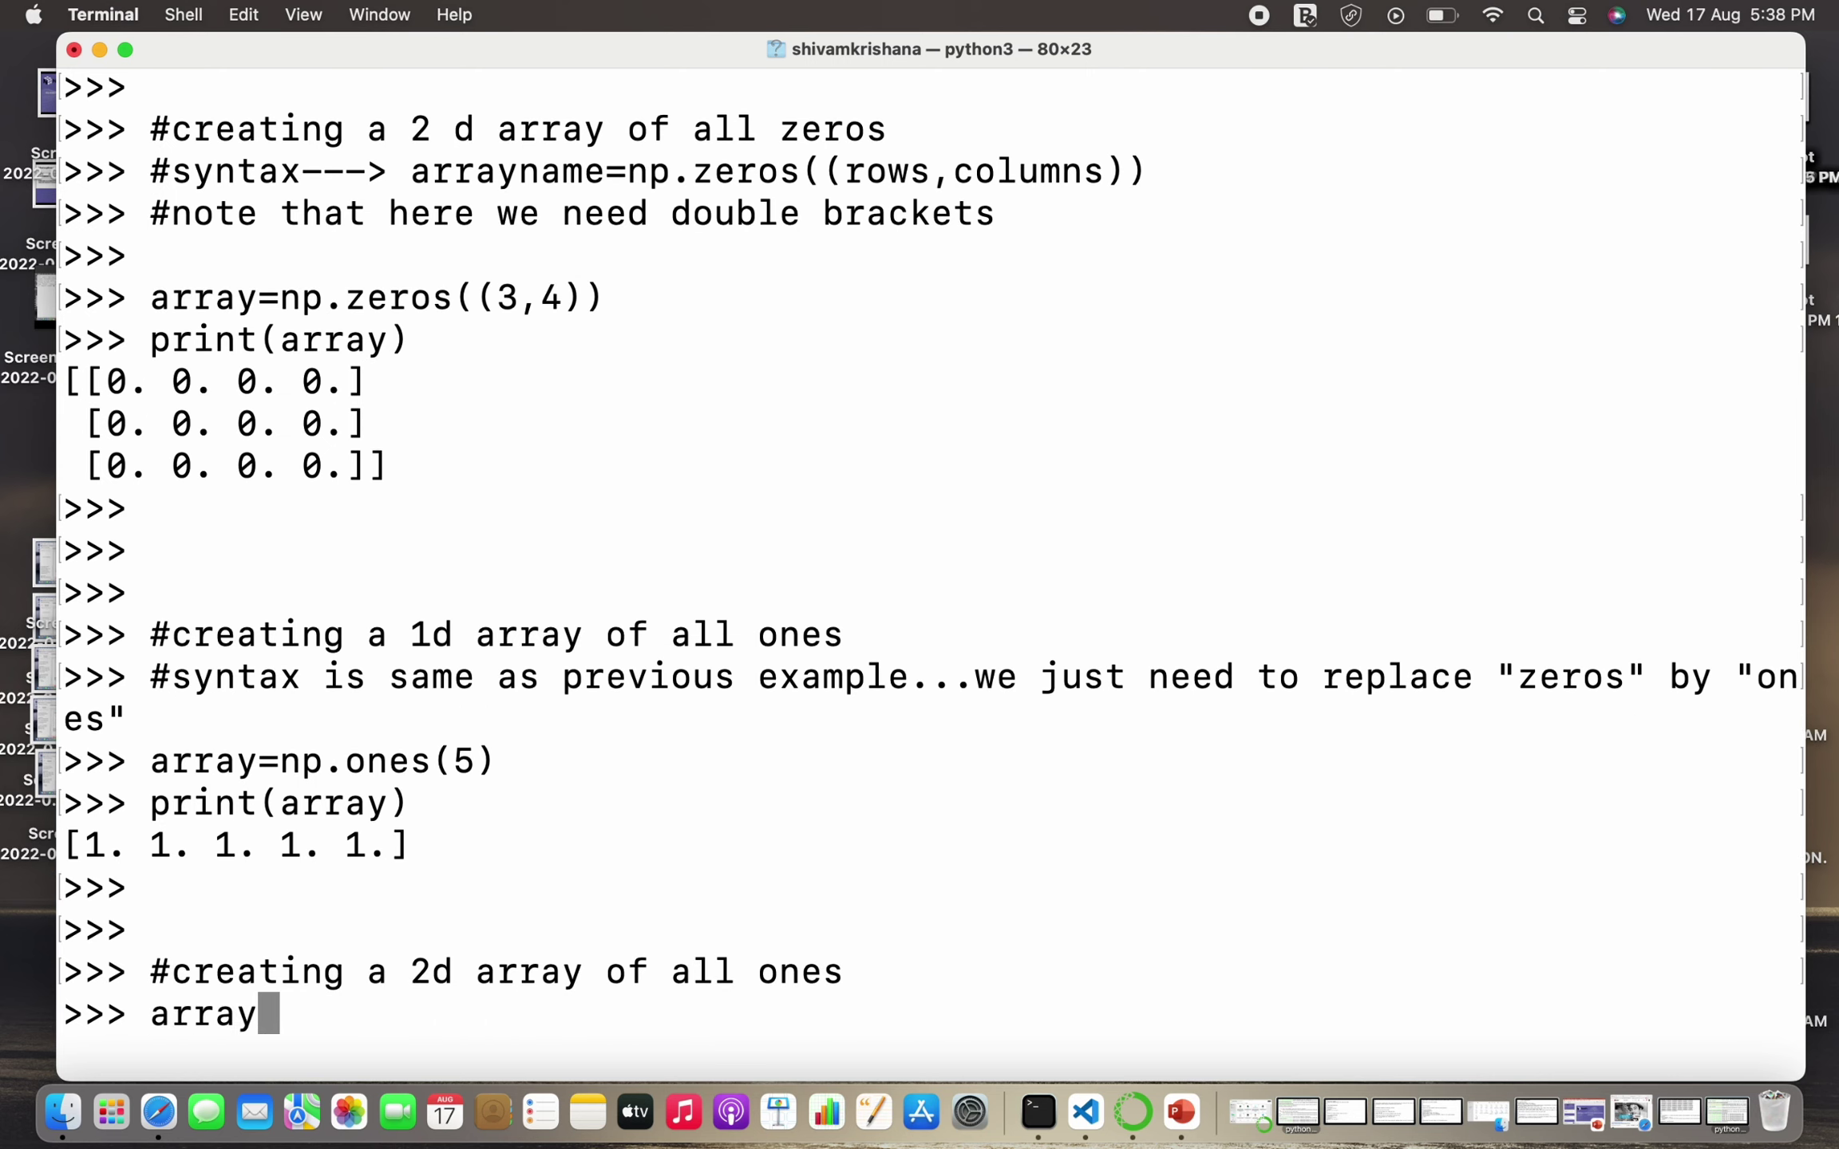
text(=np.)
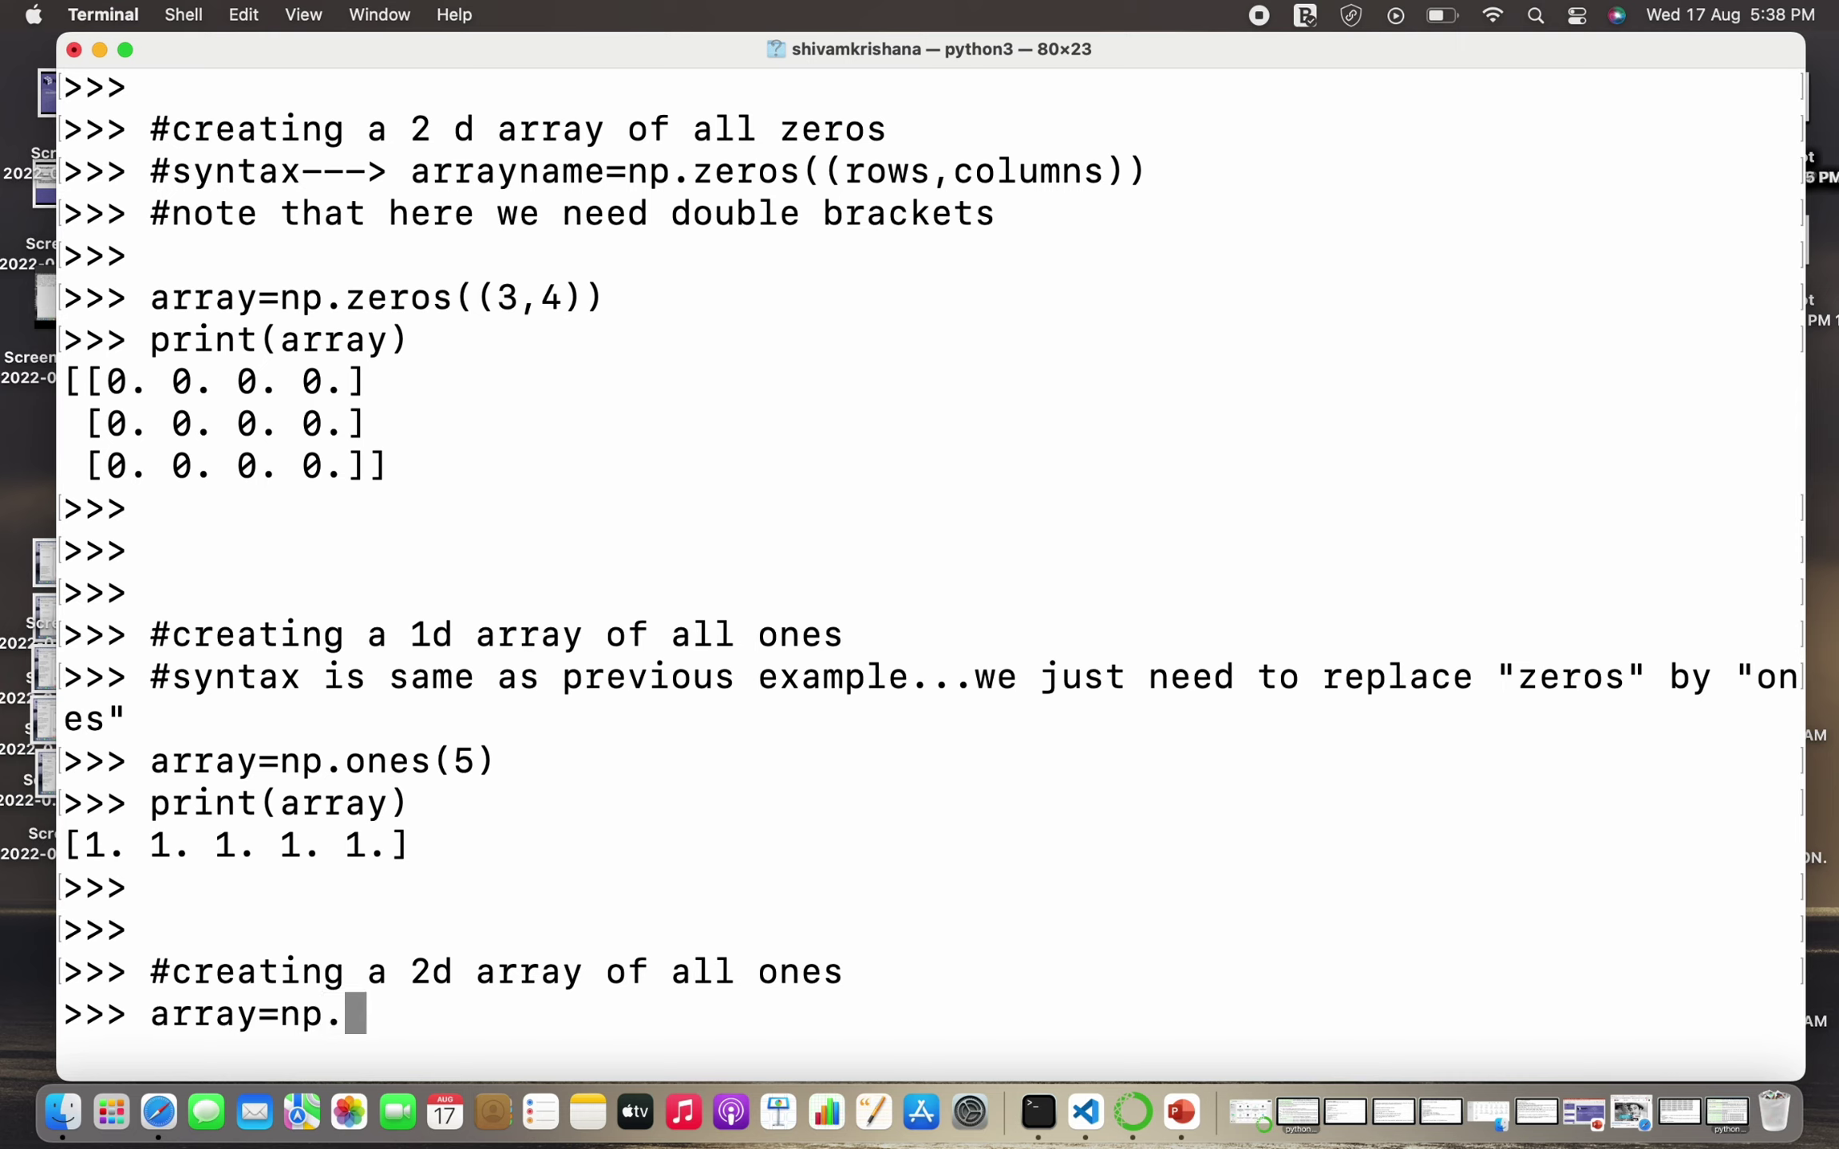
text(on)
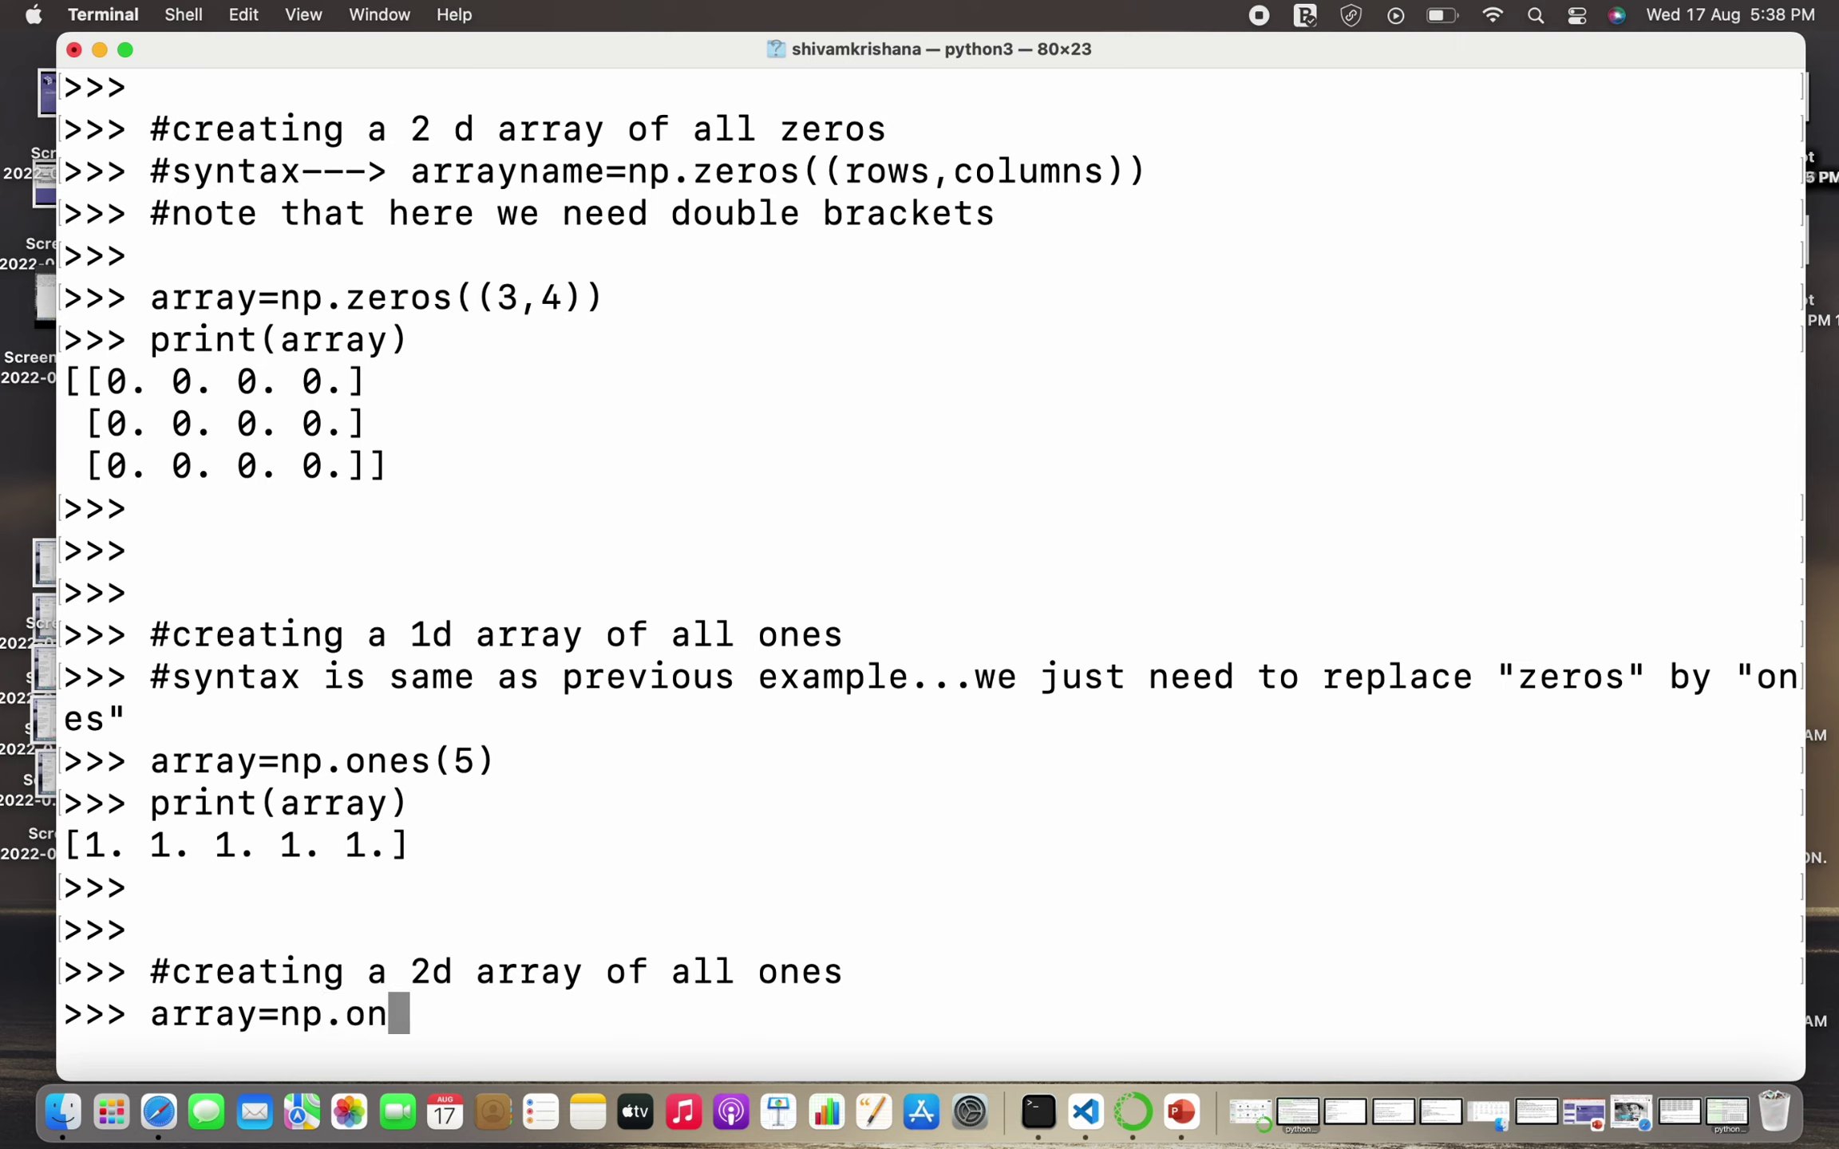
text(es)
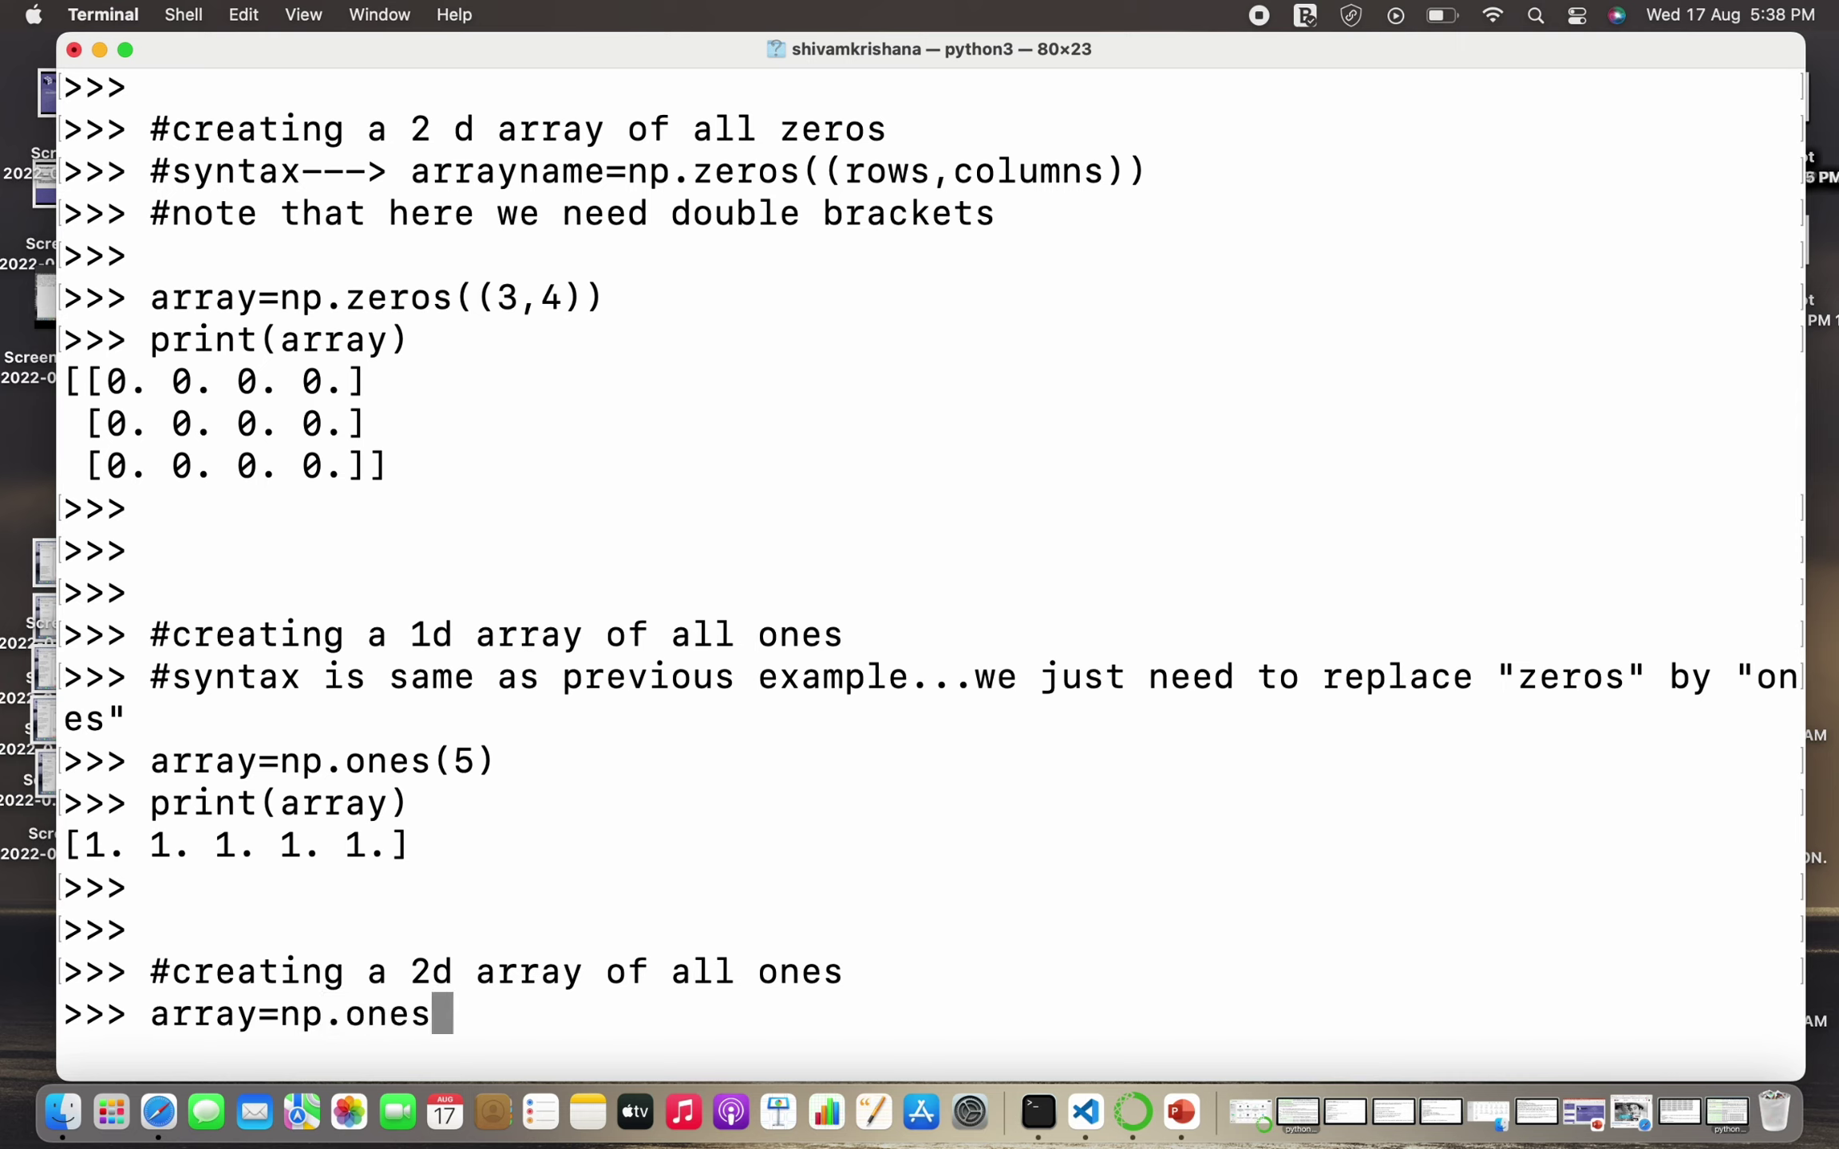
text(((3)
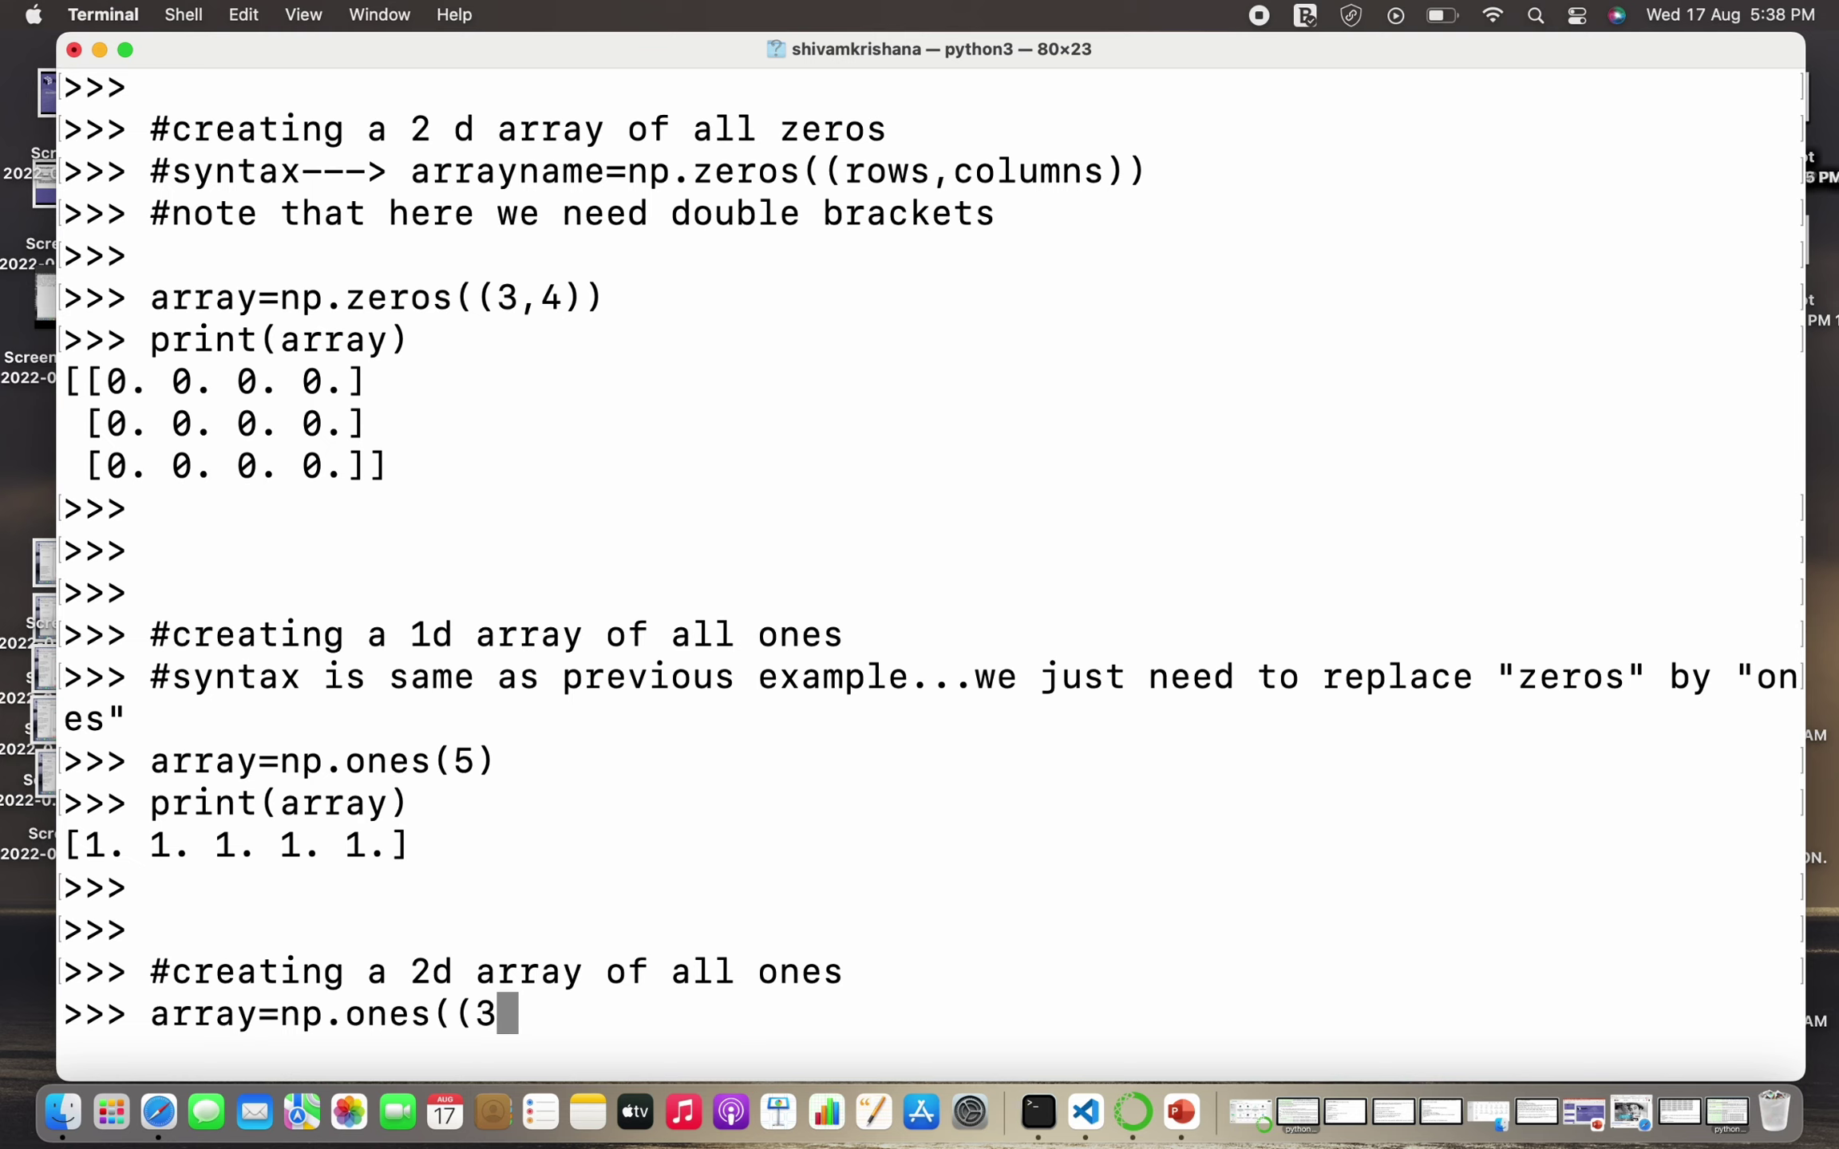
text(,4)))
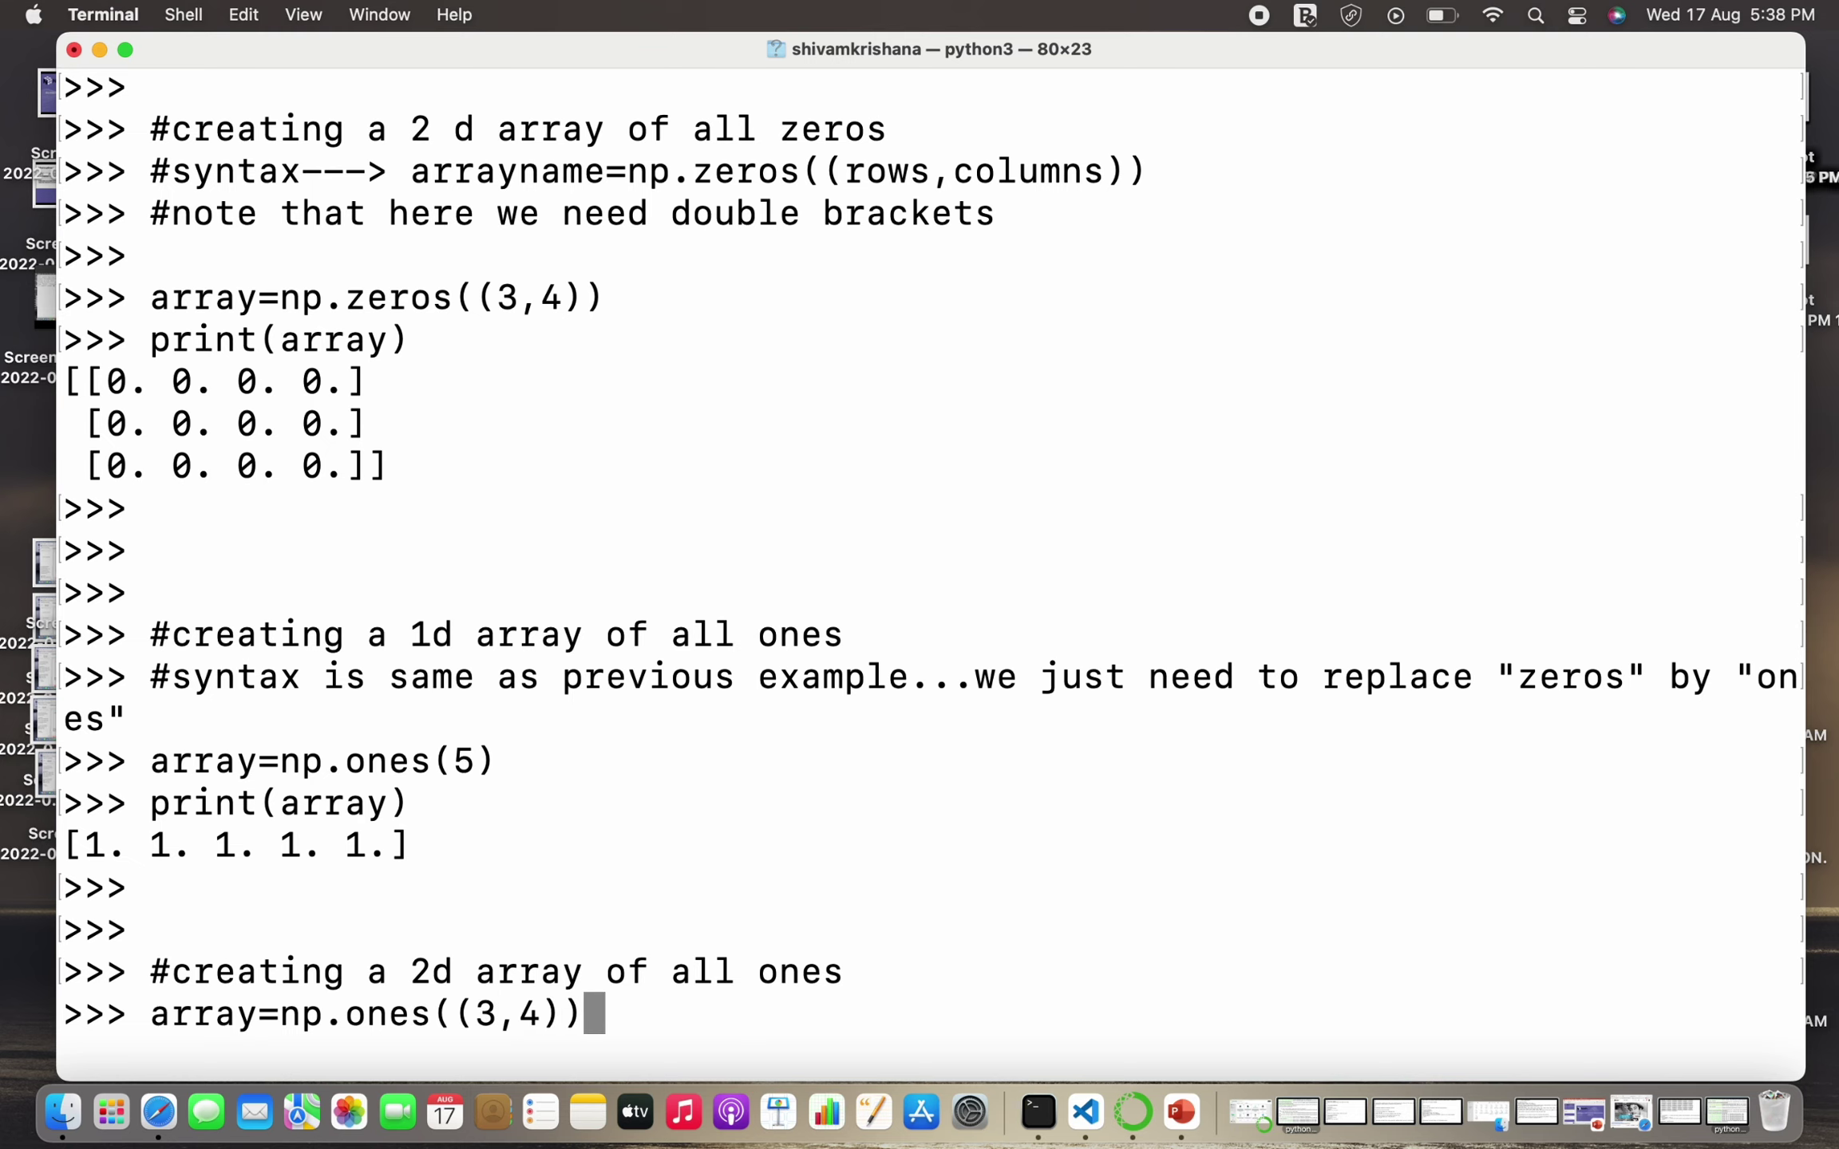
key(Return)
text(pri)
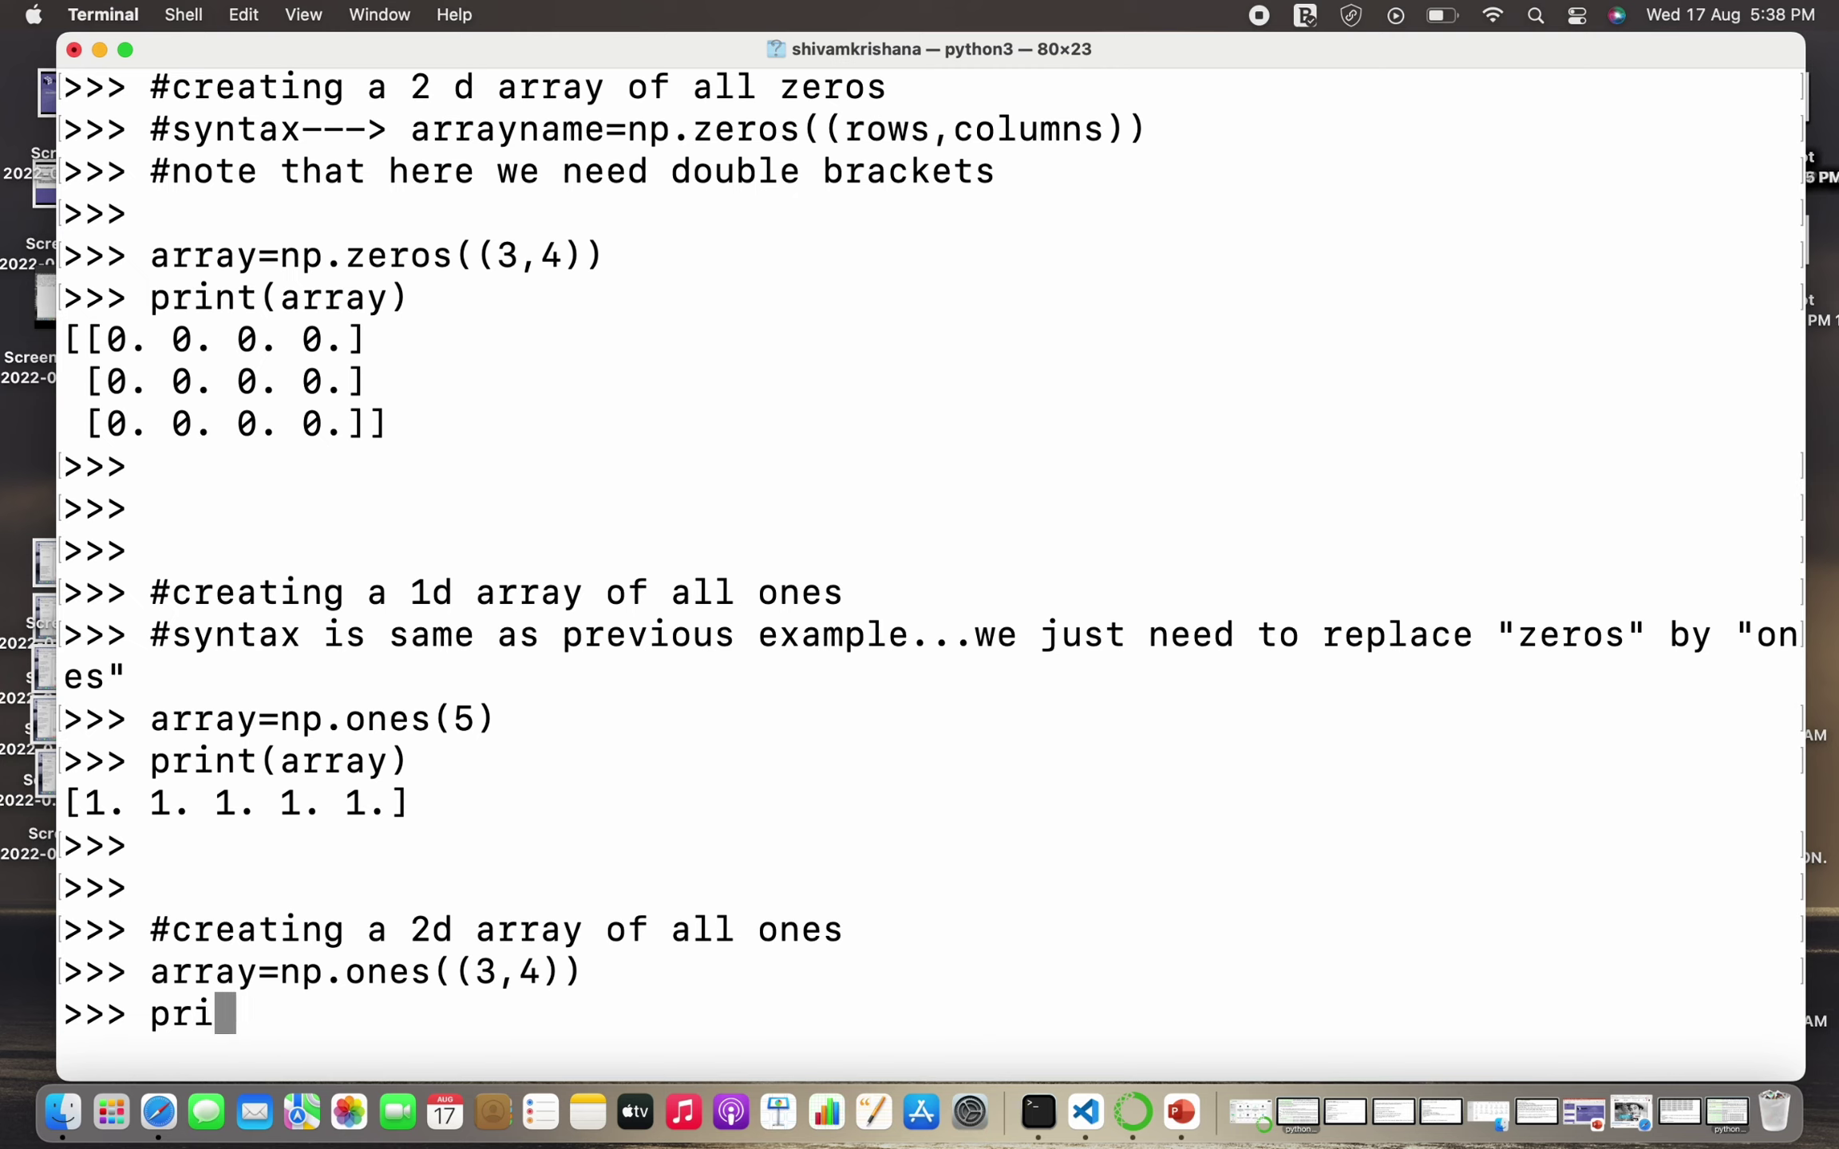
text(nt()
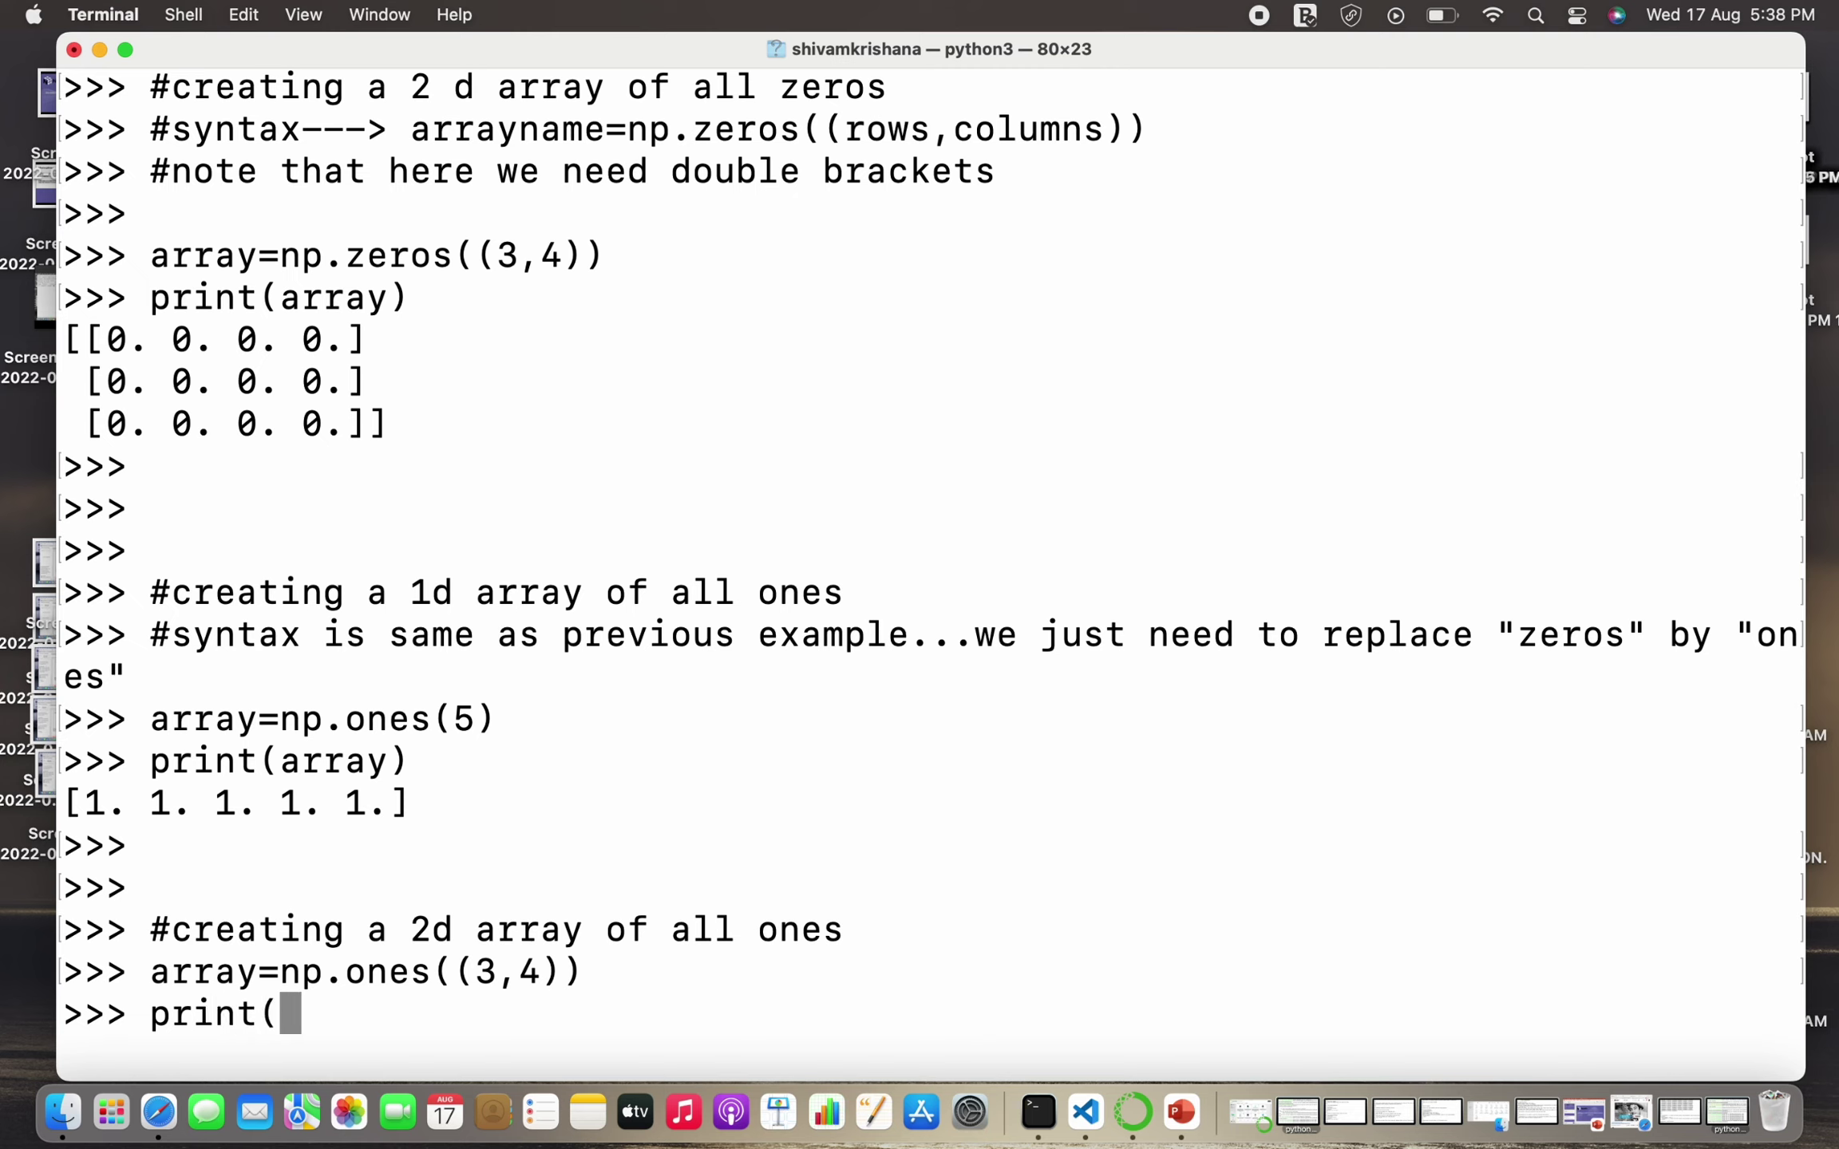
text(array)
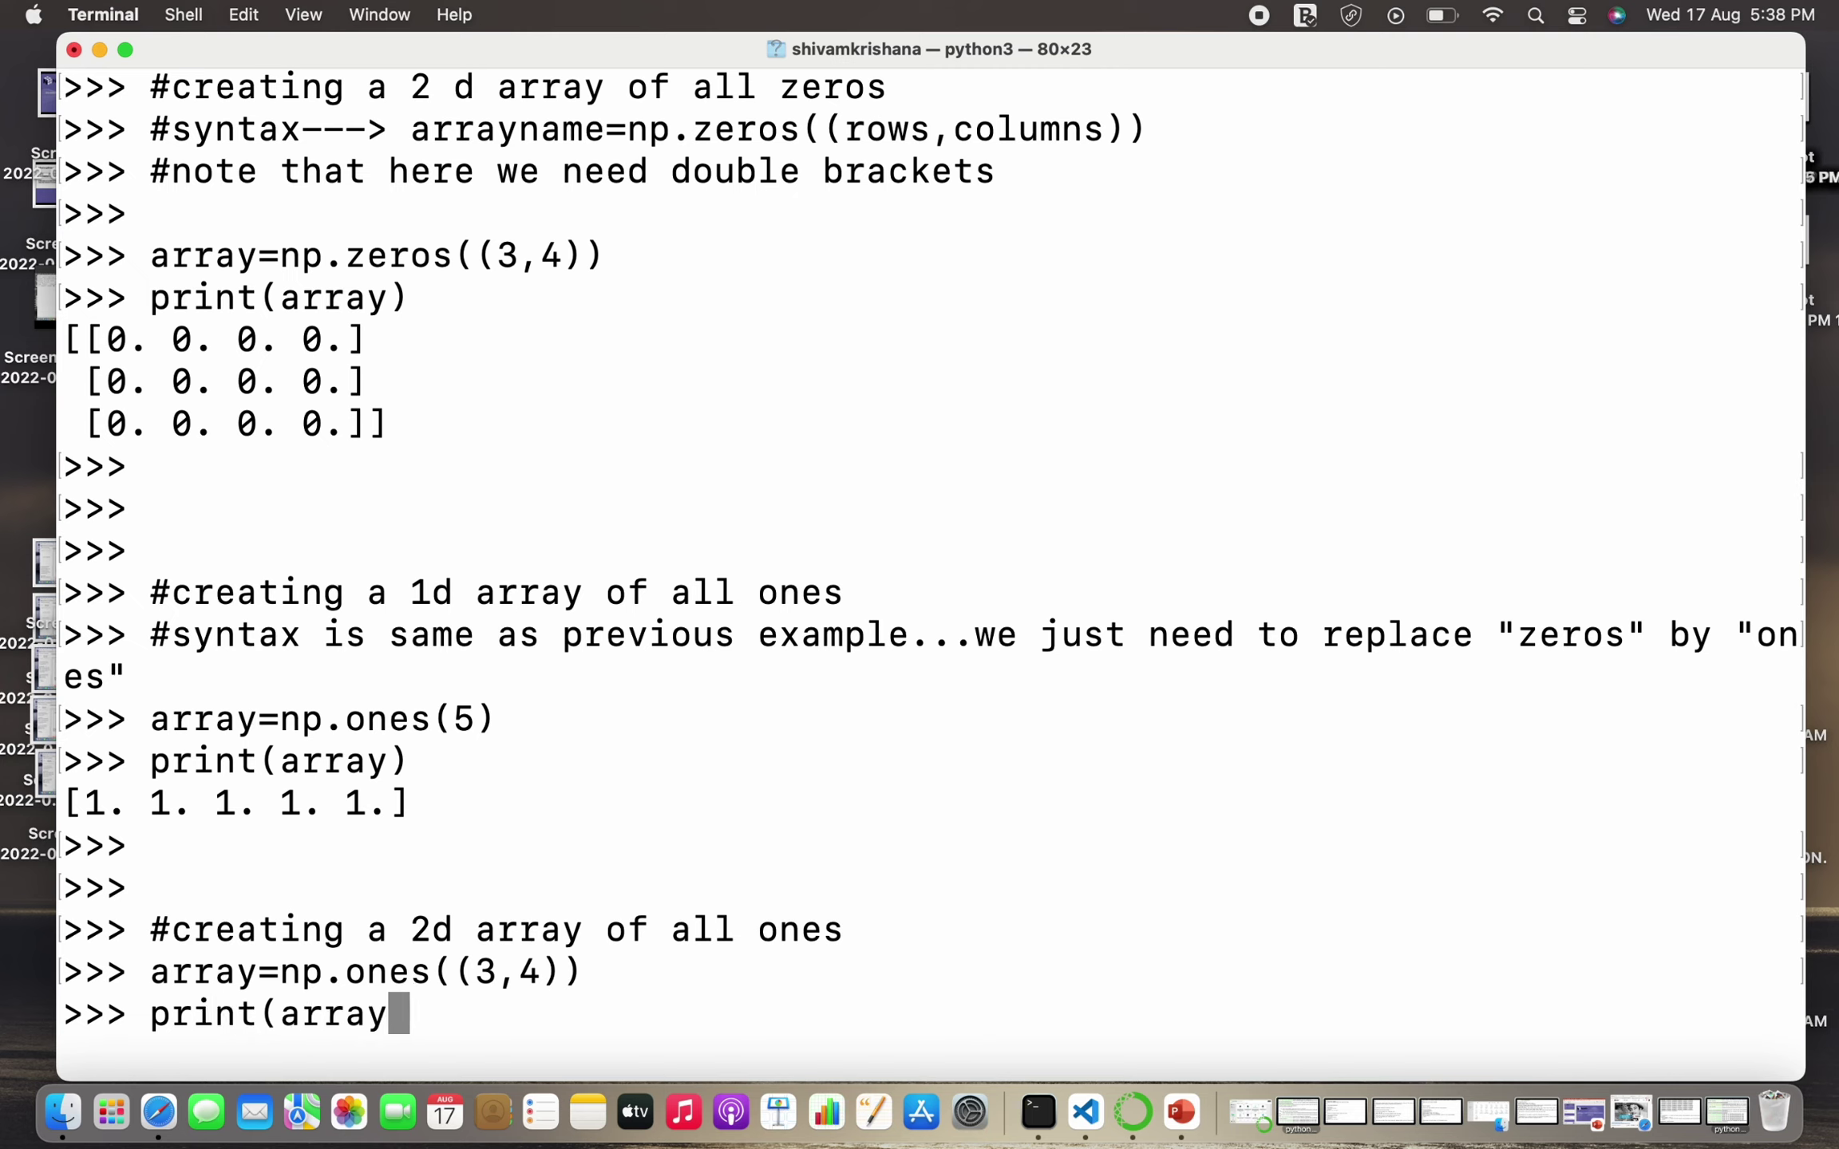
text())
key(Return)
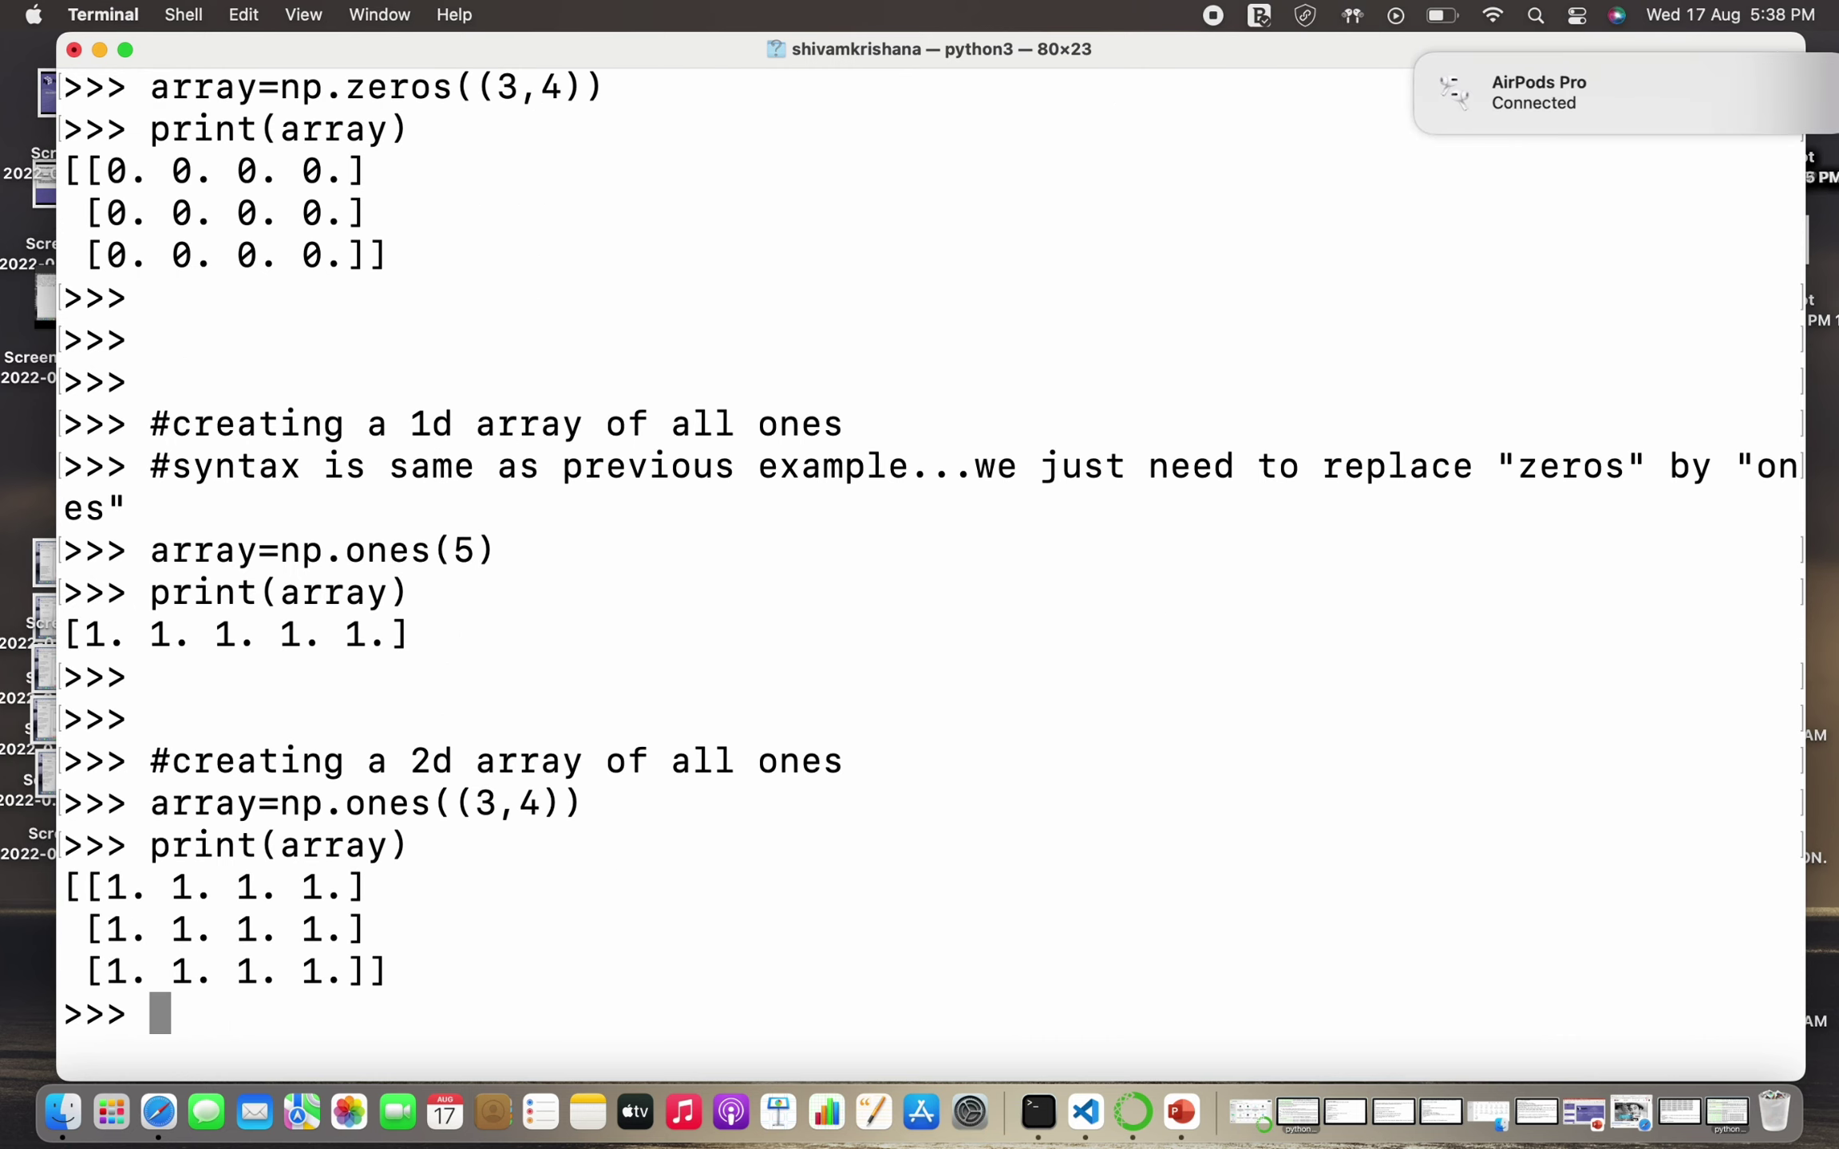
key(Return)
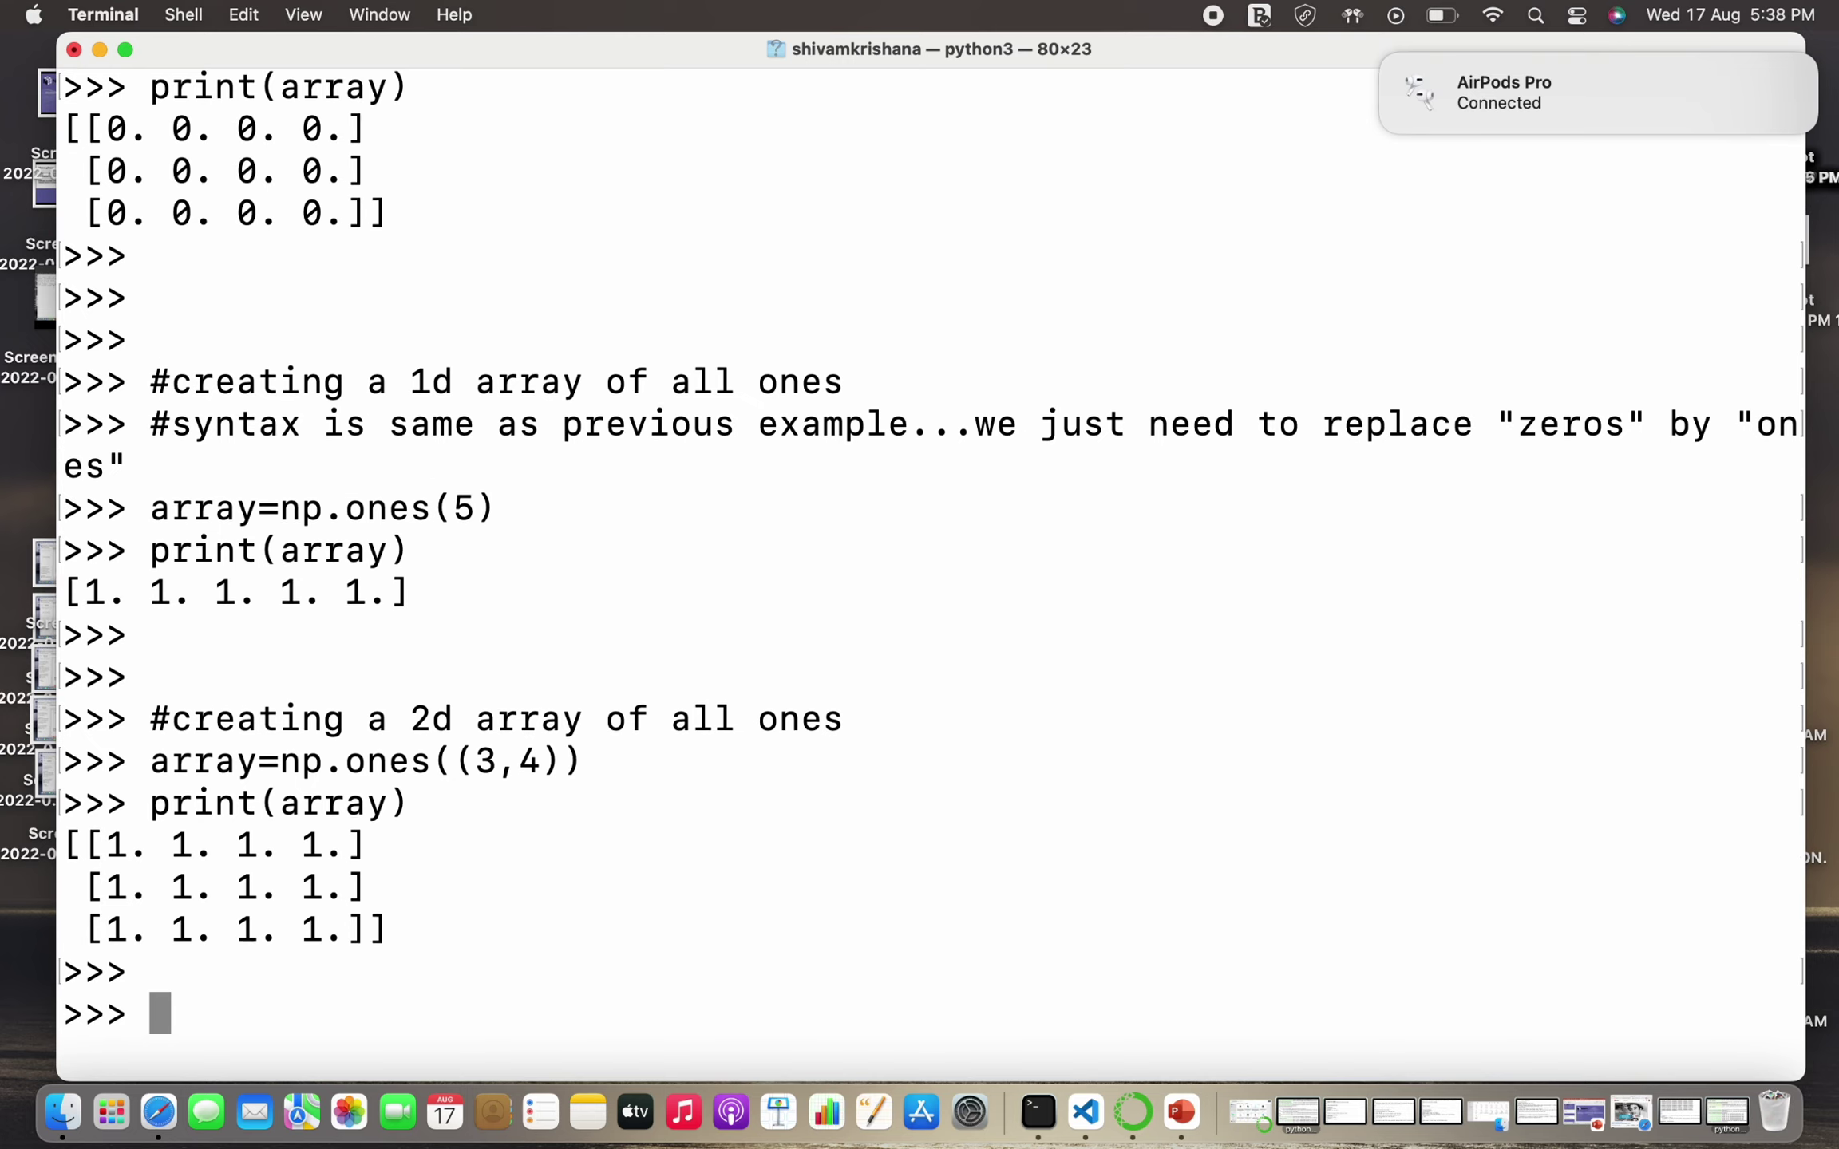
- Add comments introducing the identity matrix and the eye() method
key(Return)
key(Return)
key(Return)
text(#let)
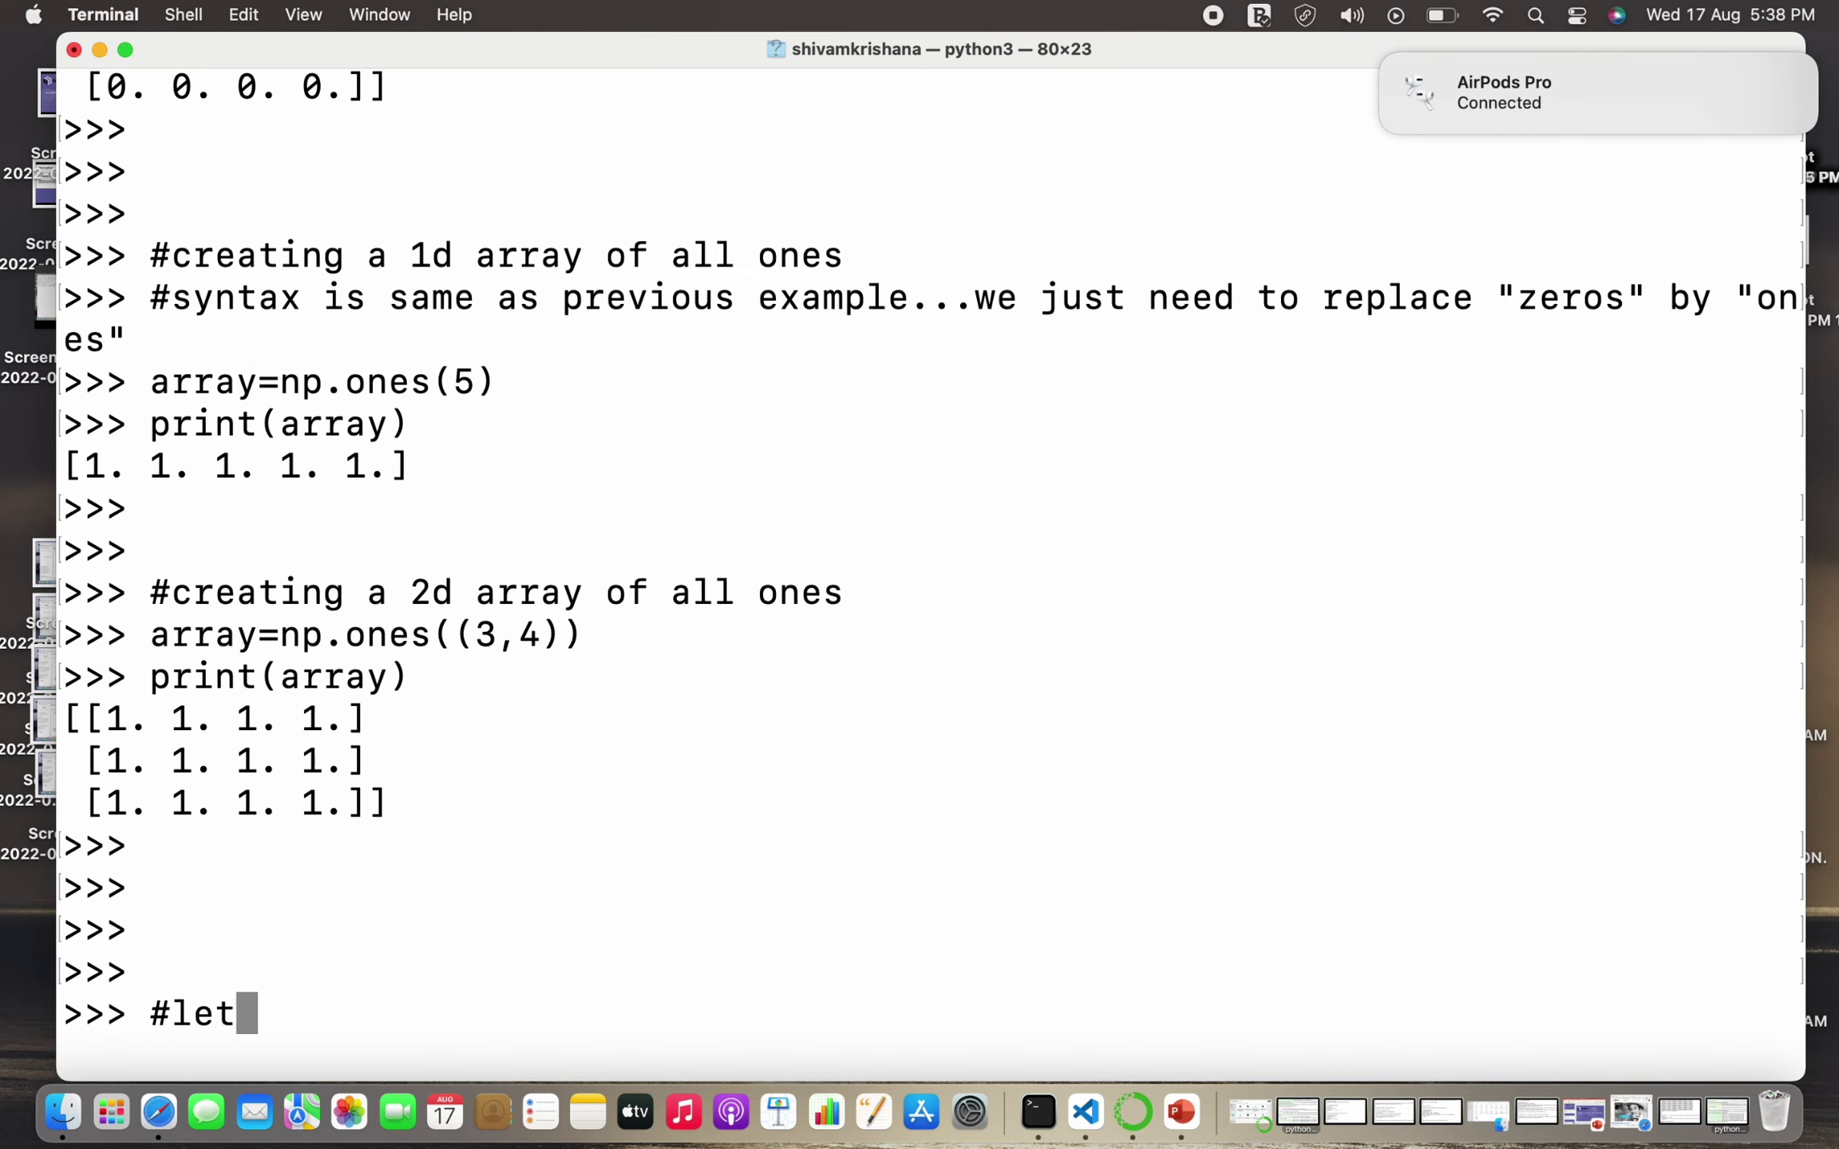
text(s see )
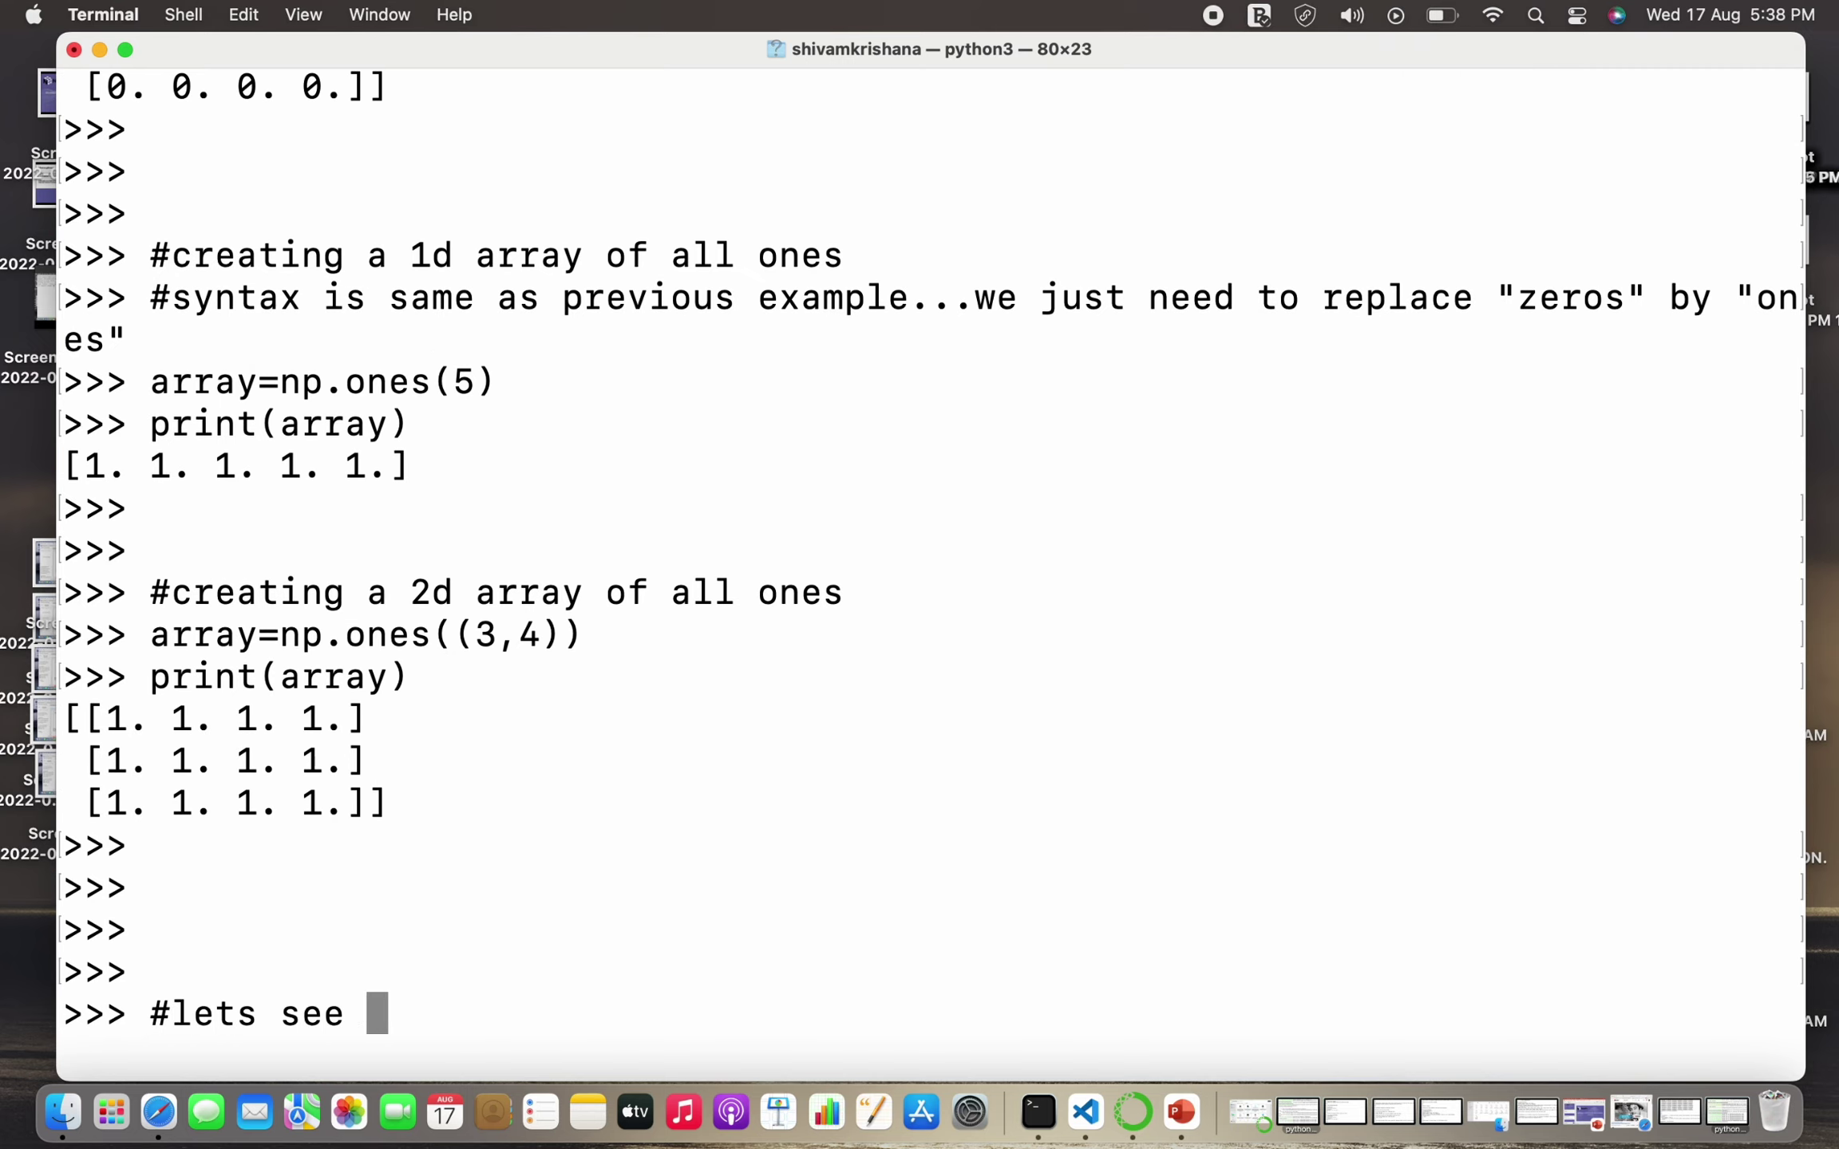
text(how to )
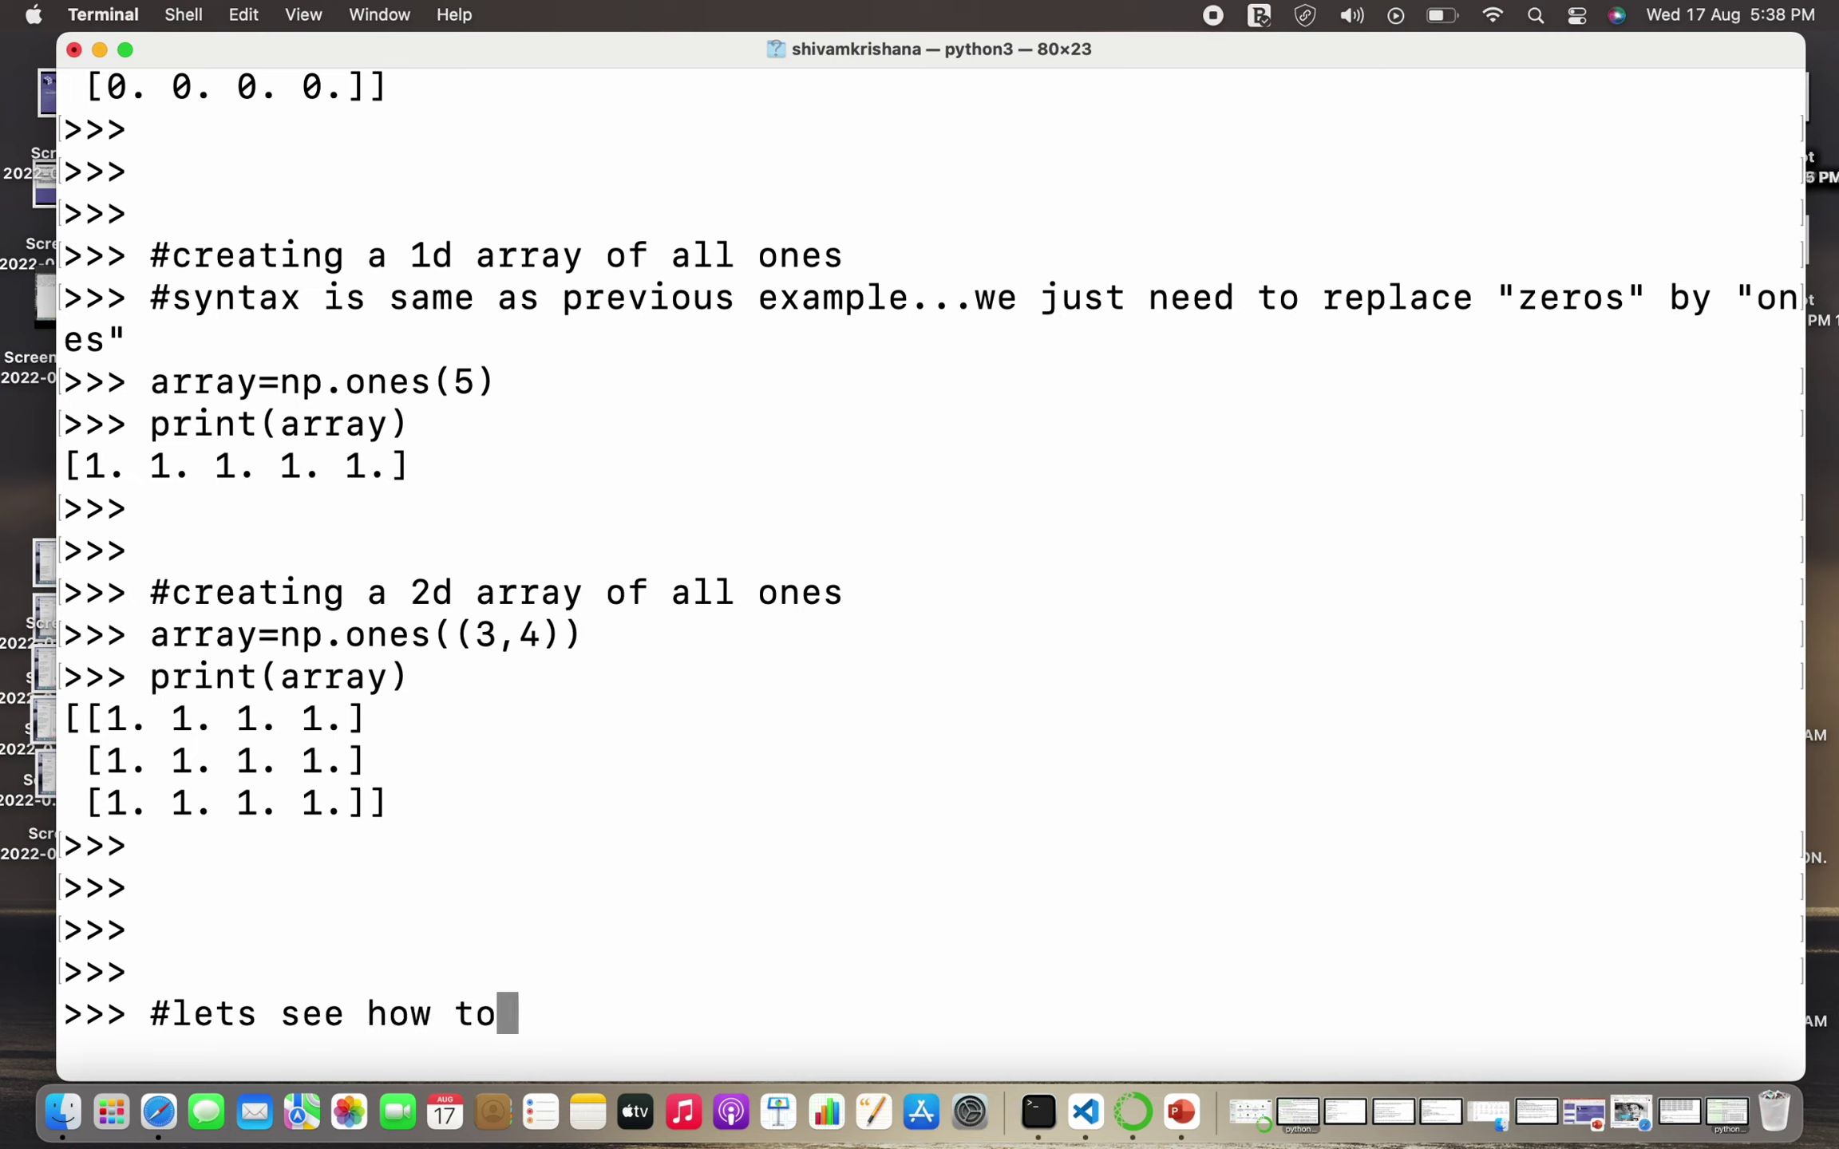
text(creste)
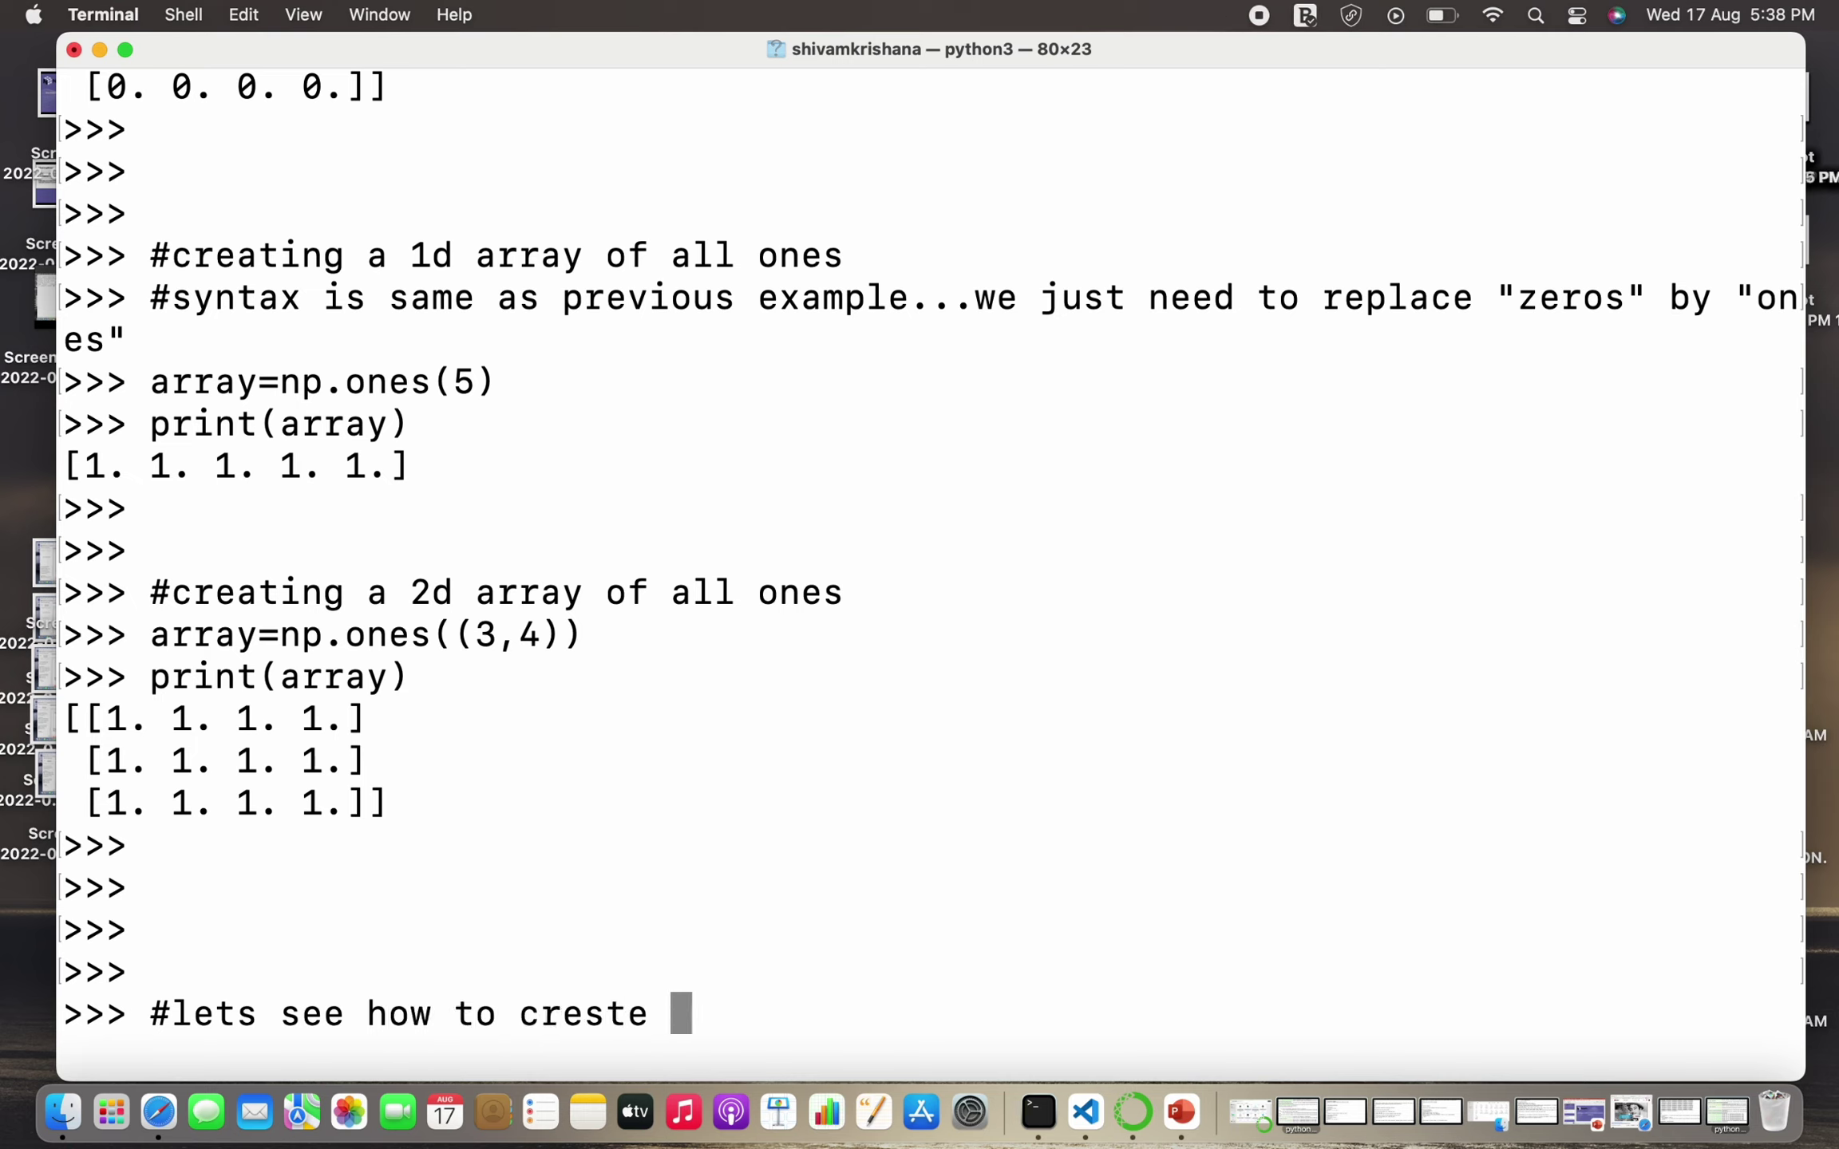
key(BackSpace)
key(BackSpace)
key(BackSpace)
text(ate )
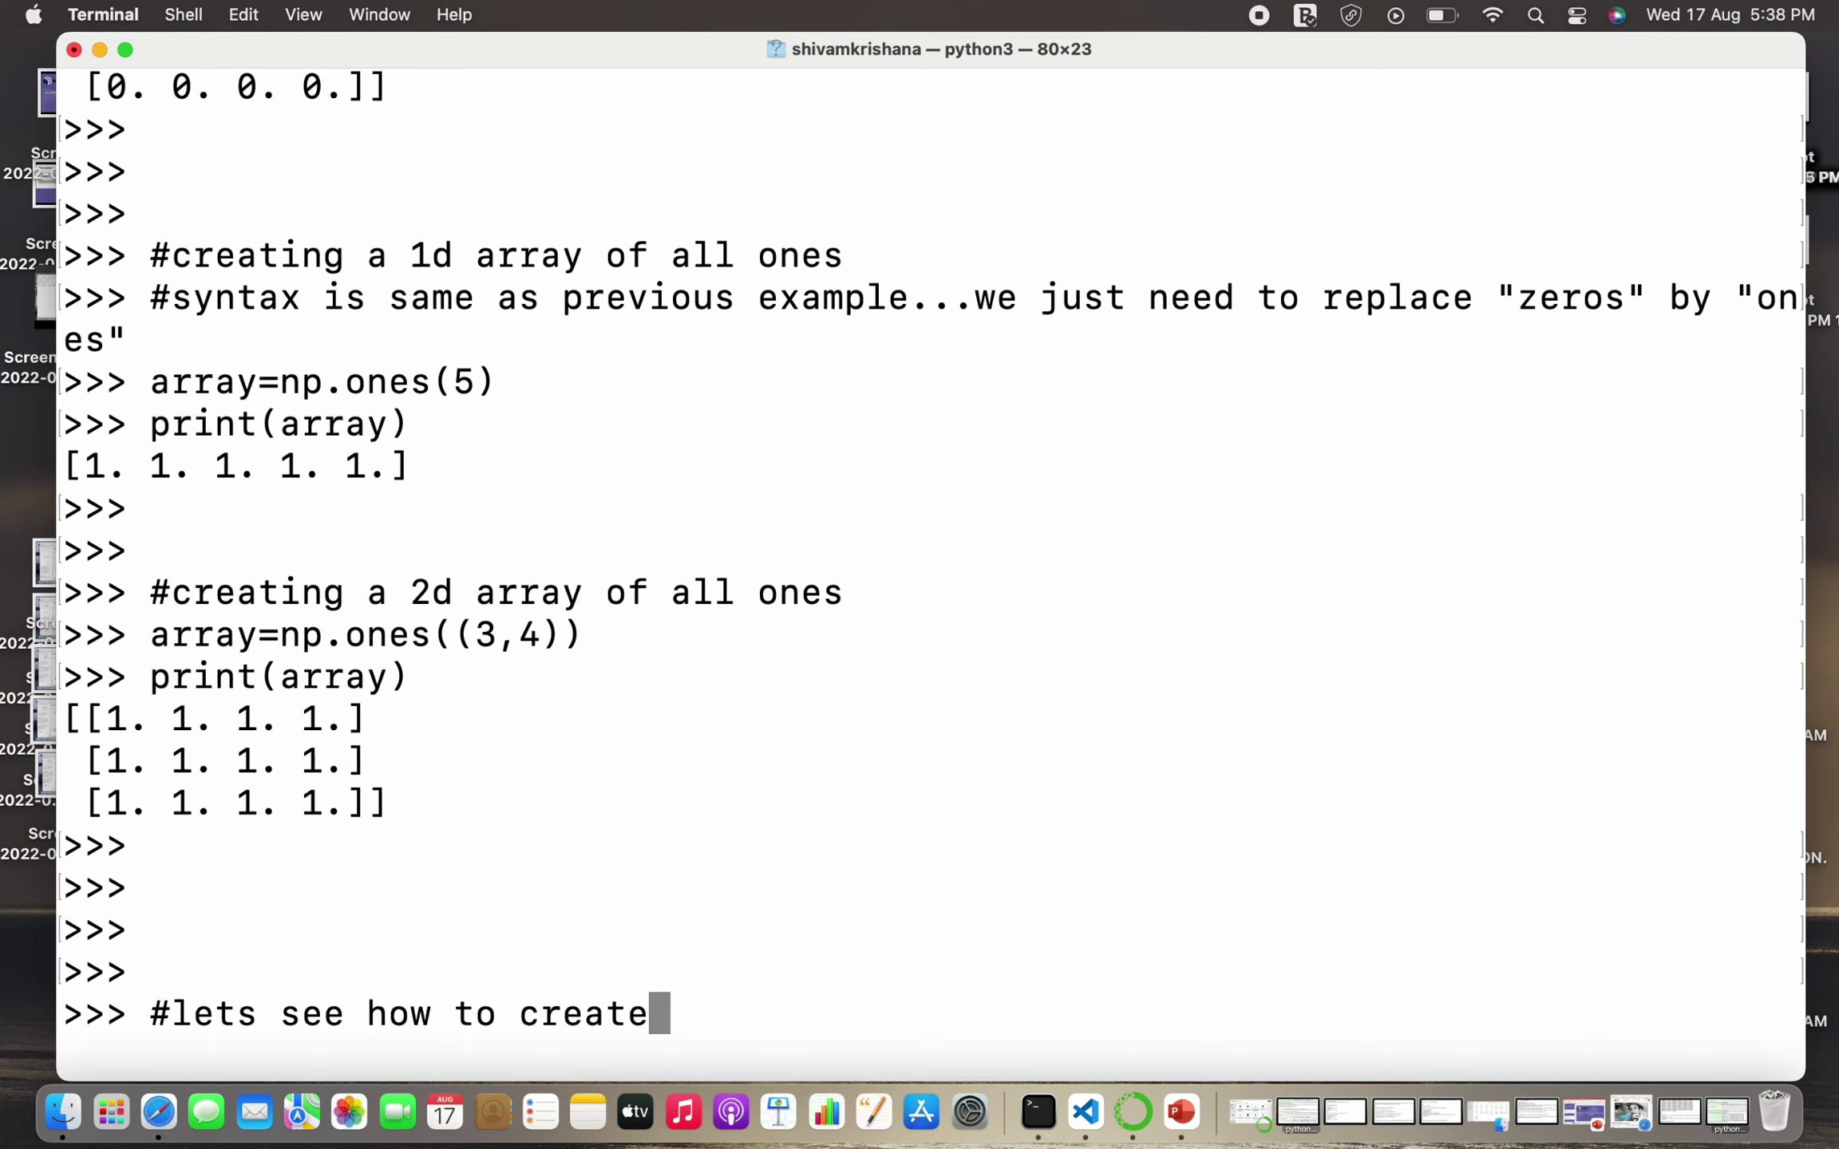
text(ide)
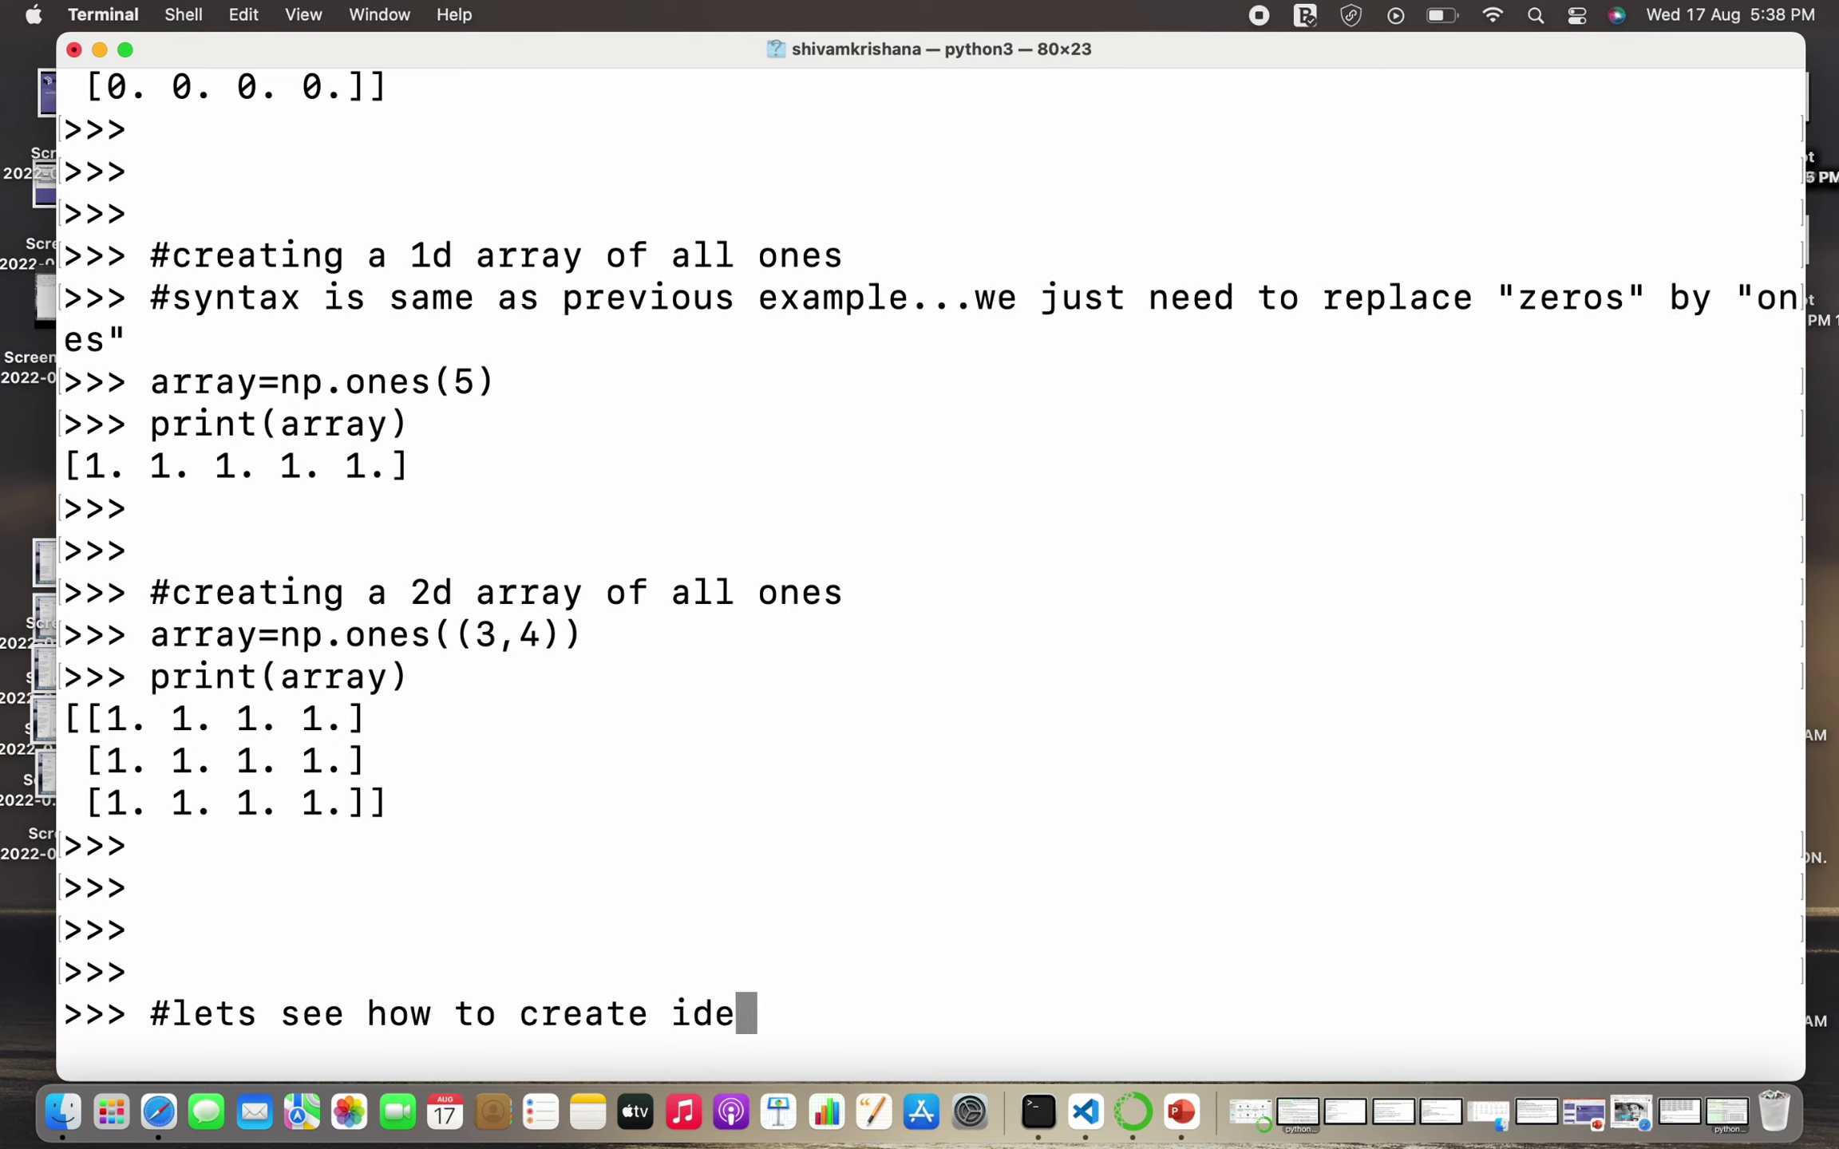
text(ntity m)
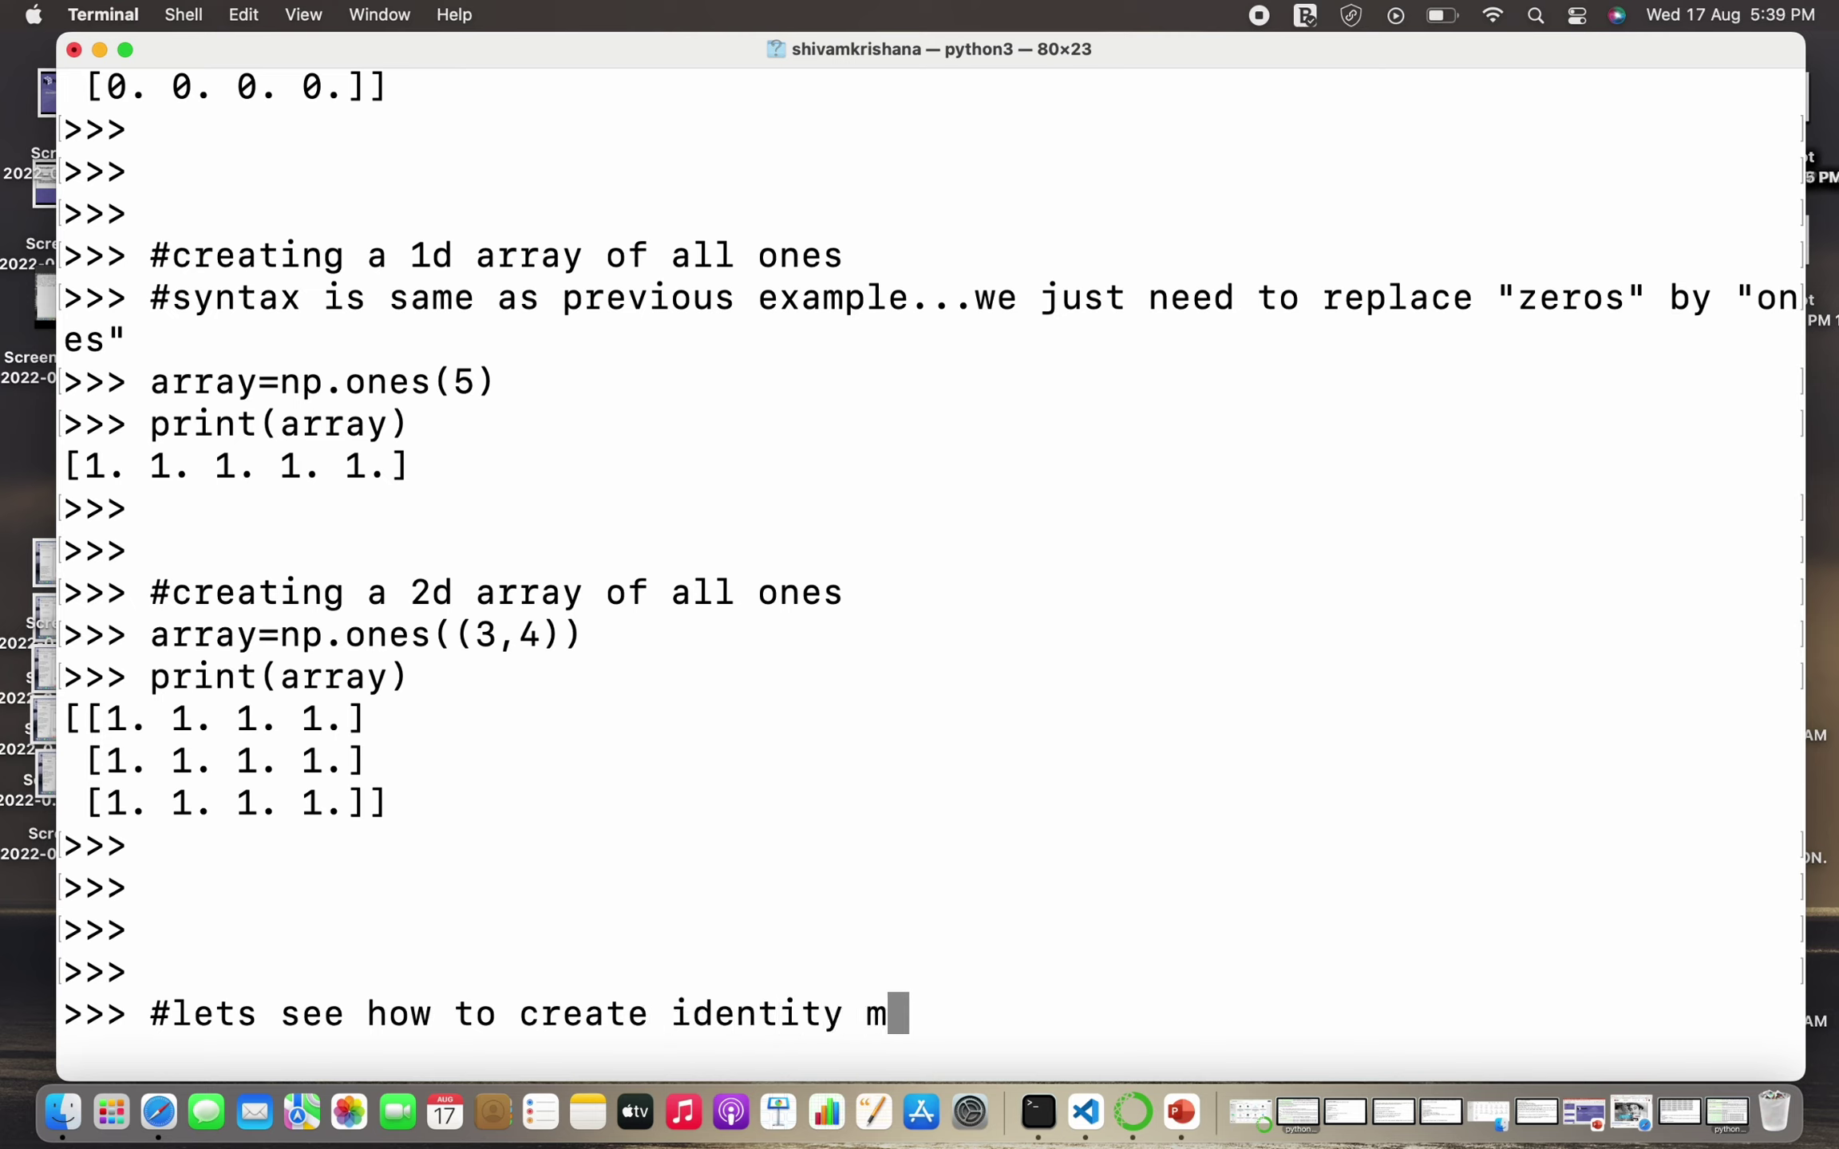
text(atri)
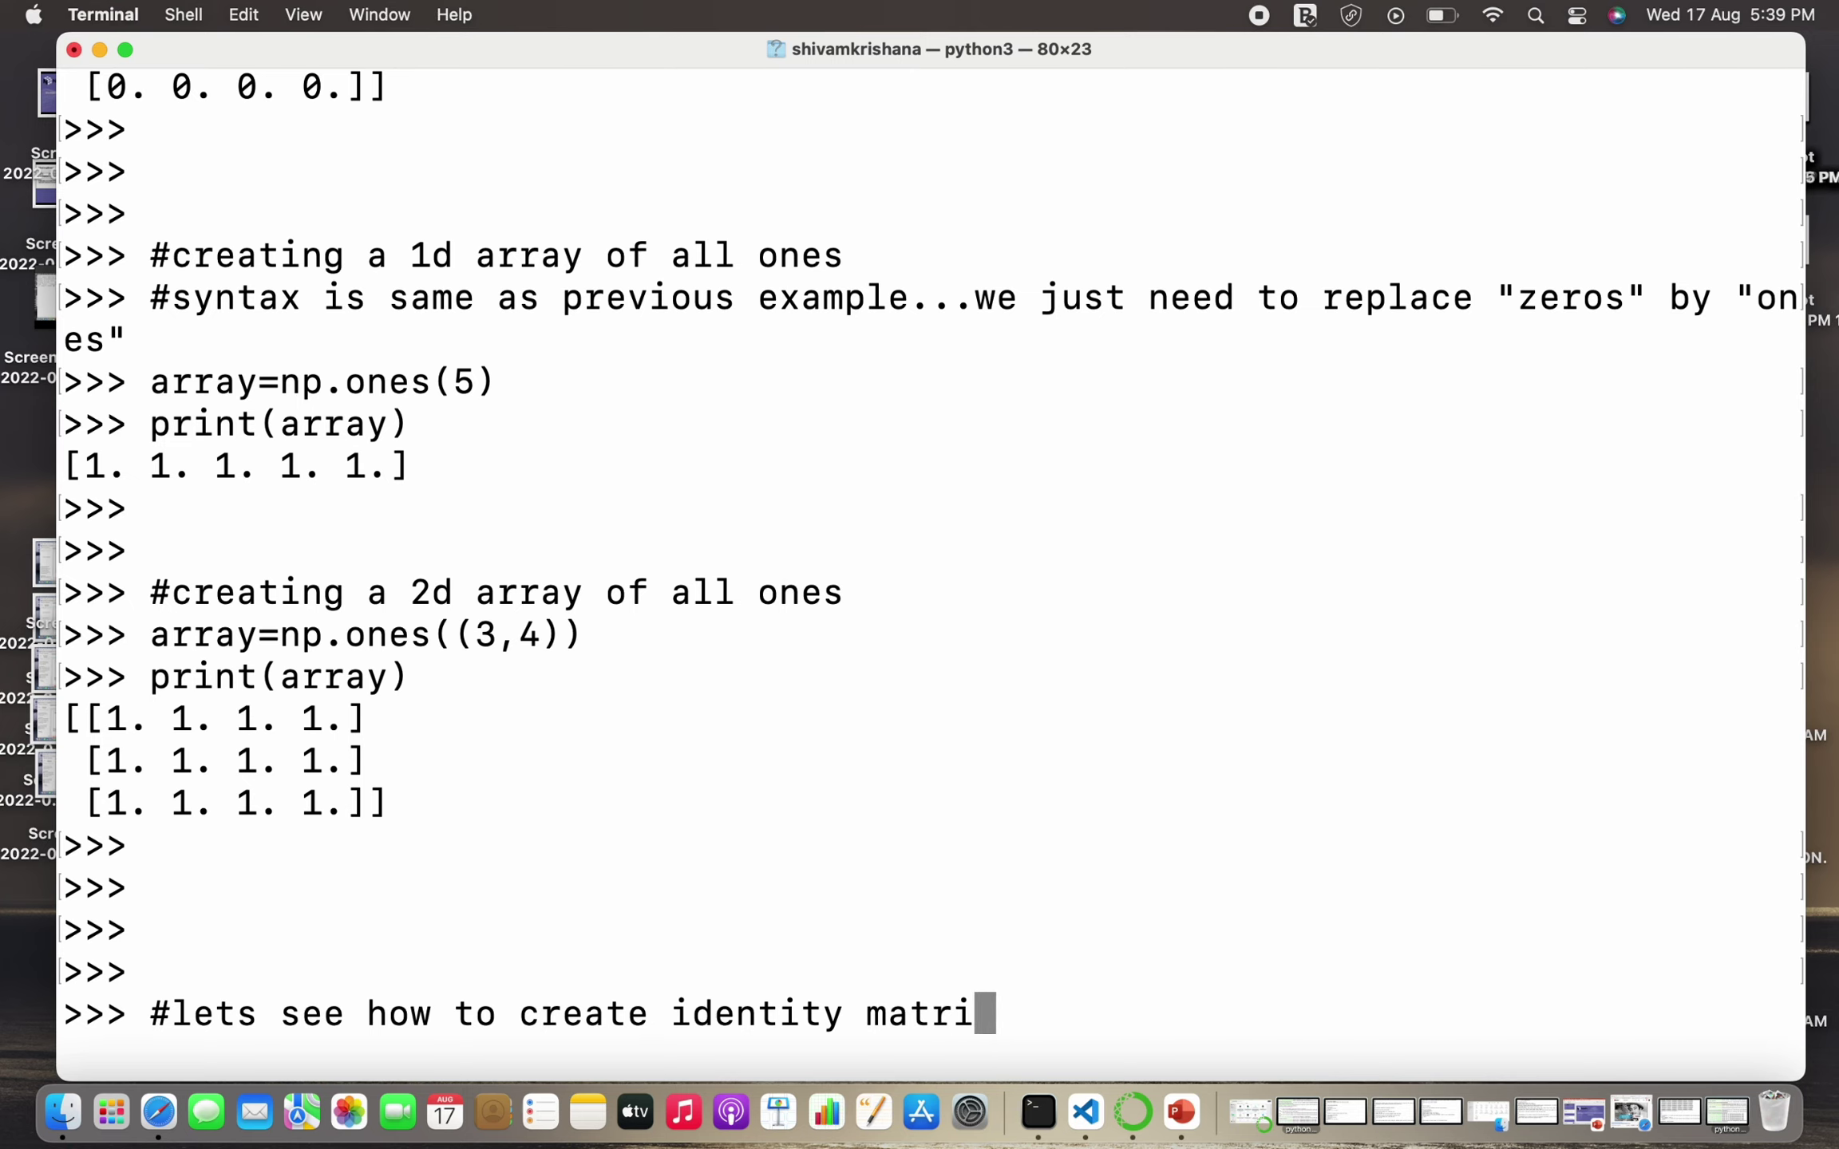
text(x)
key(Return)
text(#)
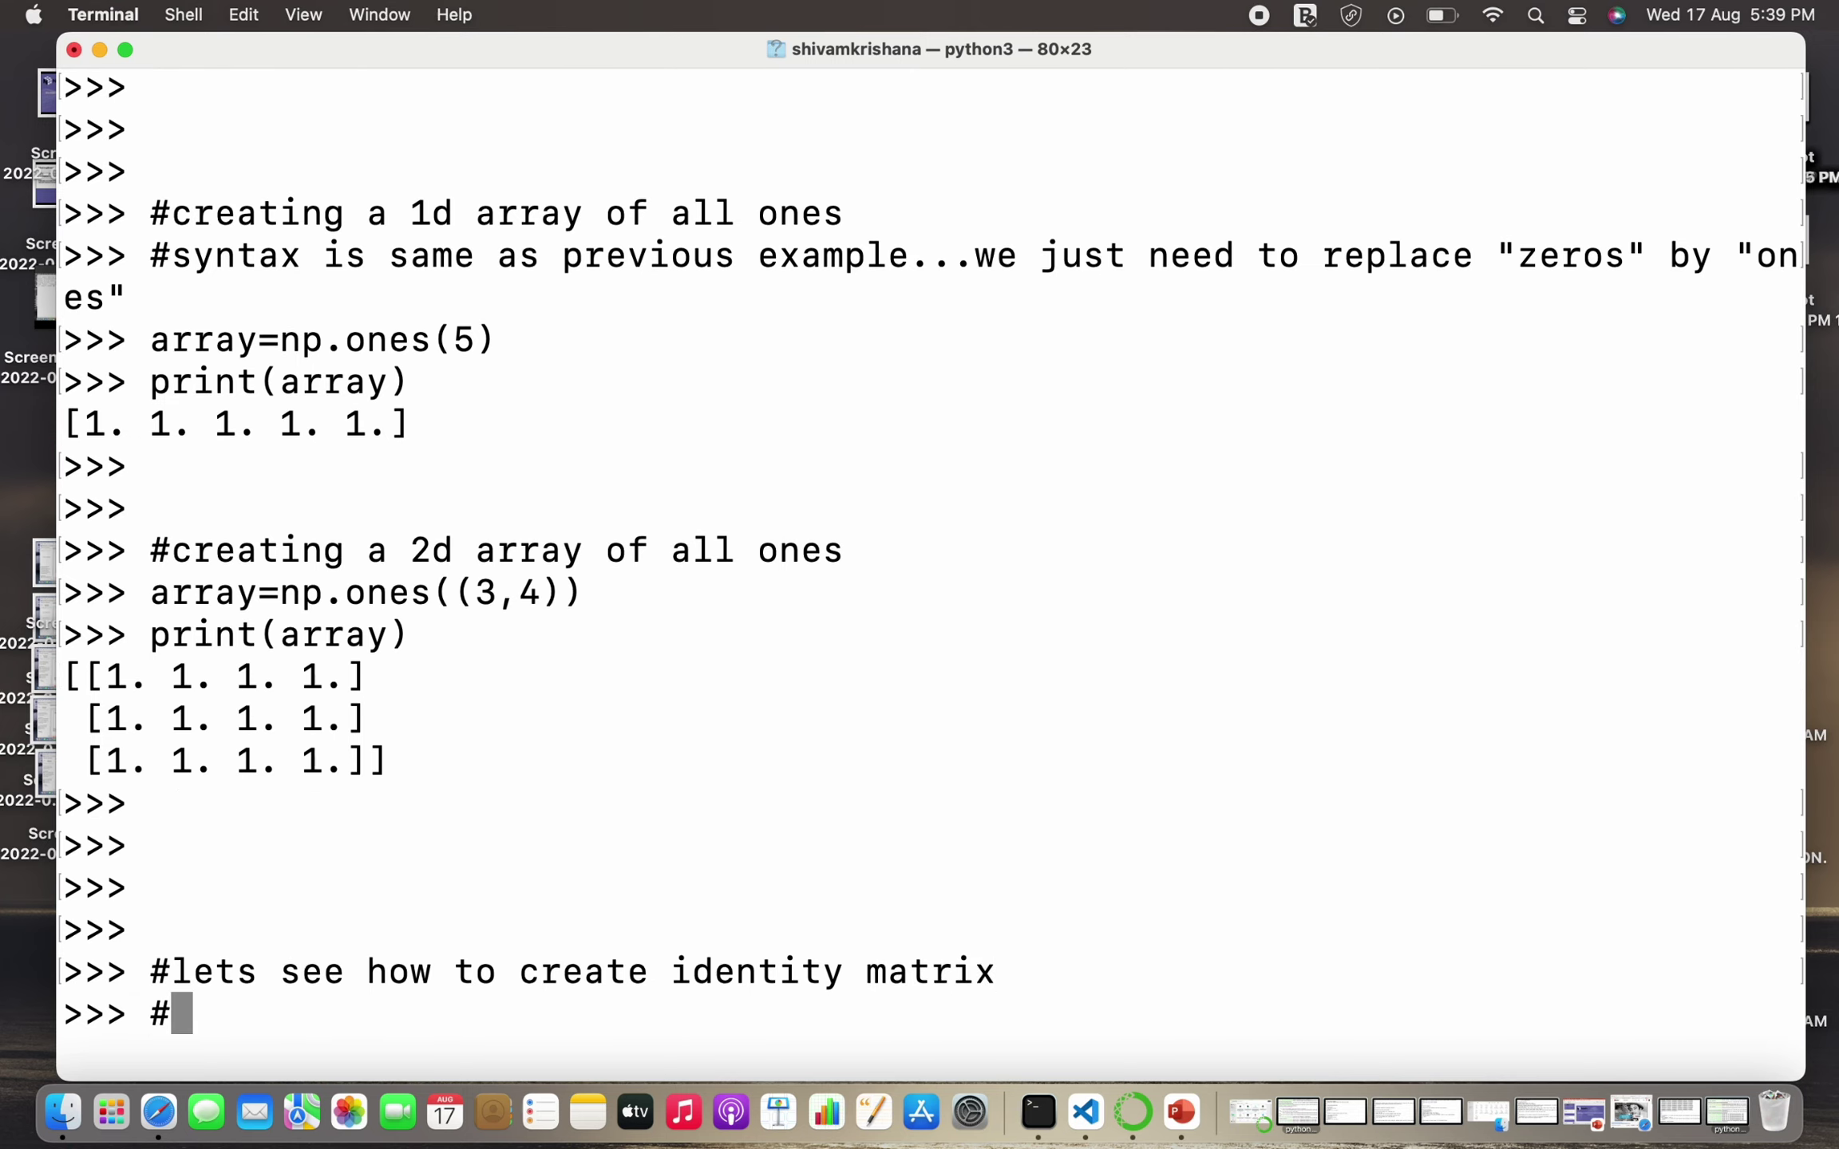
text(we can use )
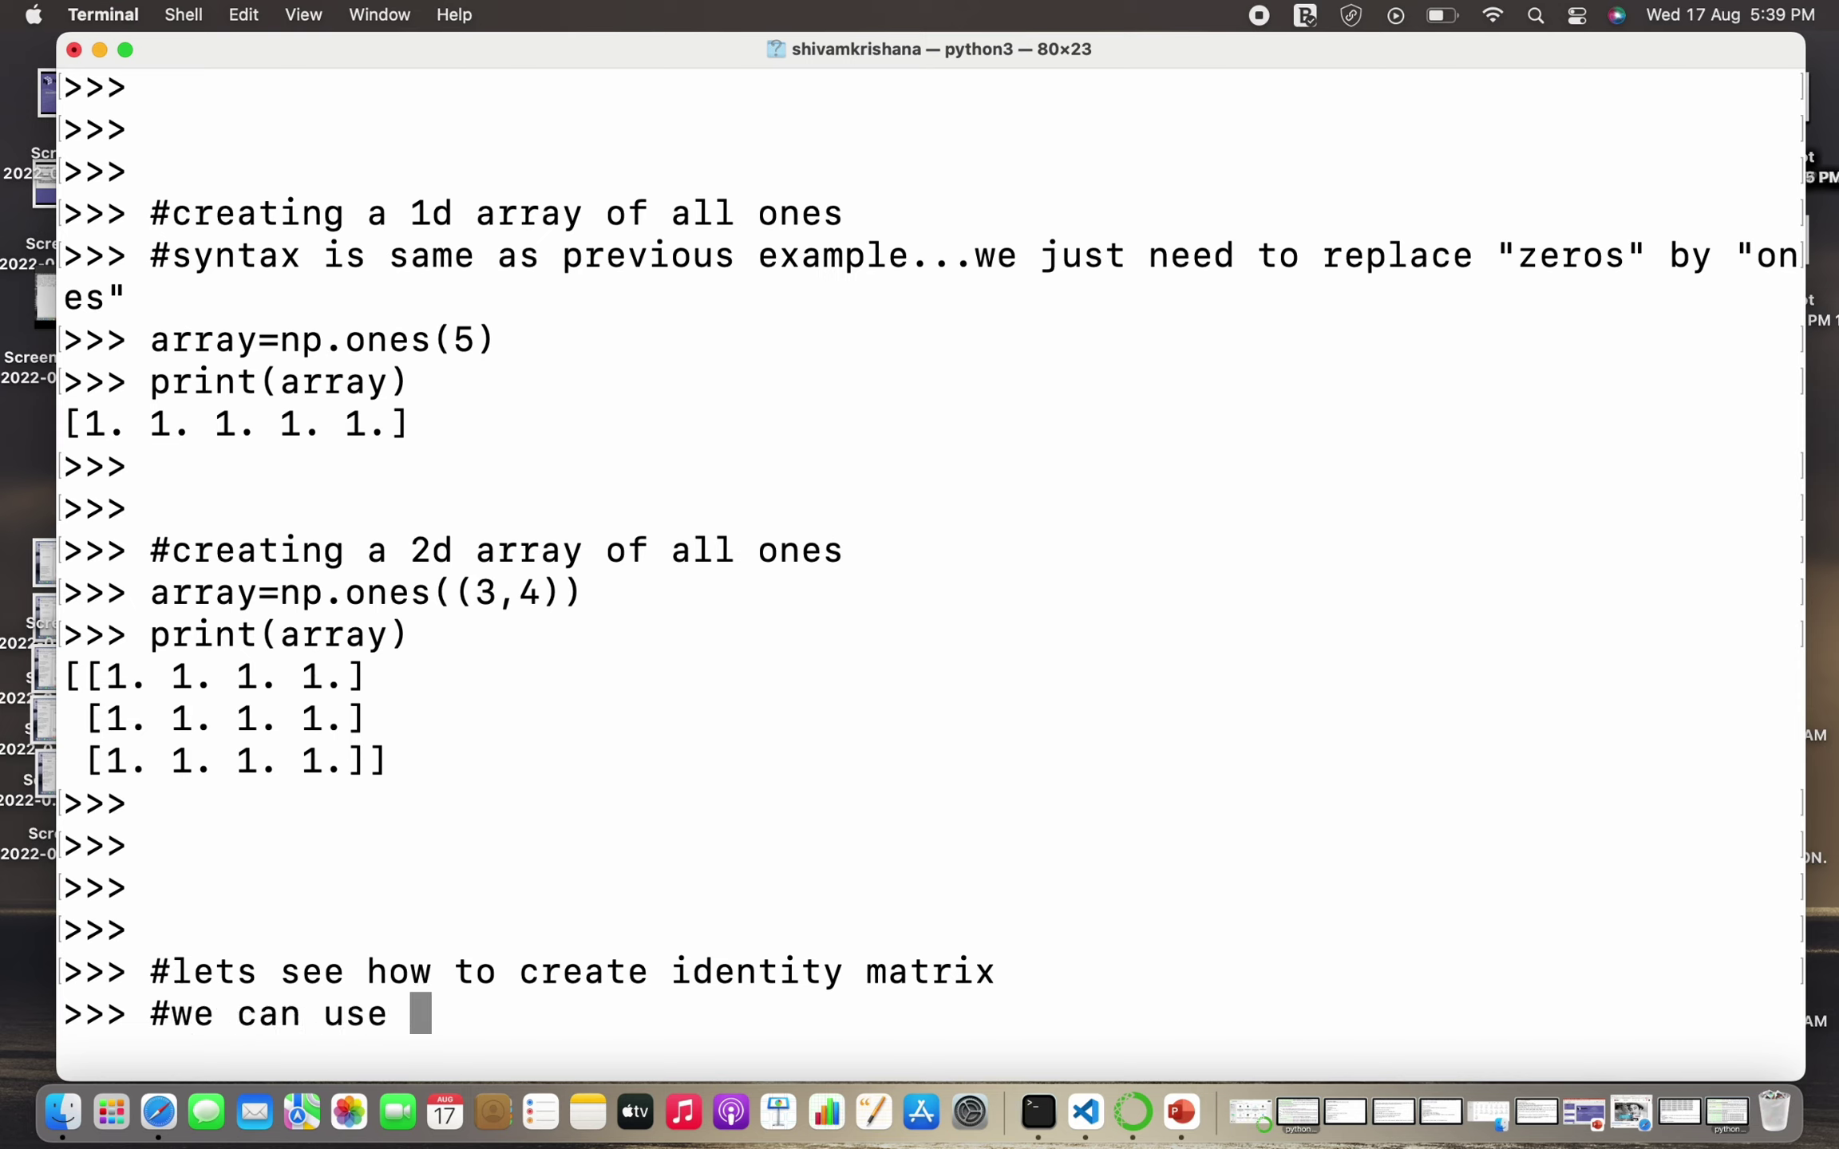
text(th)
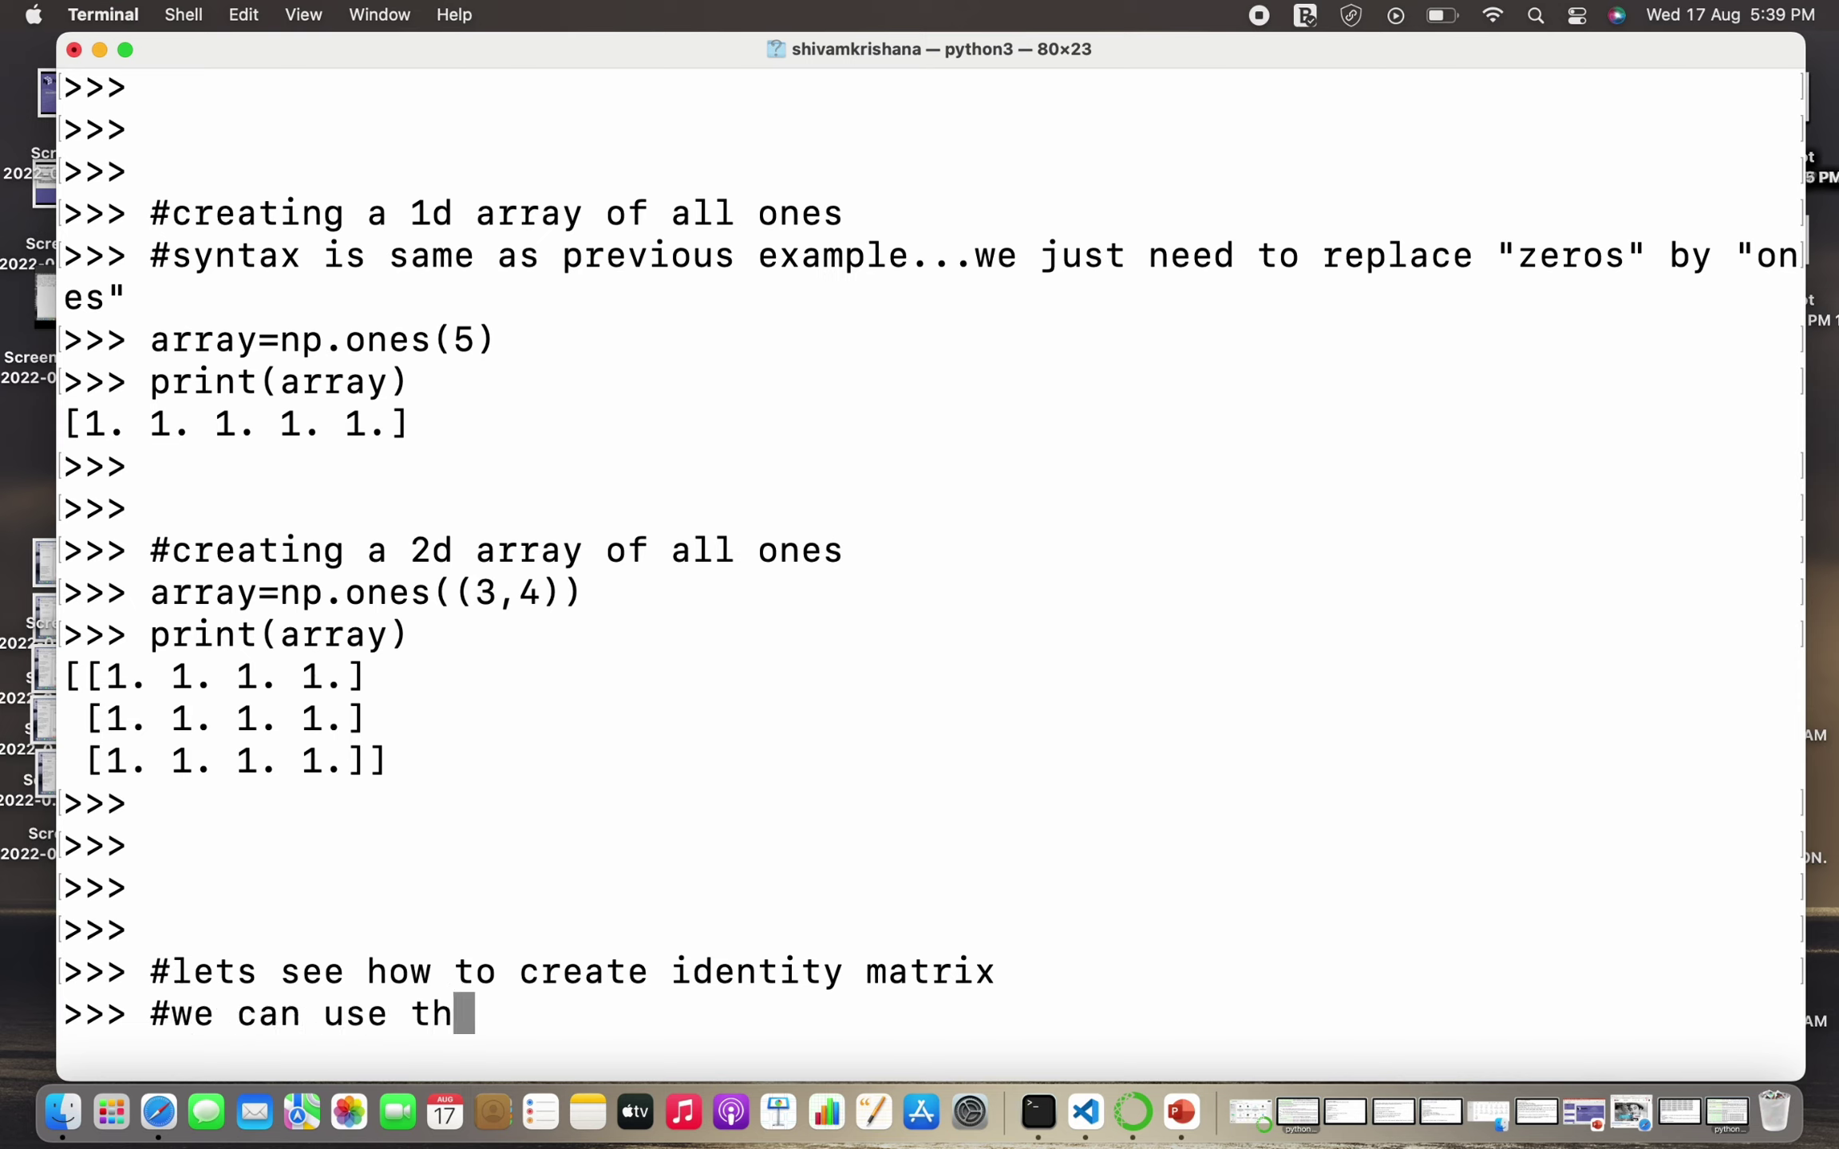
text(e e)
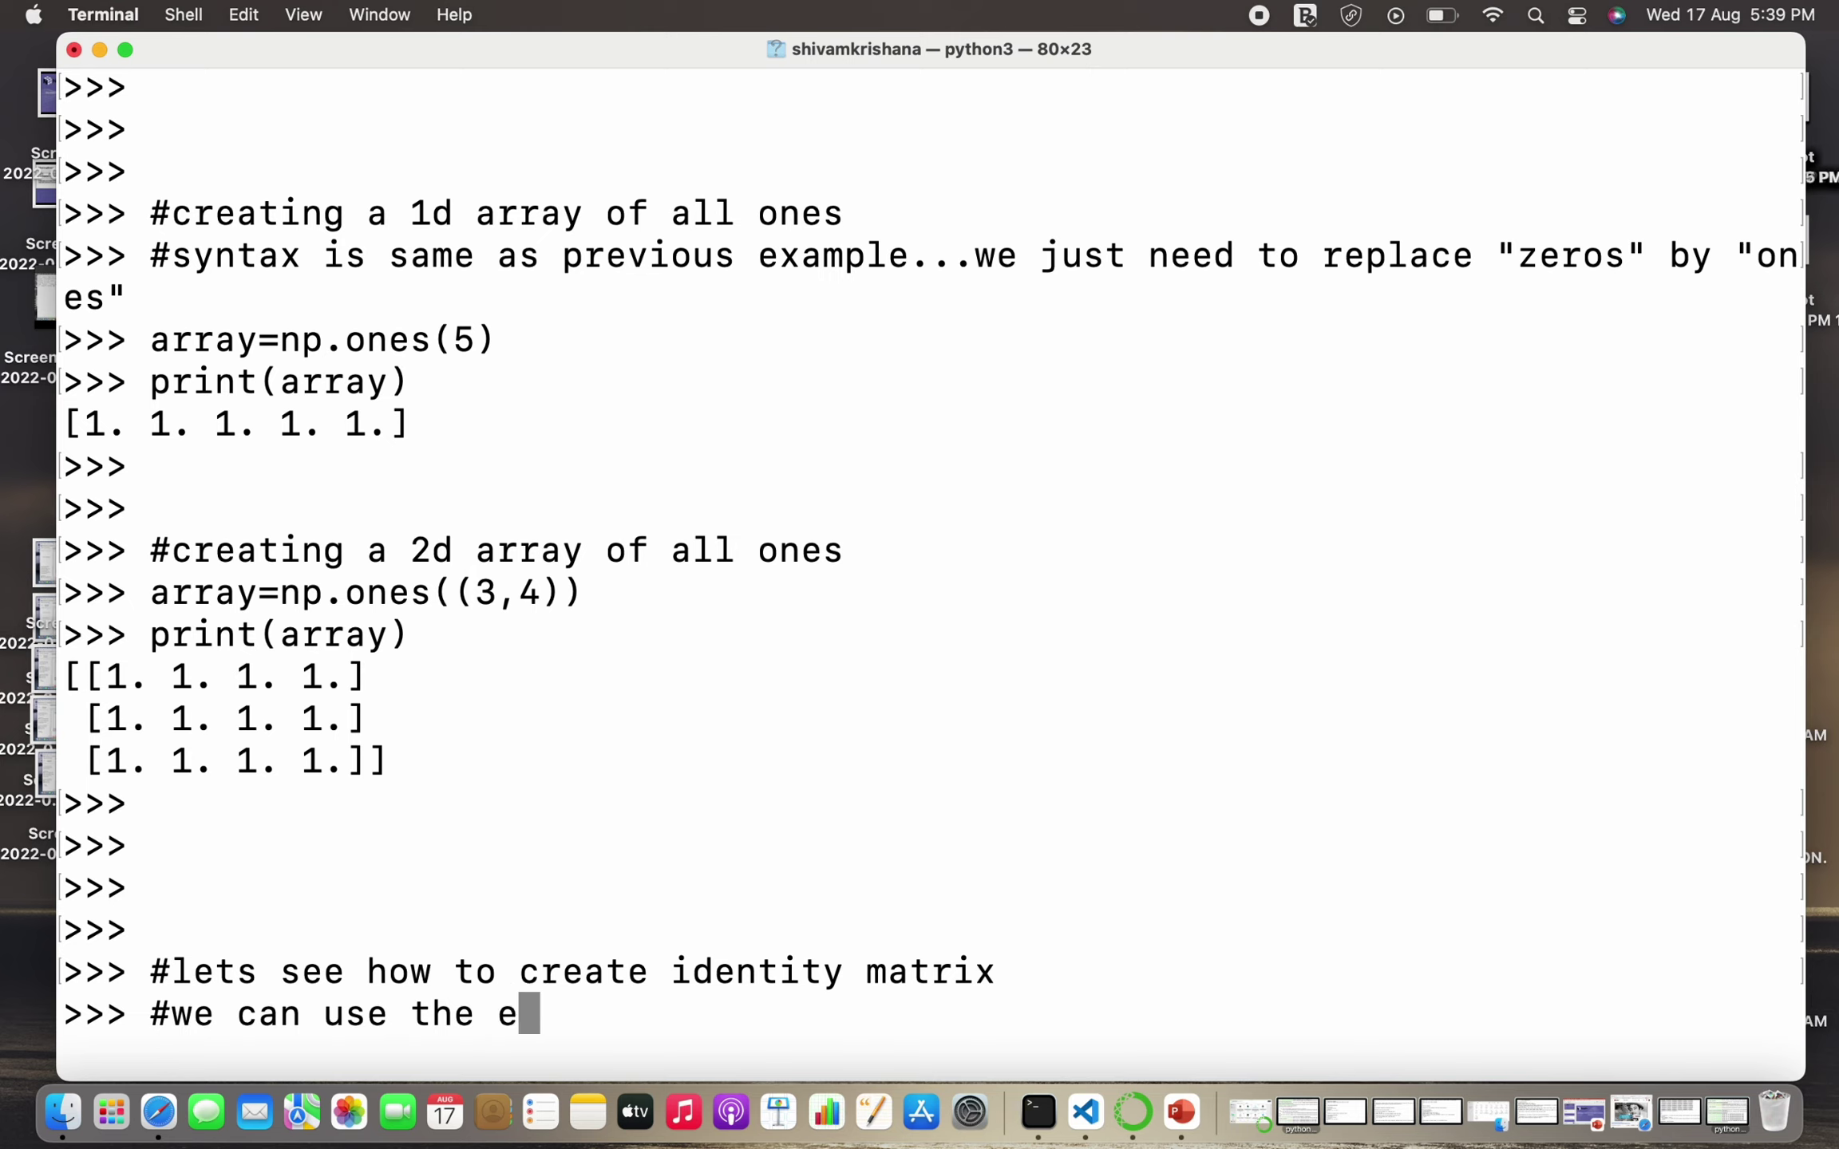
text(ye() )
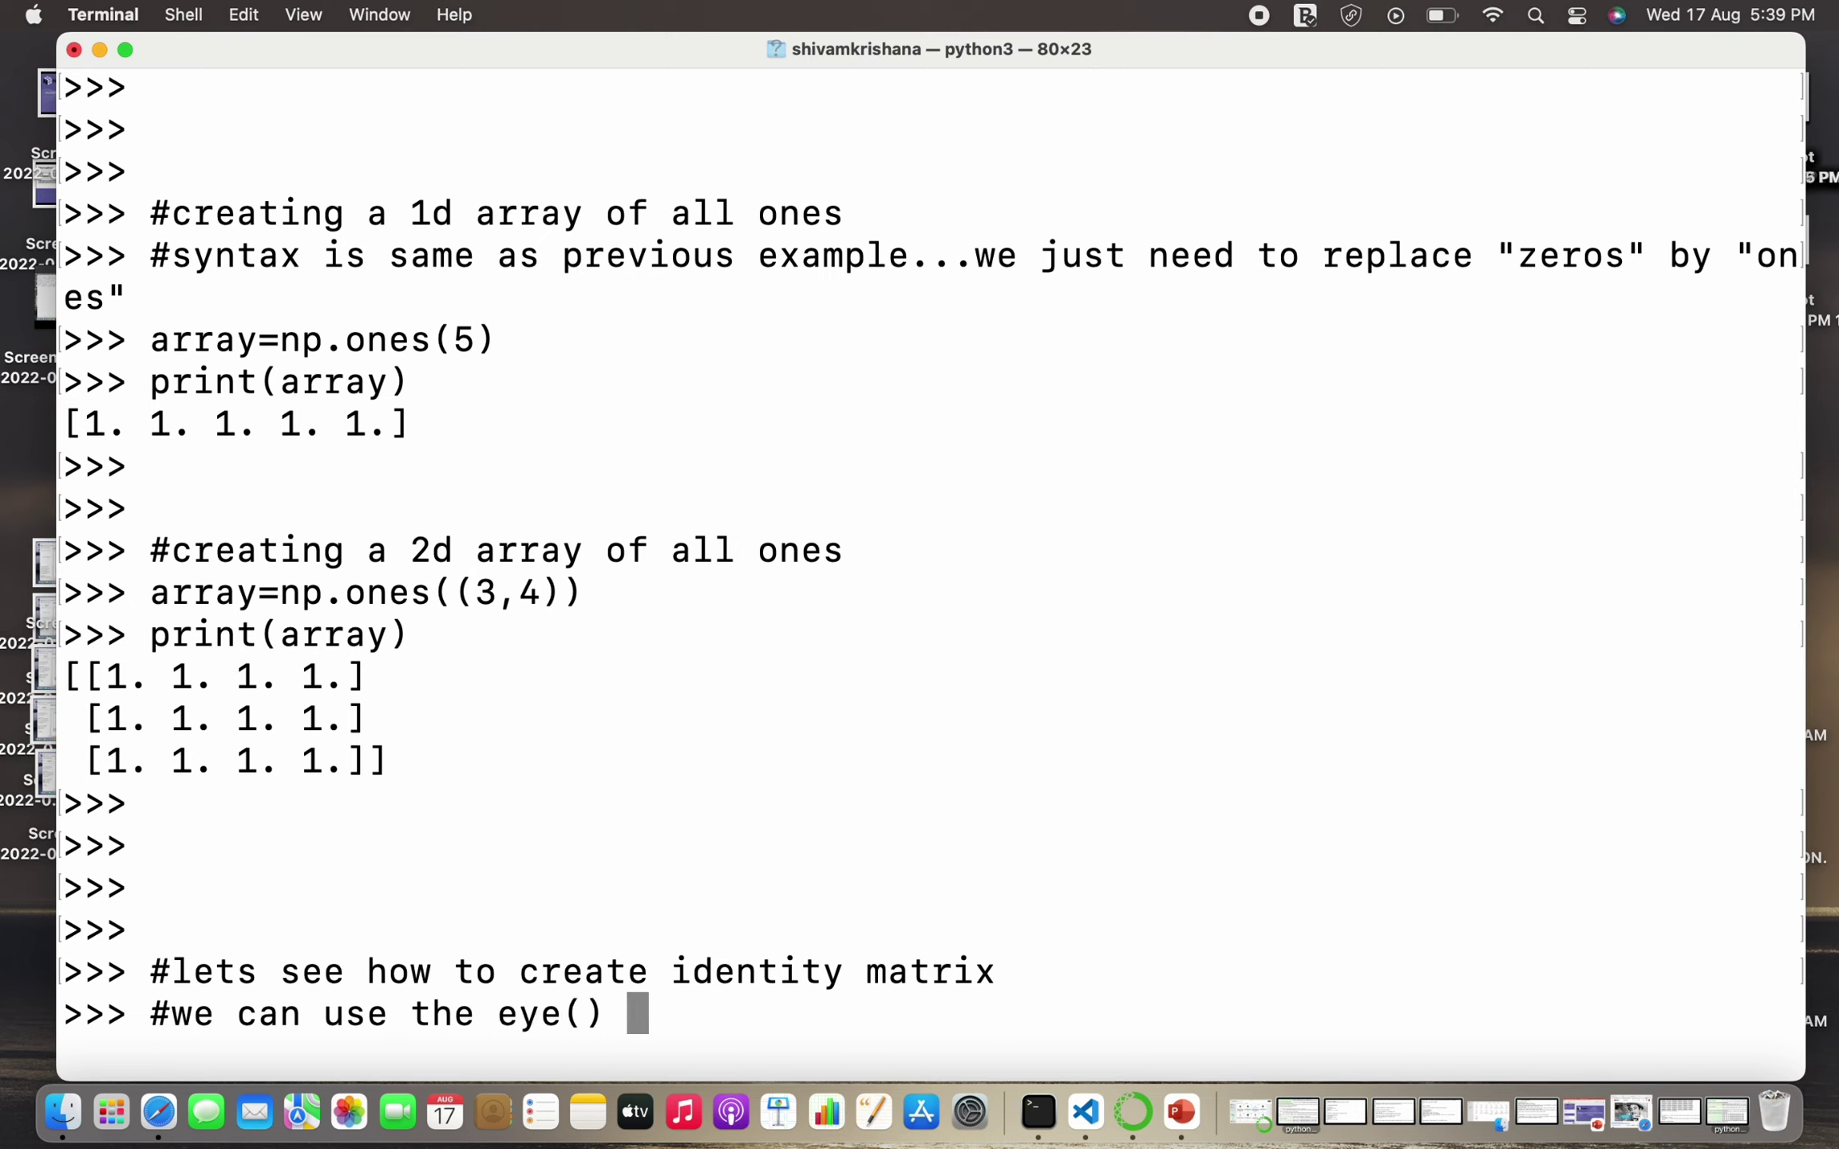
text(meth)
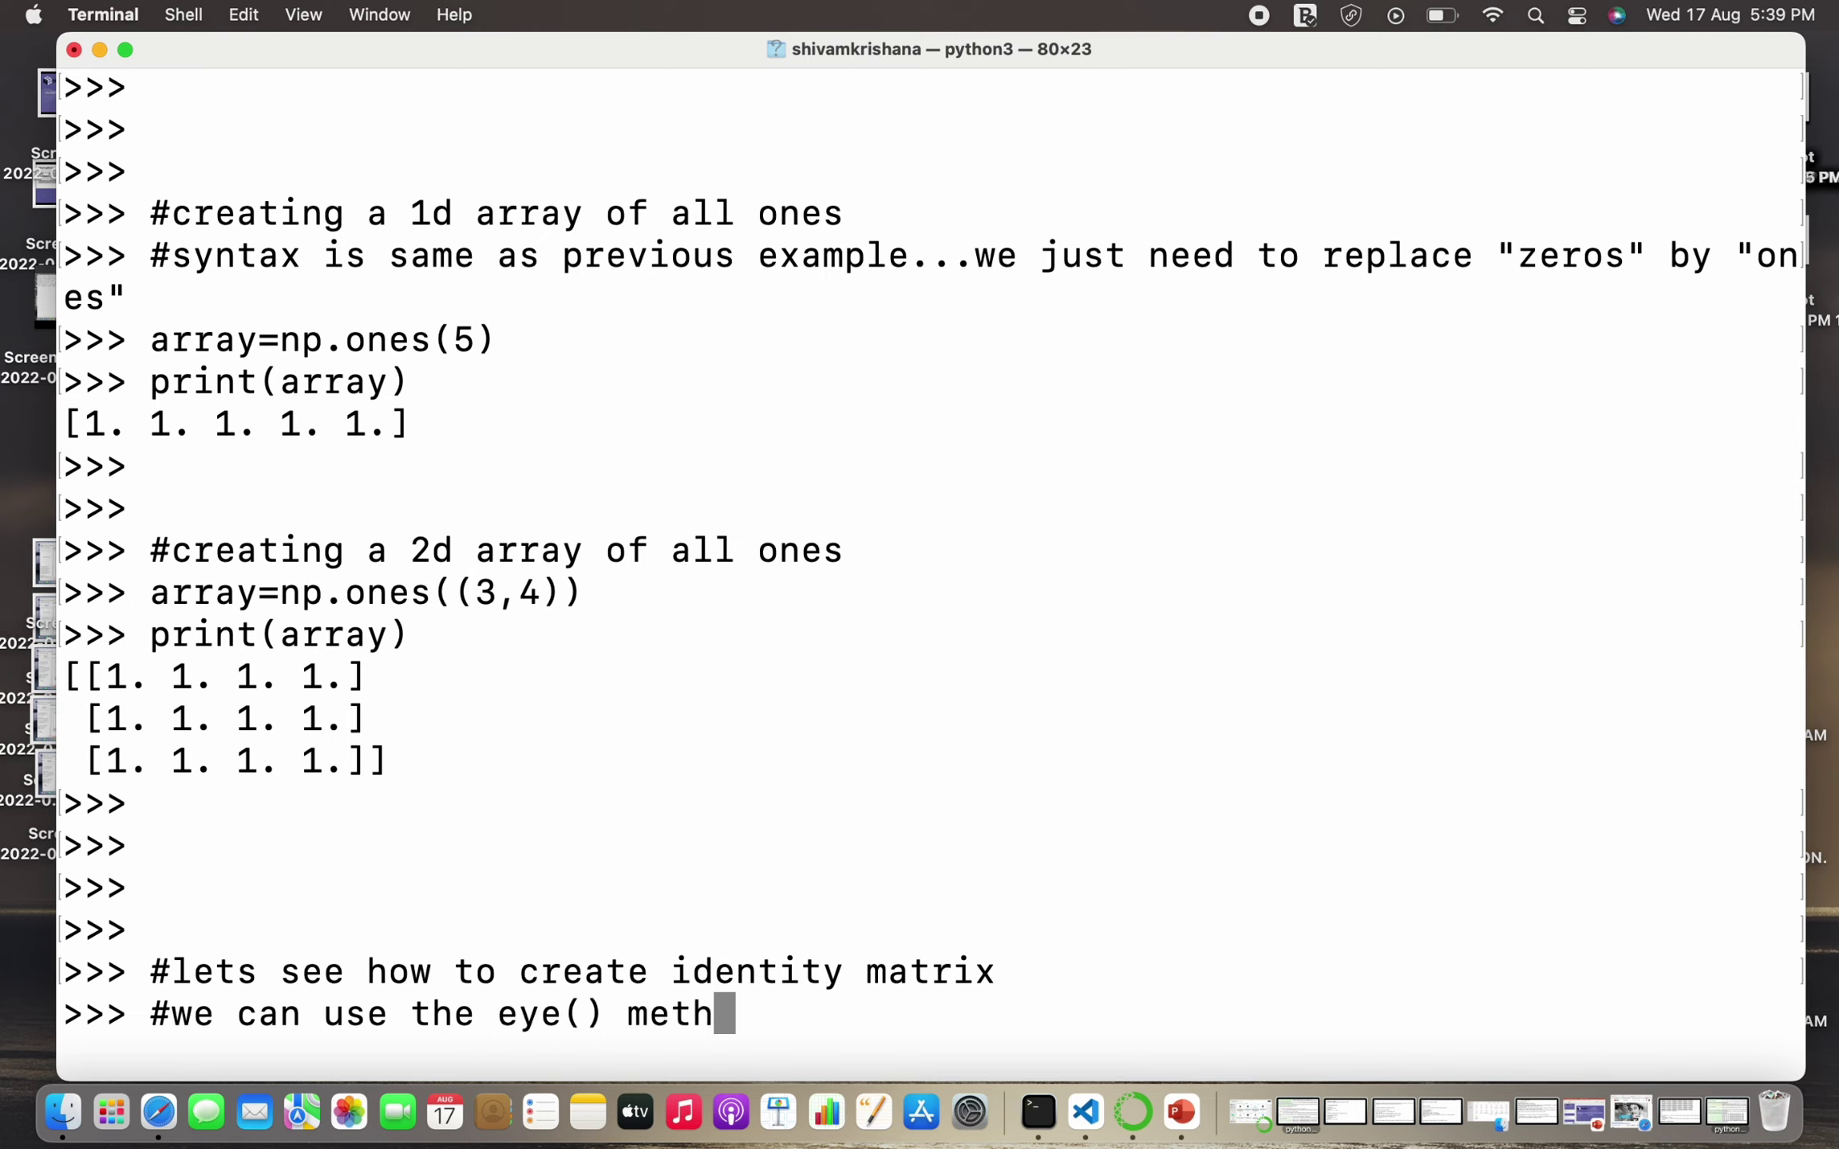
text(od)
key(Return)
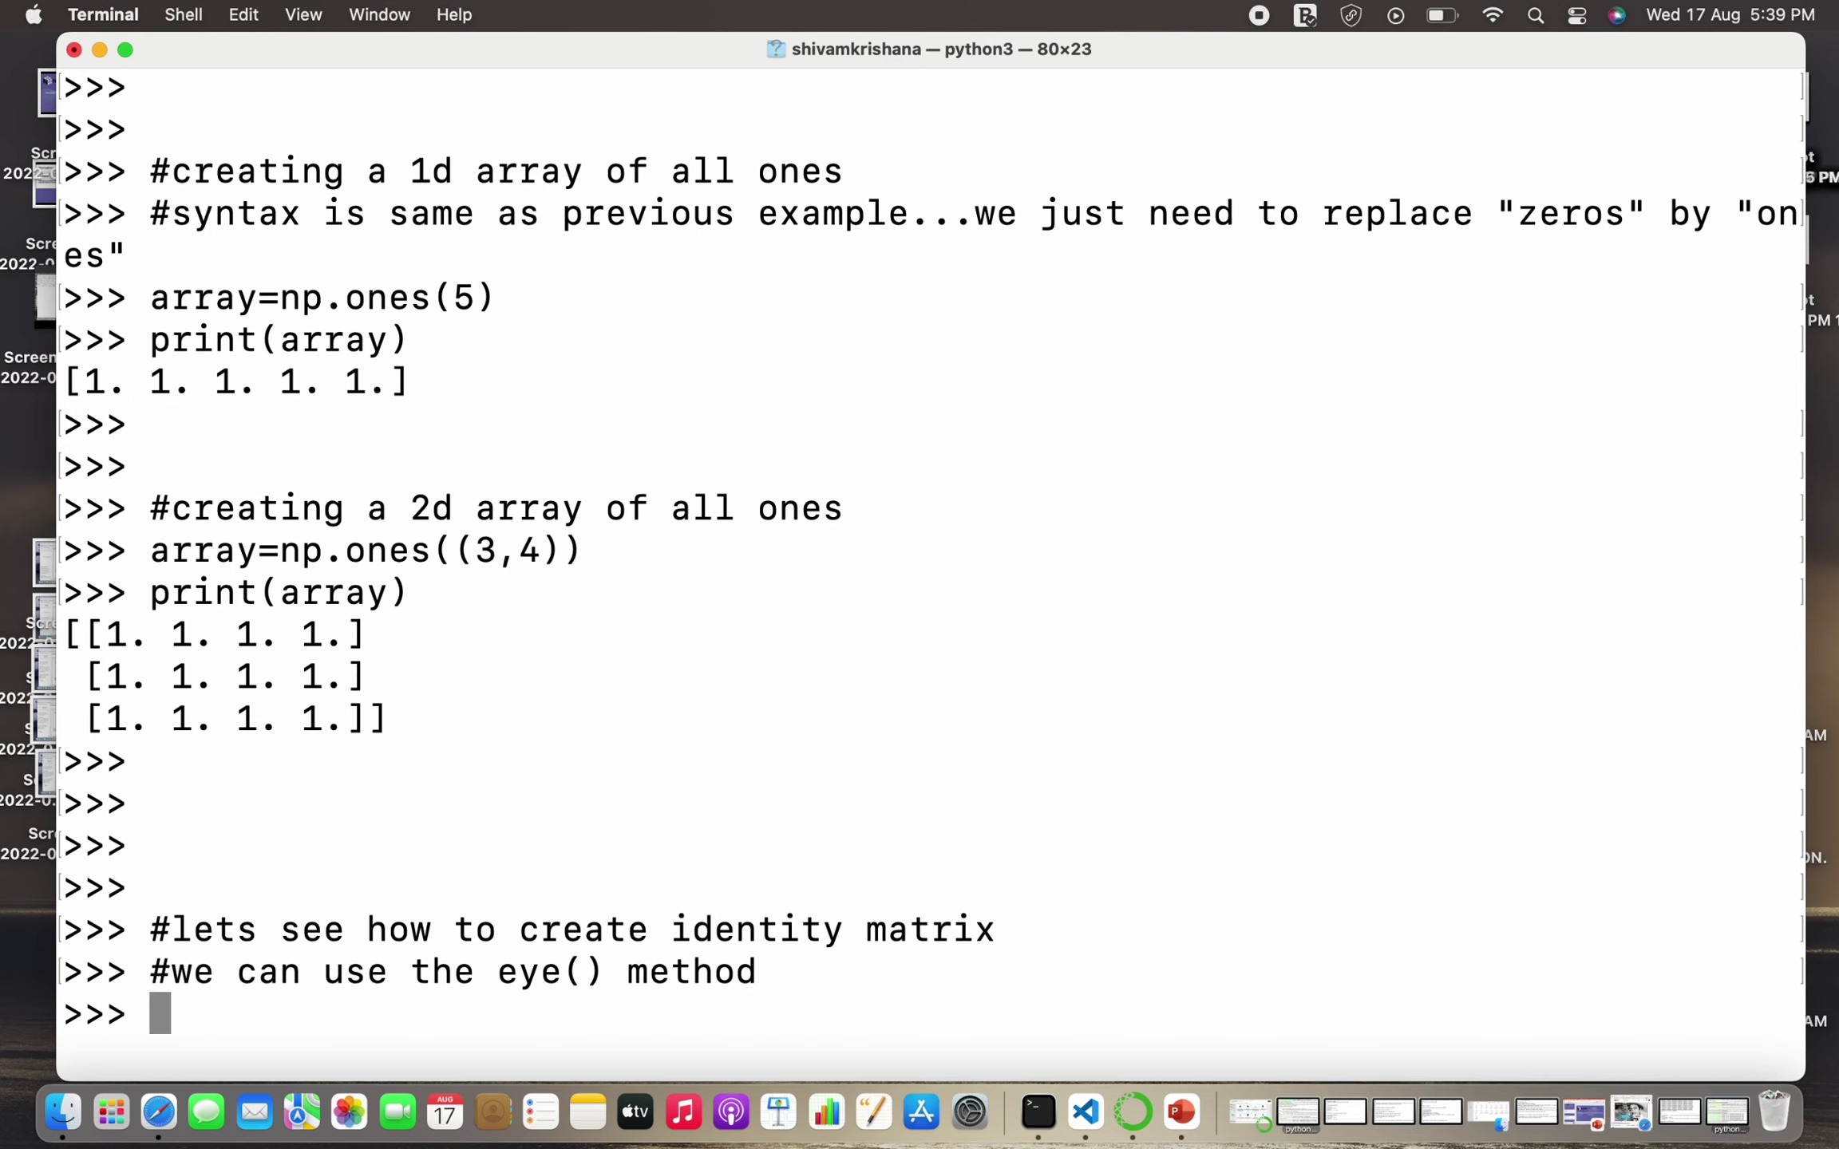
text(#syntaz)
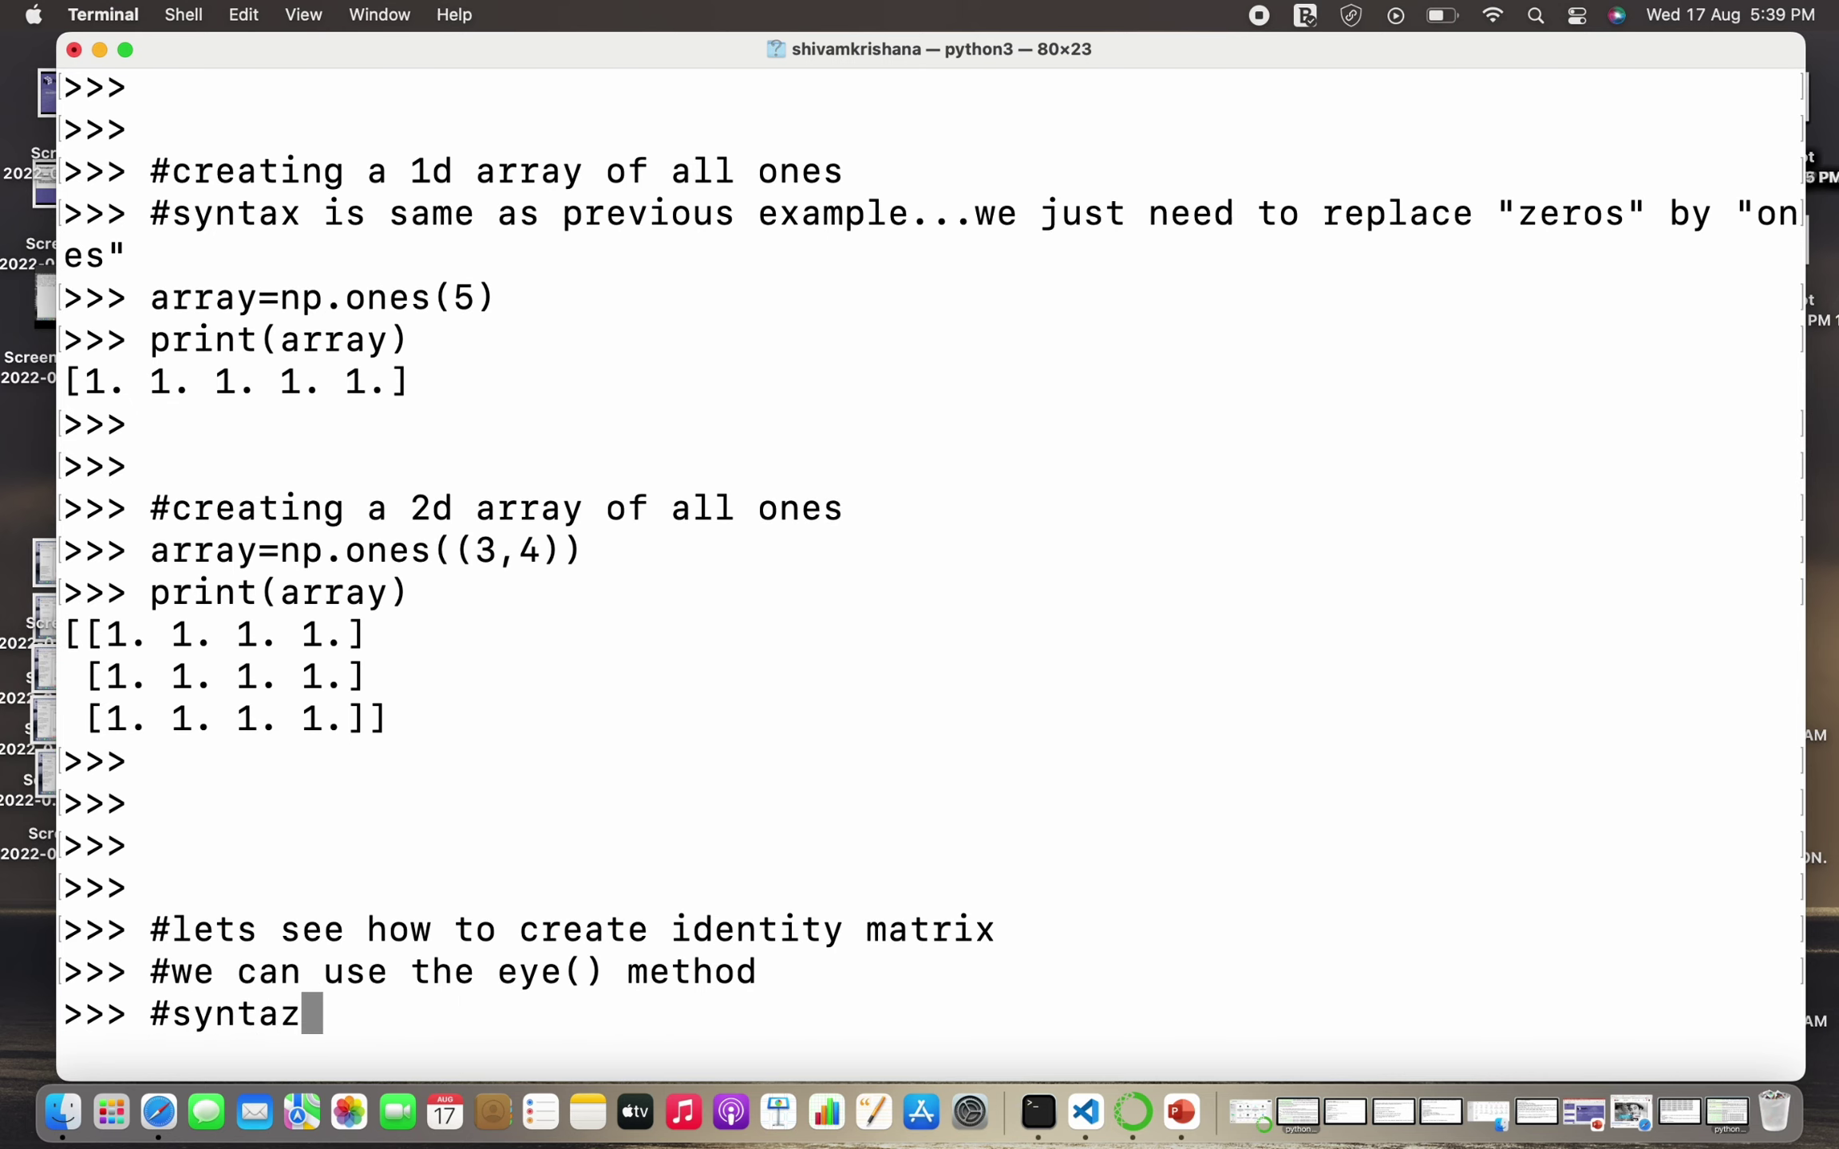
- Add the np.eye(order) syntax and vector comments, then run np.eye(5)
key(BackSpace)
text(x---)
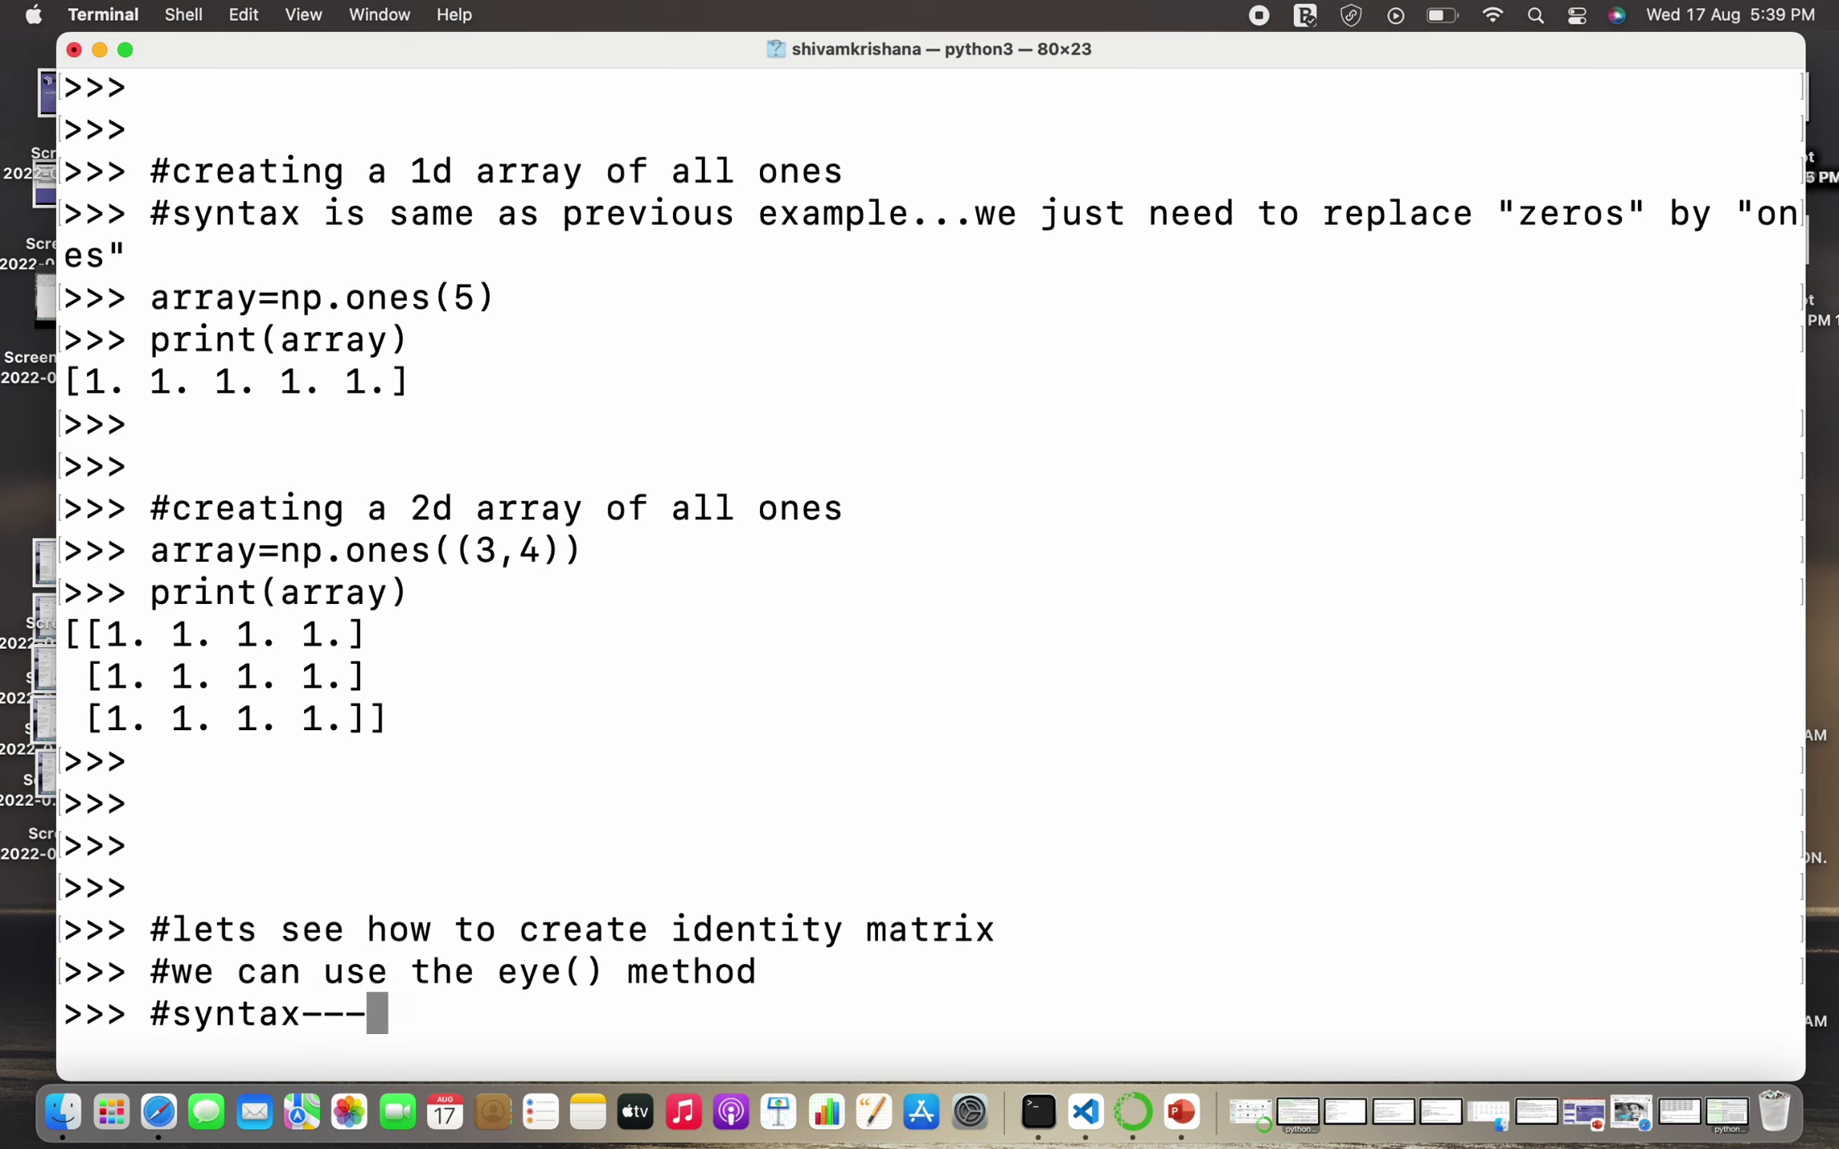
text(--> )
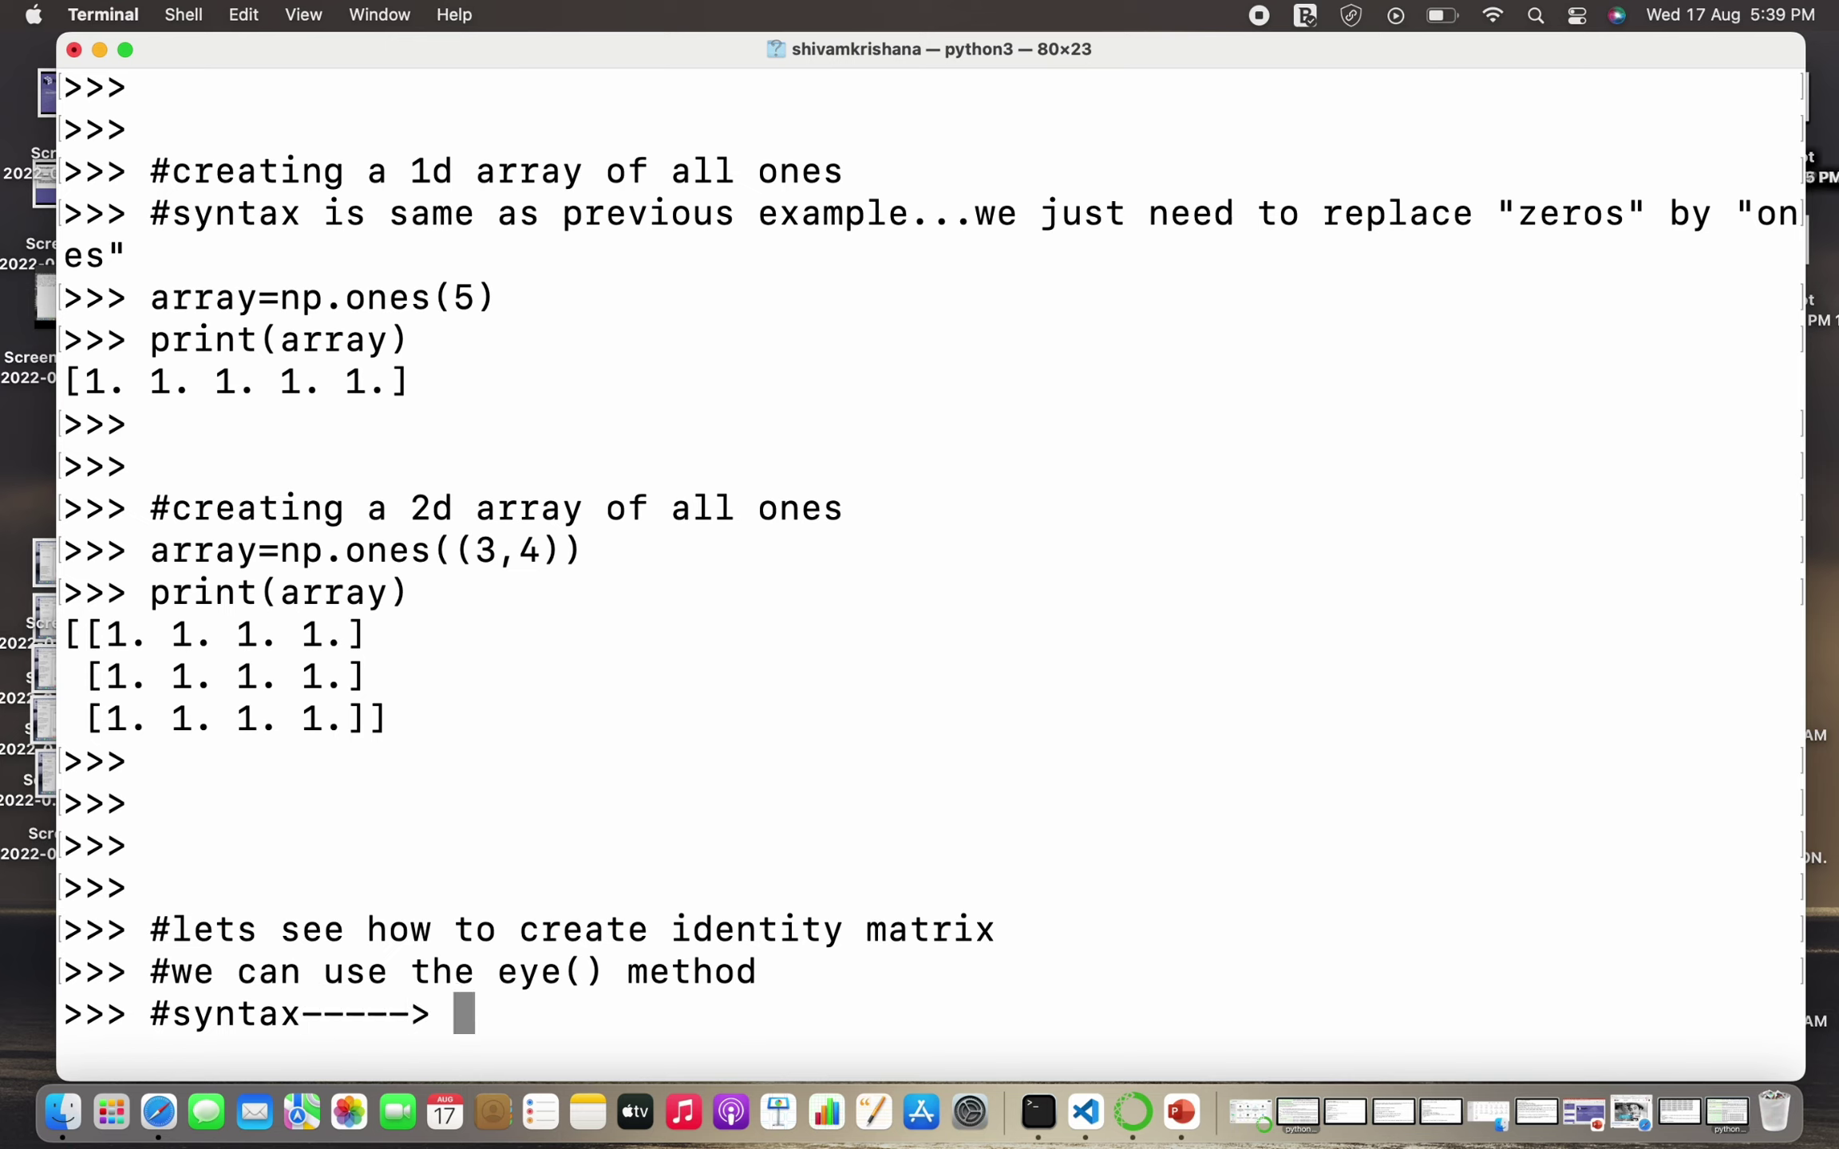
text(np.)
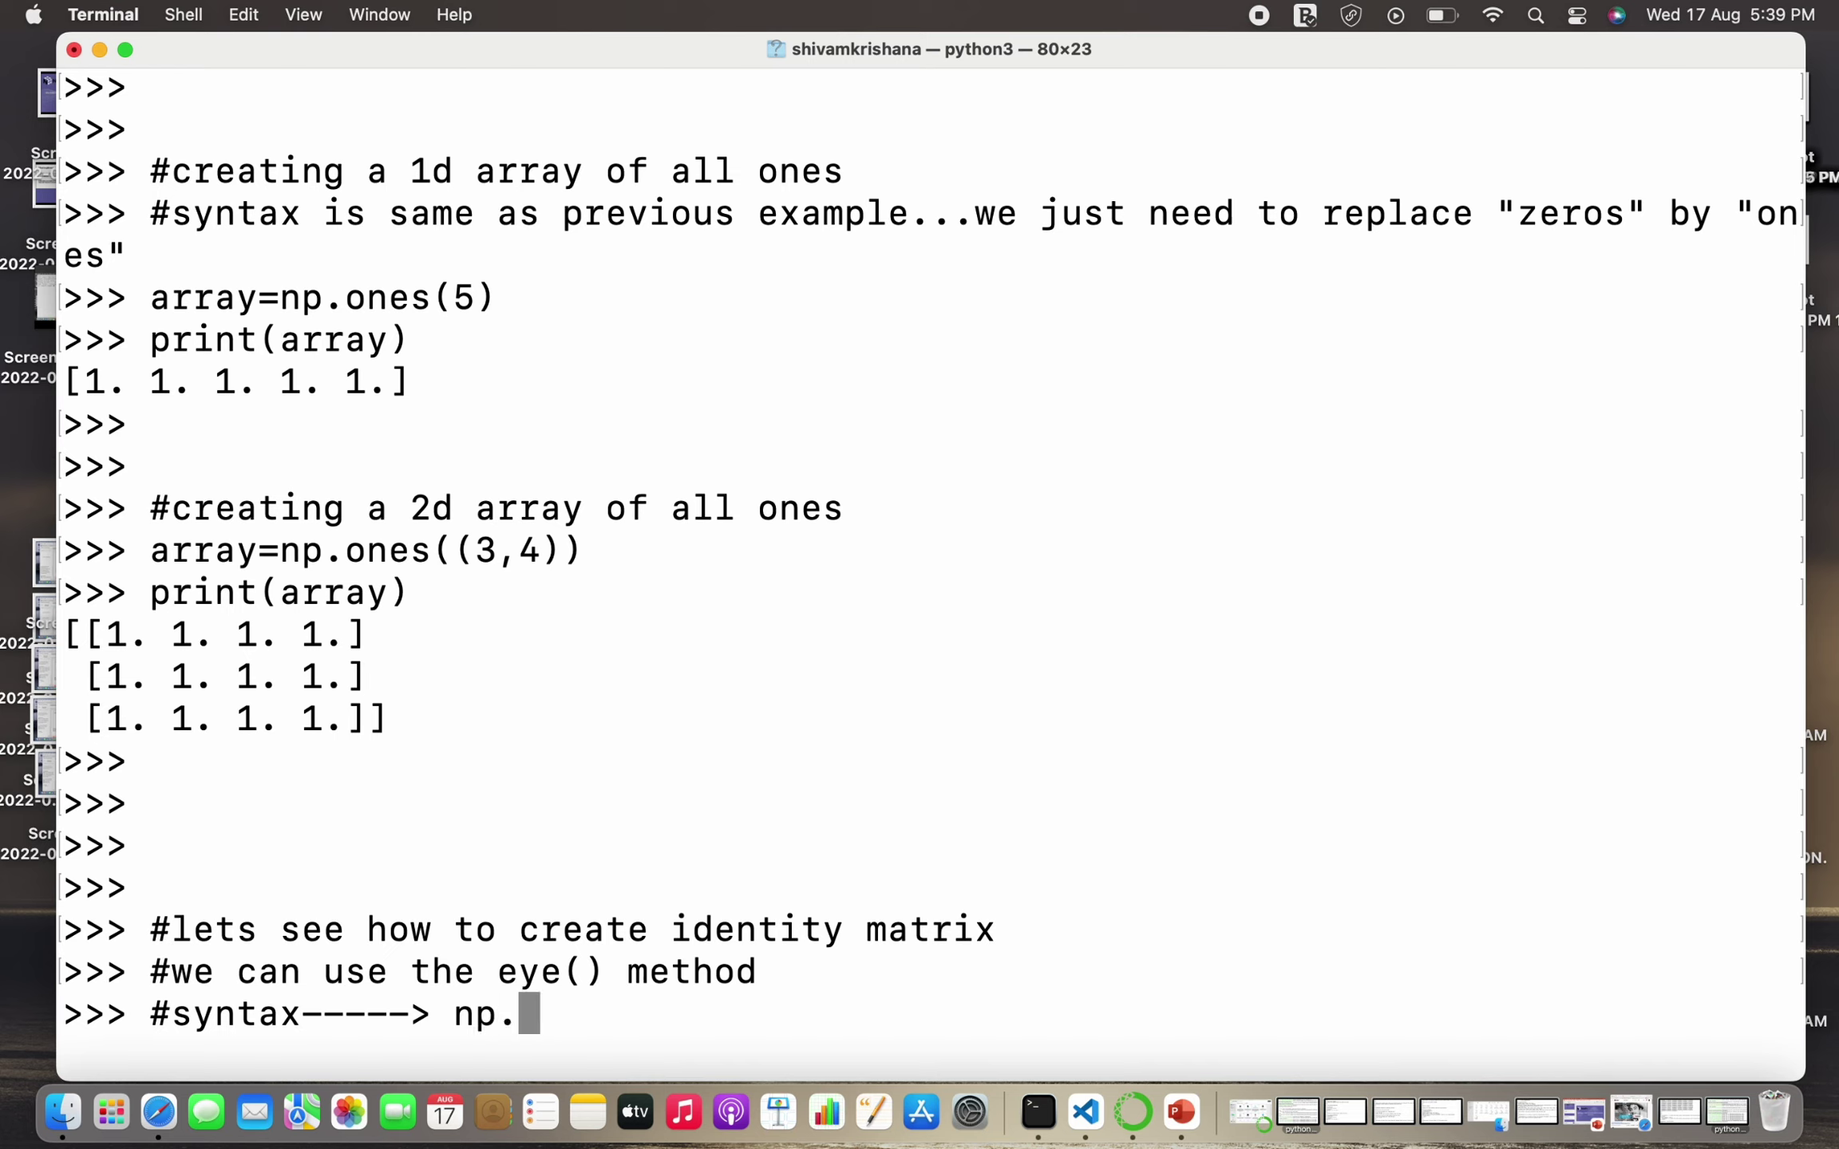
text(et)
key(BackSpace)
text(ye()
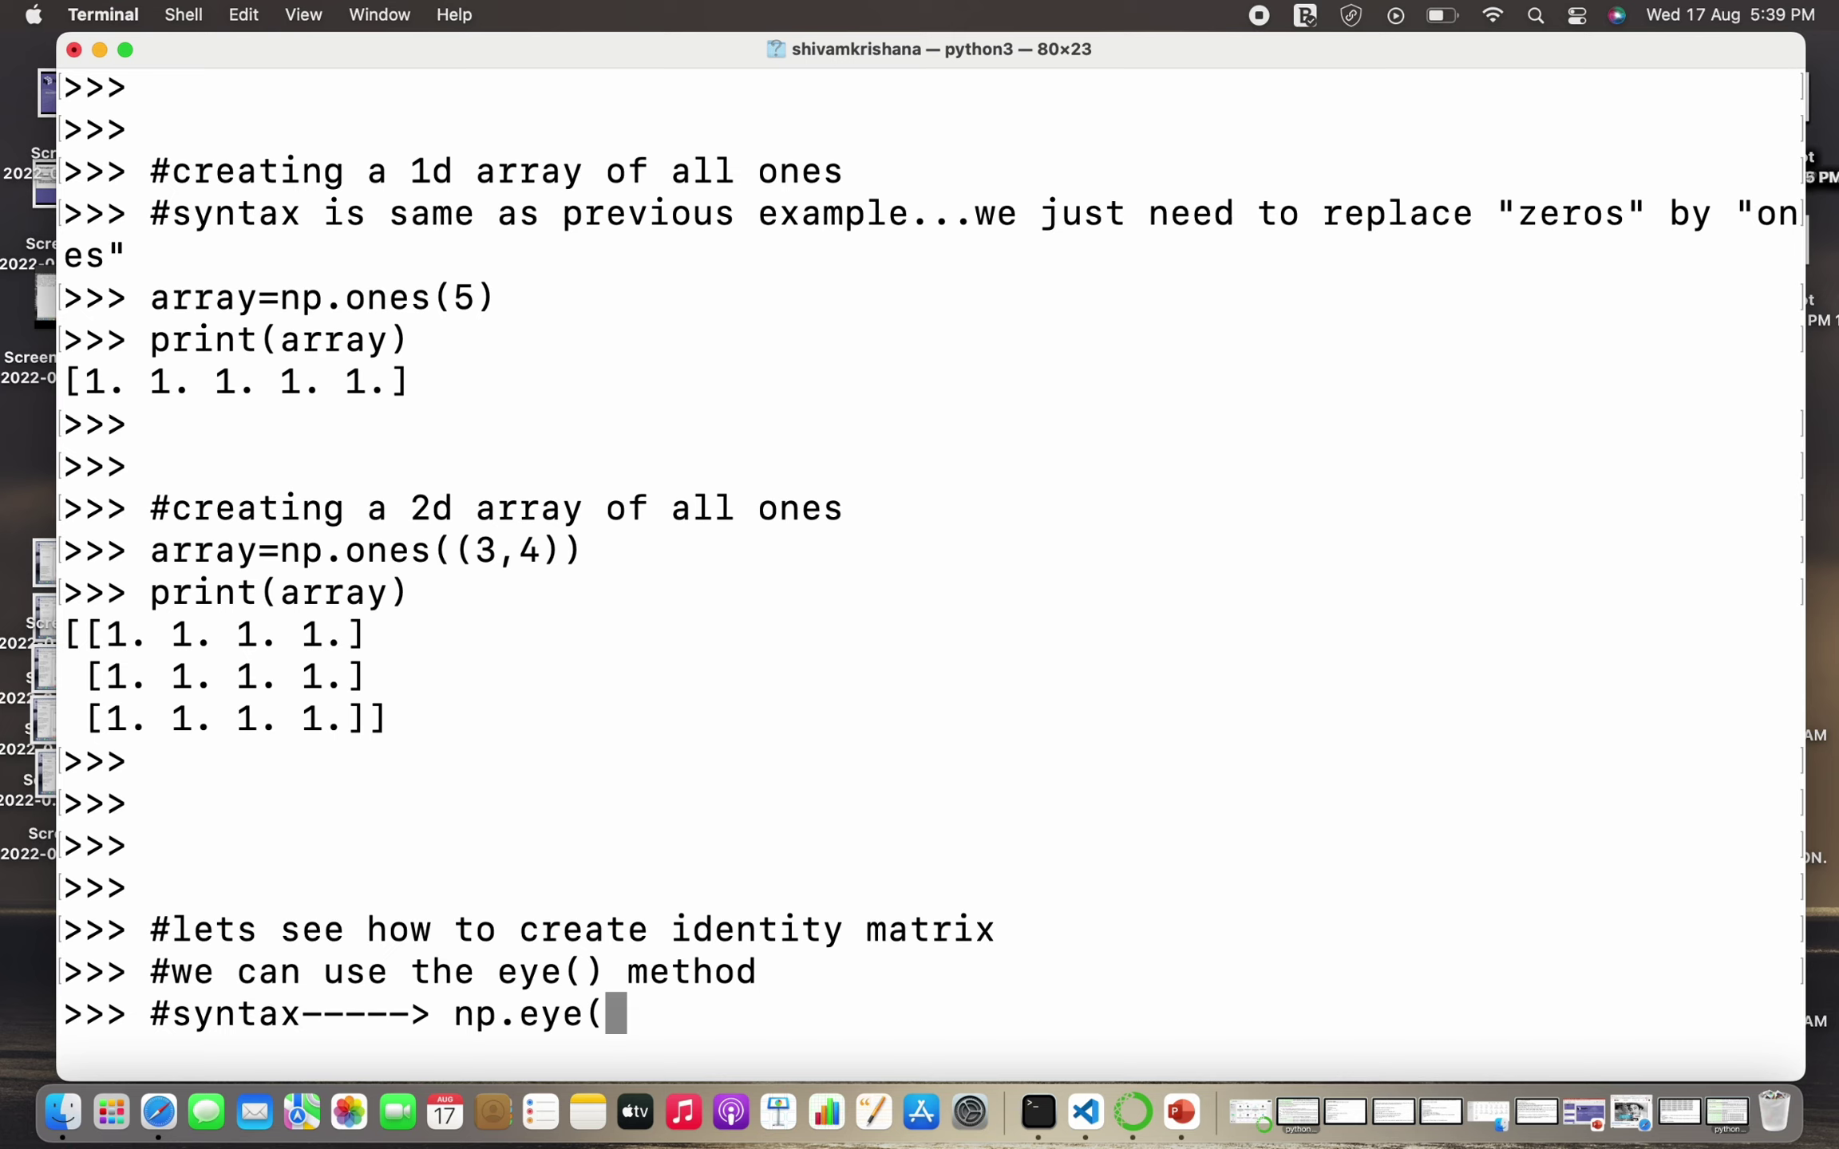
text(or)
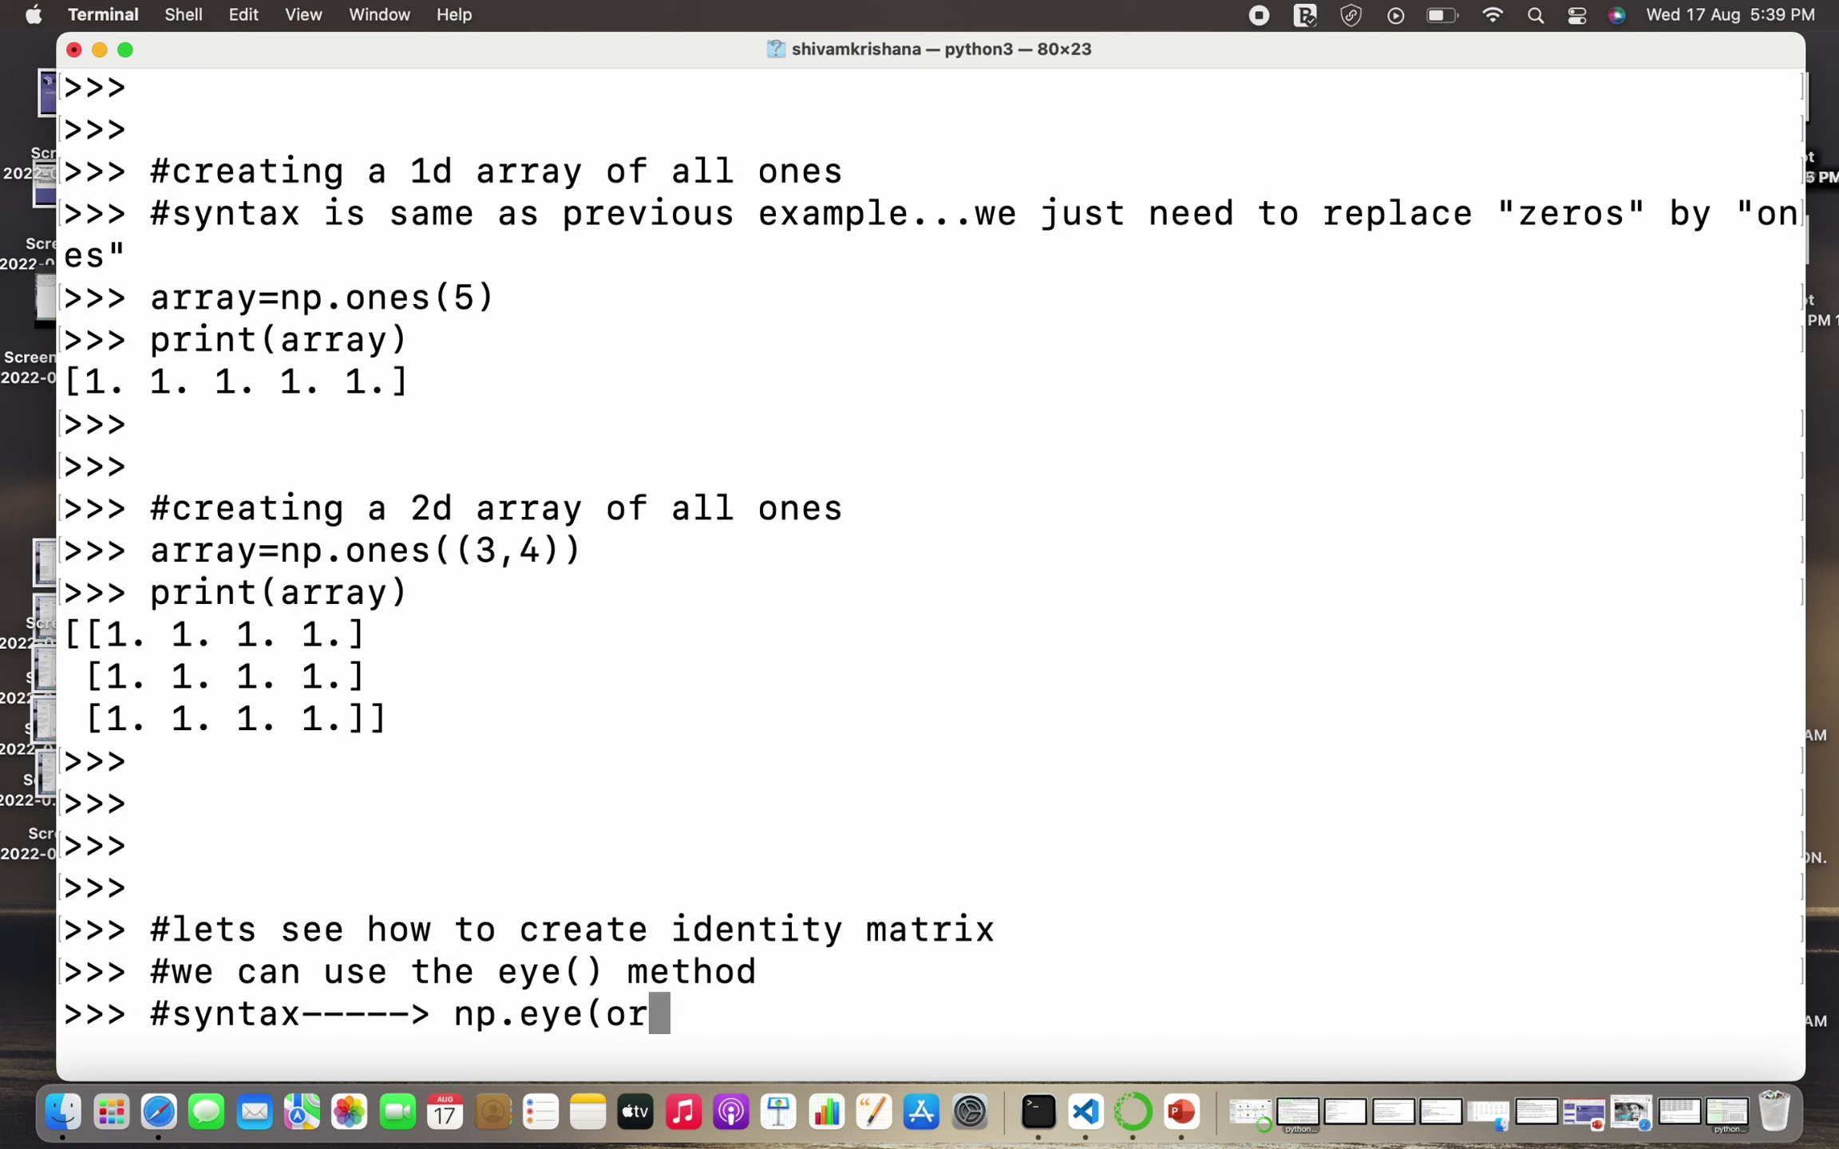
text(der)
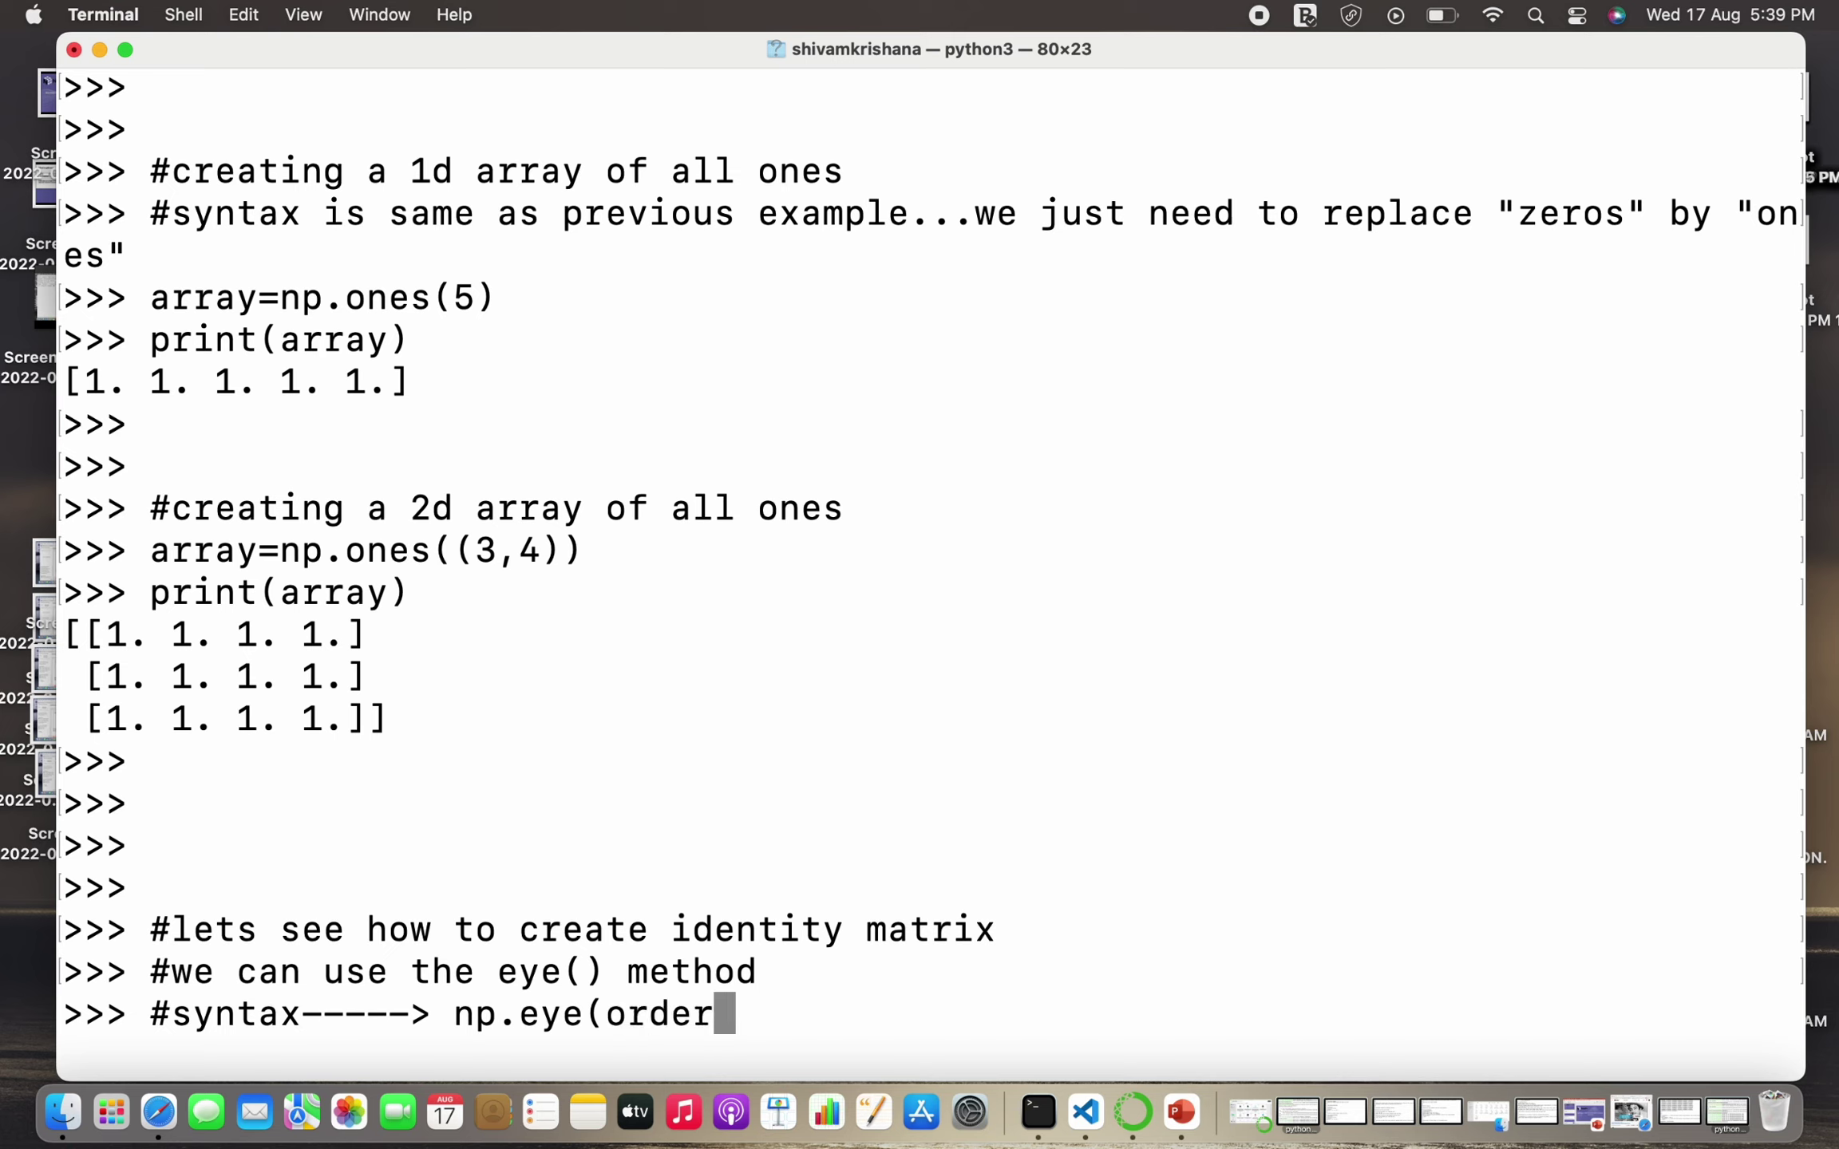
text())
key(Return)
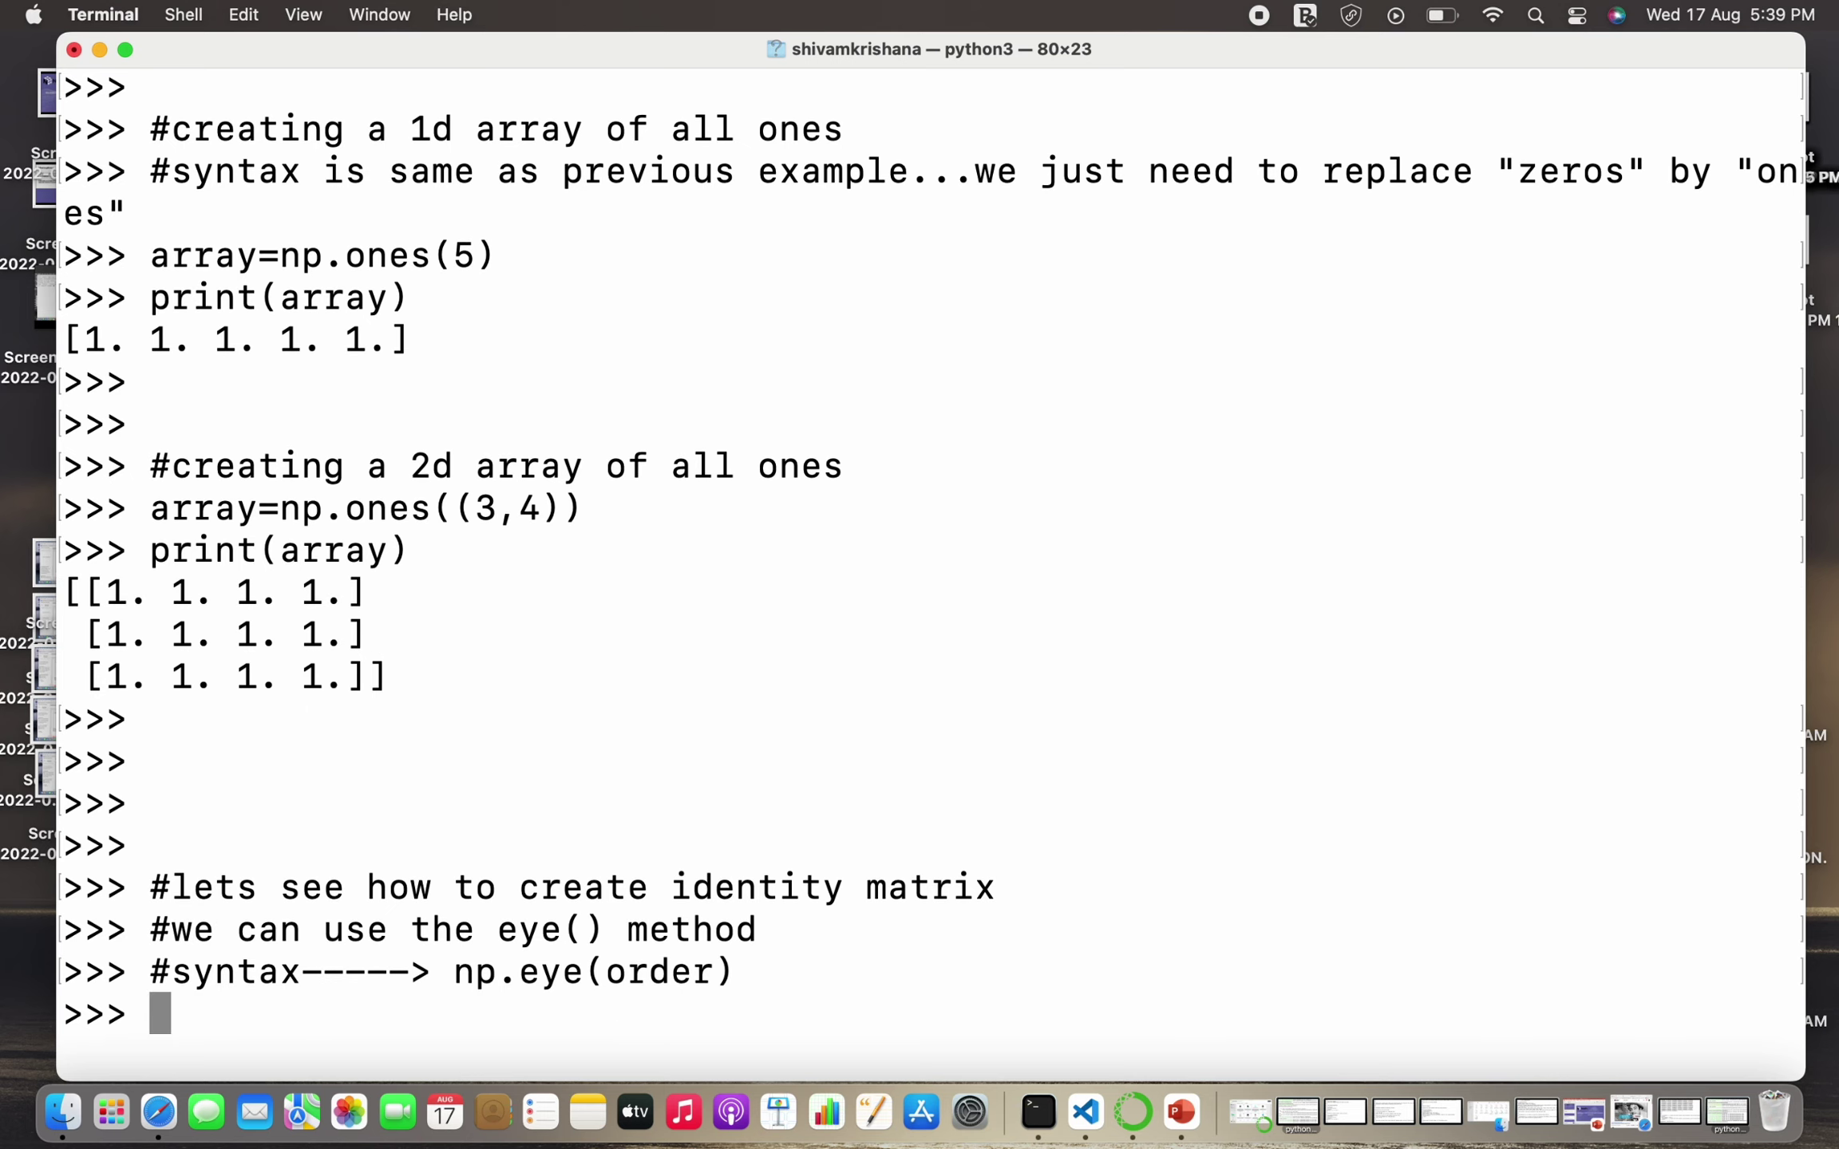
text(#it re)
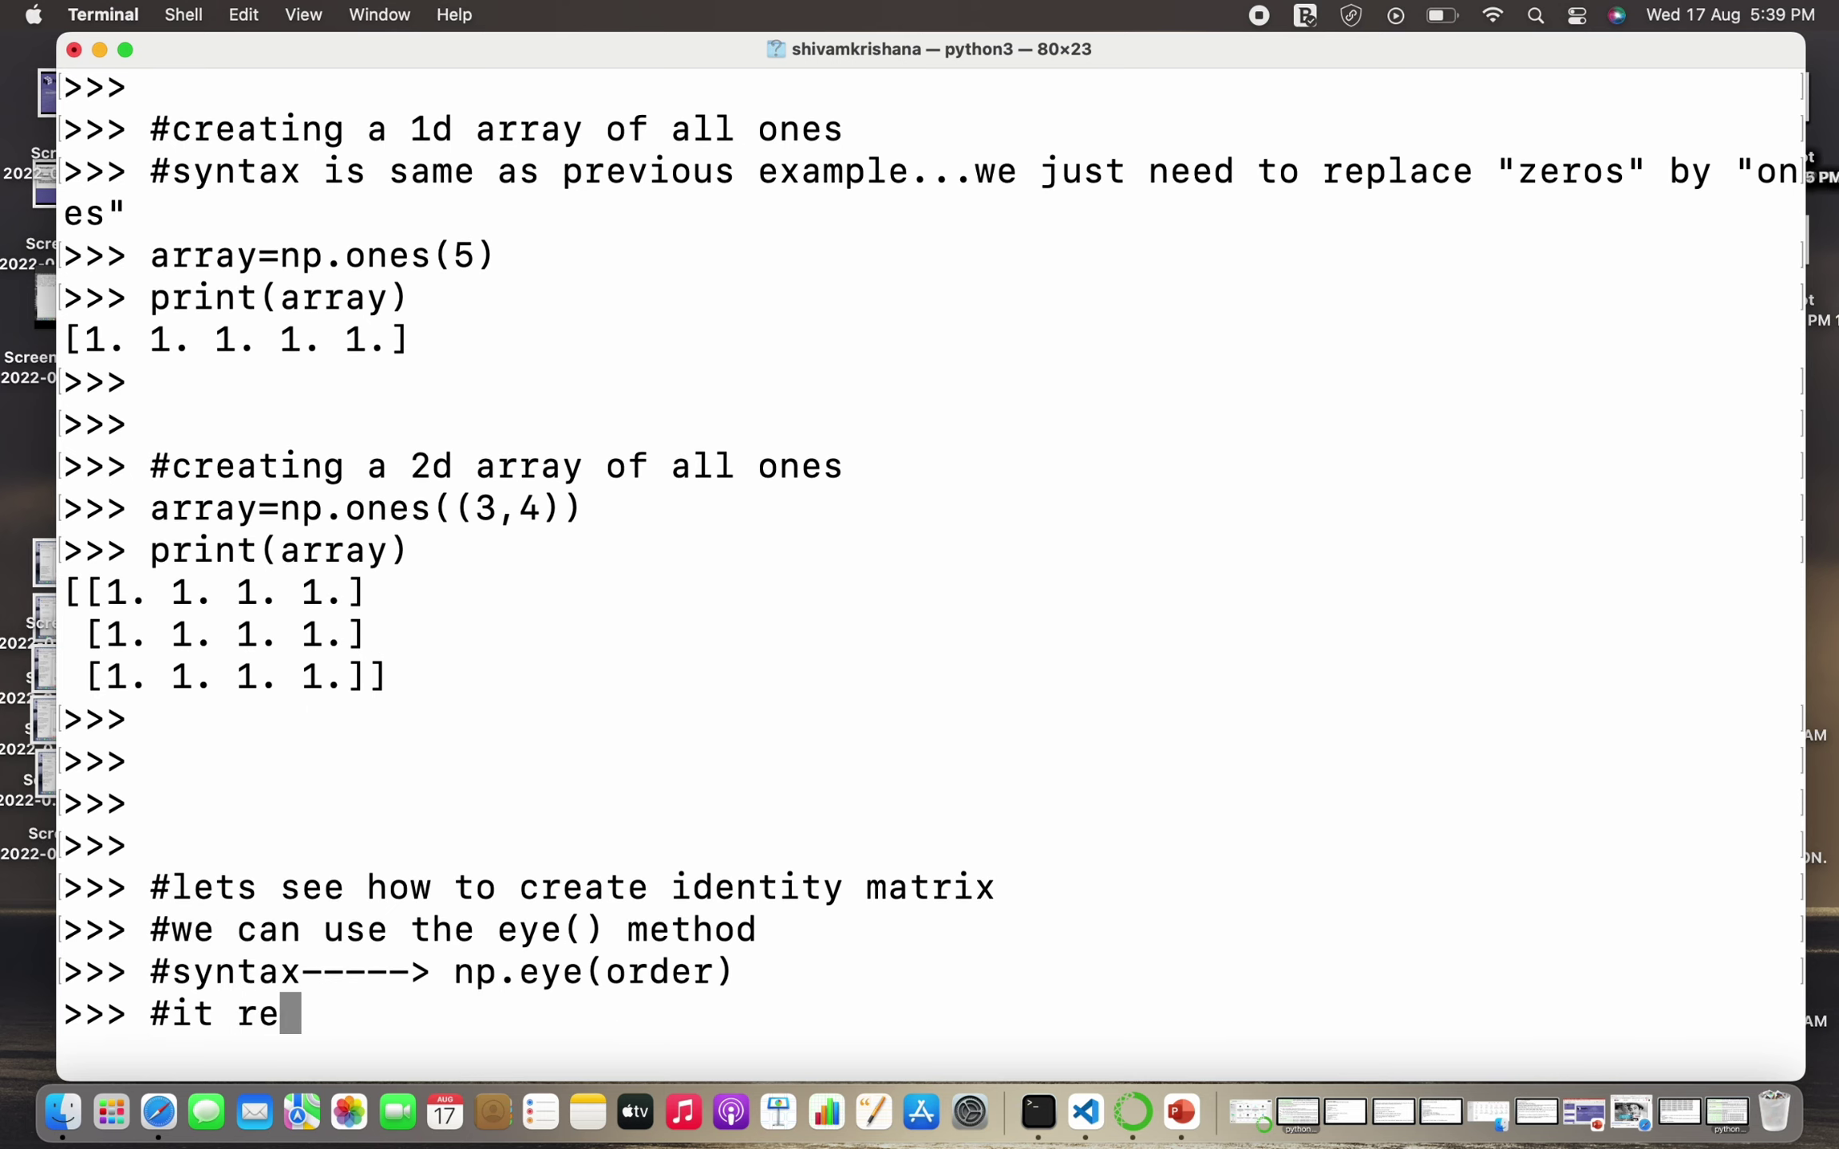
text(turns a )
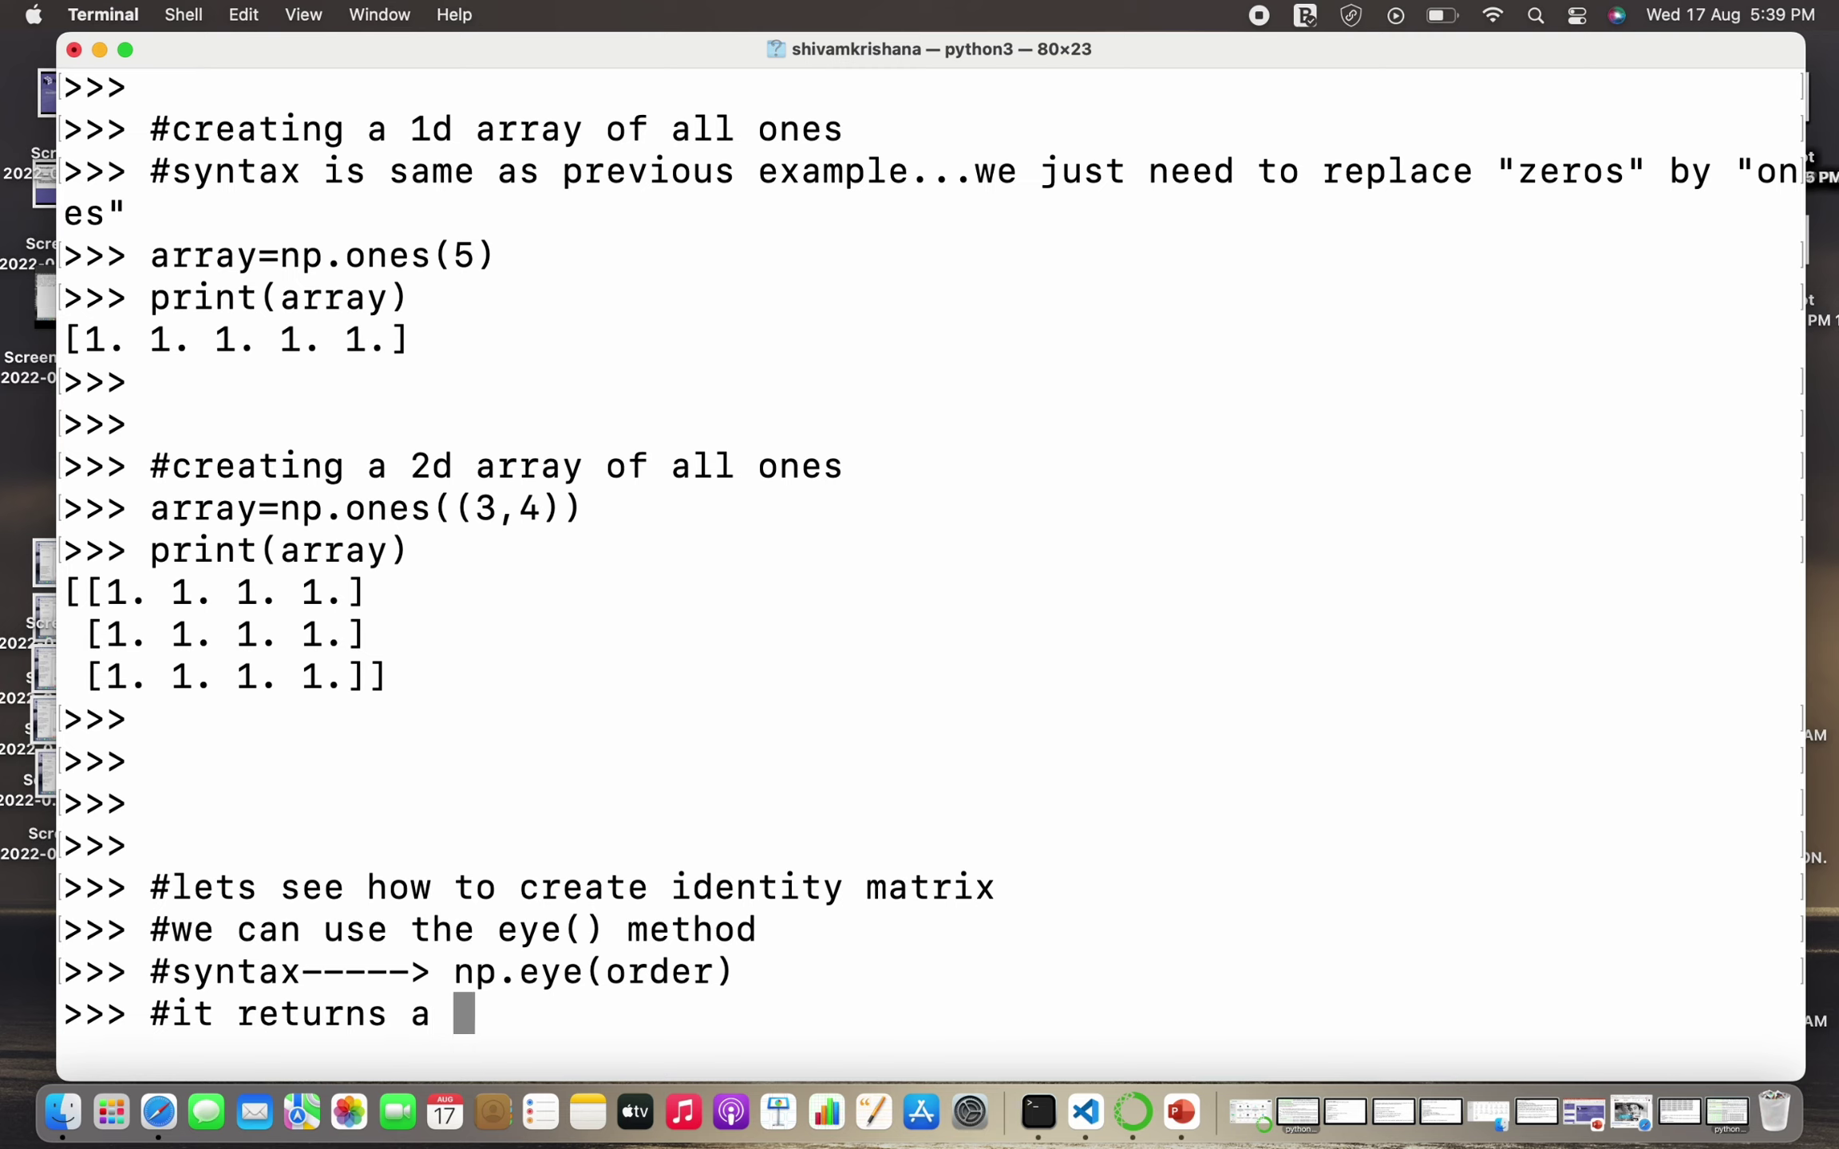
text(matrix a)
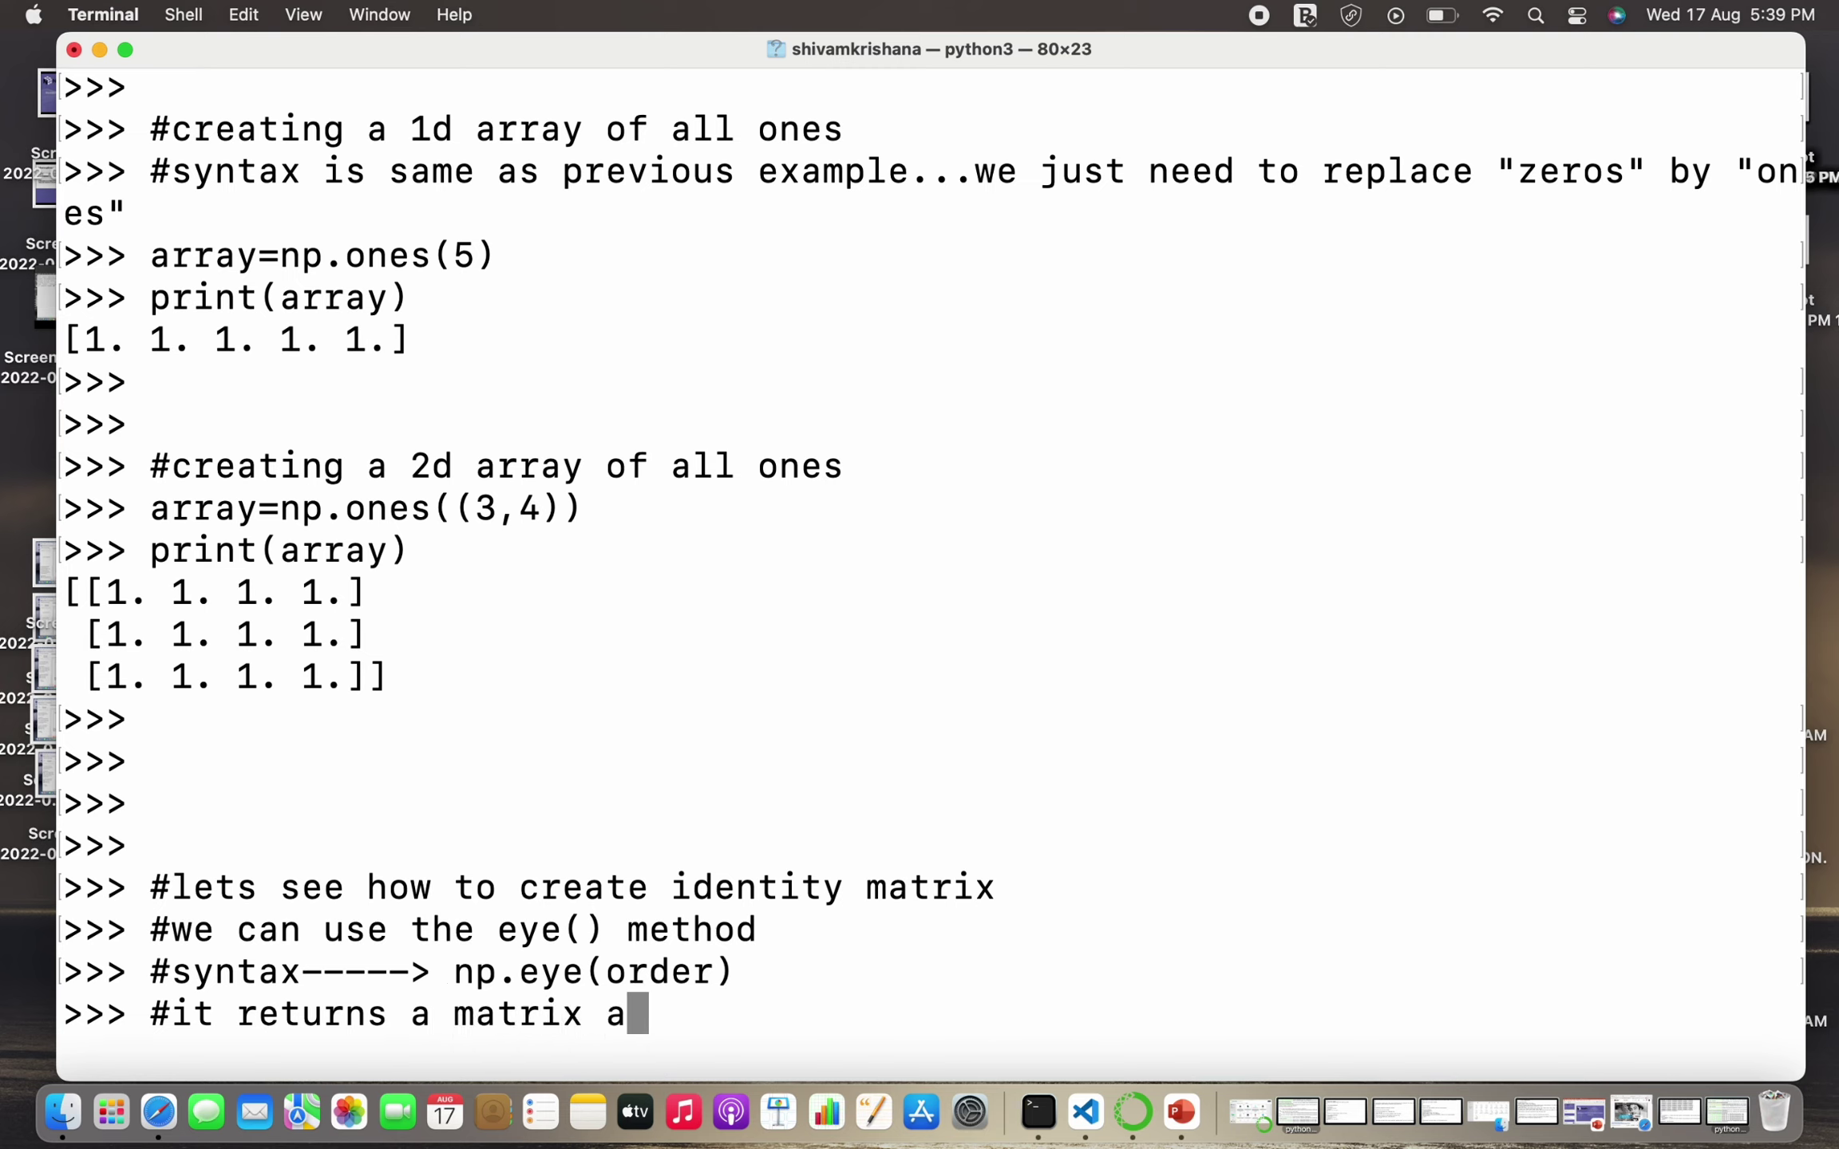
text(nd not a )
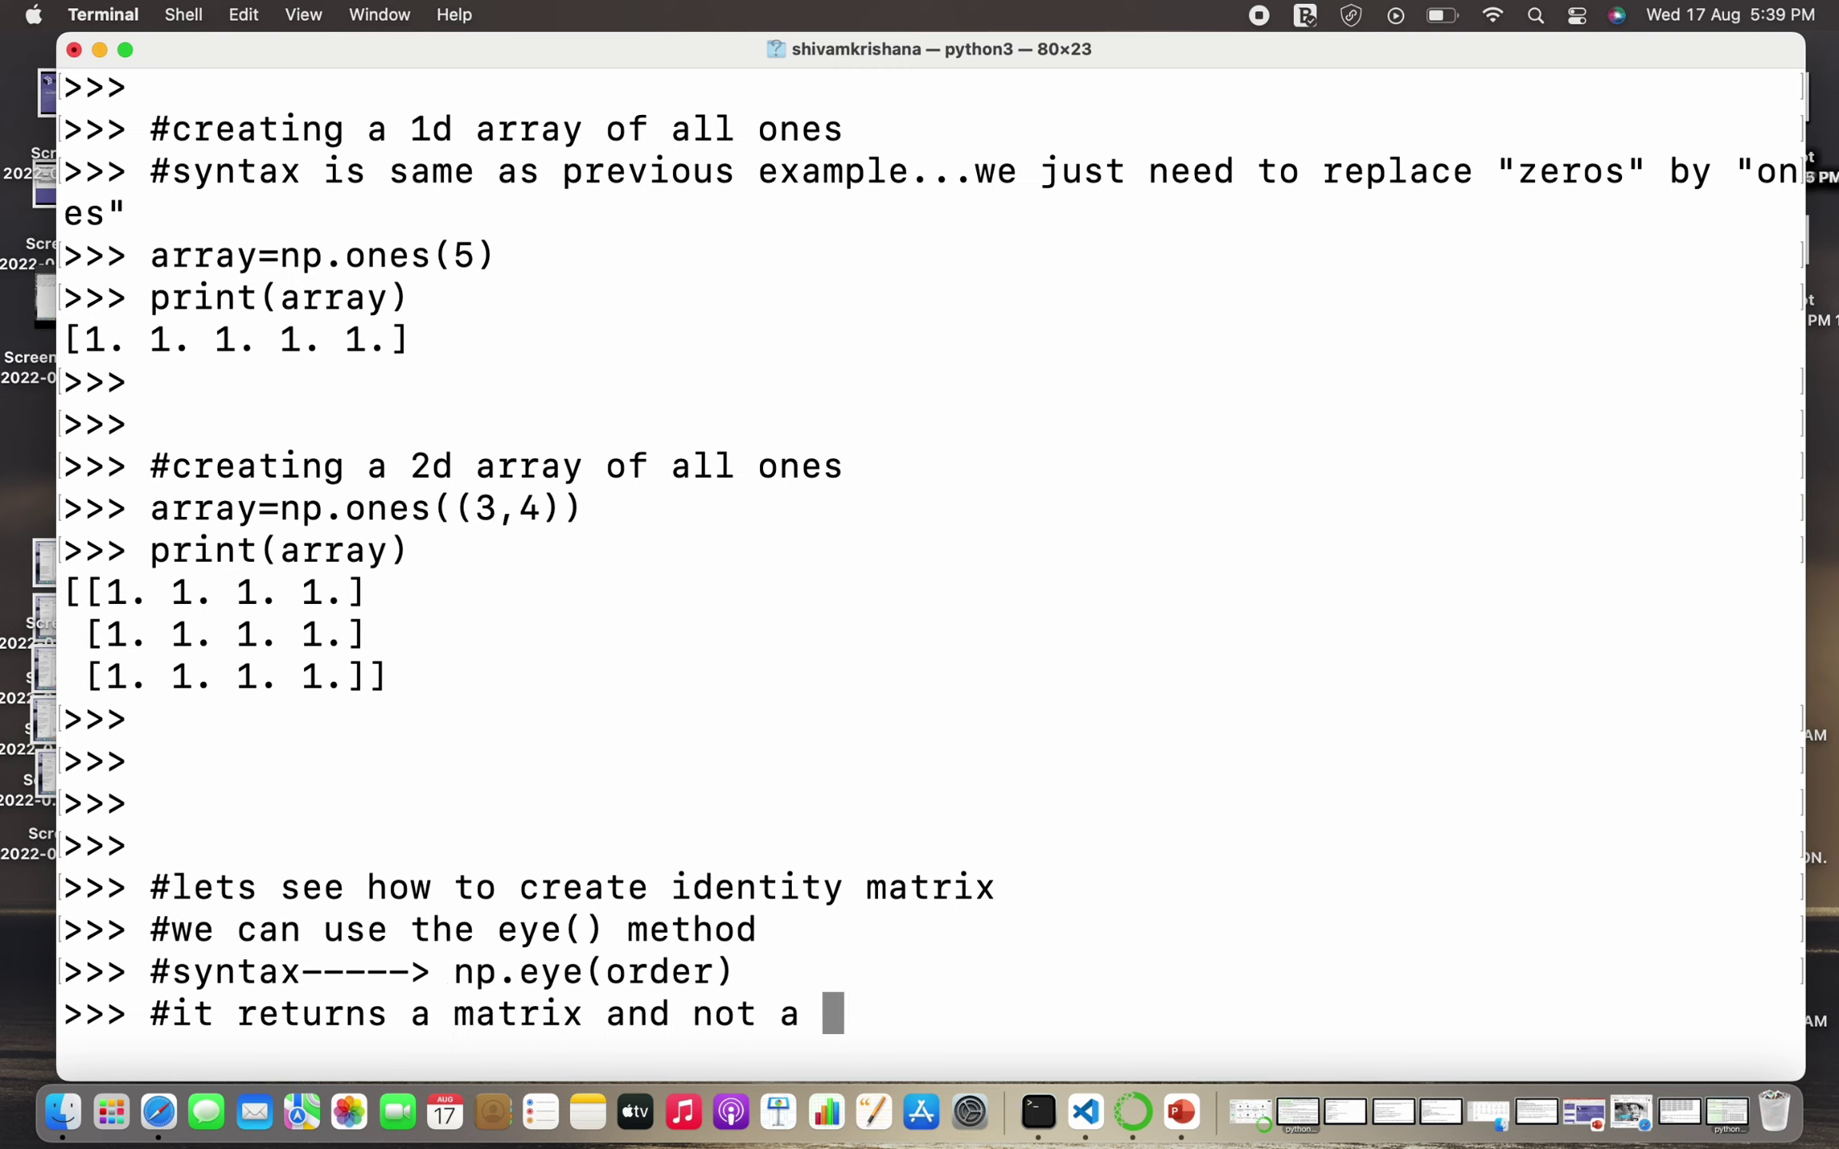
text(vector)
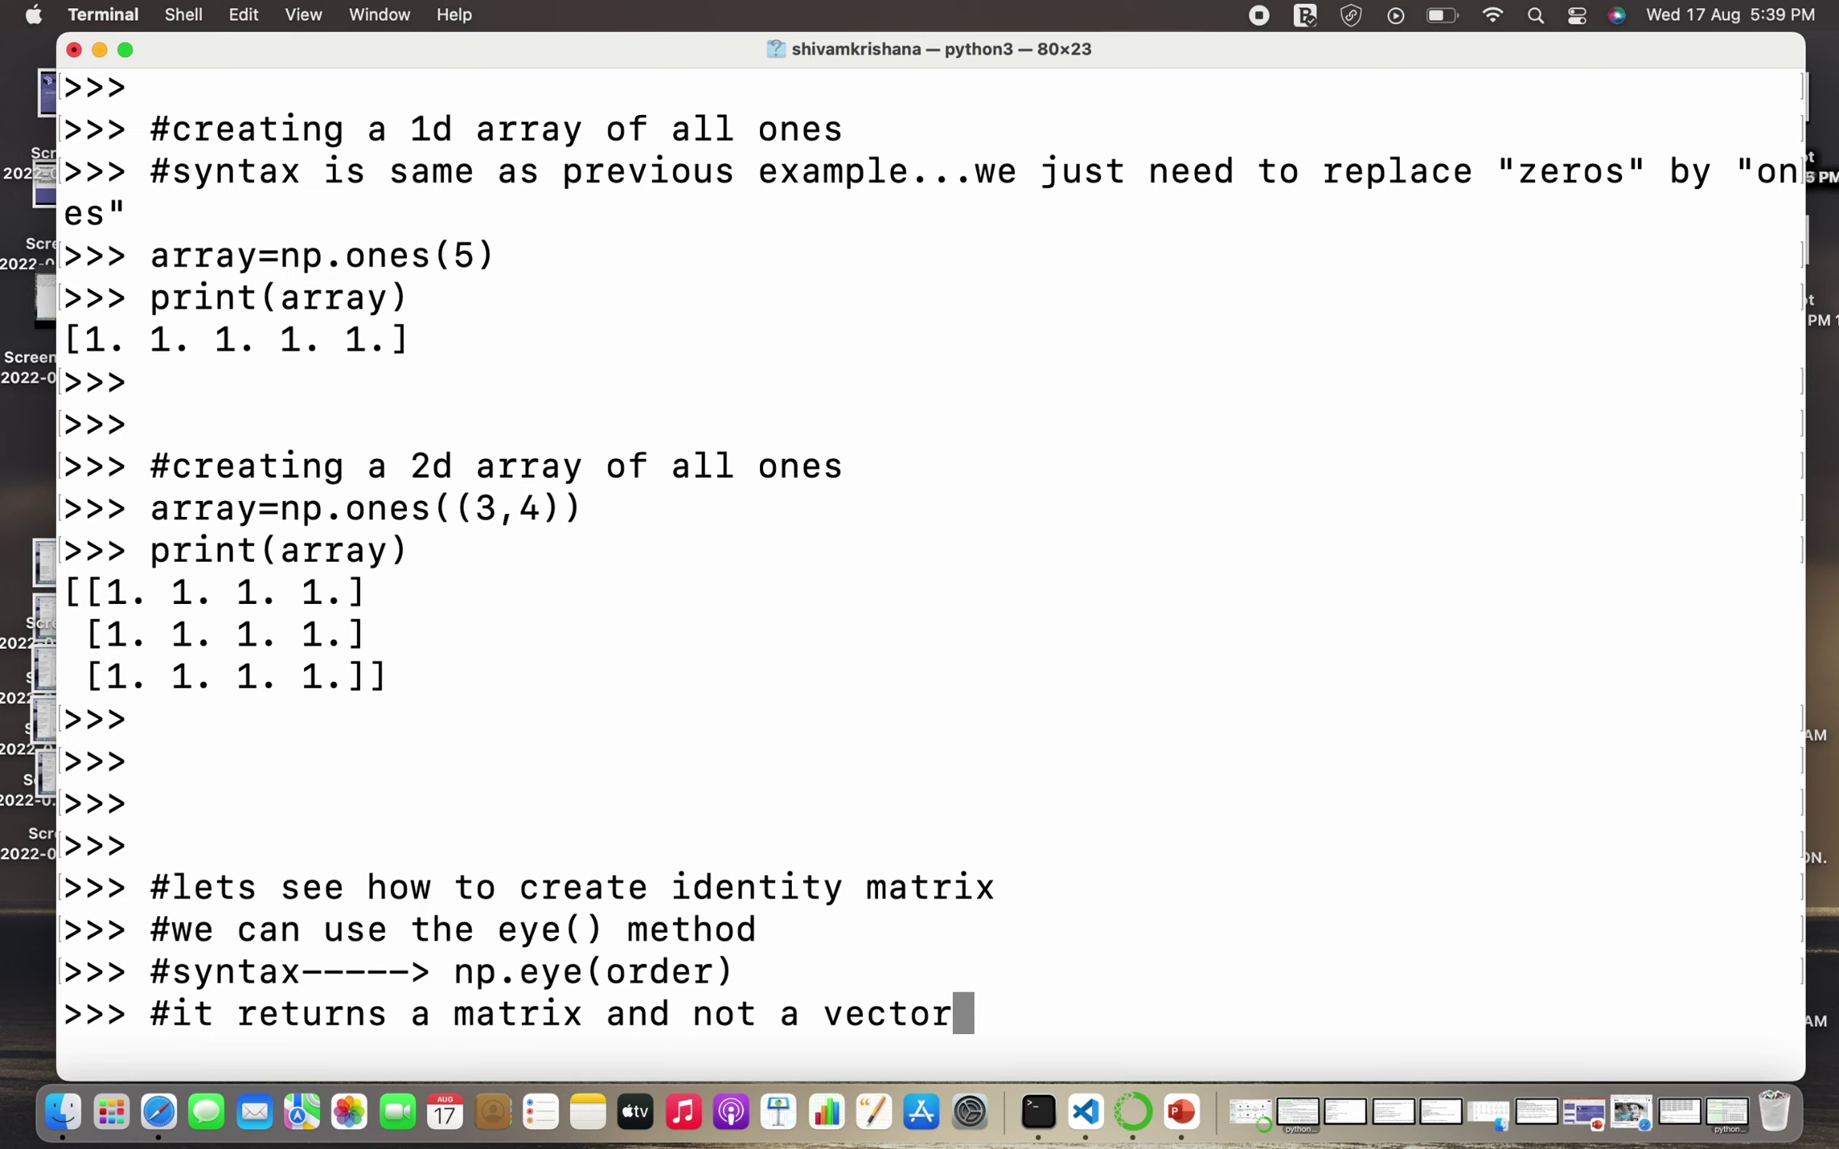
key(Return)
key(Return)
key(Return)
key(Return)
text(n)
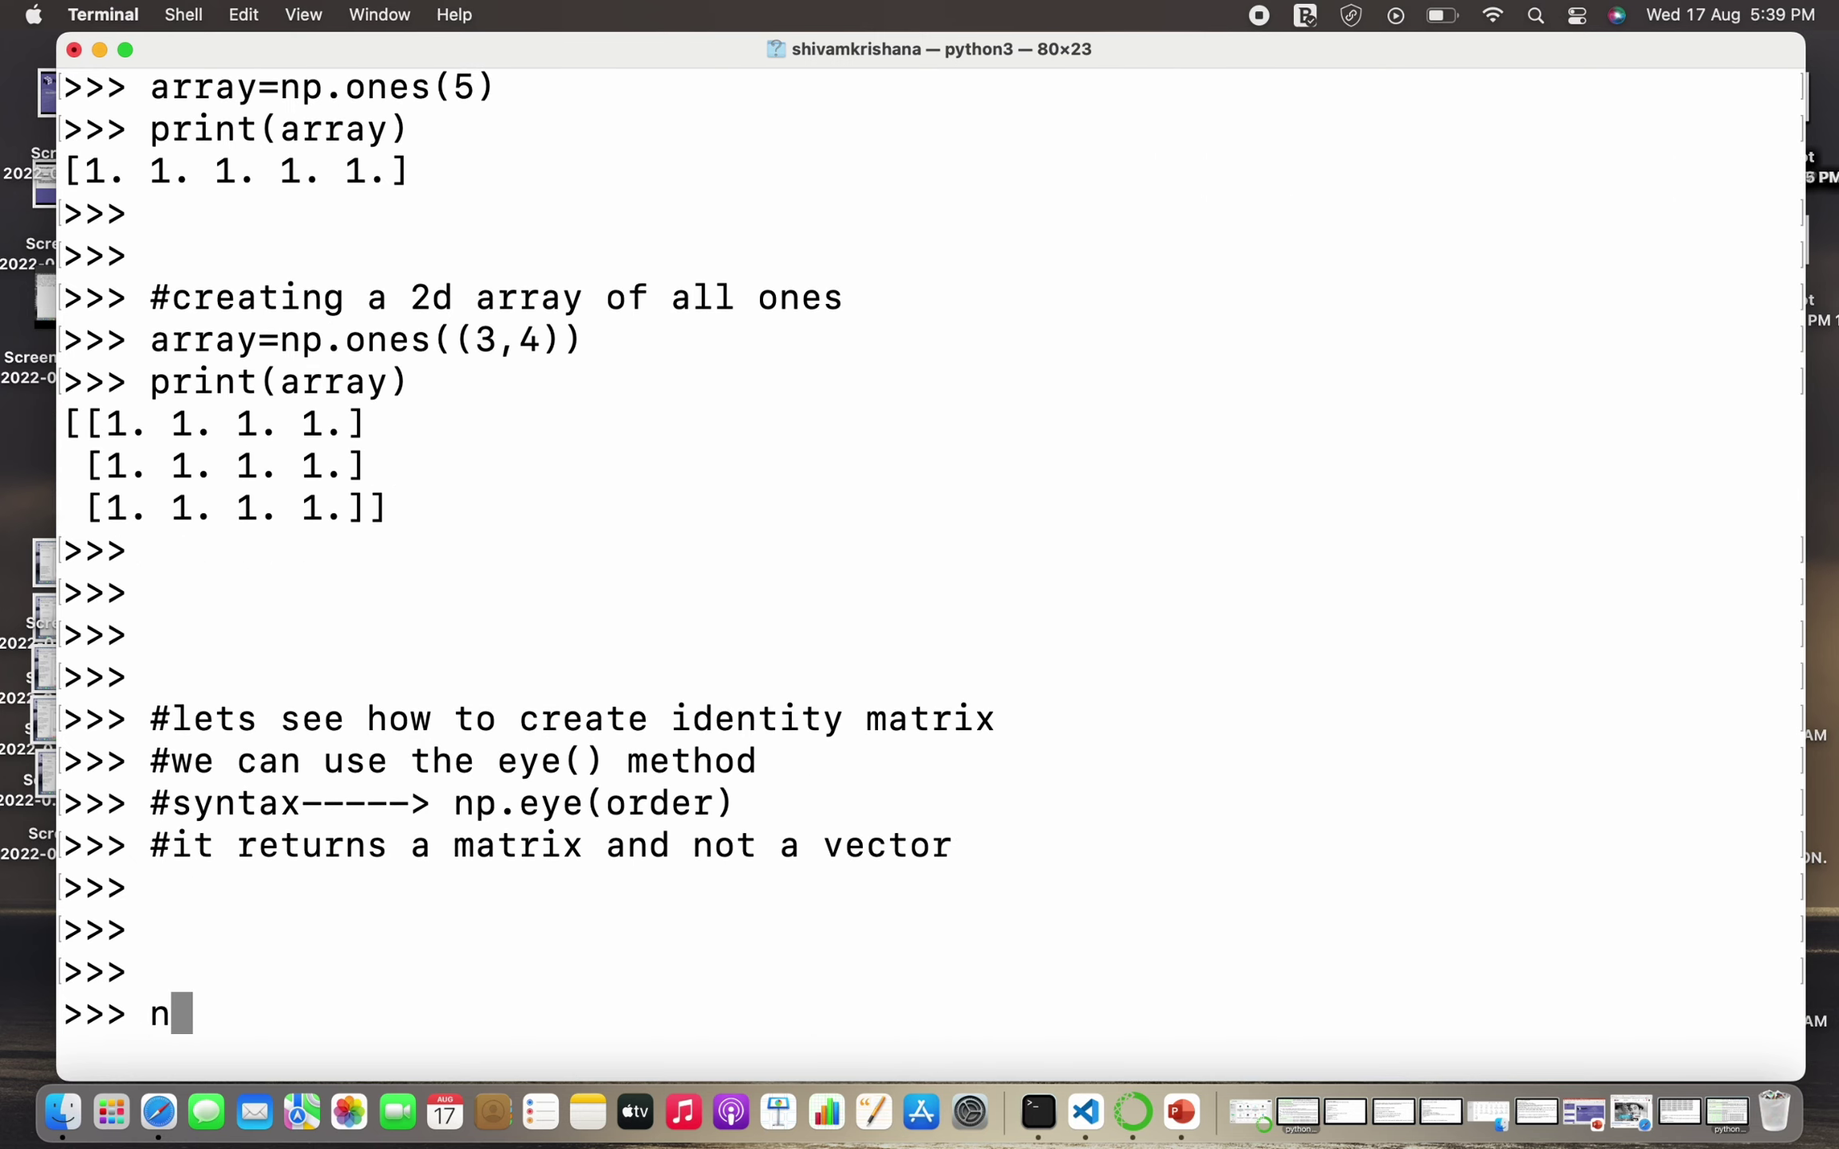
text(p.eye()
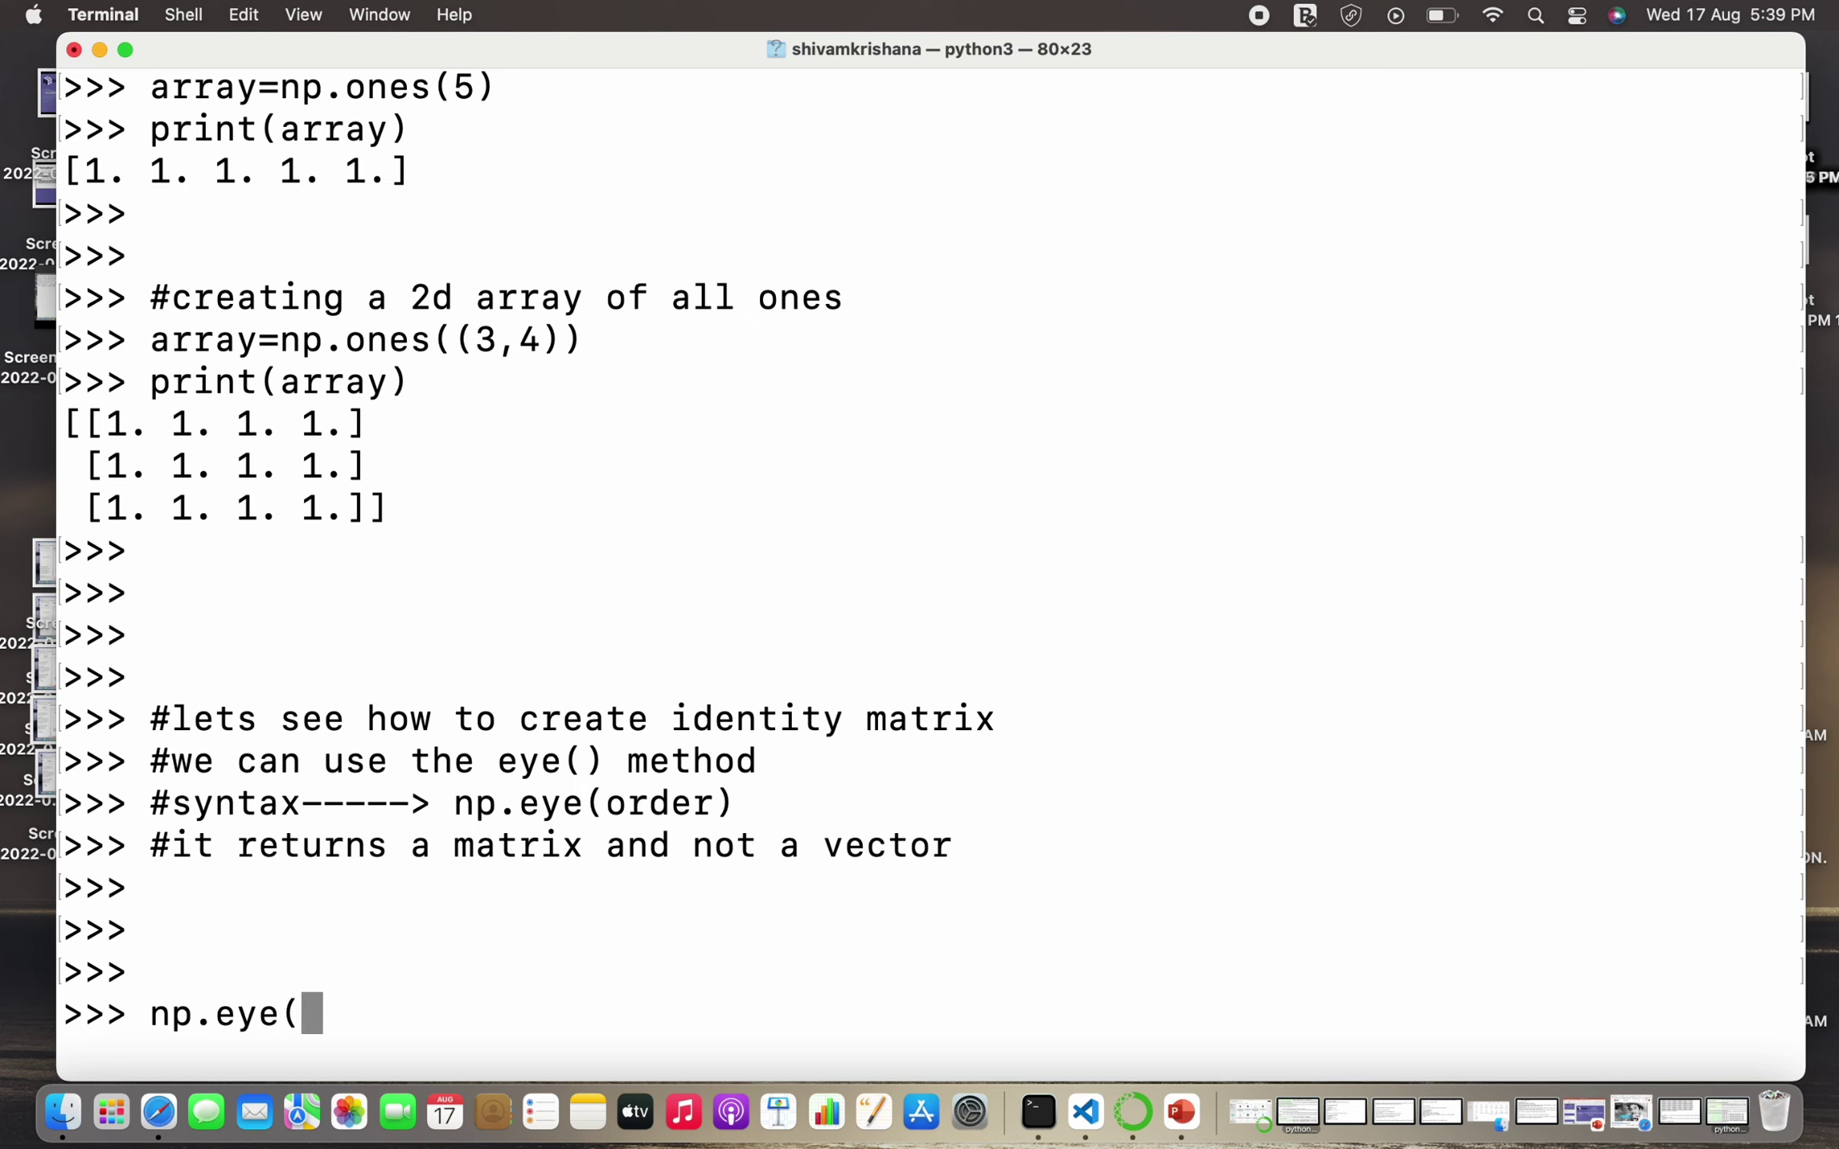
text(5))
key(Return)
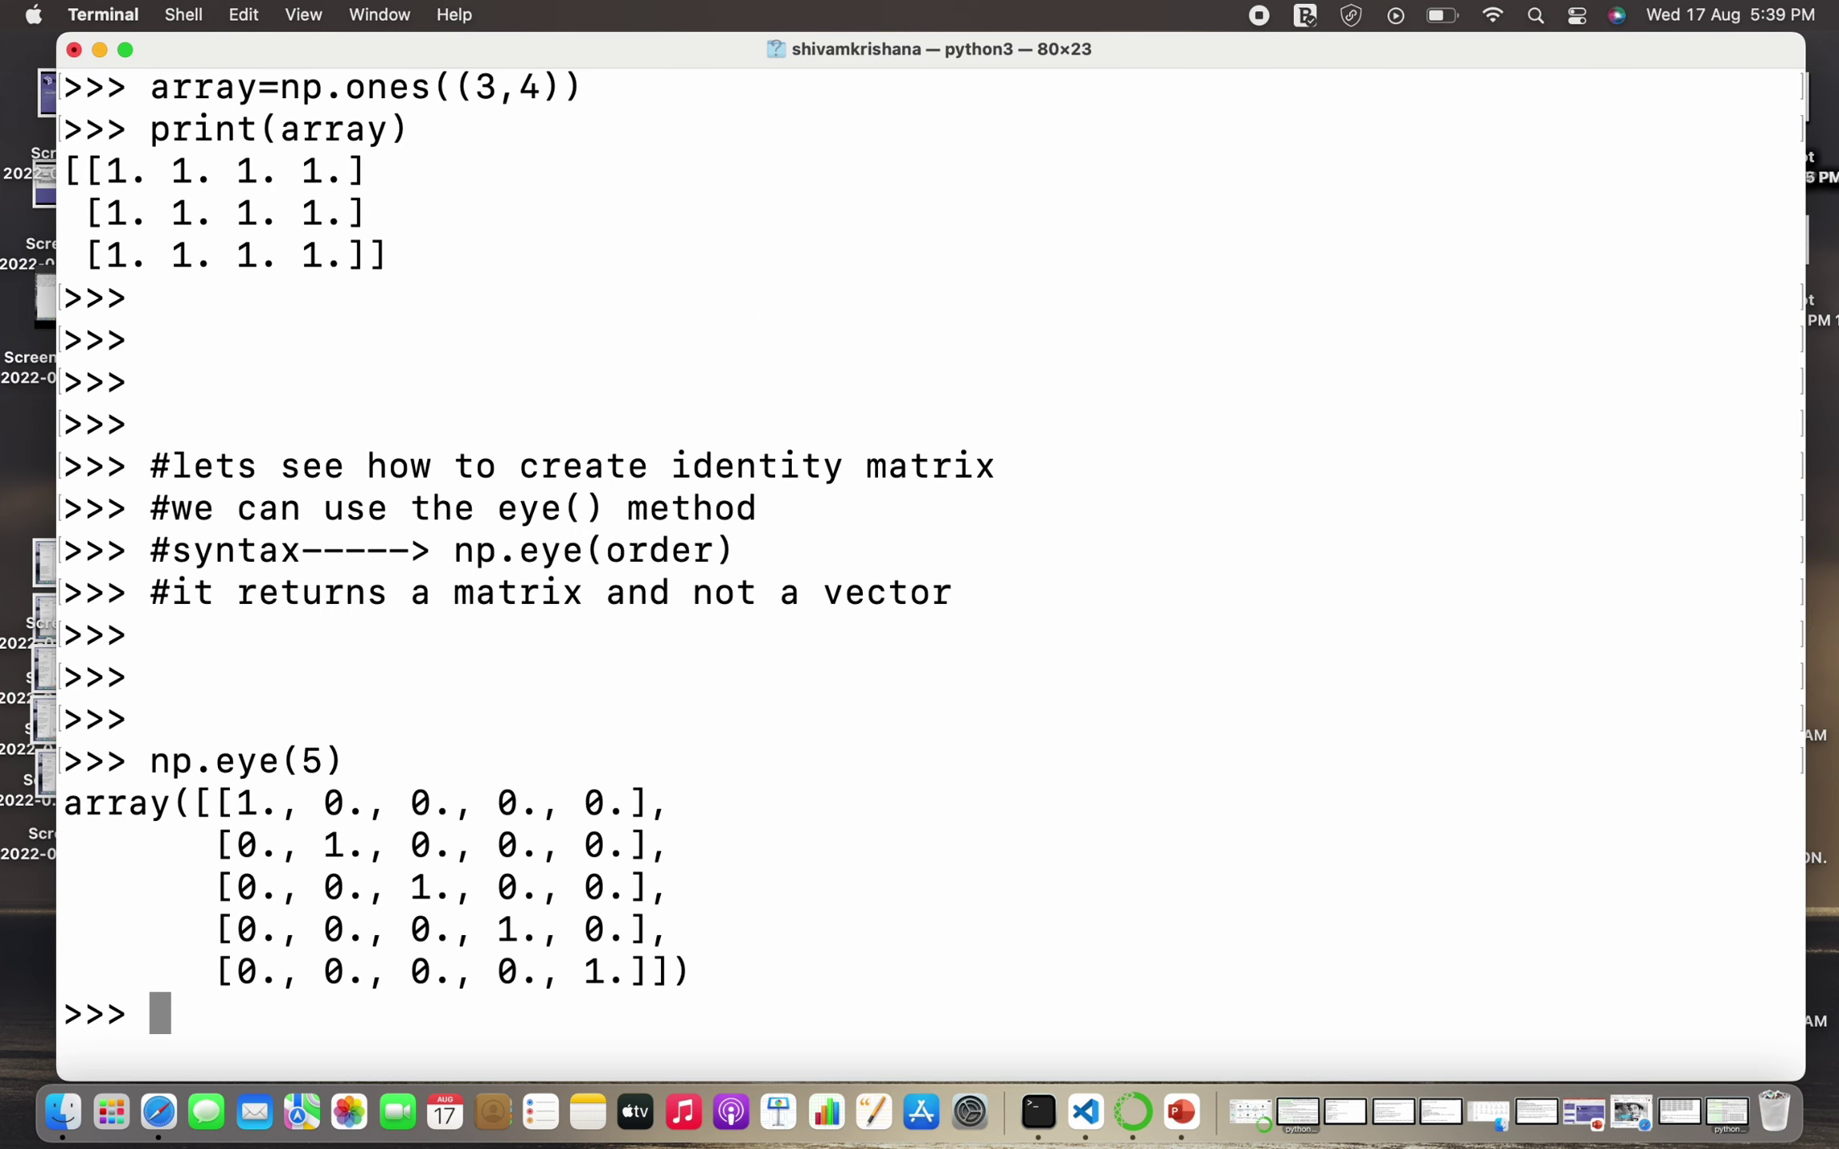
key(Return)
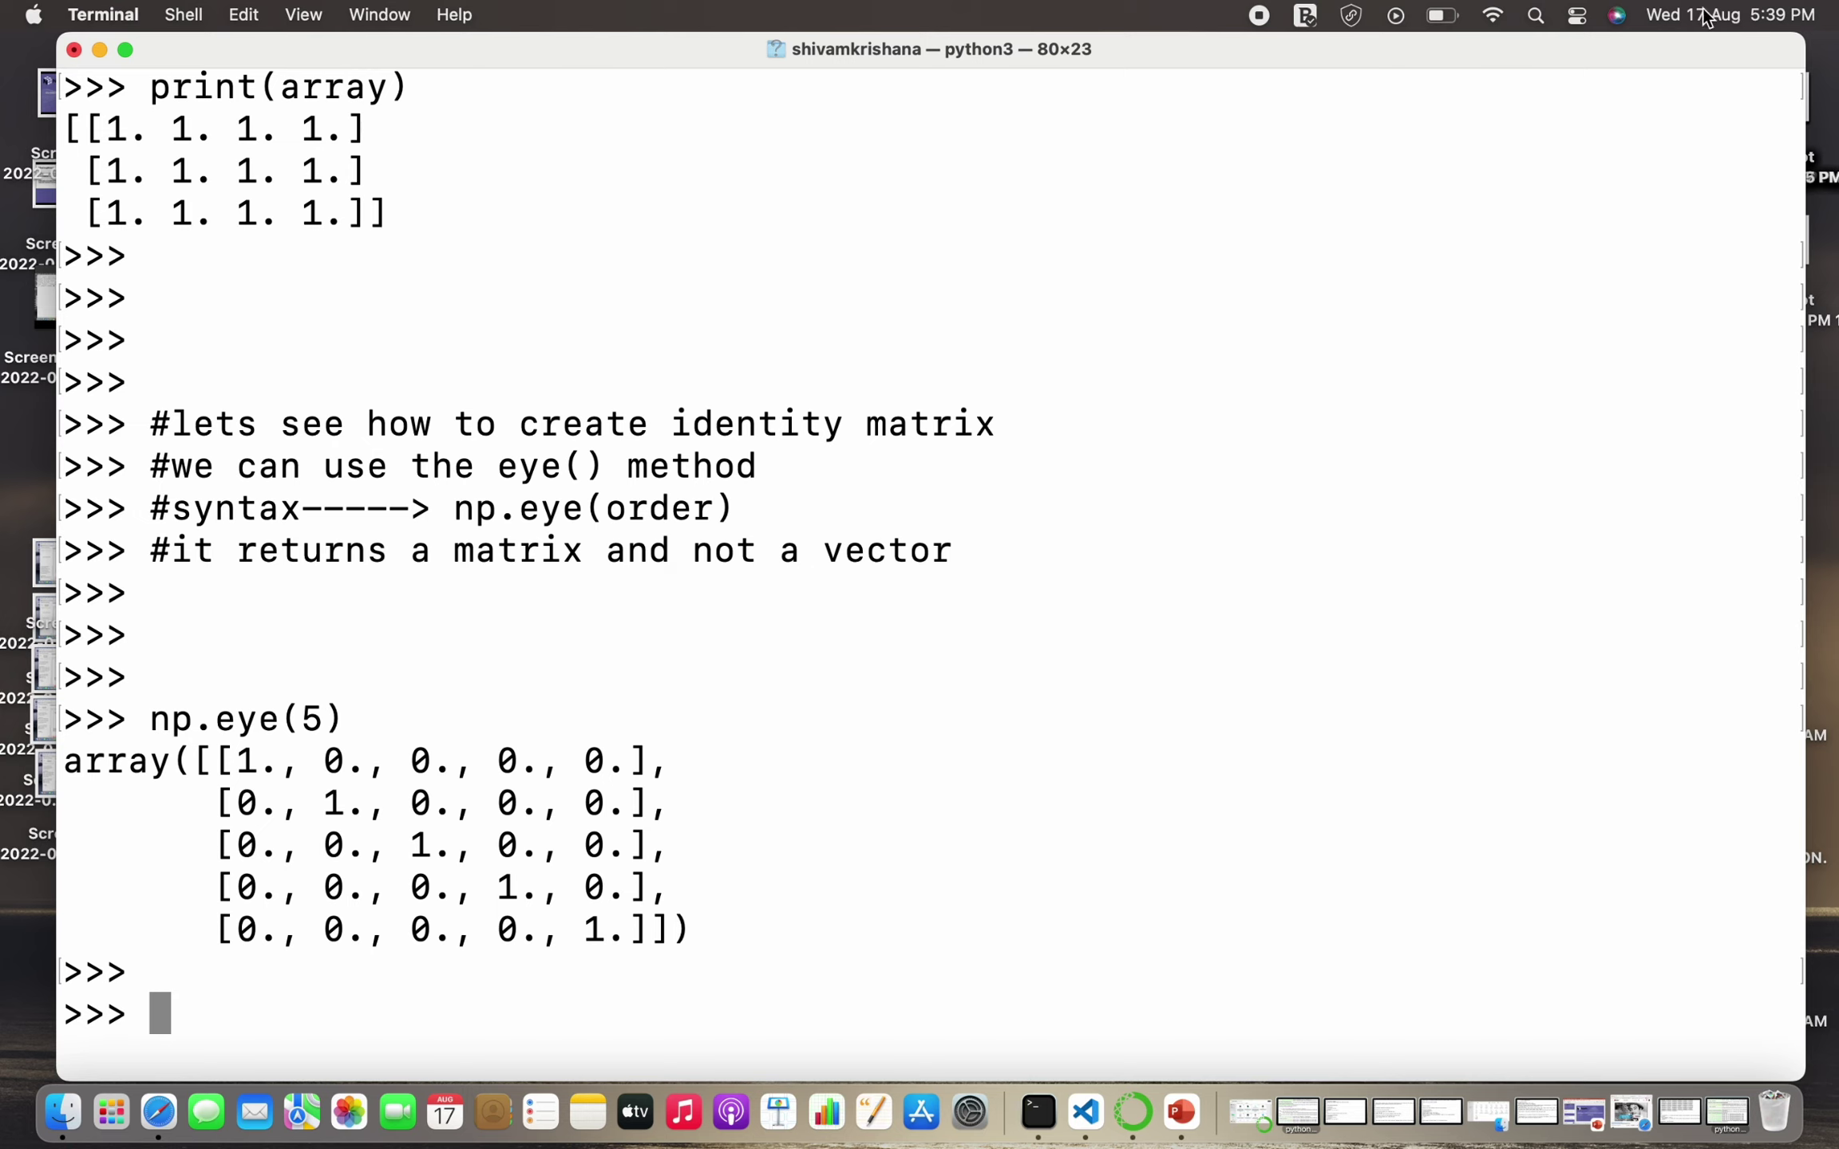